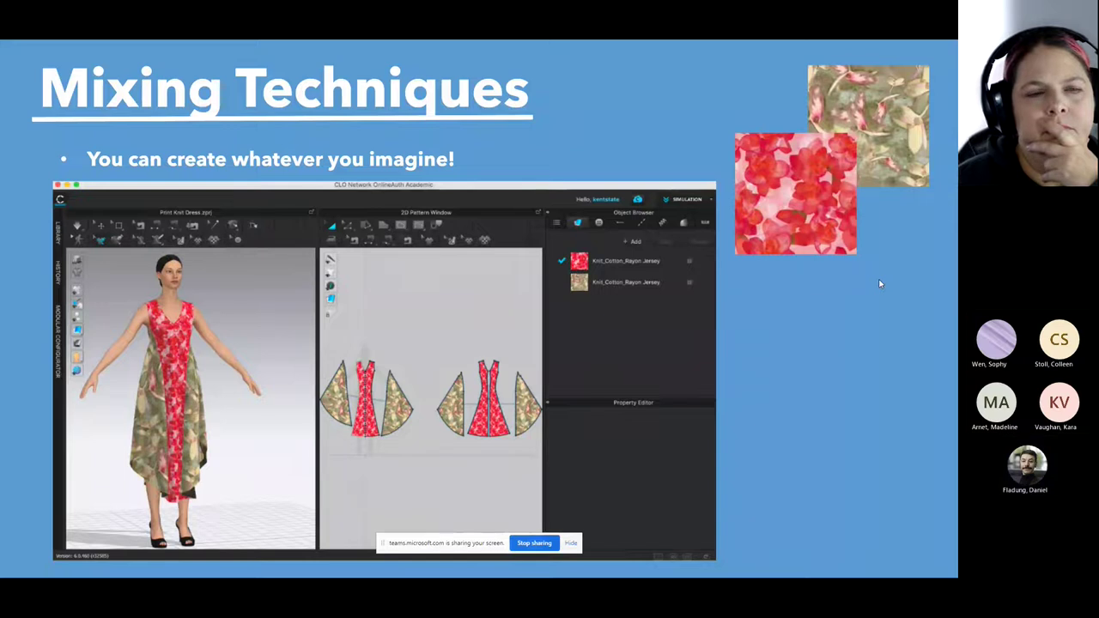
- End the slideshow and switch to the CLO window containing the male T-shirt file
key(Right)
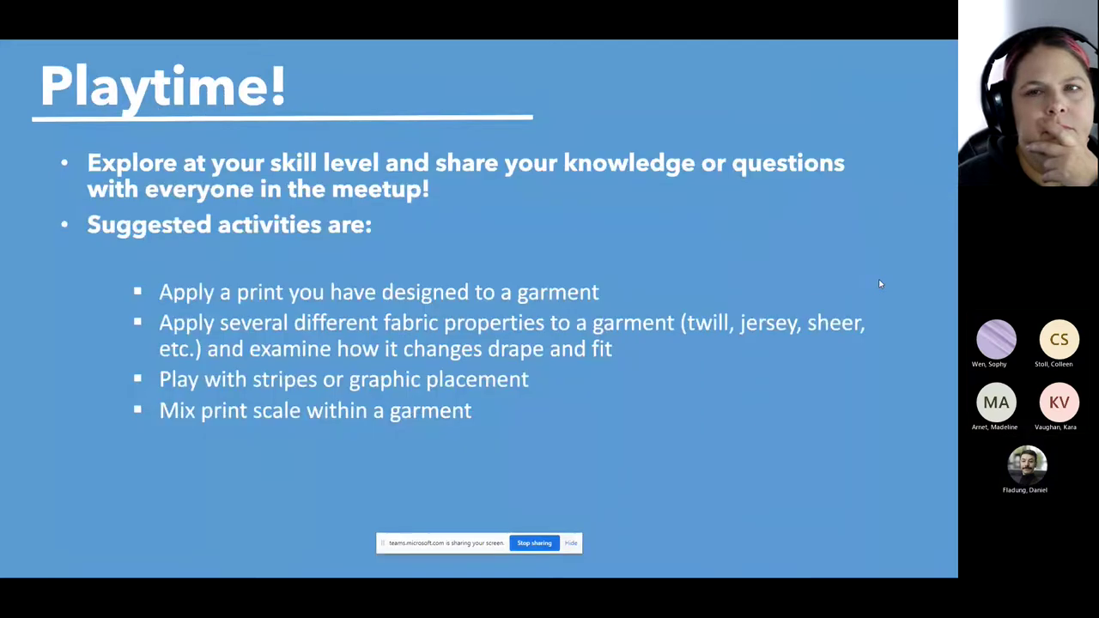
key(Left)
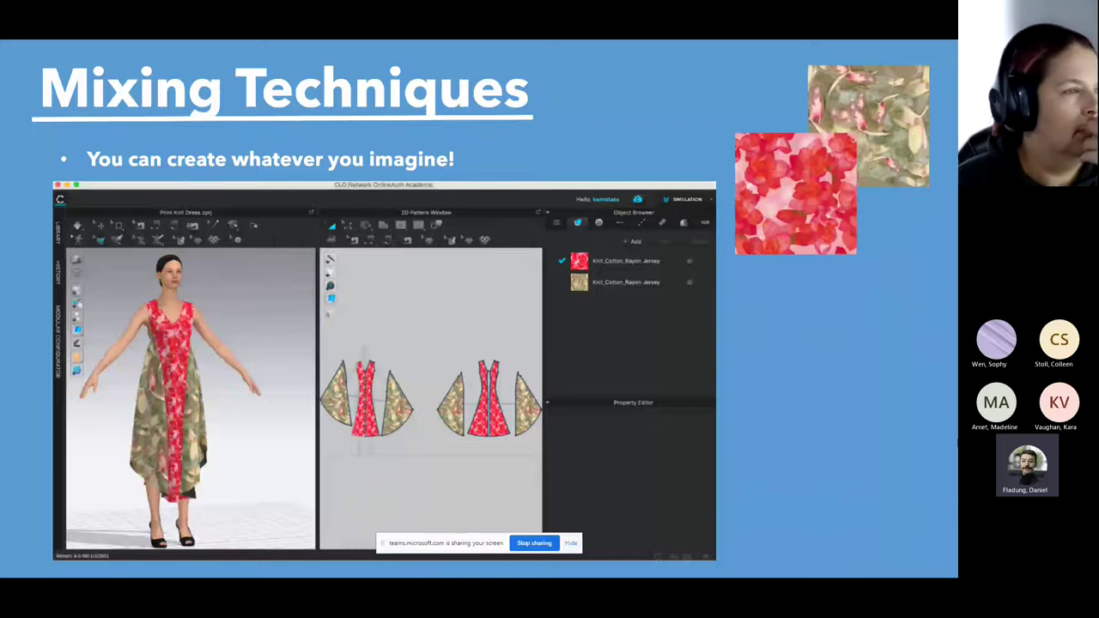
key(Escape)
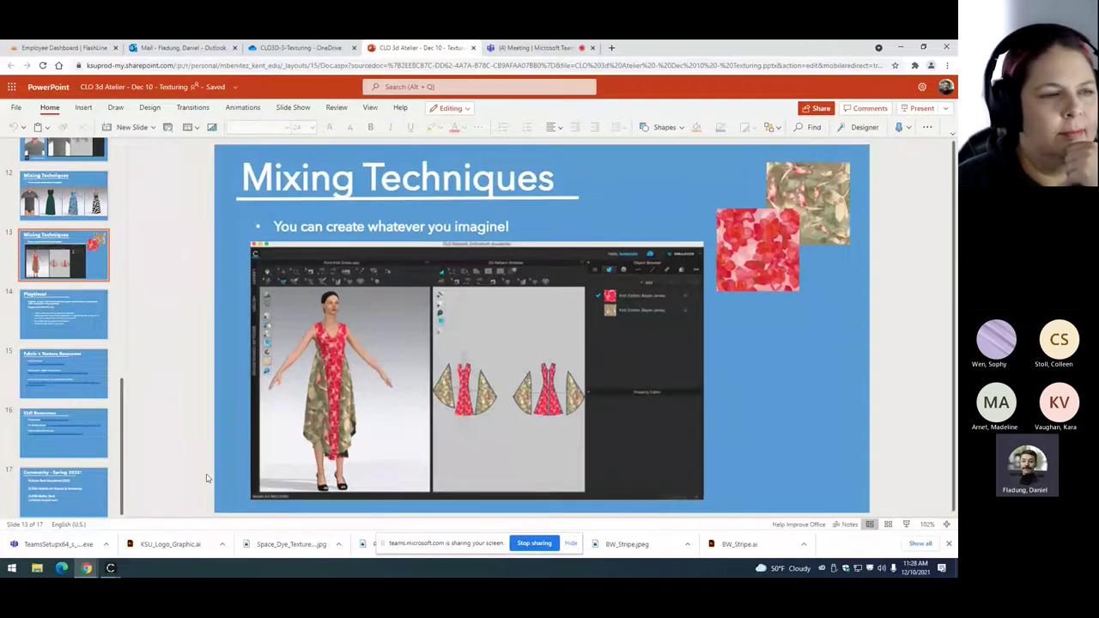
click(110, 567)
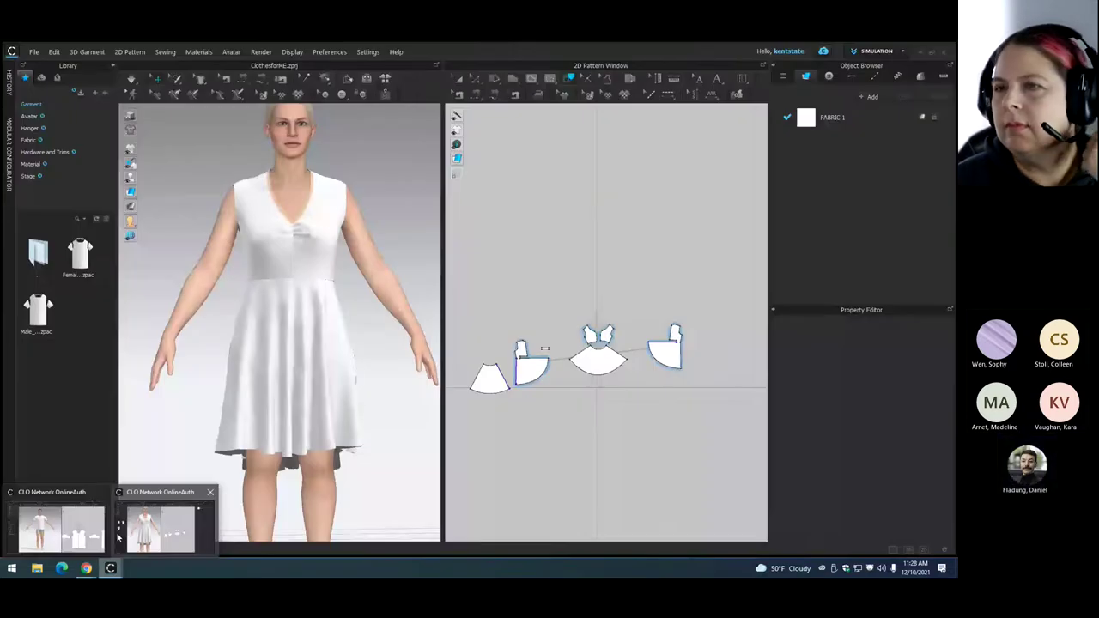
click(68, 524)
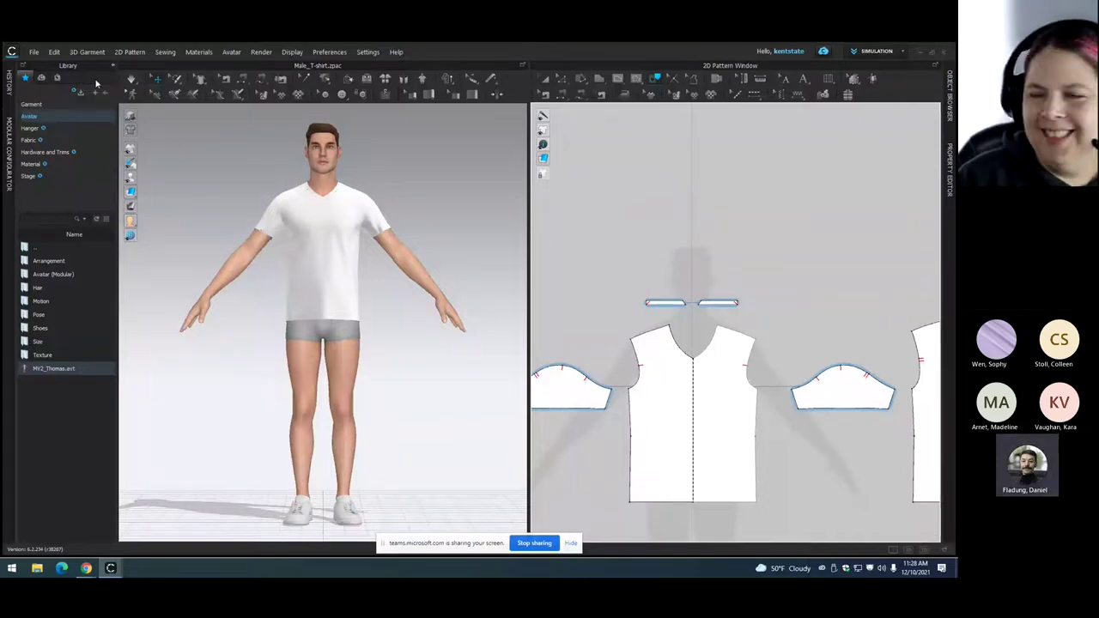
- Start a new project without saving the current T-shirt file
click(34, 52)
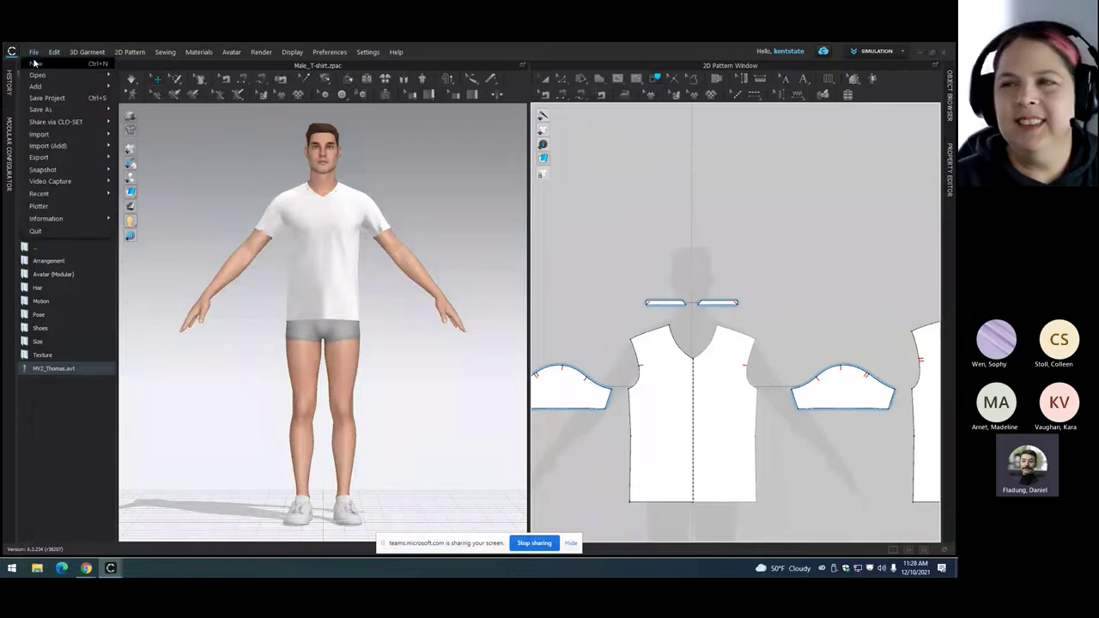
click(36, 64)
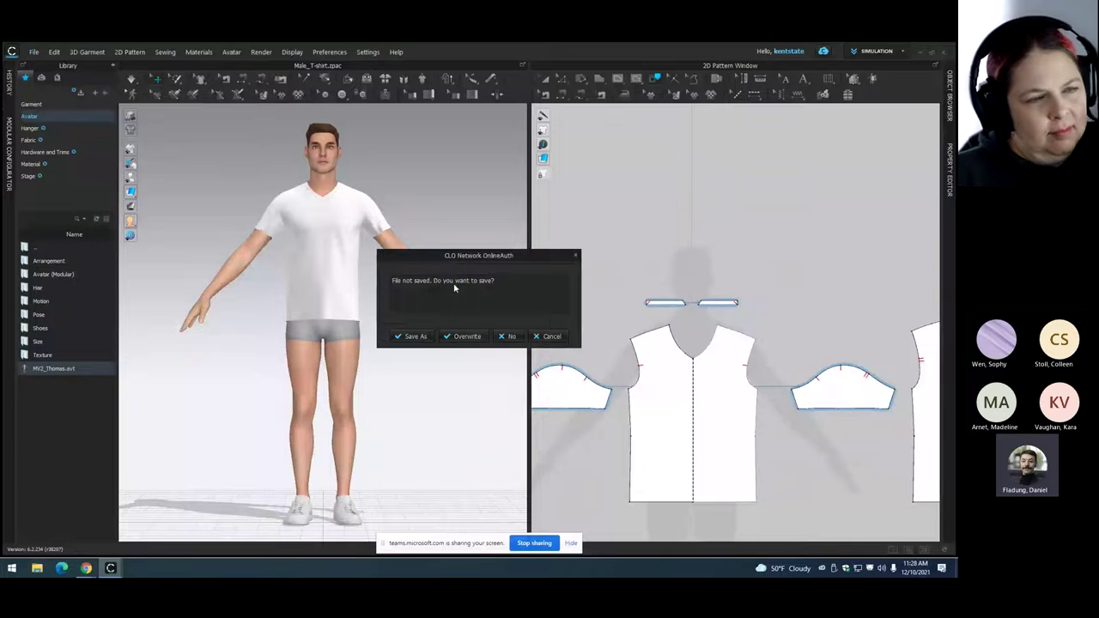
click(506, 335)
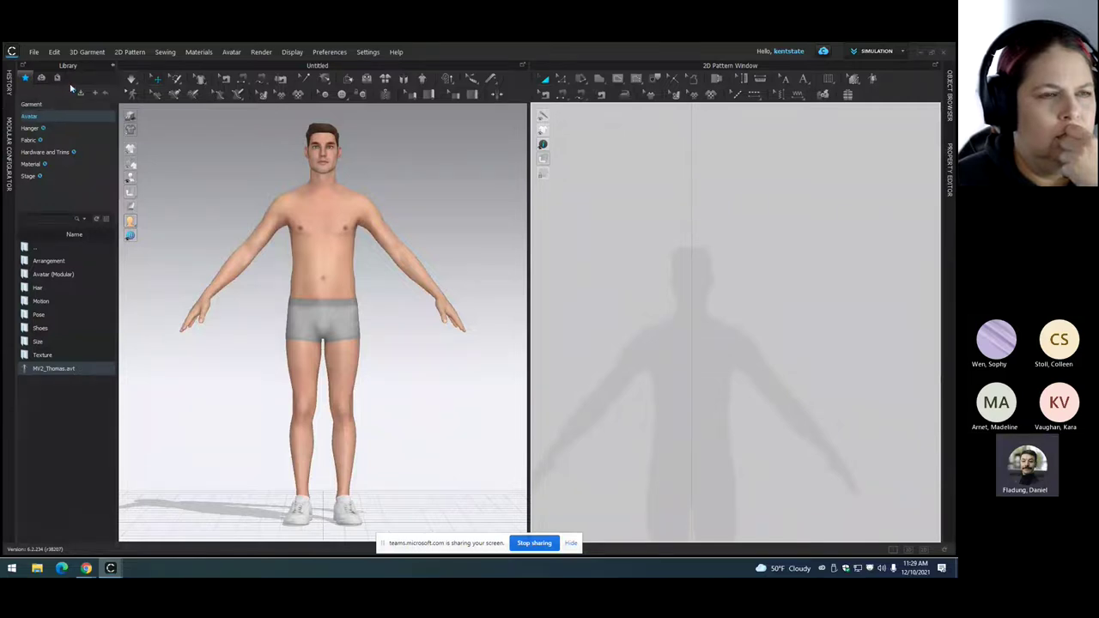
- Load Male_T-shirt.zpac from the Garment library with its avatar pose and size, and simulate the shirt onto the avatar
click(112, 67)
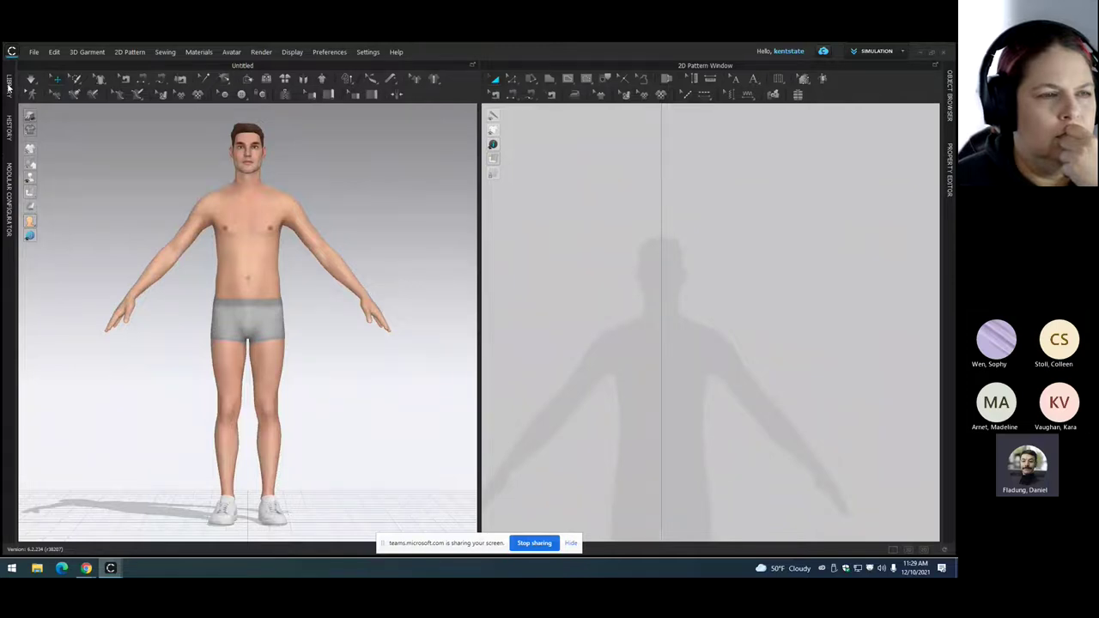
click(9, 82)
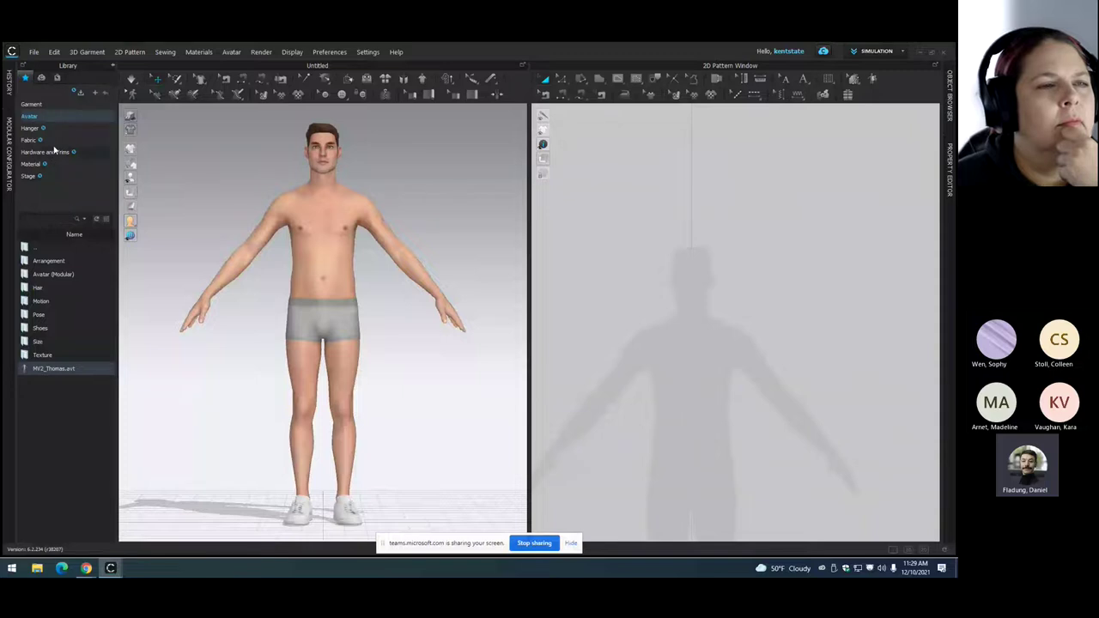
click(34, 105)
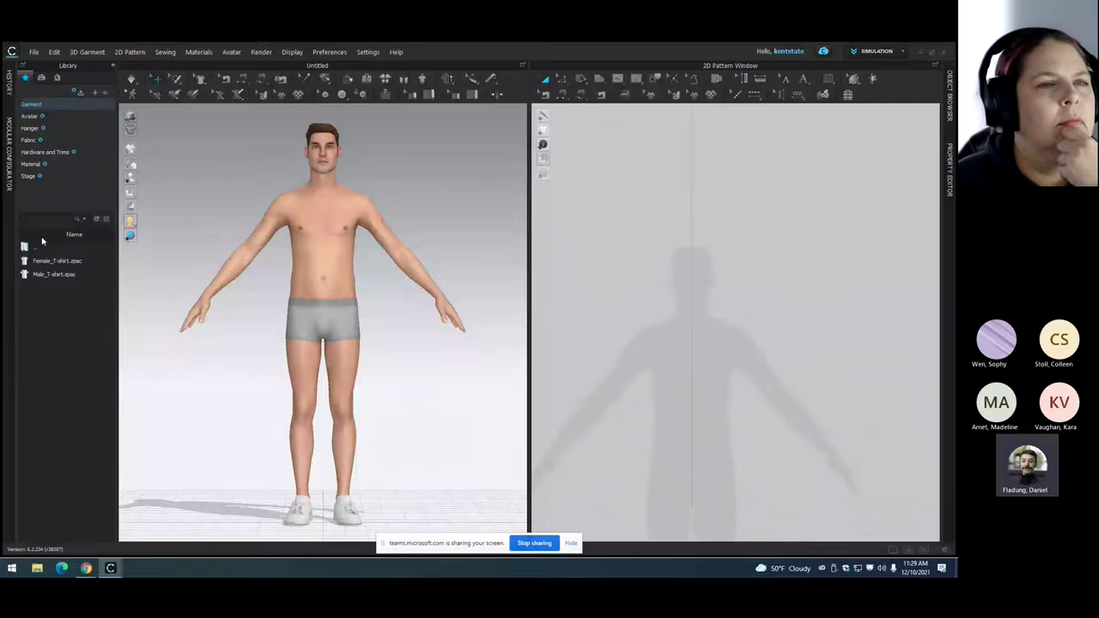
mouse_move(39, 267)
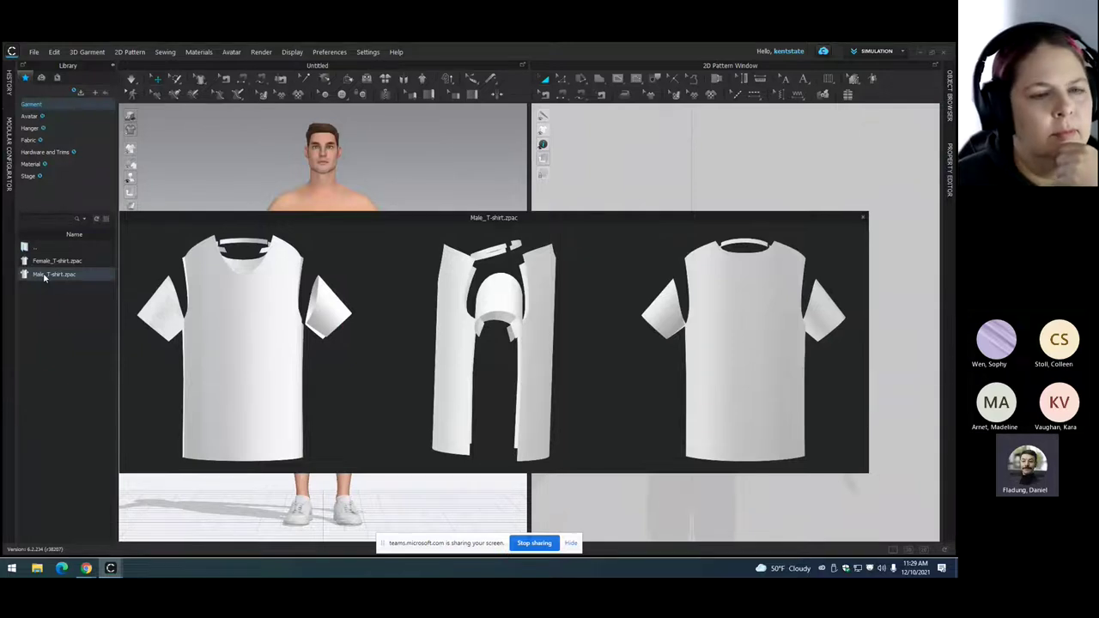
double_click(45, 277)
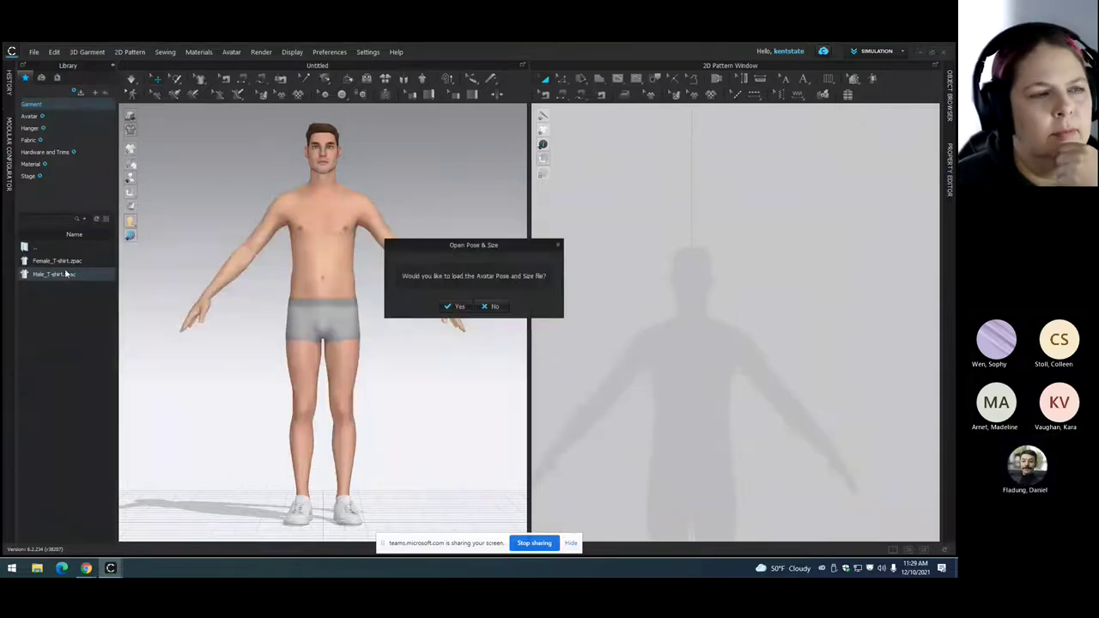
click(455, 307)
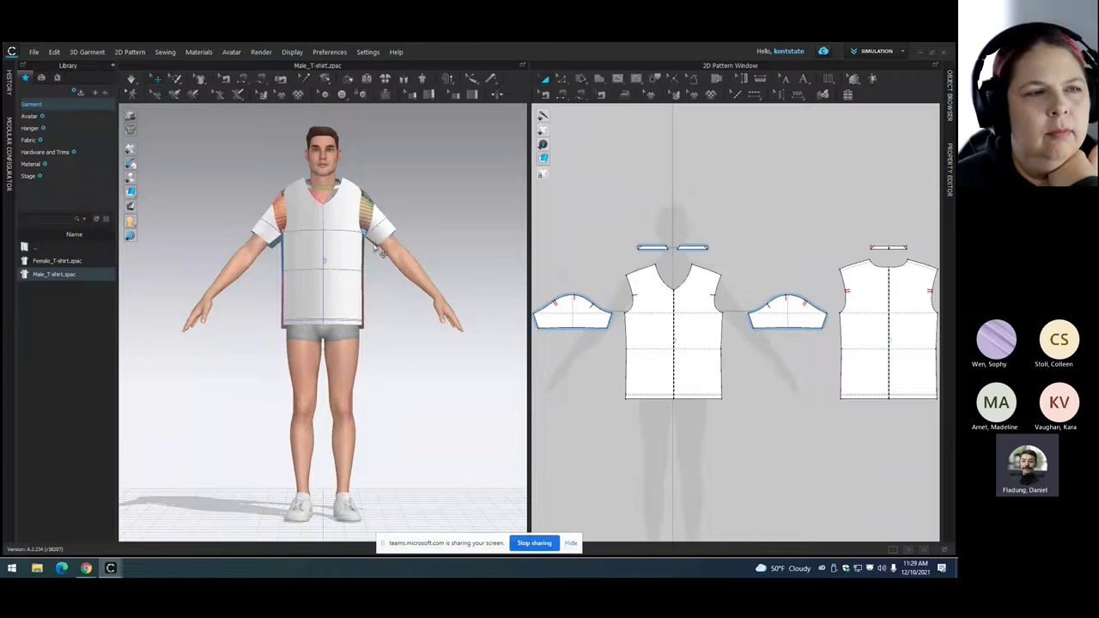
key(space)
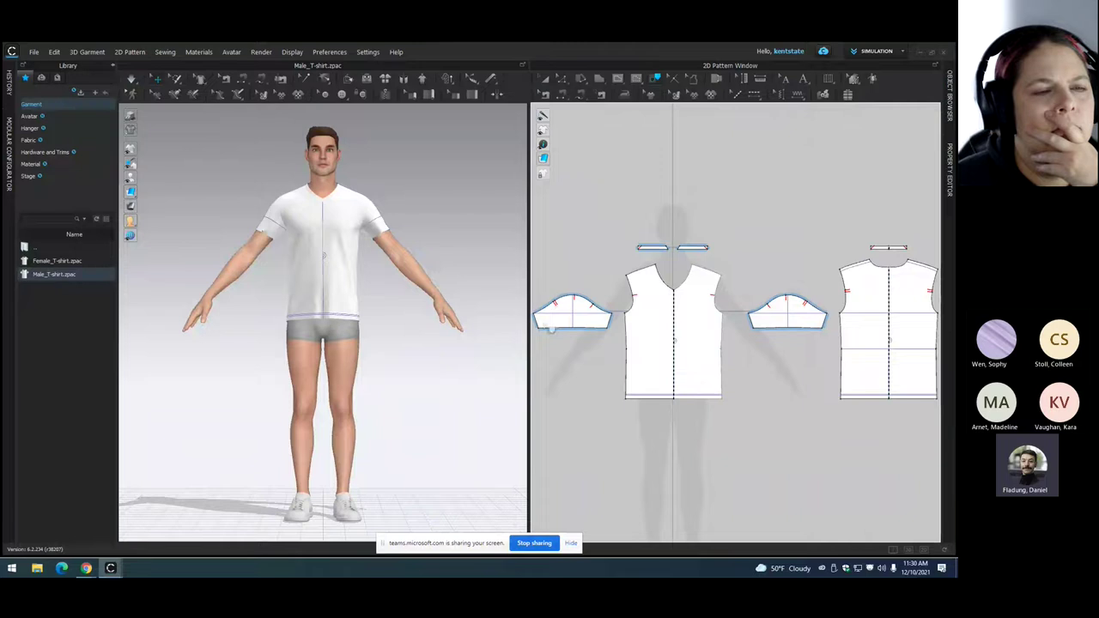
- Delete all baselines from the T-shirt's 2D pattern pieces
click(566, 316)
key(Delete)
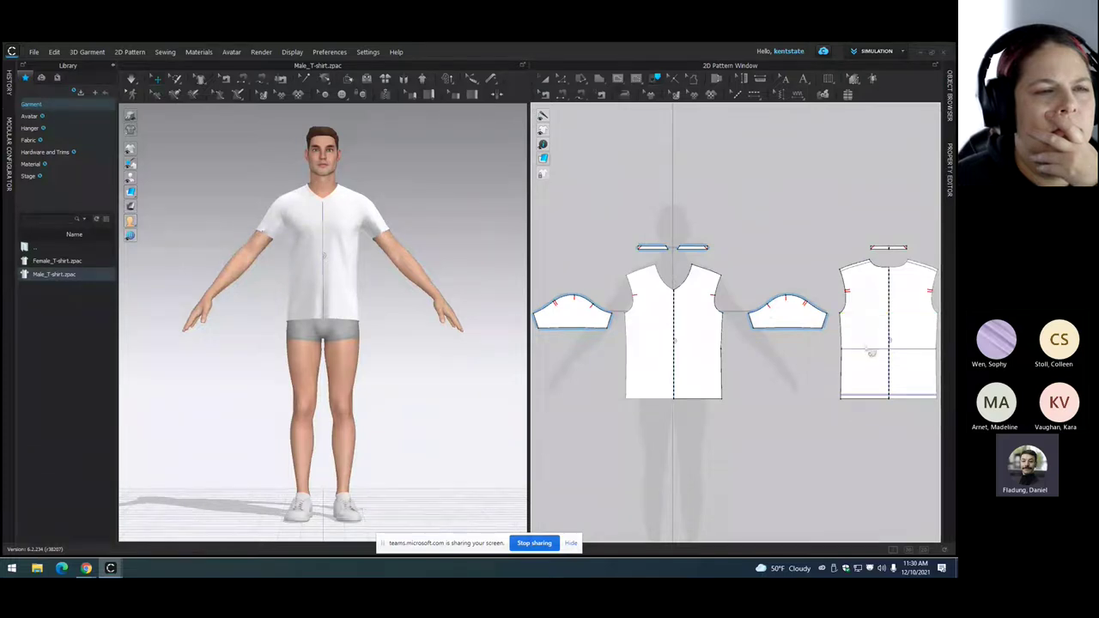
right_click(851, 348)
click(795, 252)
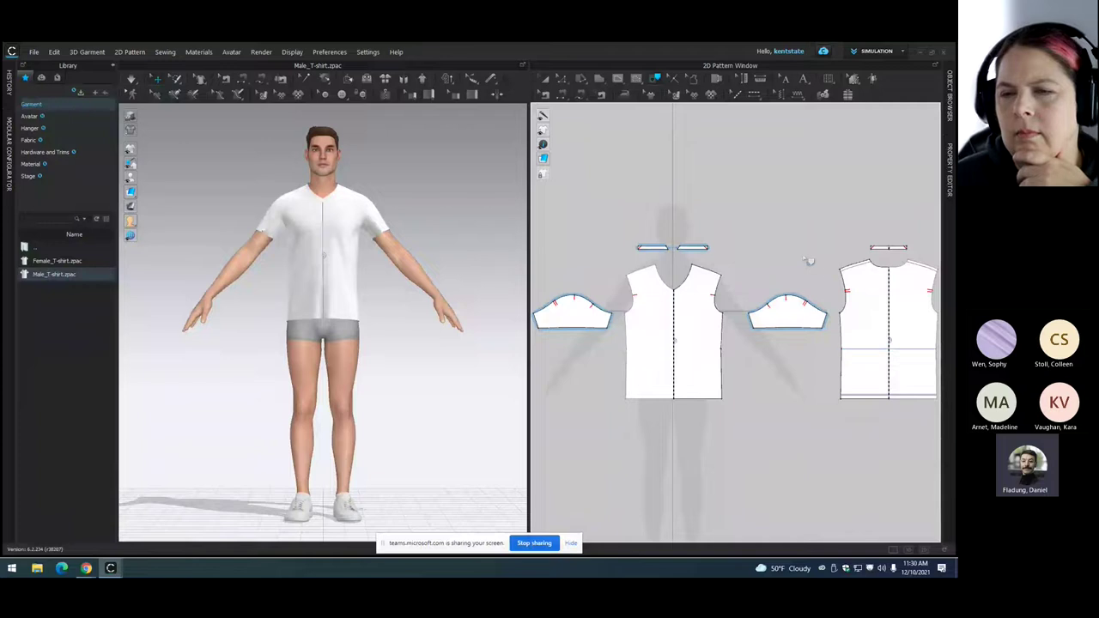
right_click(776, 249)
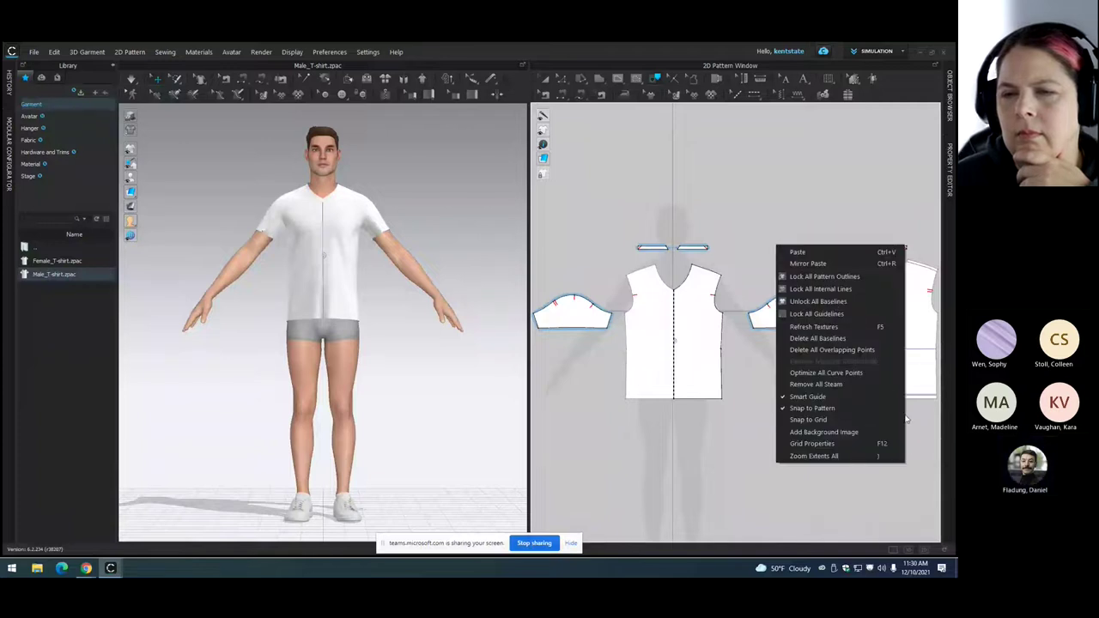
click(817, 338)
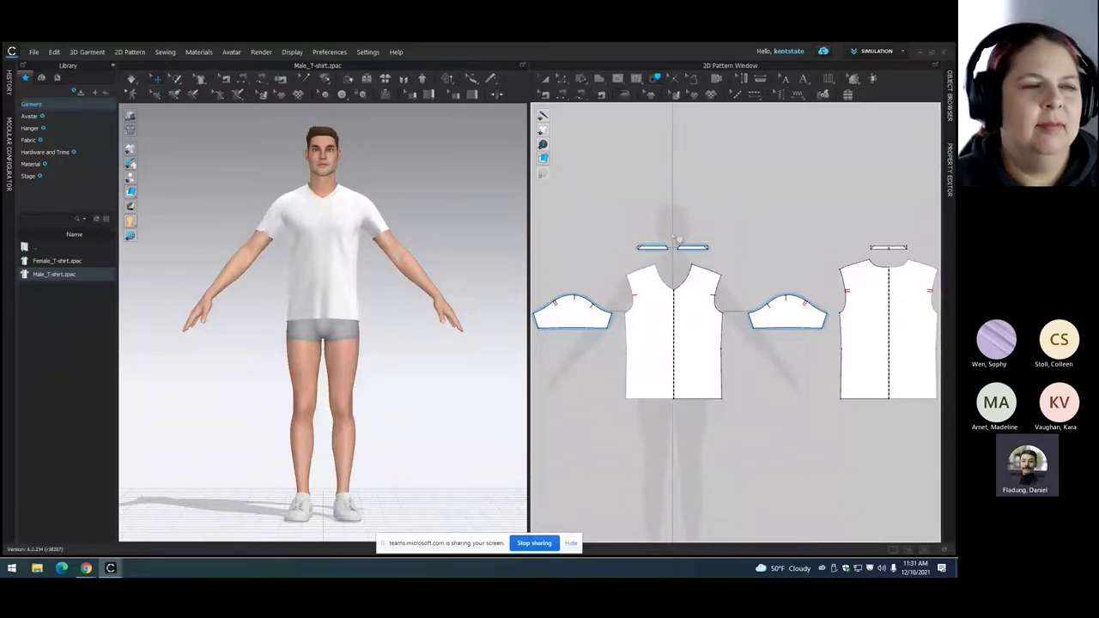
- Browse the Fabric library and examine the previews and properties of fabrics such as (Default_v5.2) and Denim_Lightweight
scroll(692, 219, up, 3)
scroll(690, 217, down, 4)
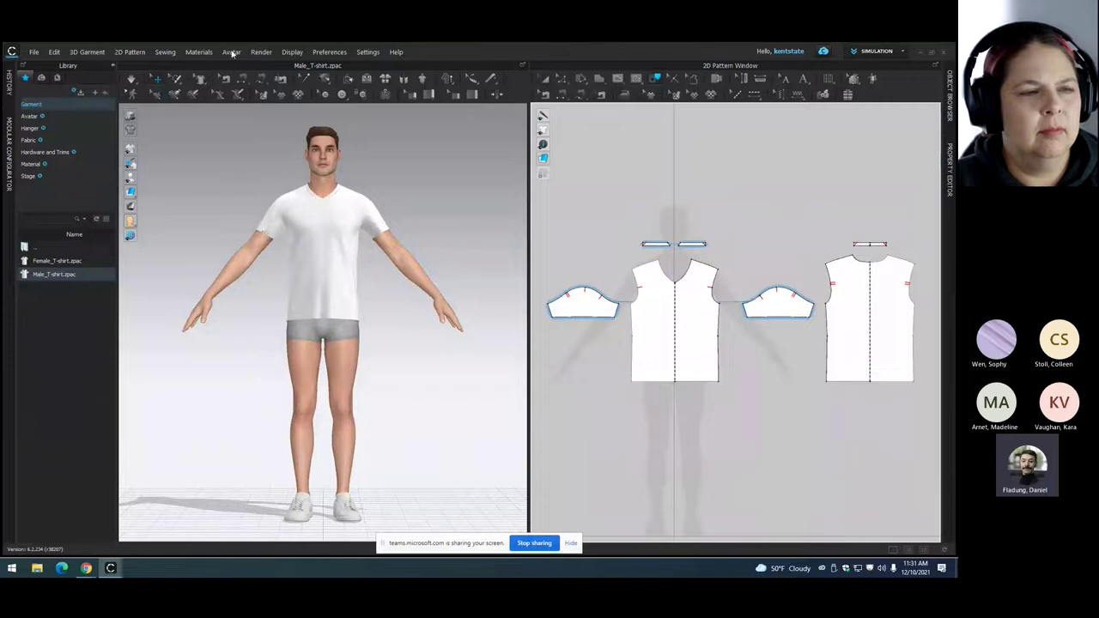
click(33, 141)
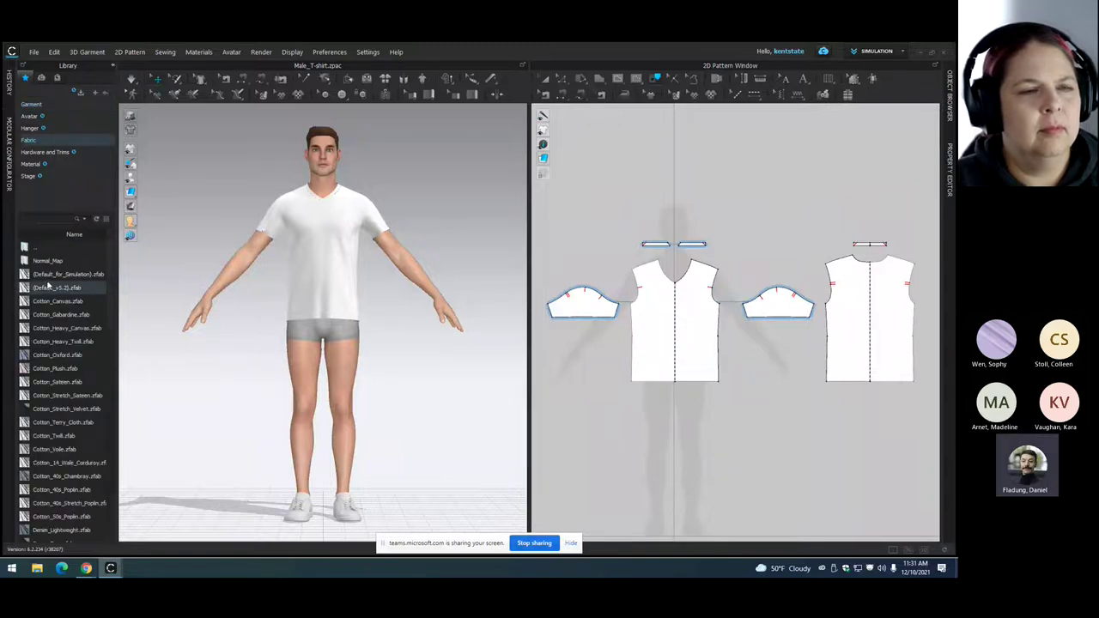
mouse_move(49, 288)
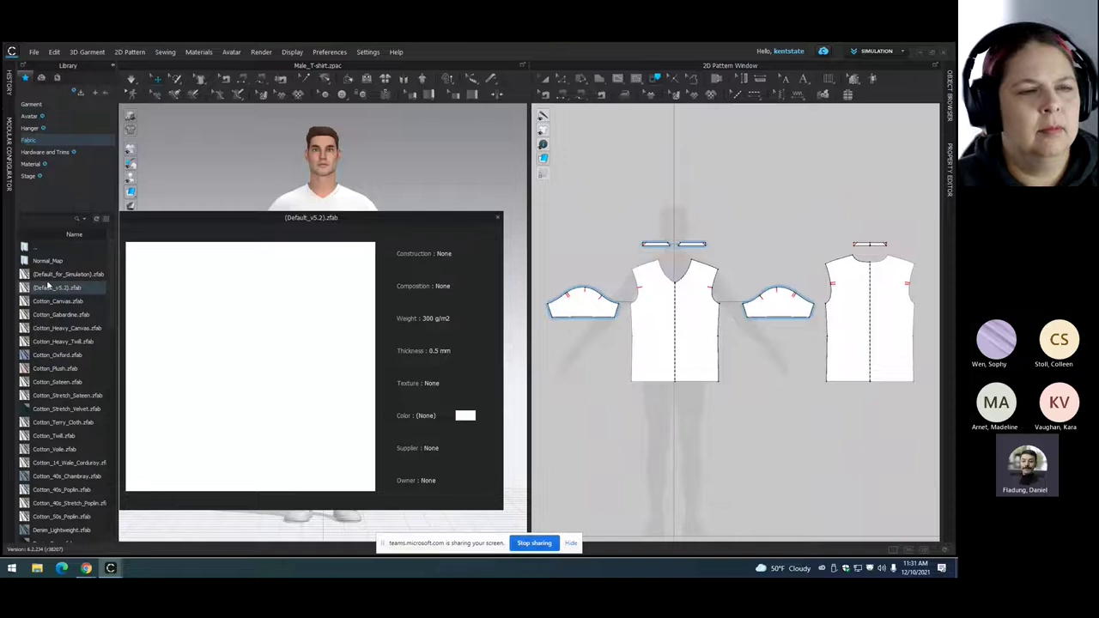
scroll(107, 363, down, 7)
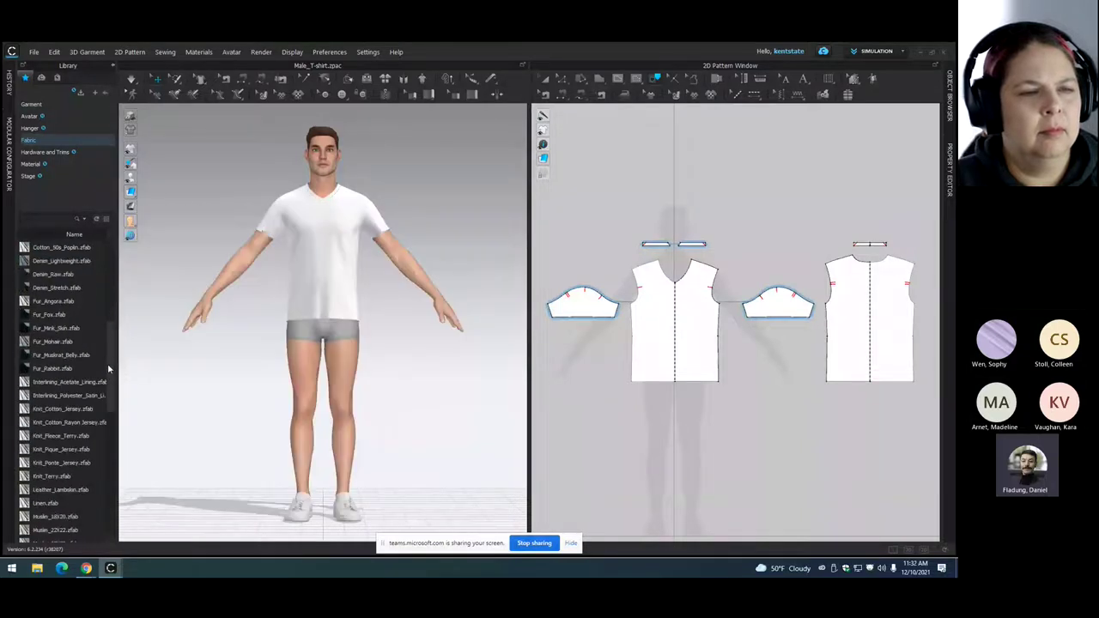
mouse_move(108, 363)
mouse_down()
mouse_move(108, 487)
mouse_move(116, 348)
mouse_up()
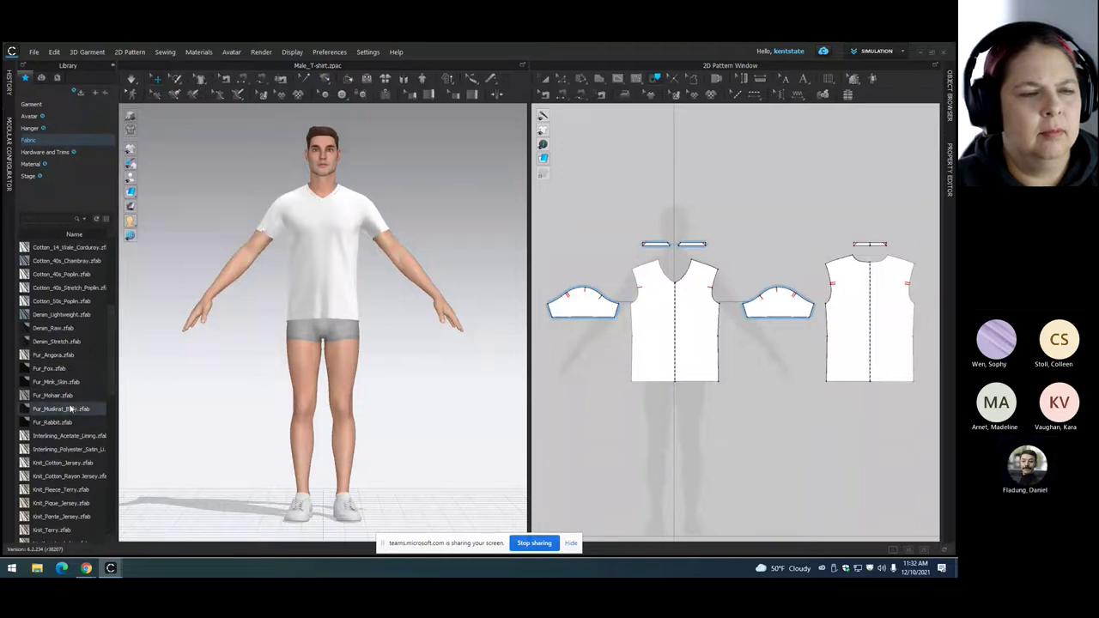
mouse_move(70, 410)
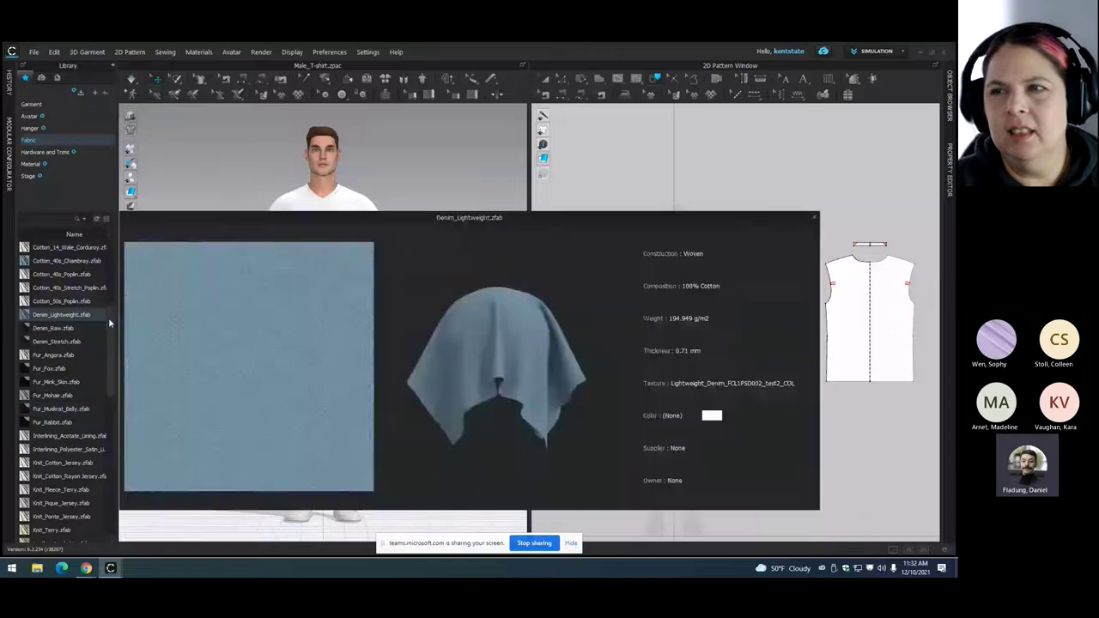
scroll(108, 318, up, 3)
mouse_move(82, 316)
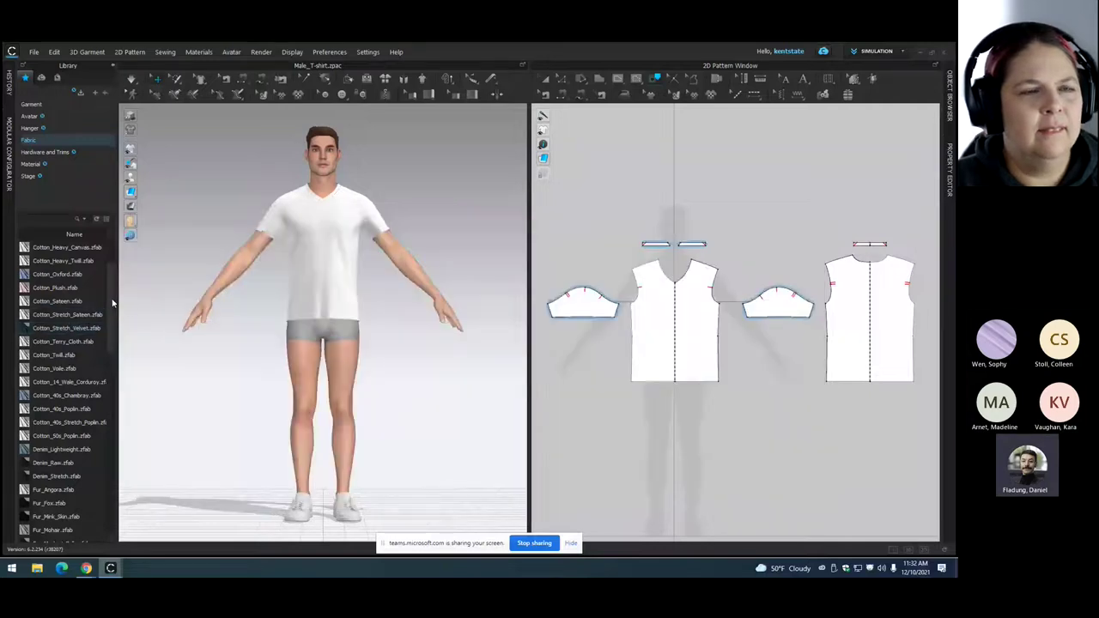
mouse_move(112, 302)
mouse_down()
mouse_move(113, 280)
mouse_move(111, 294)
mouse_up()
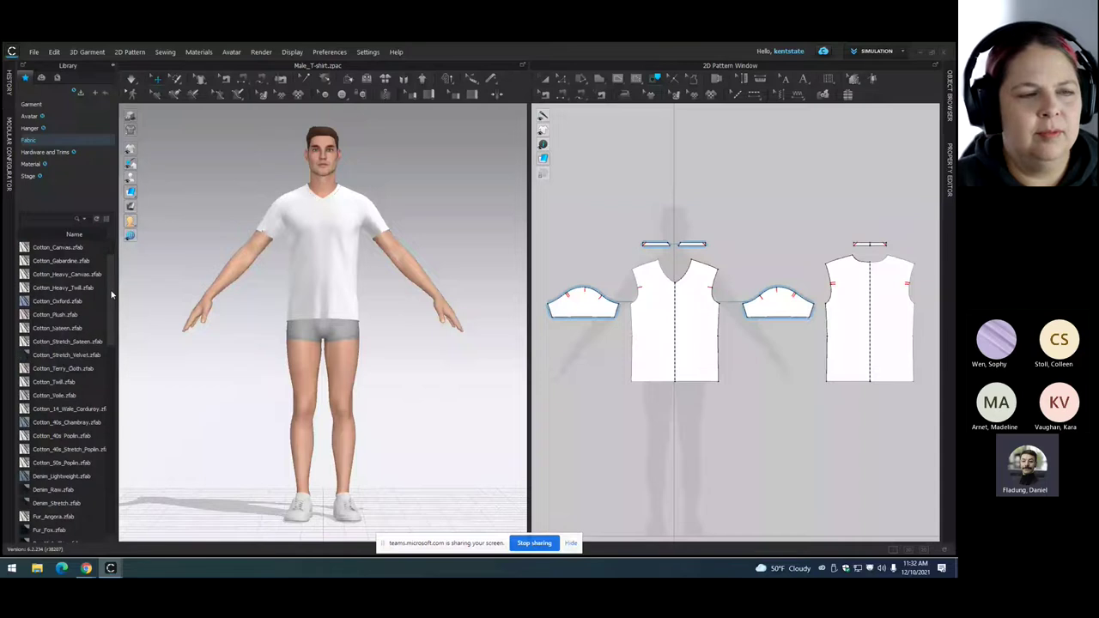
- Add the Knit_Cotton_Jersey fabric from the library to the project's fabrics
scroll(87, 364, down, 5)
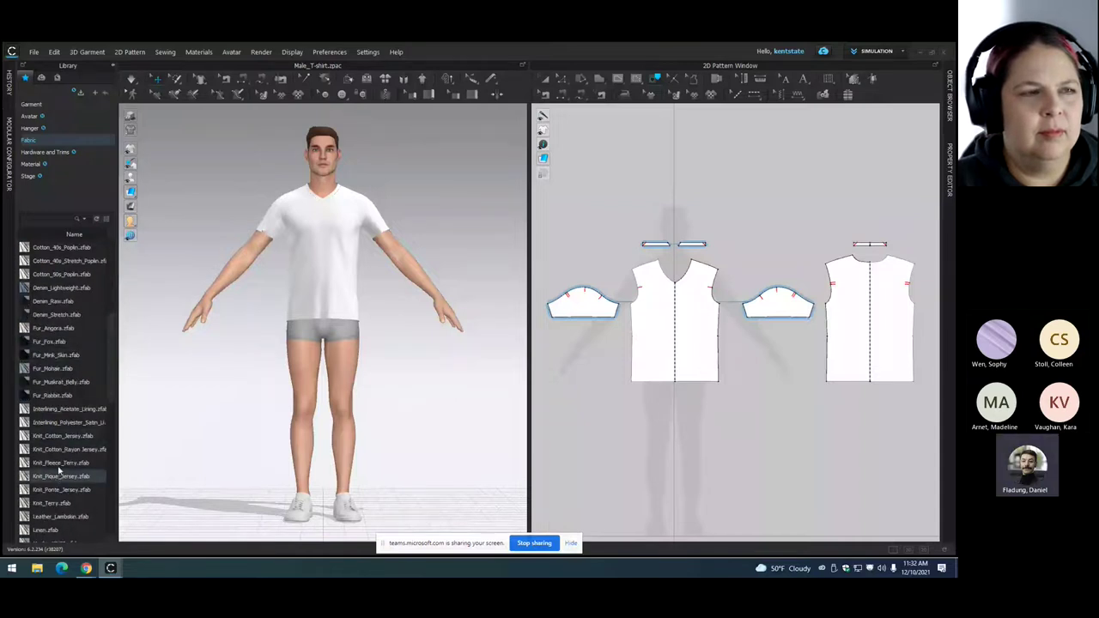
mouse_move(63, 438)
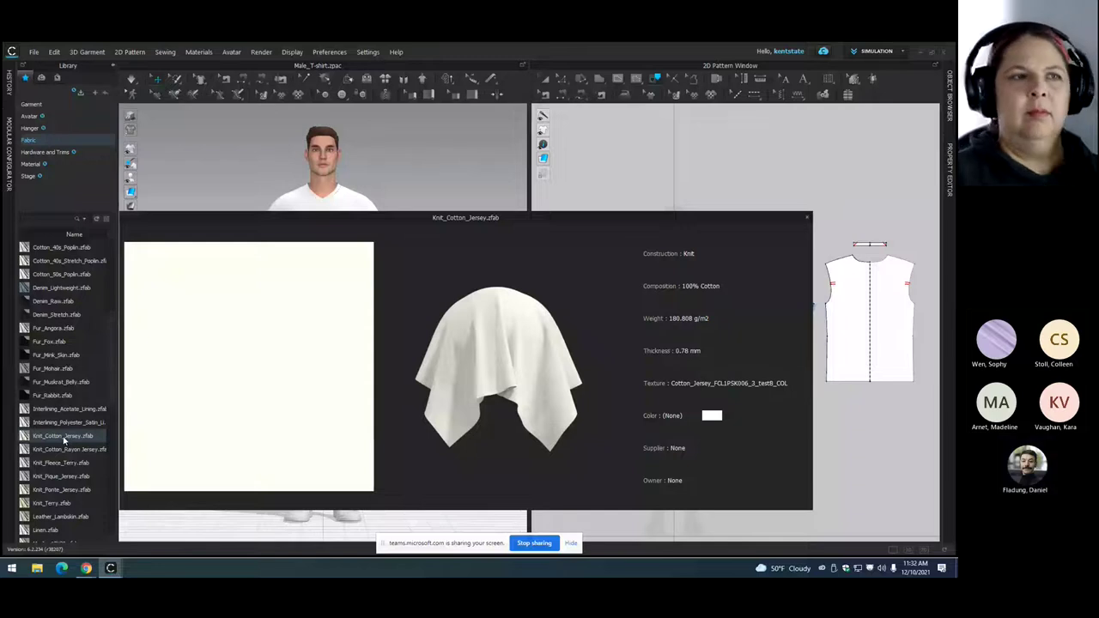
drag(64, 440, 308, 333)
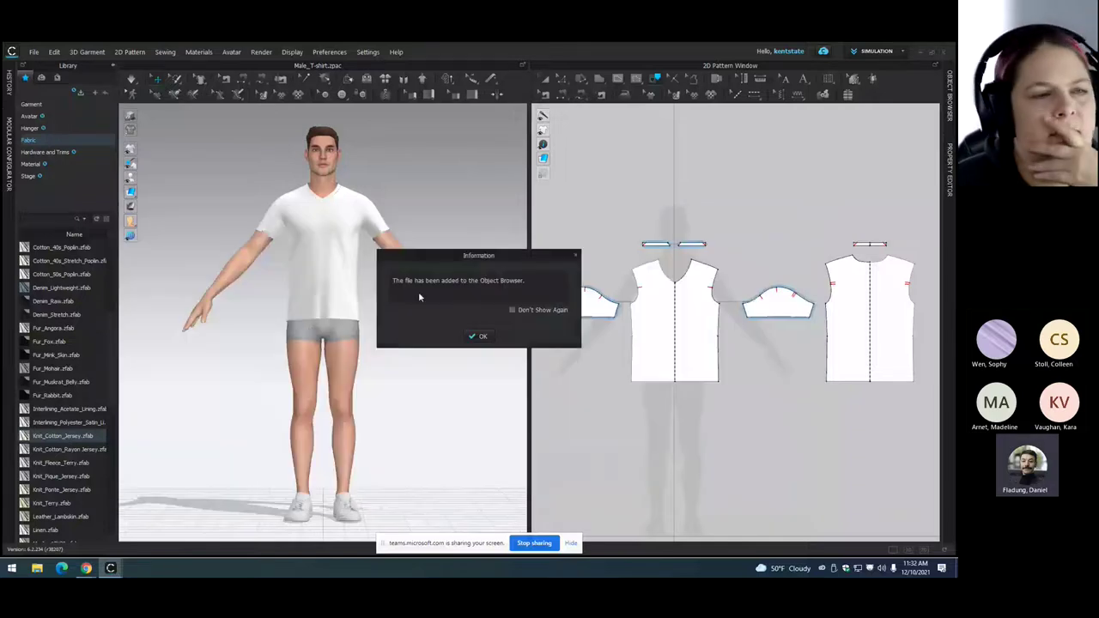
click(478, 337)
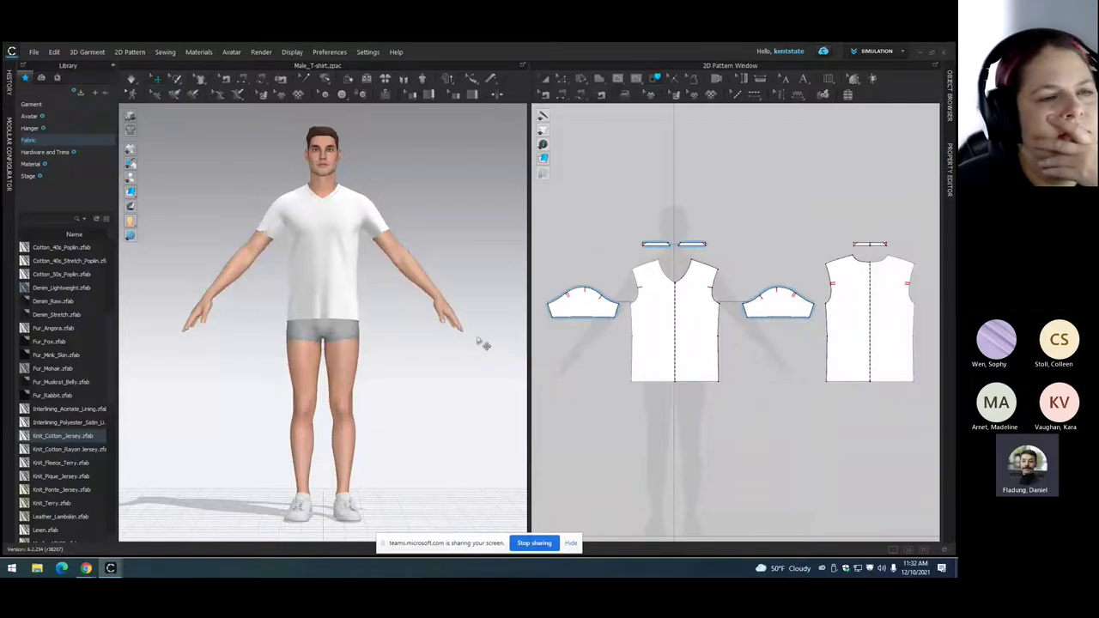
- Assign the Knit_Cotton_Jersey fabric to the T-shirt's front pattern piece and view the shirt up close
click(949, 97)
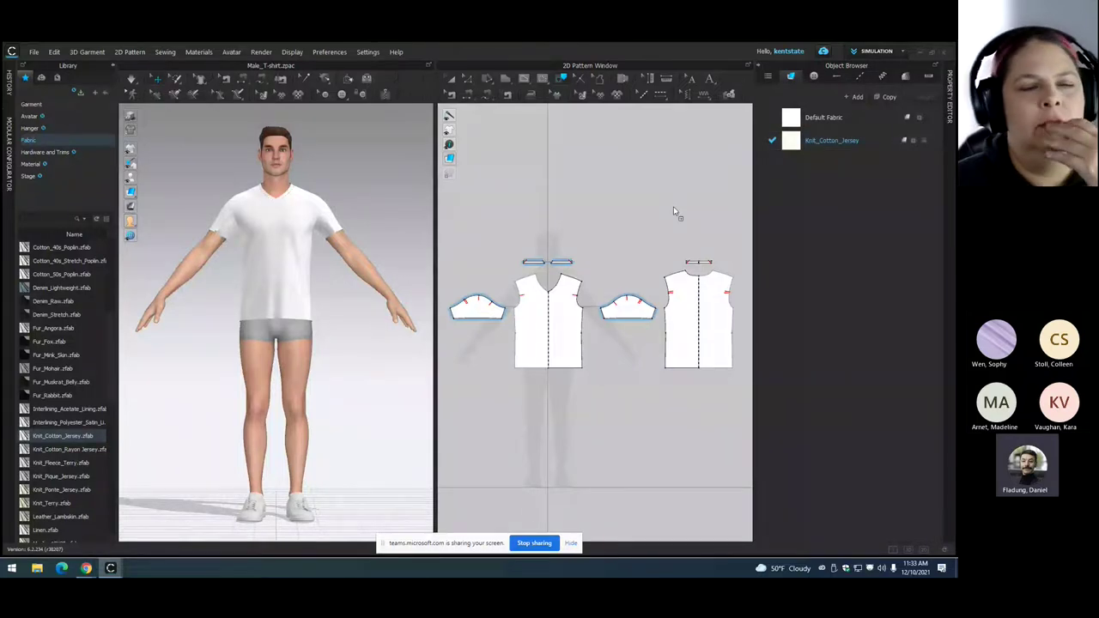
click(561, 317)
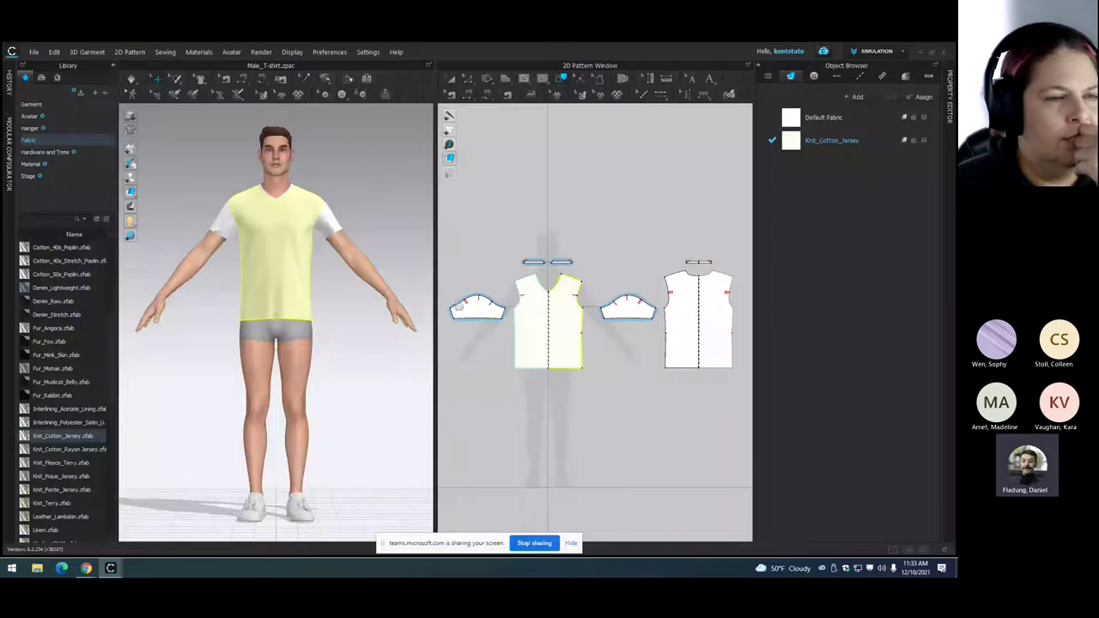
click(241, 182)
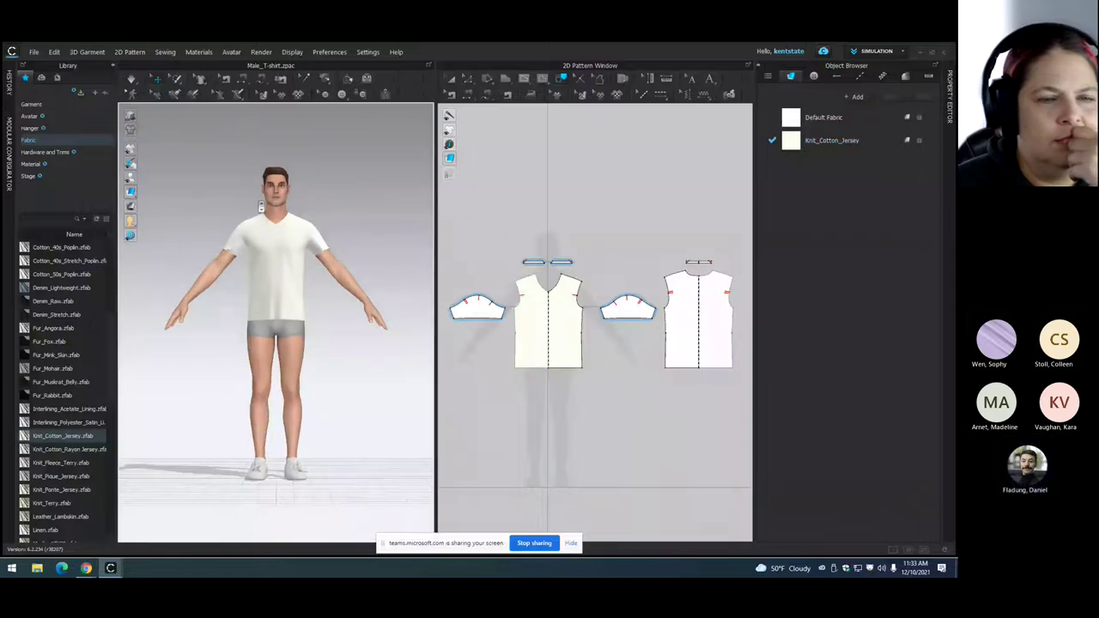
scroll(239, 182, up, 4)
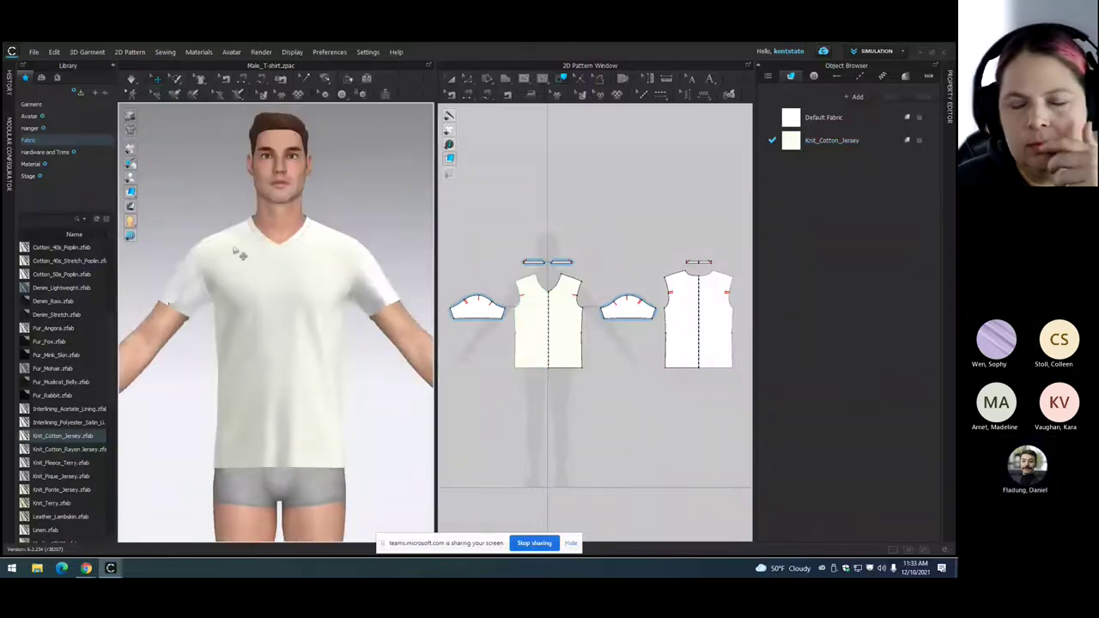
- Assign the Knit_Cotton_Jersey fabric to both sleeves and the back body piece of the T-shirt
scroll(298, 379, up, 10)
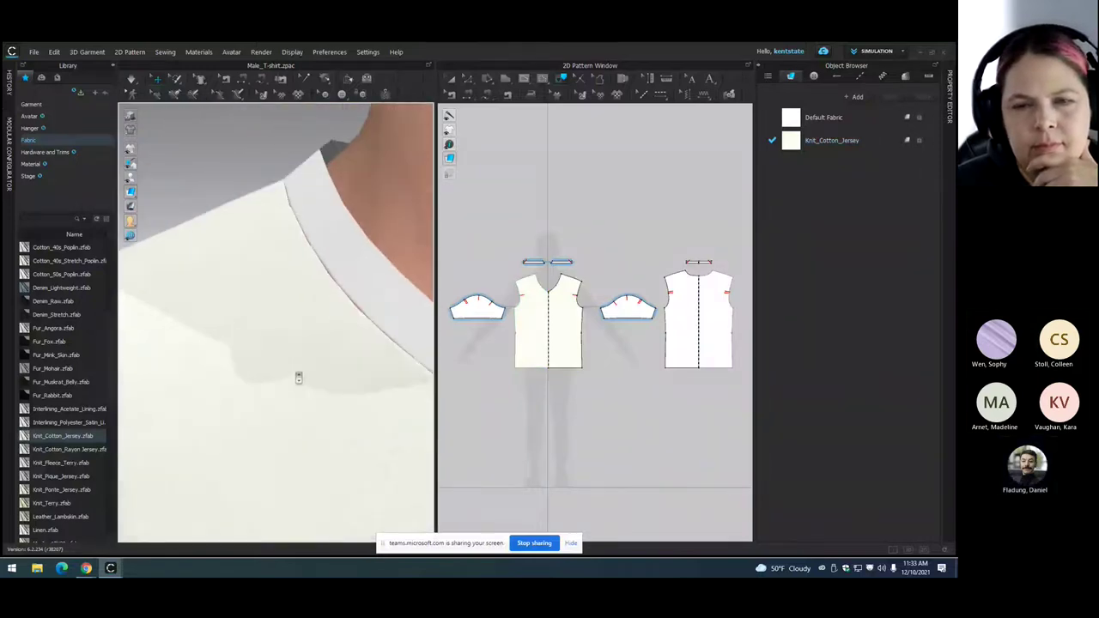
right_drag(298, 379, 292, 314)
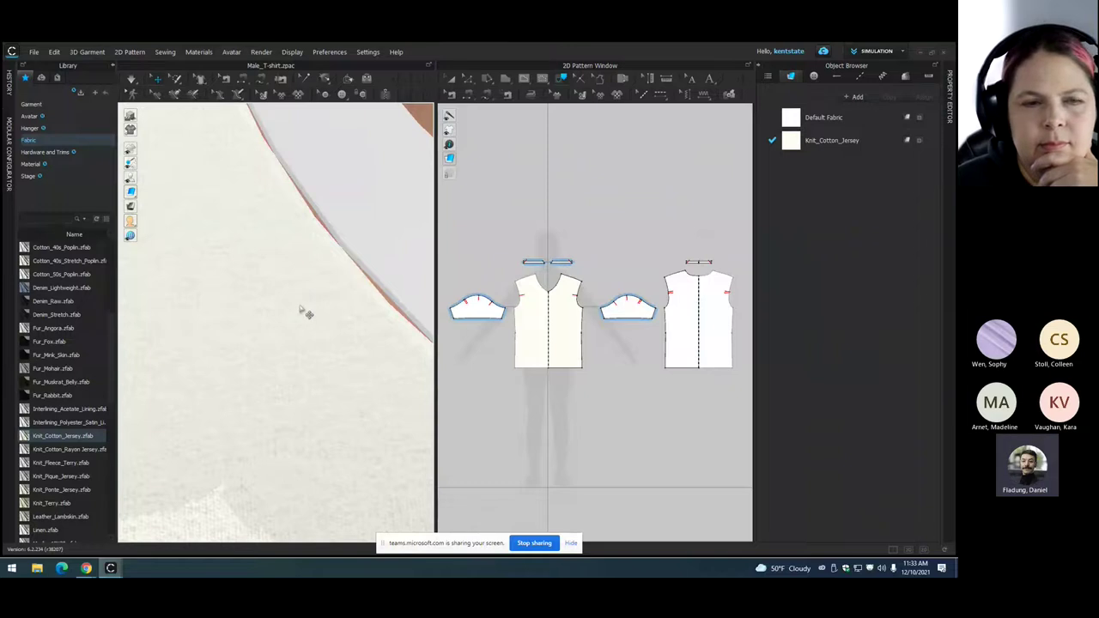
scroll(306, 311, down, 2)
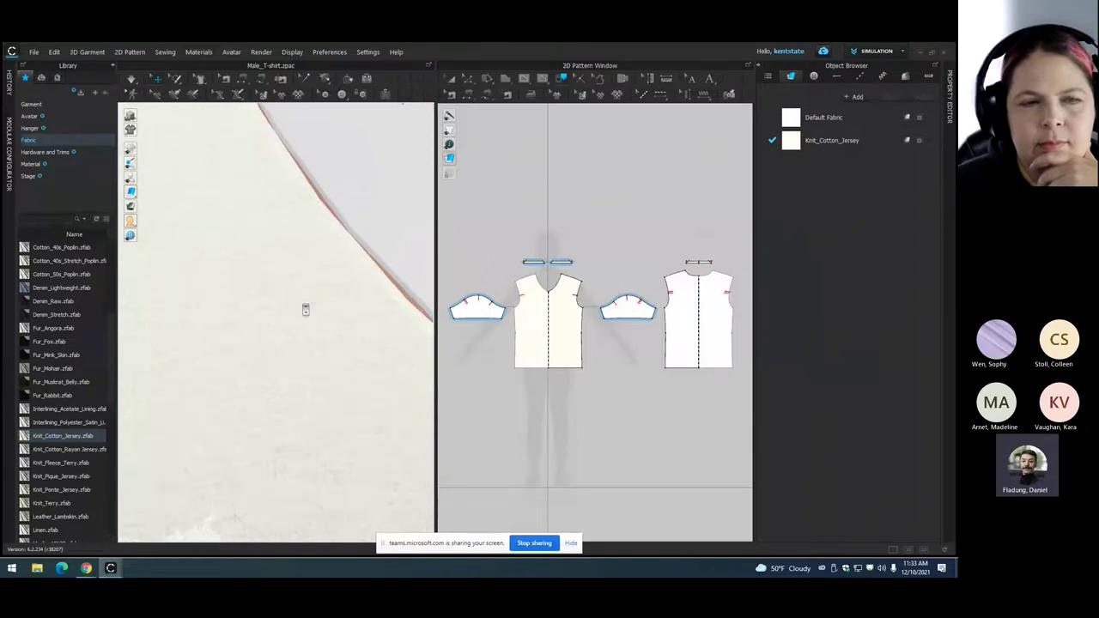
scroll(305, 310, down, 10)
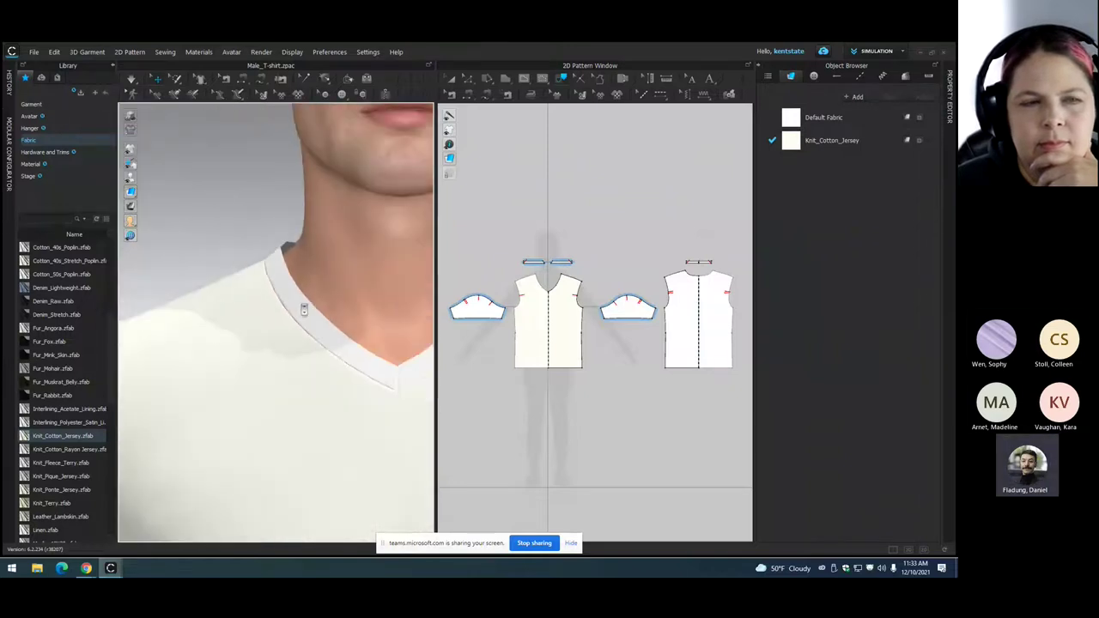
scroll(306, 310, down, 5)
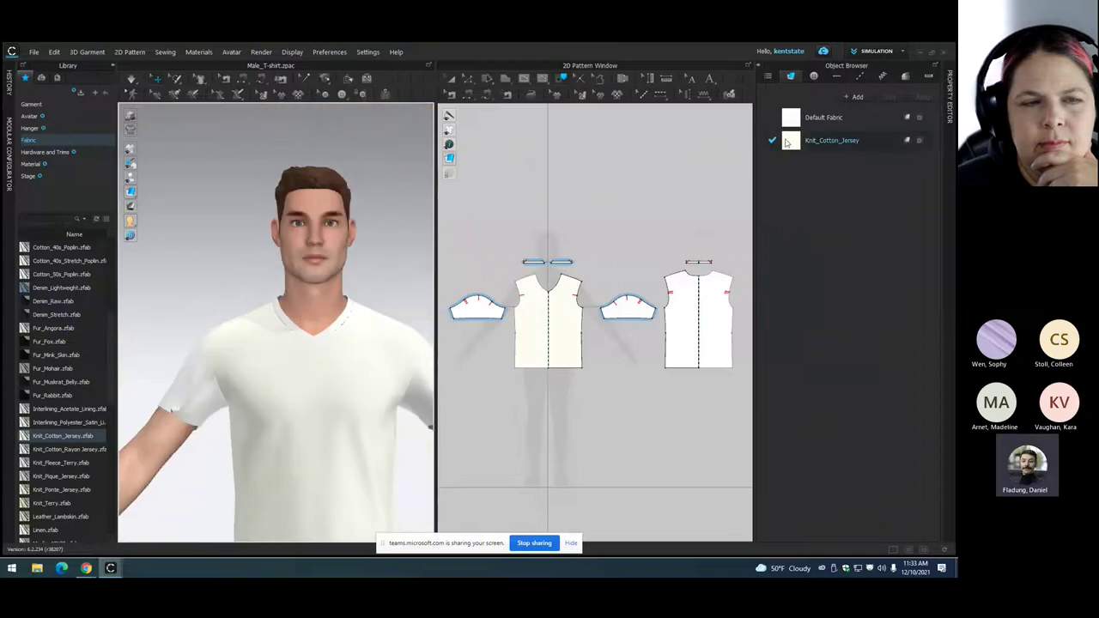
click(786, 144)
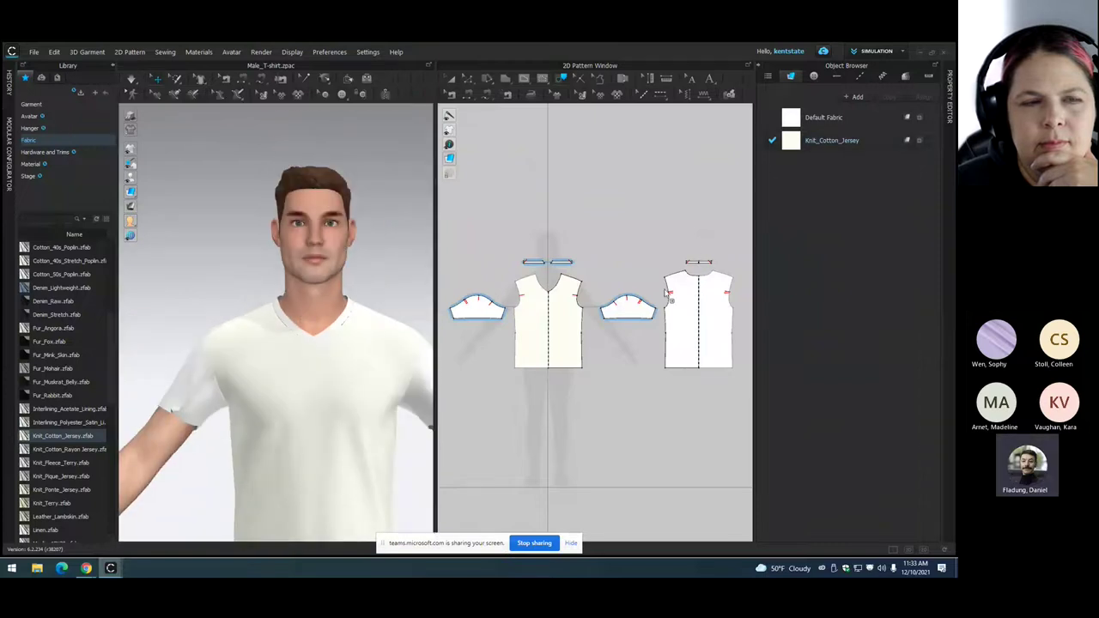
click(629, 313)
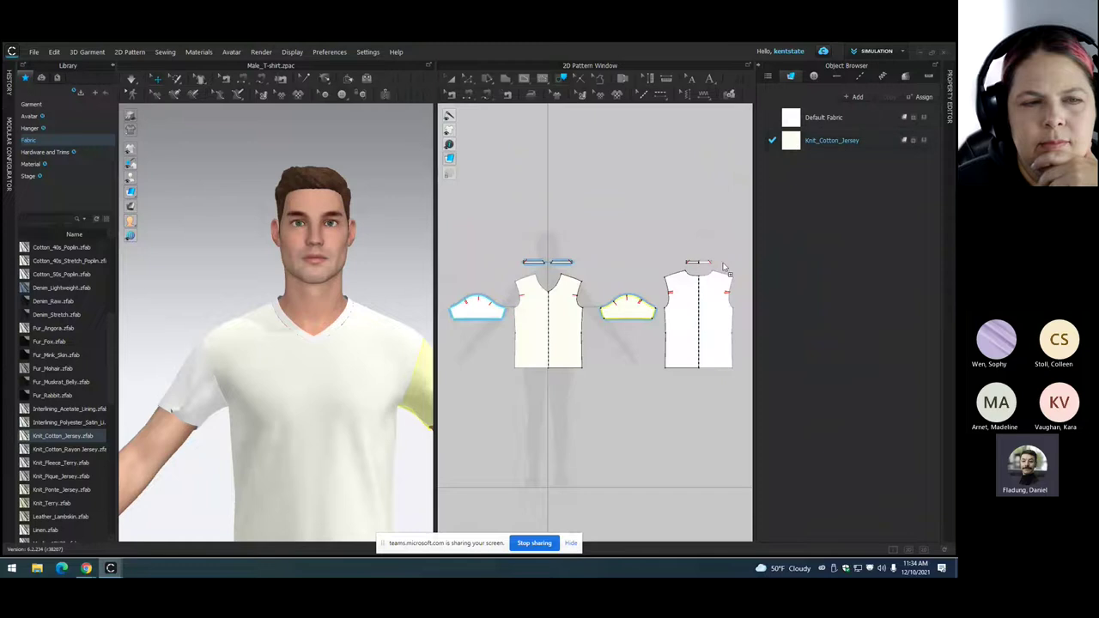
click(697, 326)
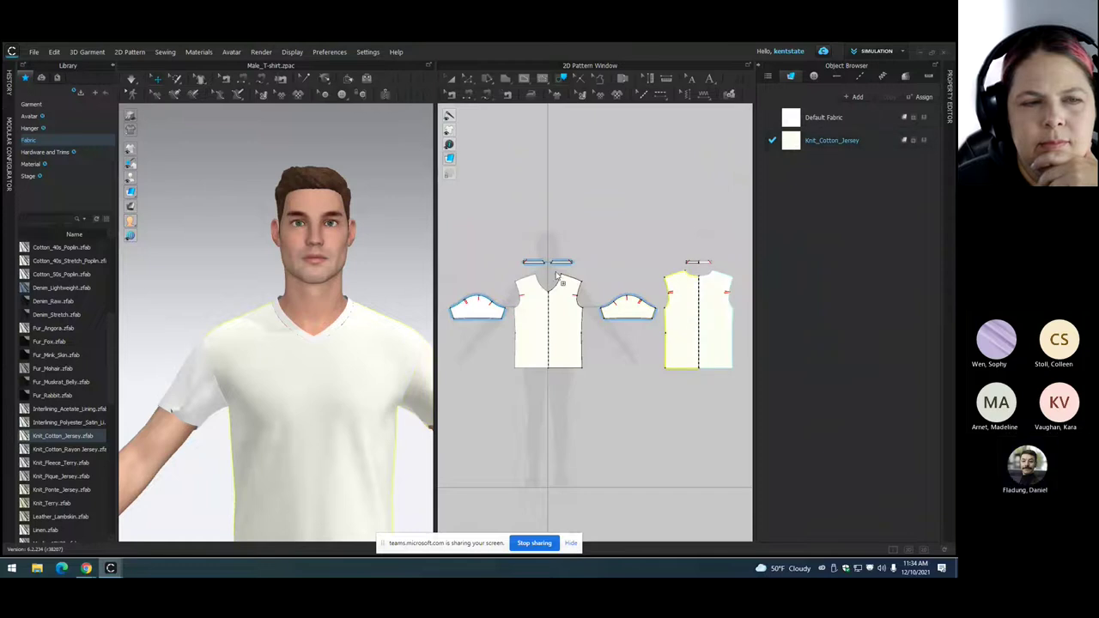
click(478, 310)
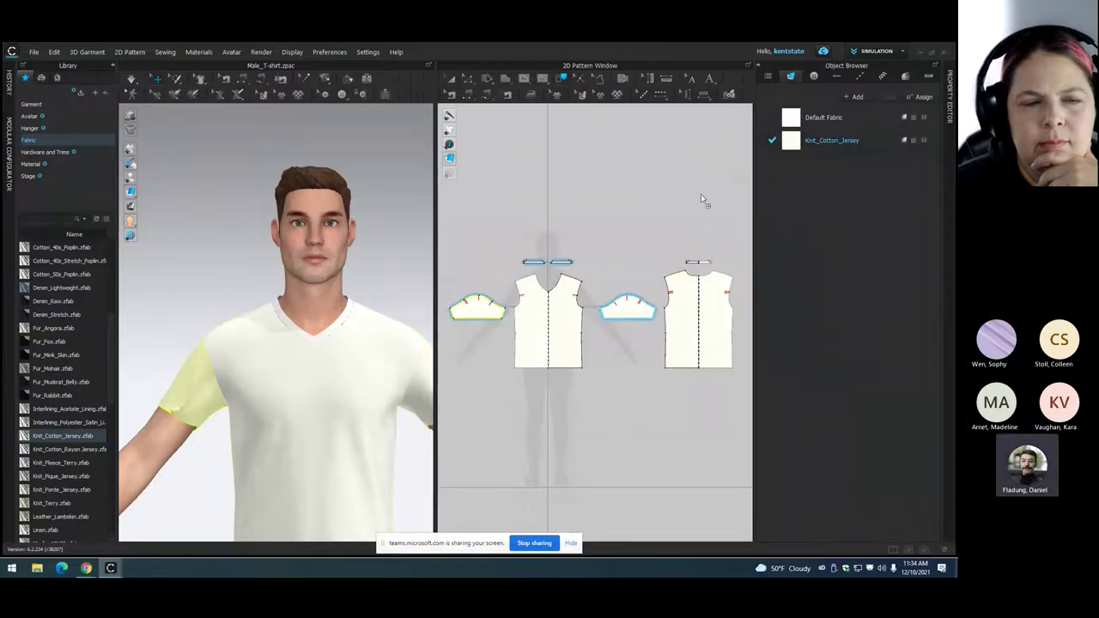
- Assign the Knit_Cotton_Jersey fabric to the two front neckband pieces and the back neckband piece
click(533, 262)
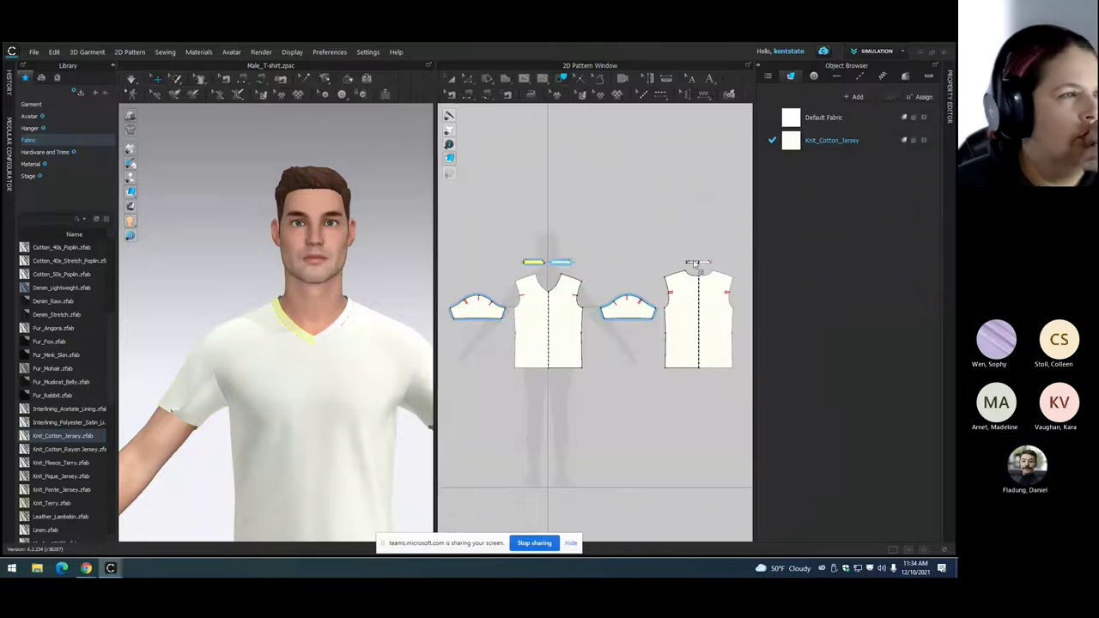
click(695, 263)
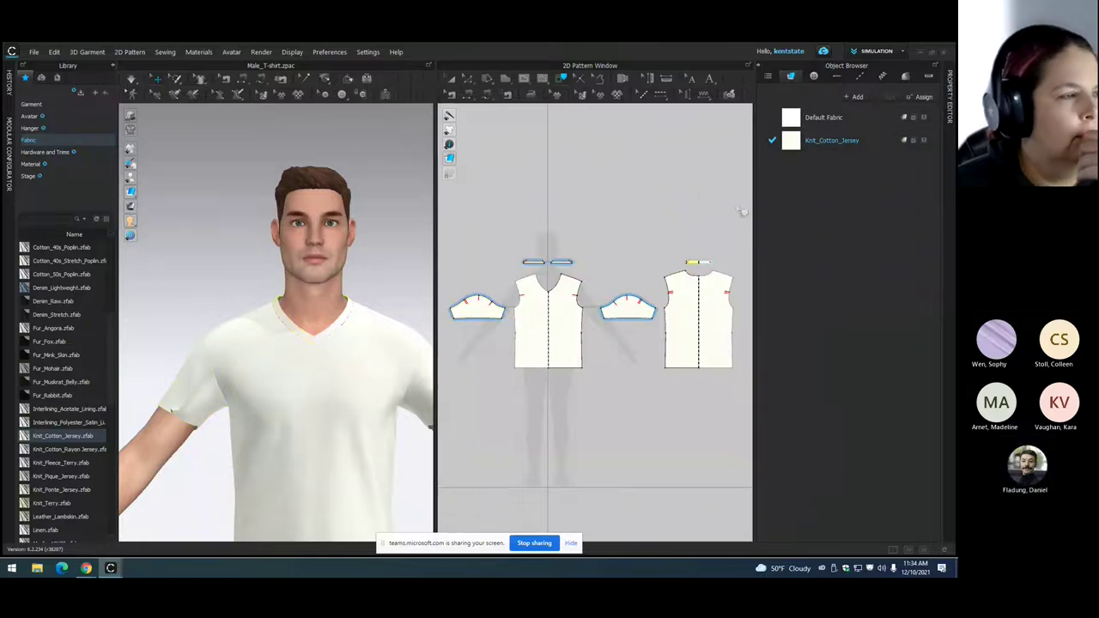
click(560, 263)
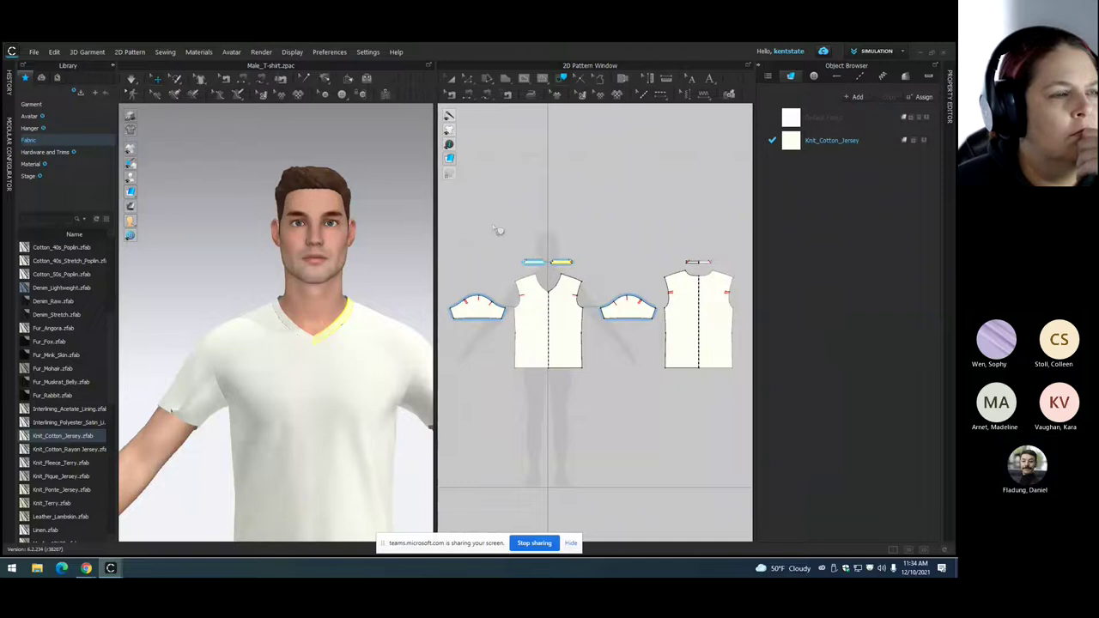
click(393, 278)
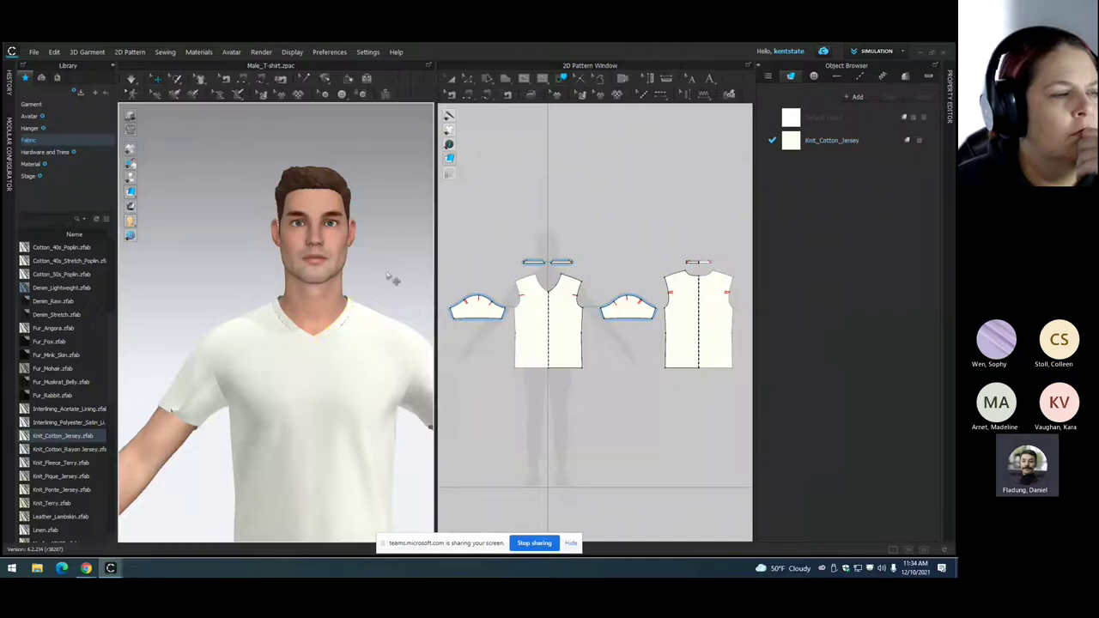
- Examine the jersey fabric on the dressed avatar, from the neckline up close to the full figure and the shirt hem
key(2)
scroll(340, 324, up, 3)
scroll(341, 325, up, 3)
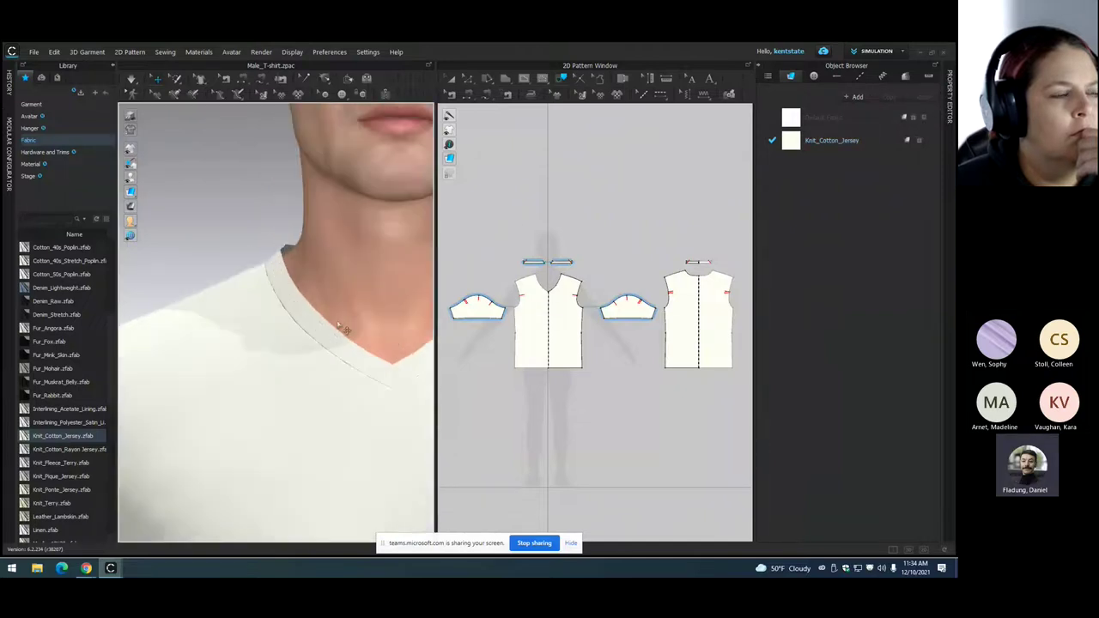
scroll(341, 328, down, 3)
scroll(340, 327, down, 4)
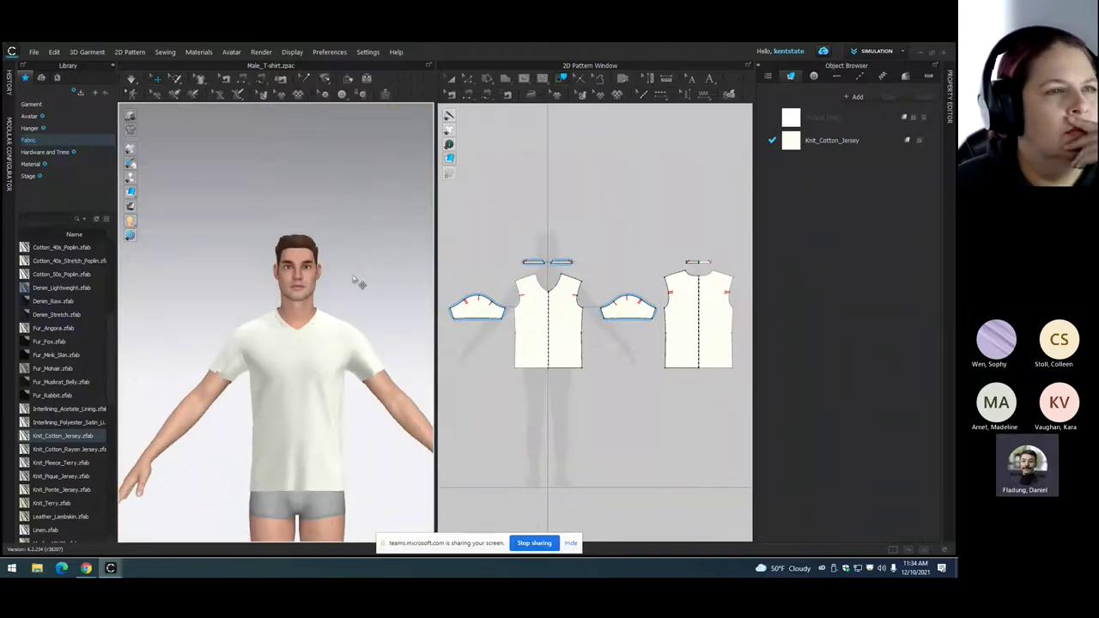
scroll(358, 283, down, 3)
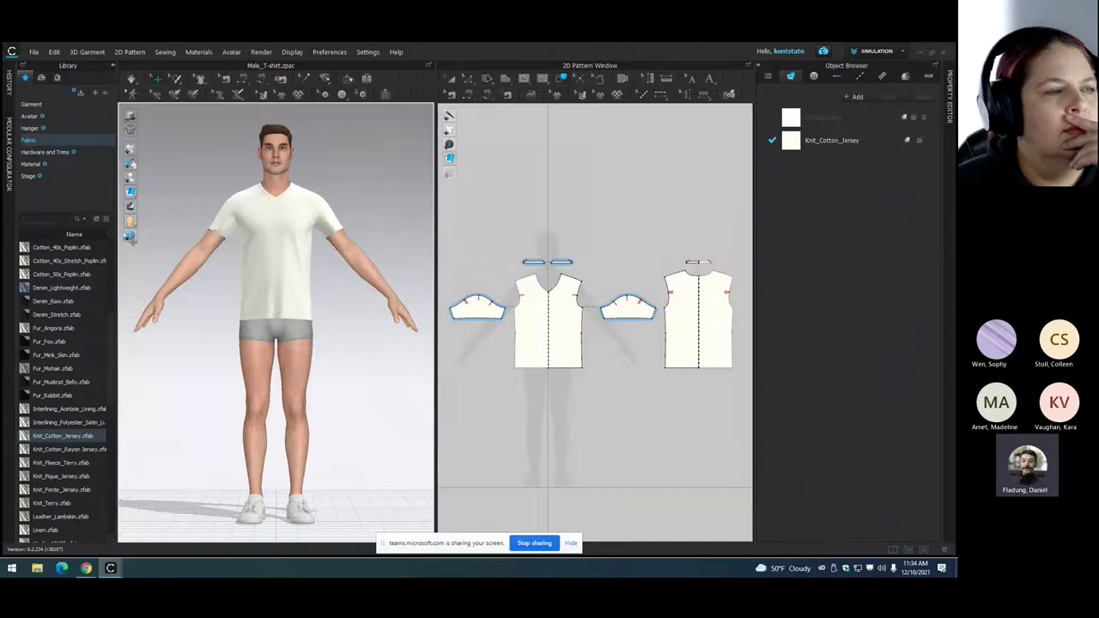
scroll(300, 246, up, 3)
scroll(300, 247, up, 2)
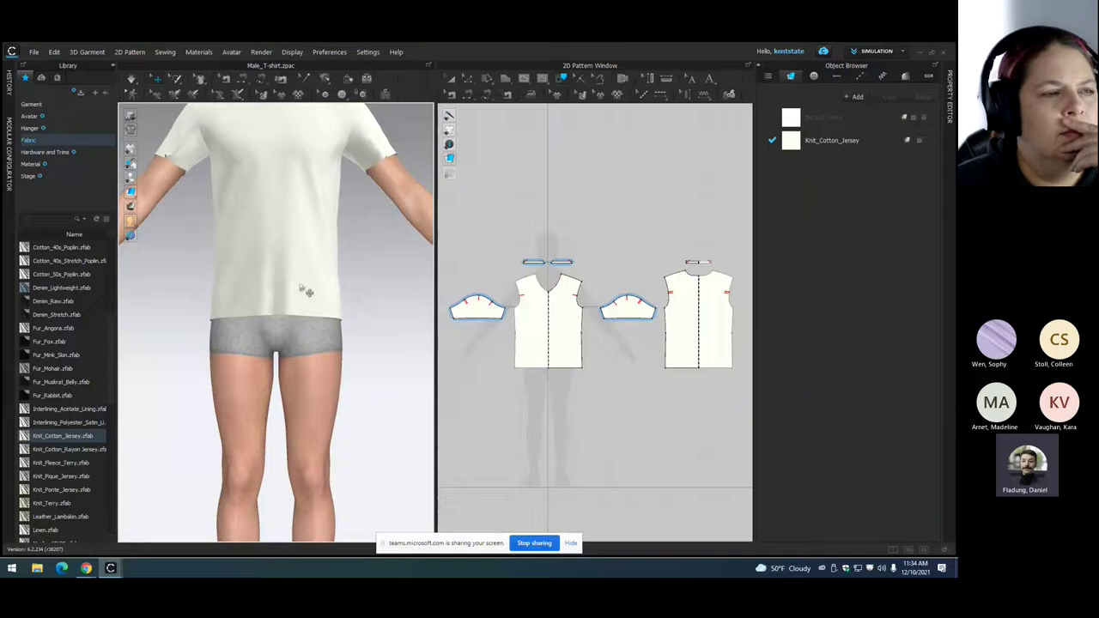
- Add the Knit_Cotton_Rayon Jersey fabric from the library and delete it from the project's fabrics
double_click(62, 455)
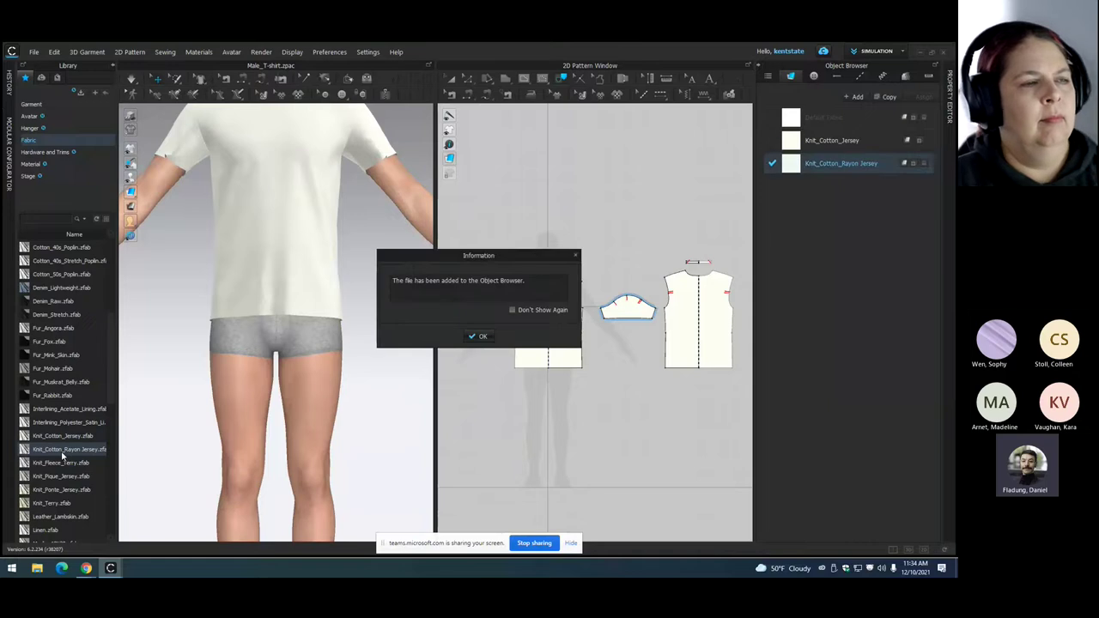
click(477, 335)
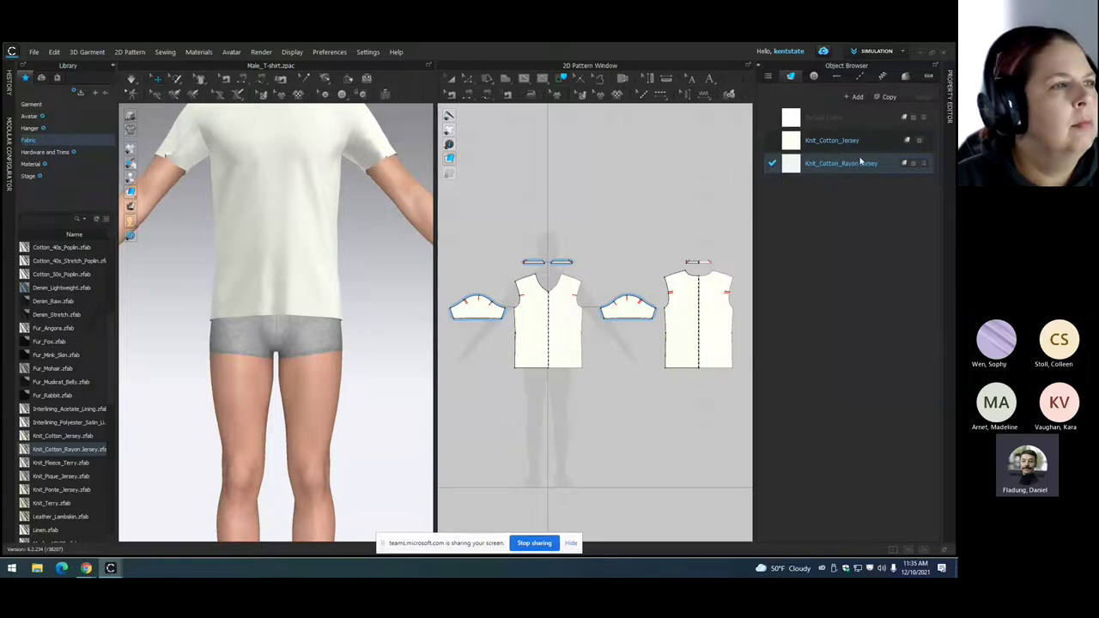
click(924, 163)
- Check which pattern pieces use Knit_Cotton_Jersey and which use Default Fabric by selecting each fabric in turn
click(863, 148)
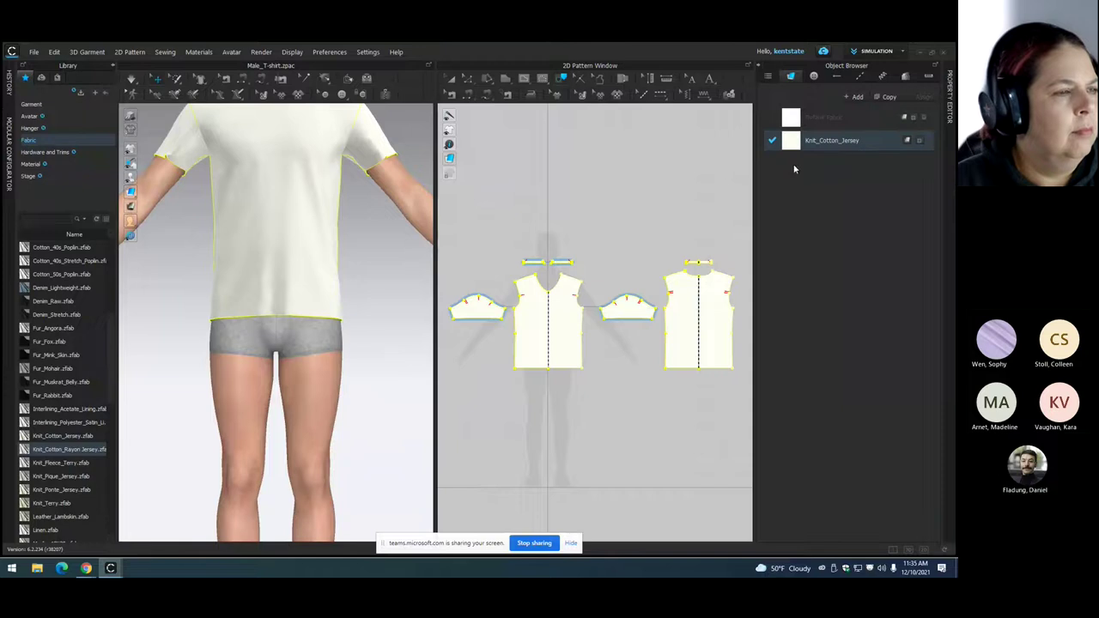
click(702, 204)
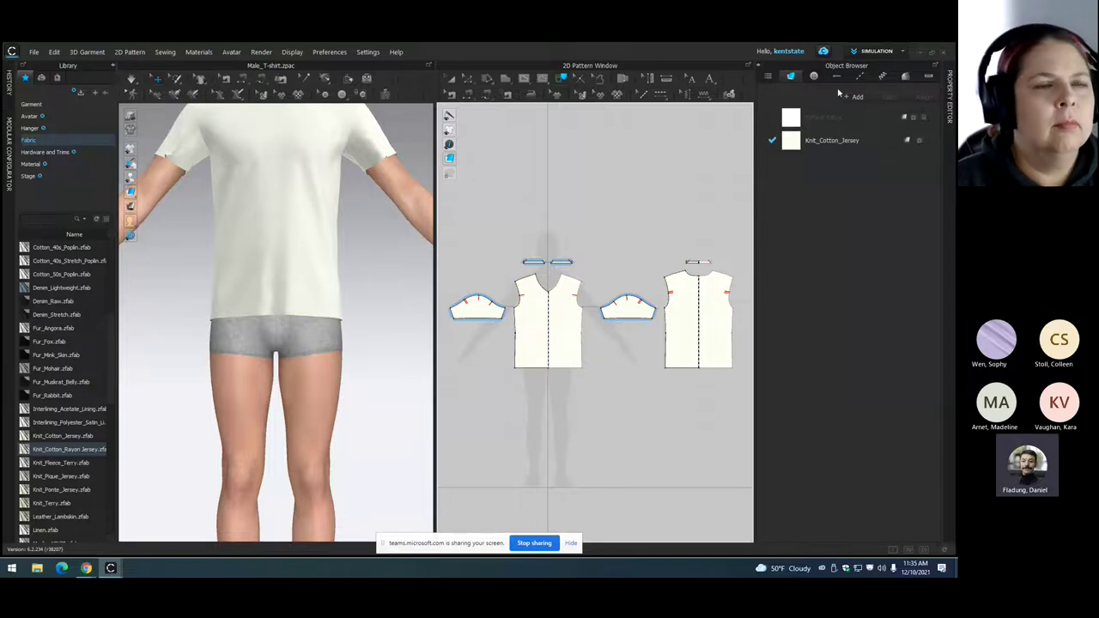
click(794, 140)
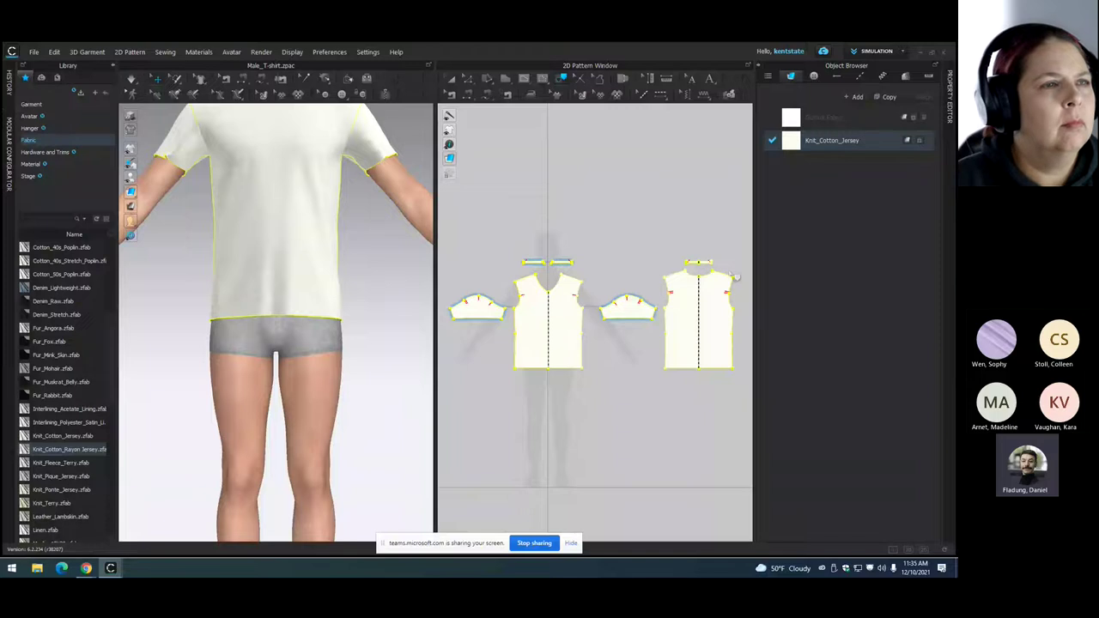
click(800, 118)
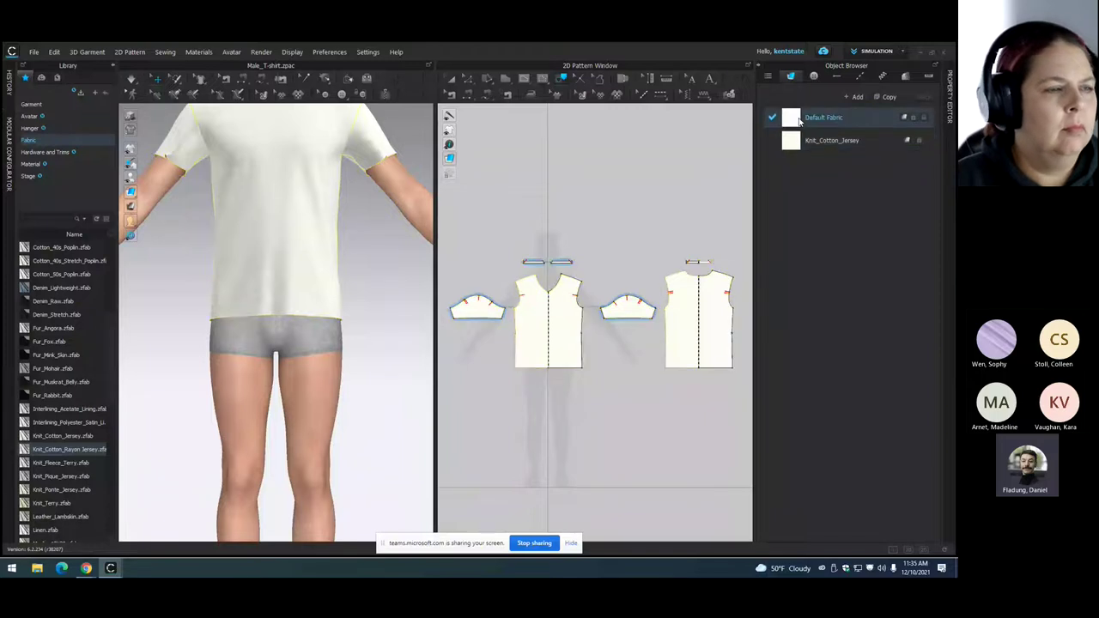
click(814, 143)
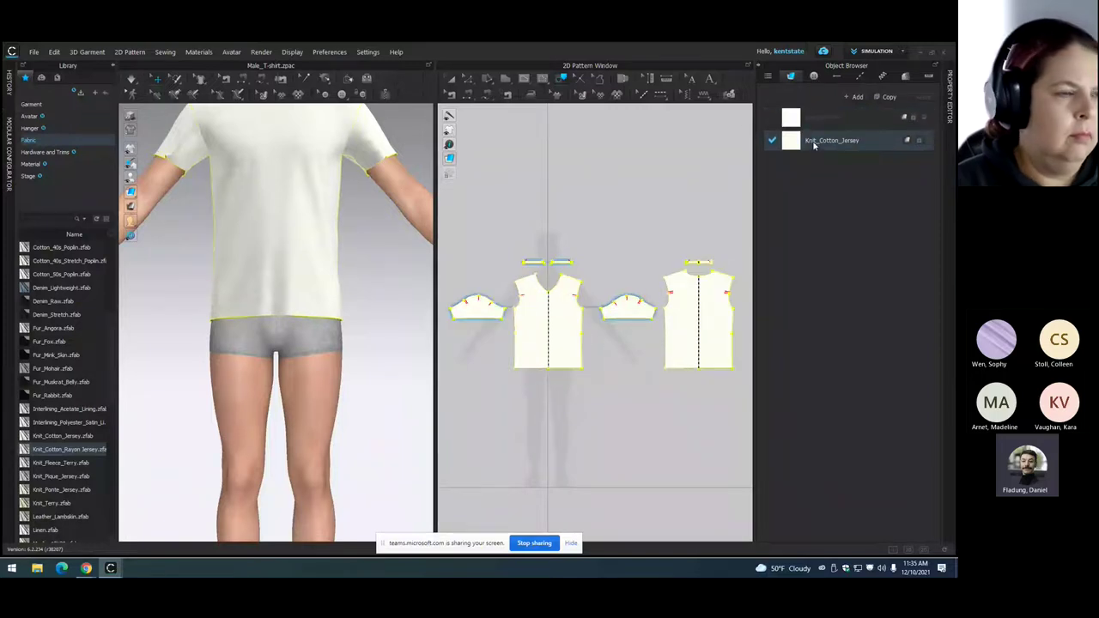
- Assign Default Fabric to the sleeve between the front and back pieces, return it to Knit_Cotton_Jersey, and check the fabric's assigned pieces
click(810, 124)
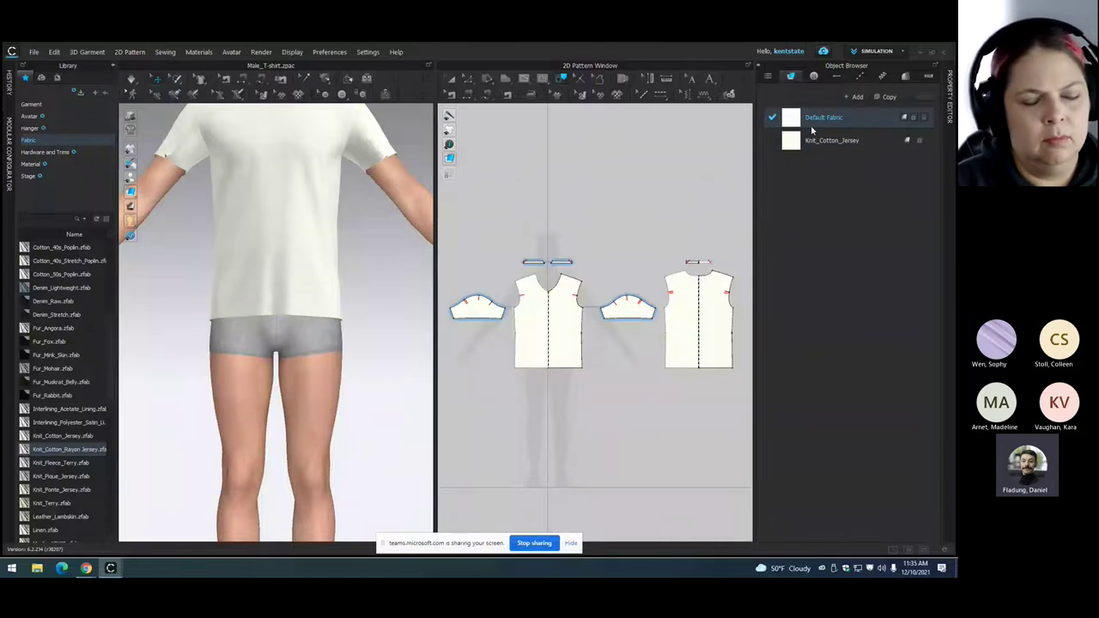
click(643, 311)
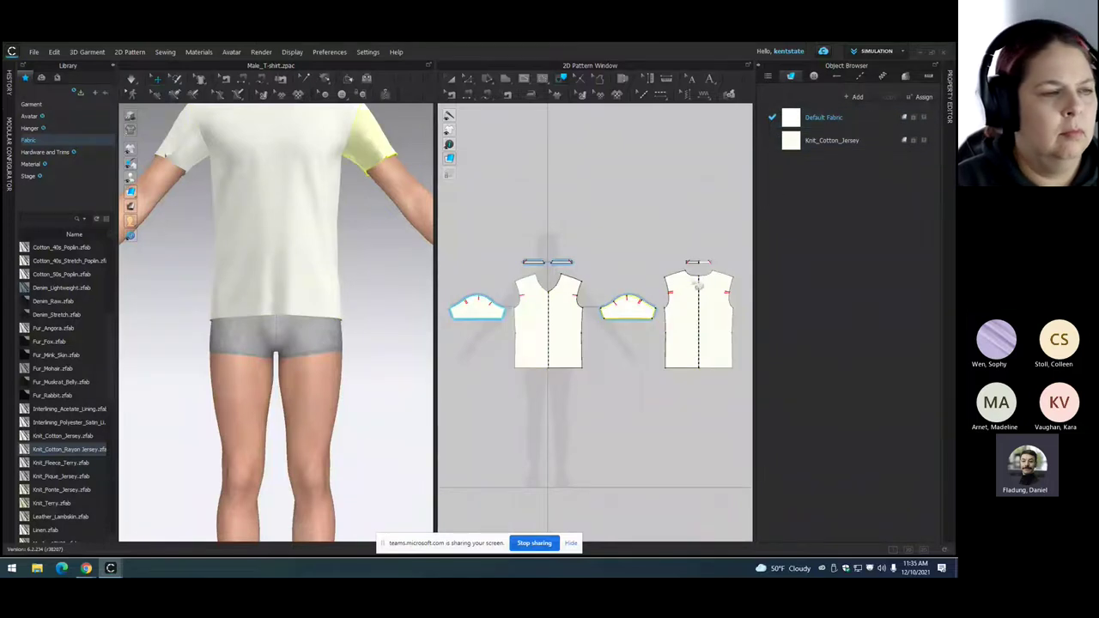
click(830, 141)
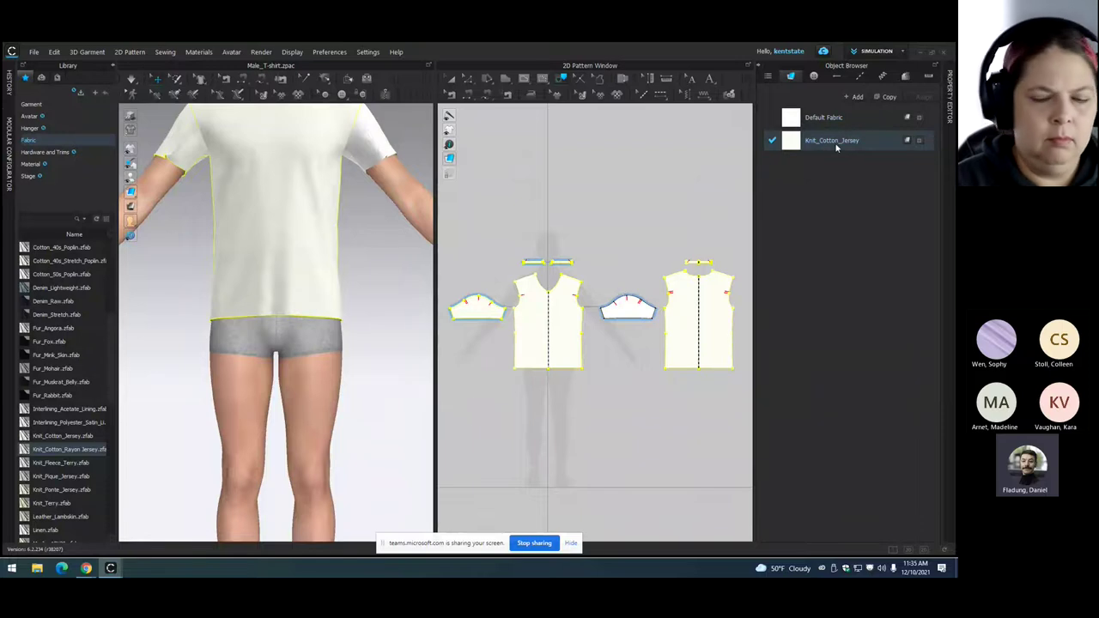
click(644, 311)
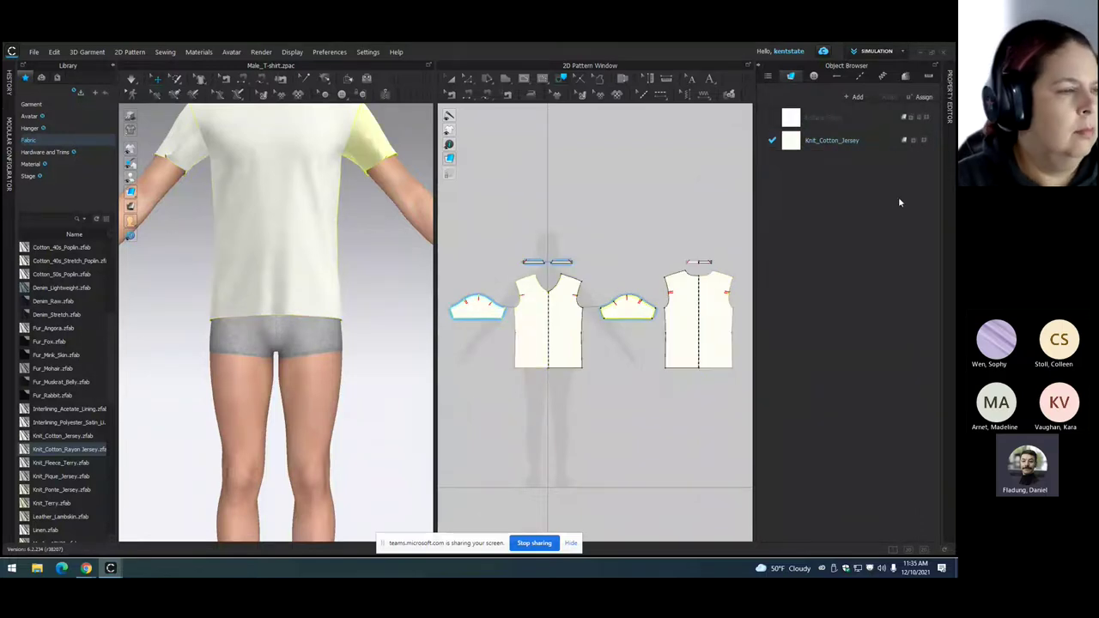
click(826, 141)
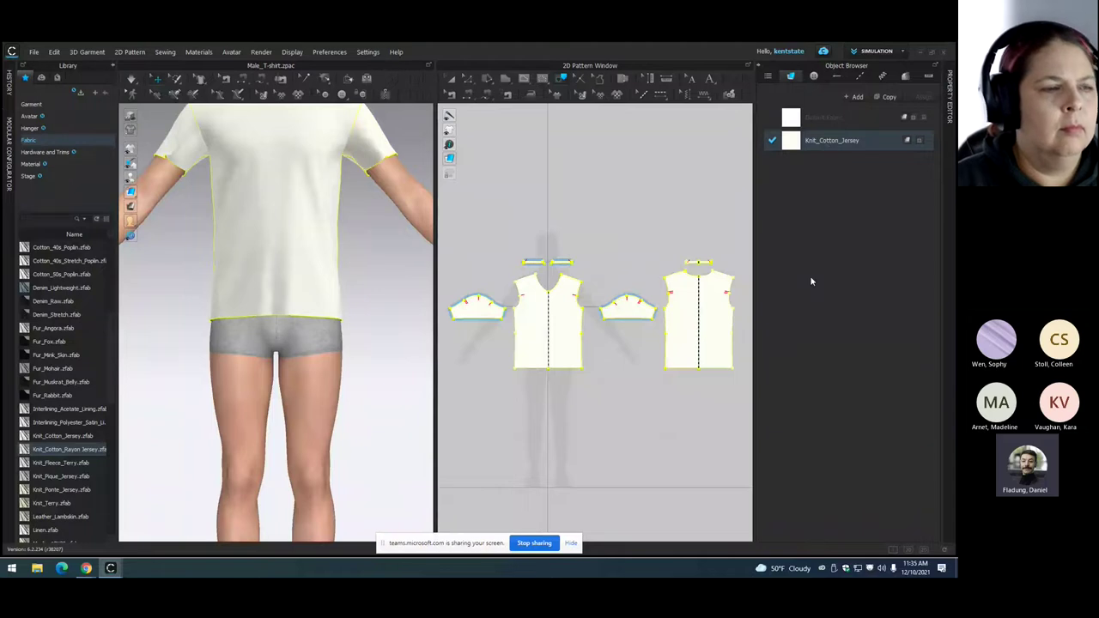
click(704, 189)
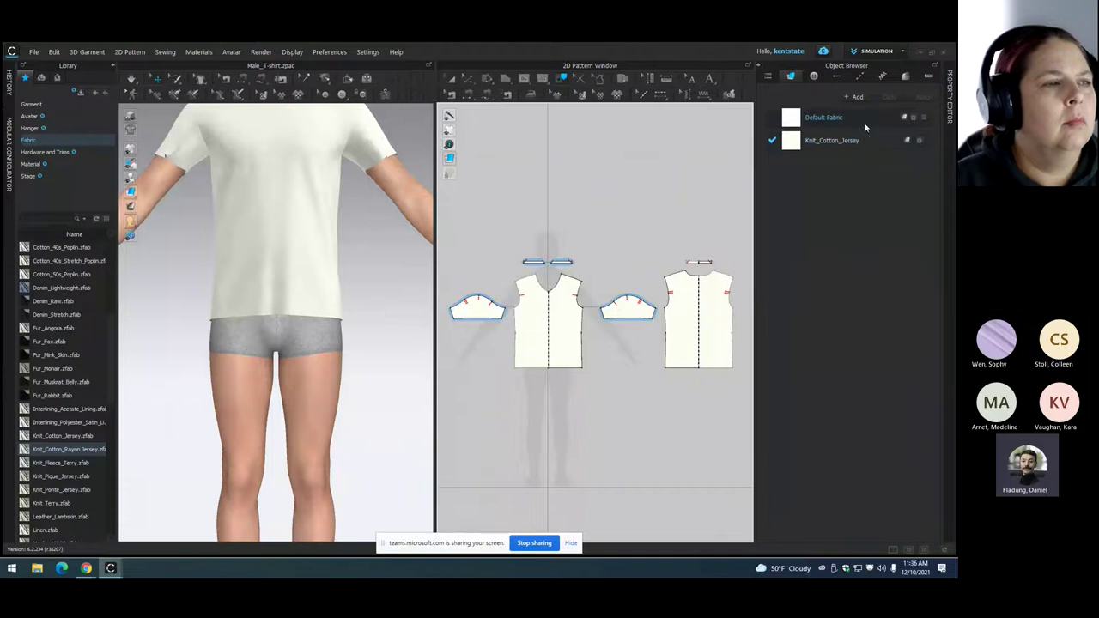
- Show the fabric properties and compare those of Knit_Cotton_Jersey and Default Fabric
click(951, 103)
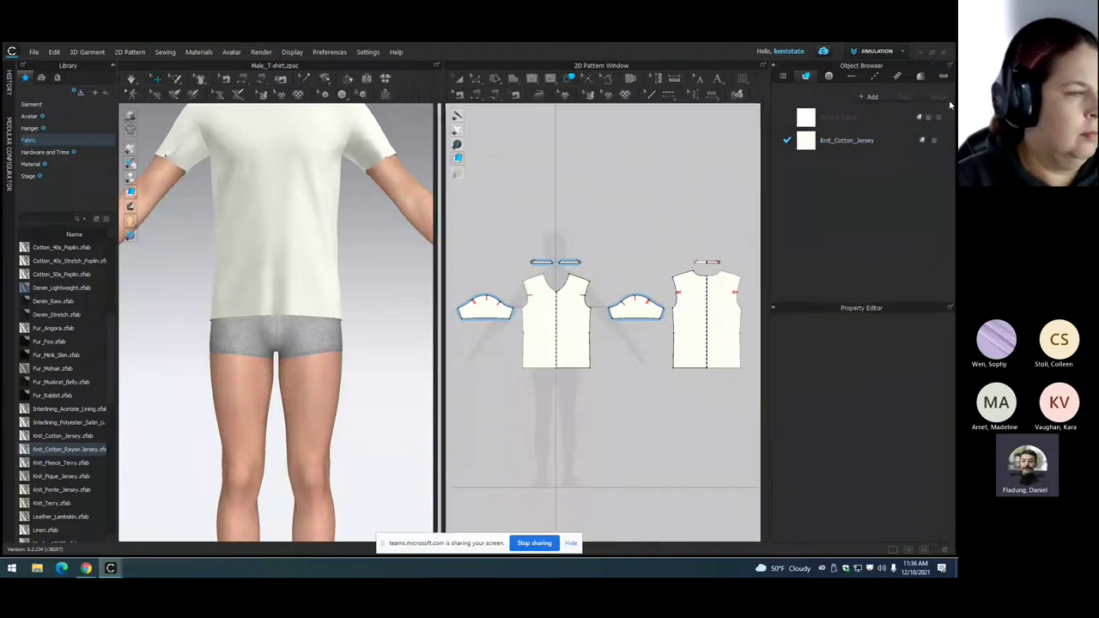
click(807, 148)
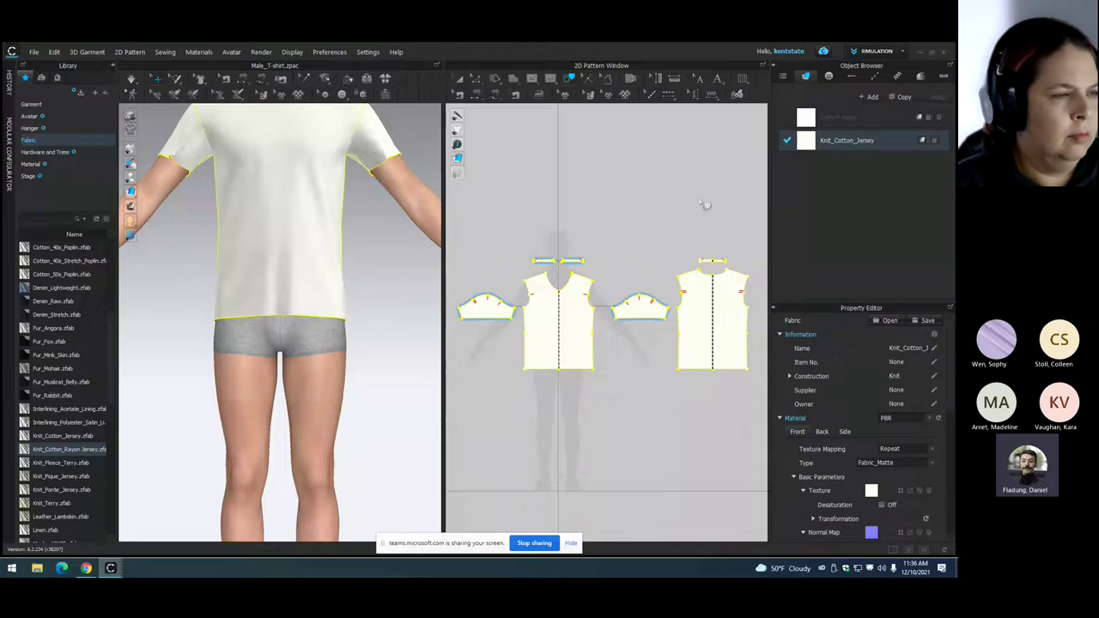
click(810, 121)
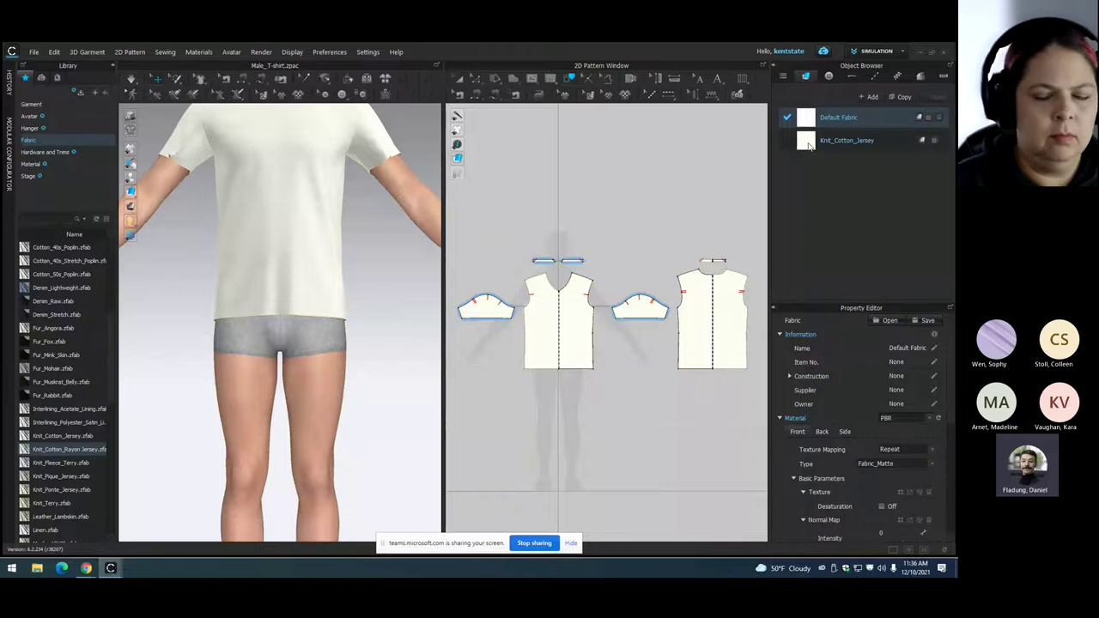
click(809, 143)
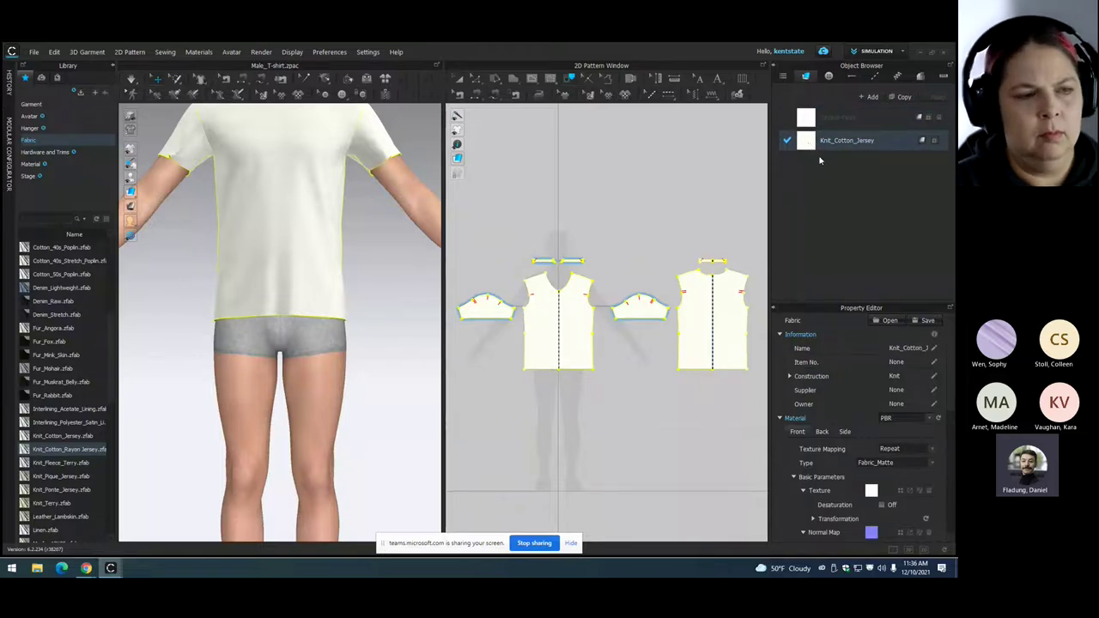
click(674, 181)
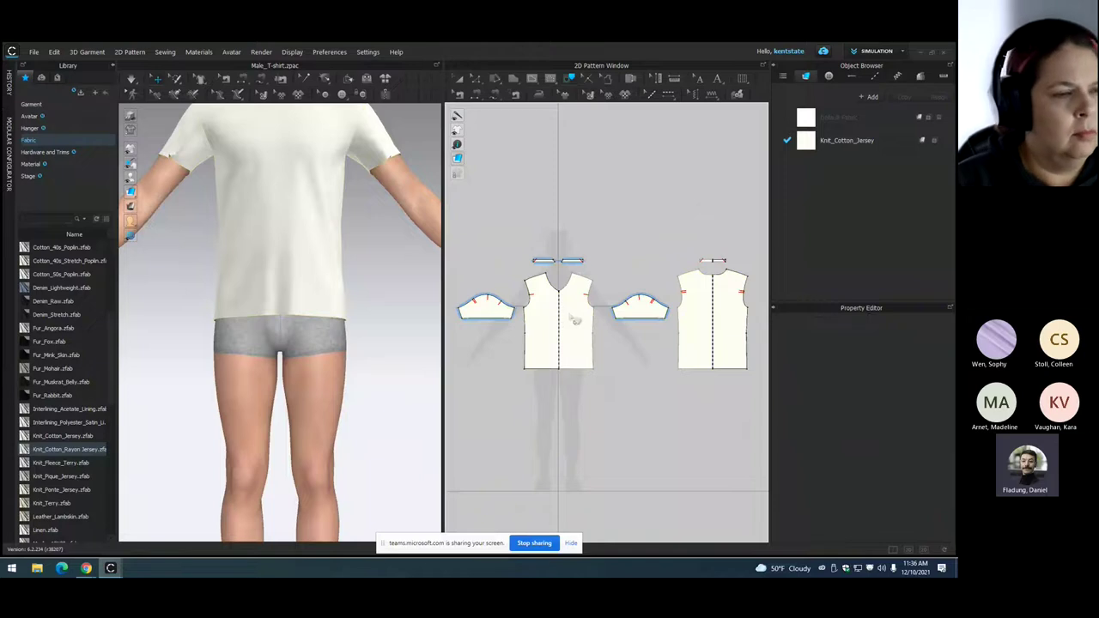
- Select the T-shirt's front pattern piece in the 2D pattern to inspect its properties
click(457, 93)
click(459, 80)
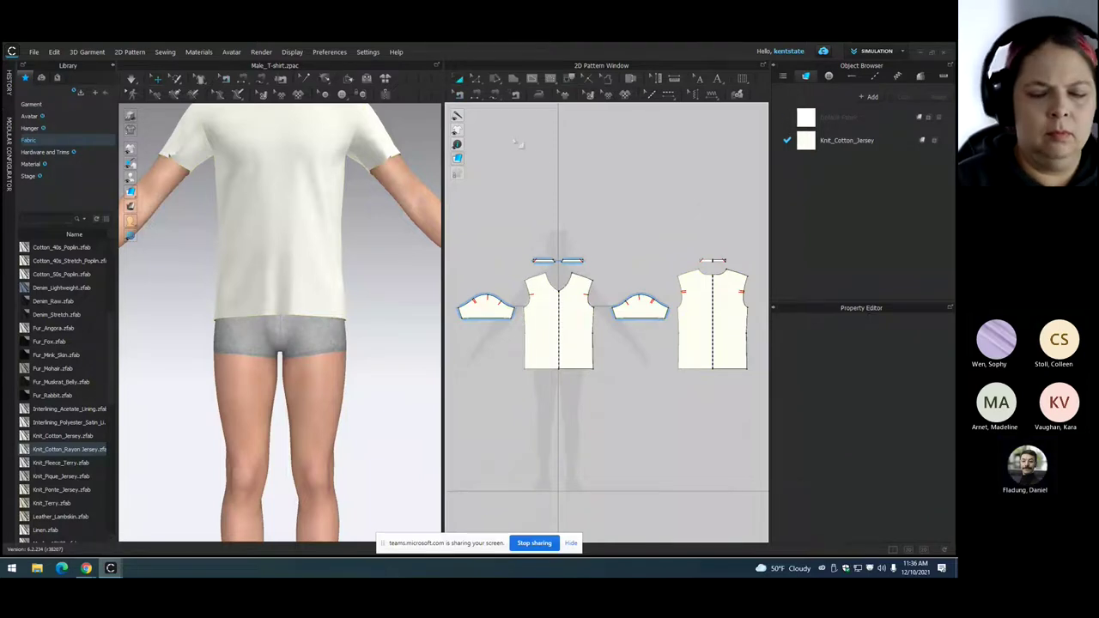
click(562, 318)
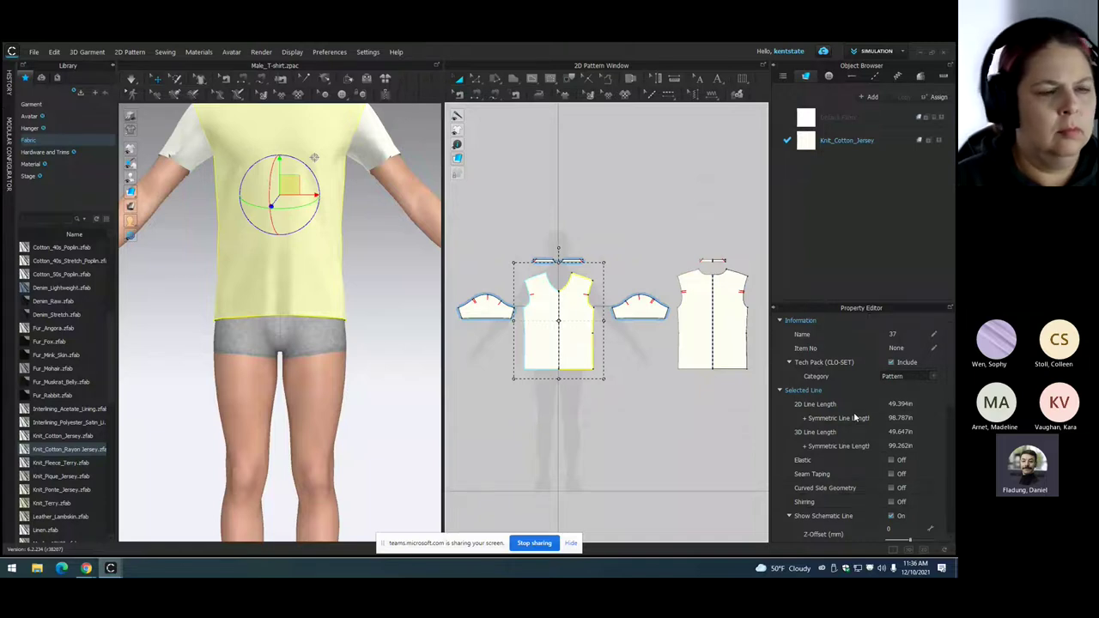
- Open the color chooser for the Knit_Cotton_Jersey fabric, look through the color palettes and choose PANTONE(R) FHI Cotton TCX
click(802, 146)
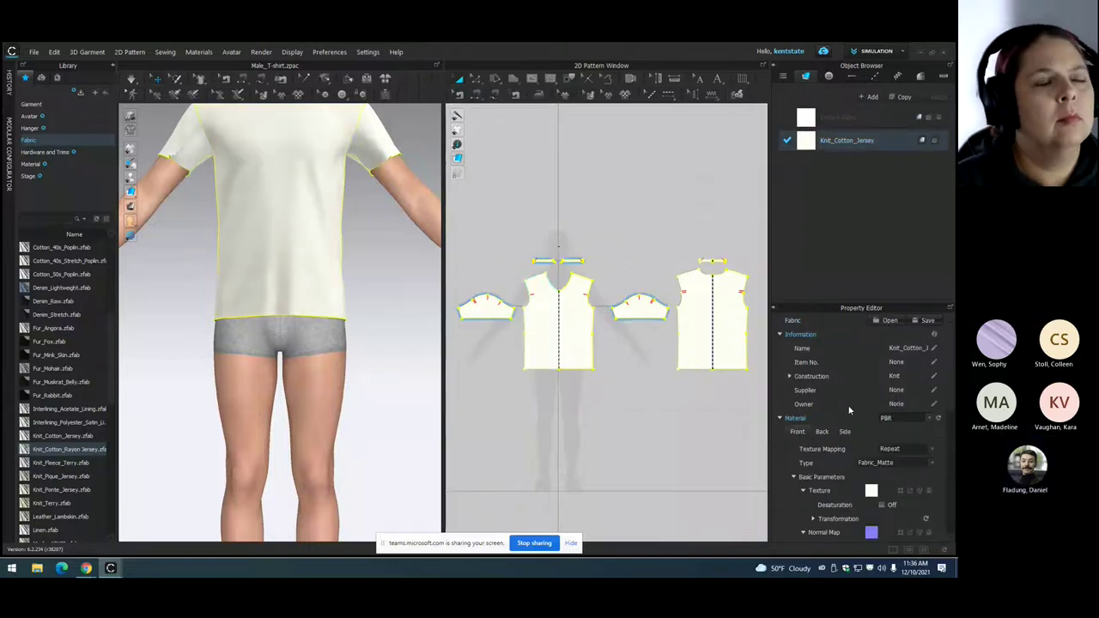
scroll(850, 411, down, 2)
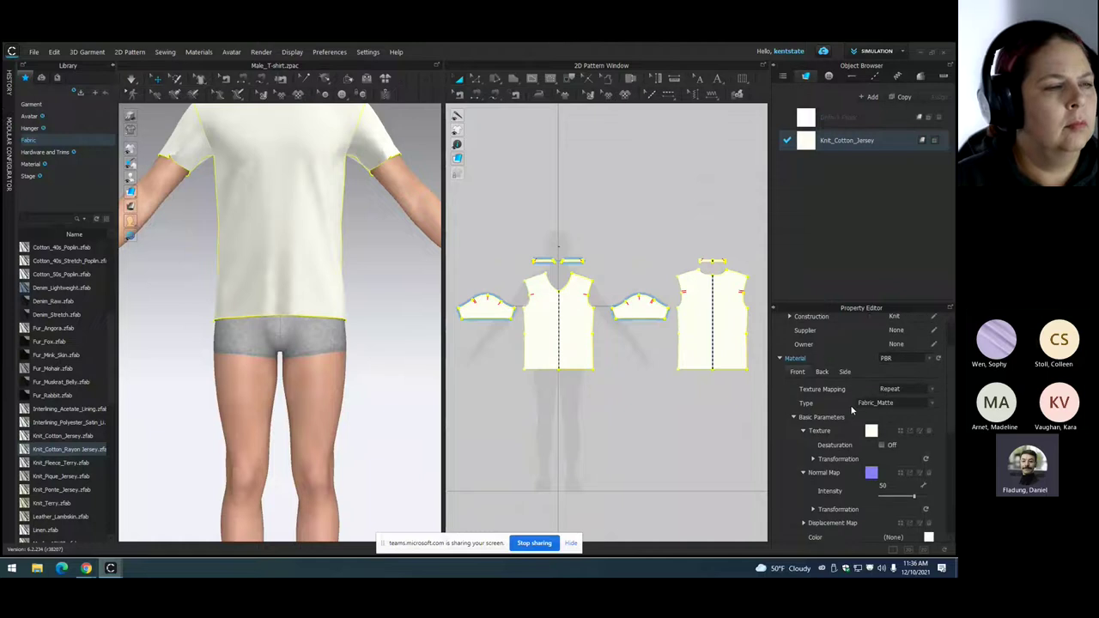
scroll(852, 410, down, 2)
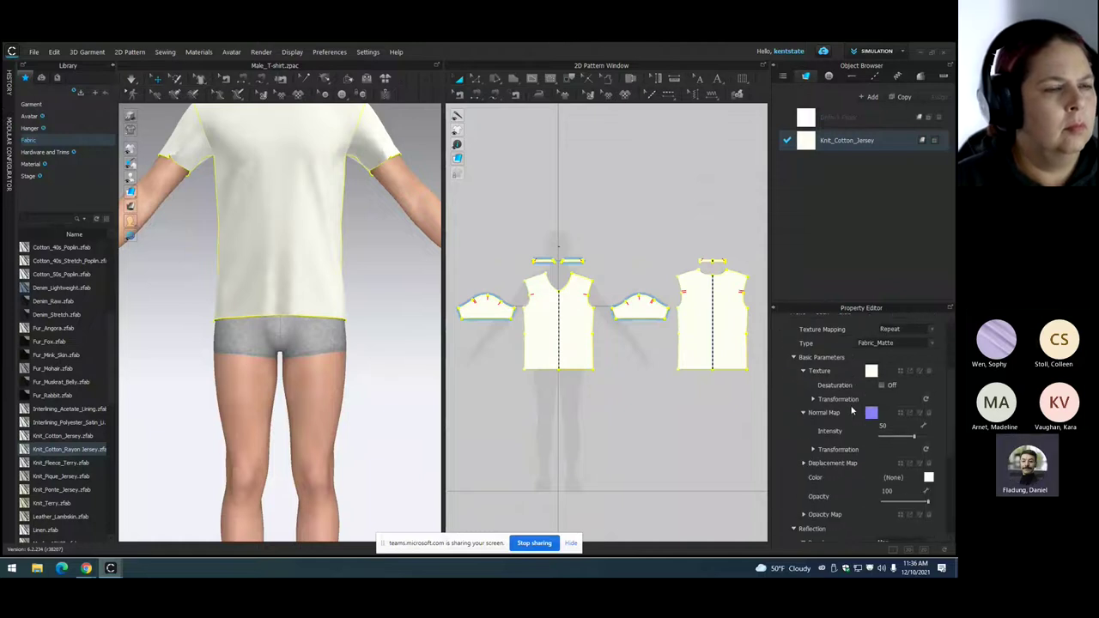
click(928, 478)
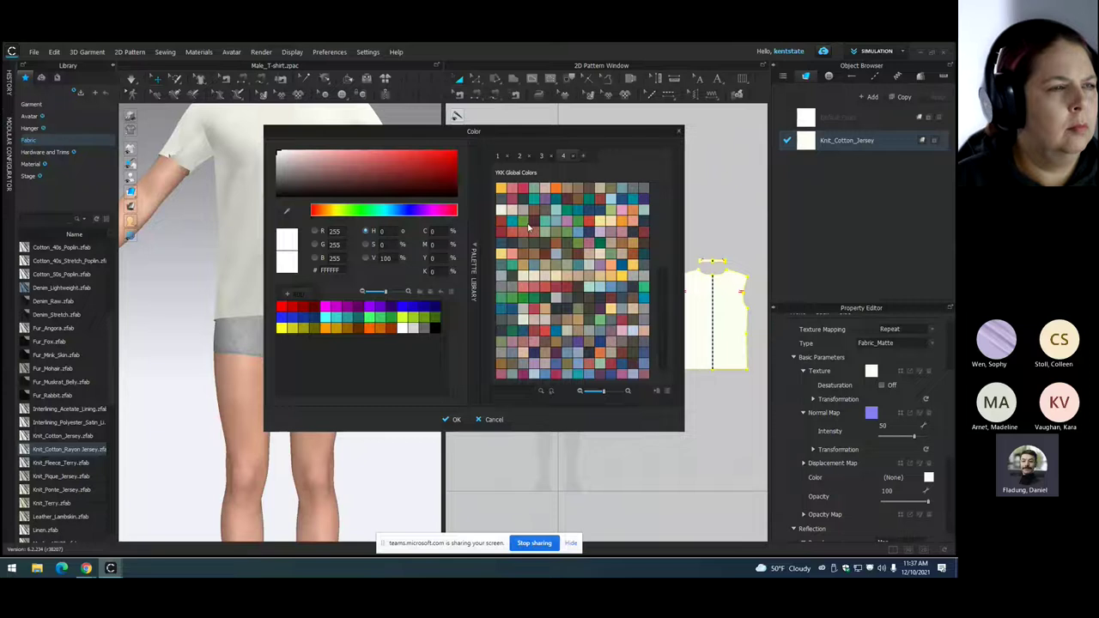
click(519, 156)
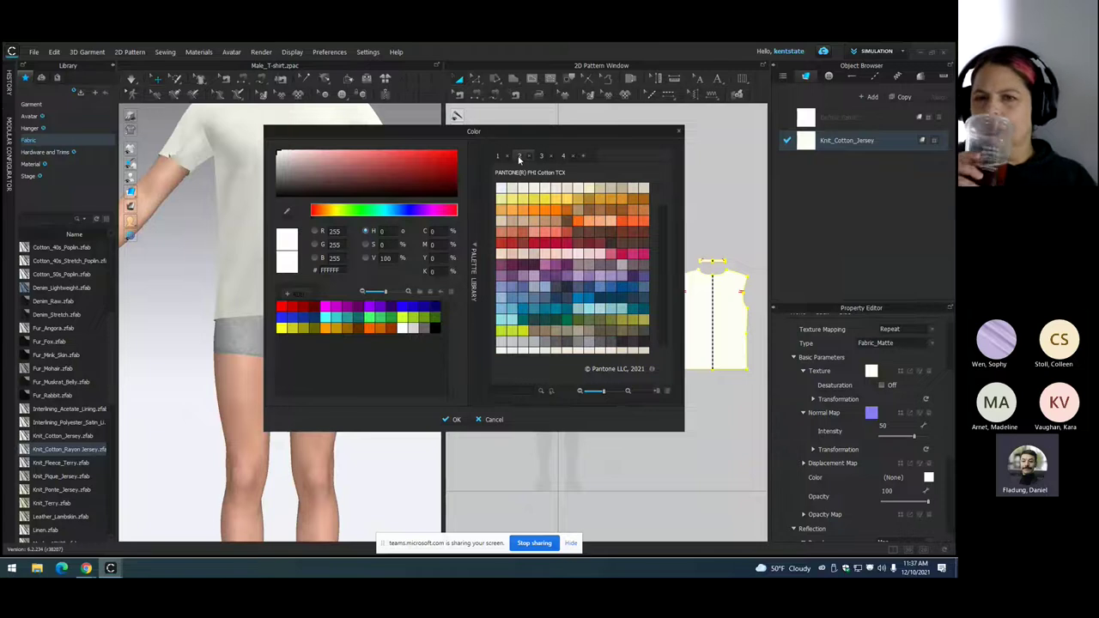
click(541, 156)
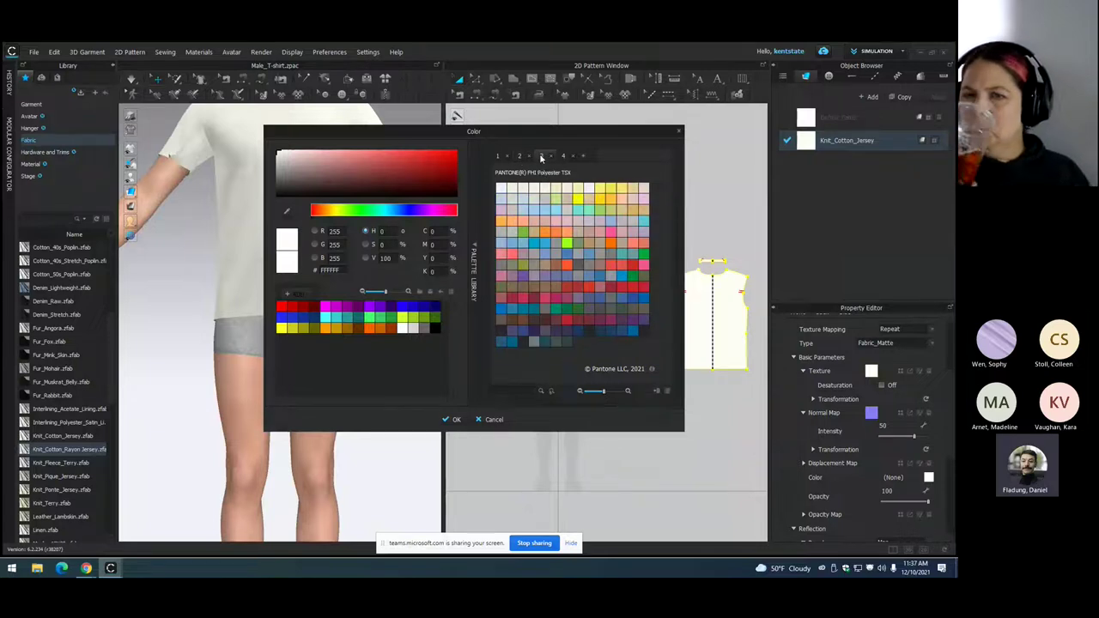
click(505, 158)
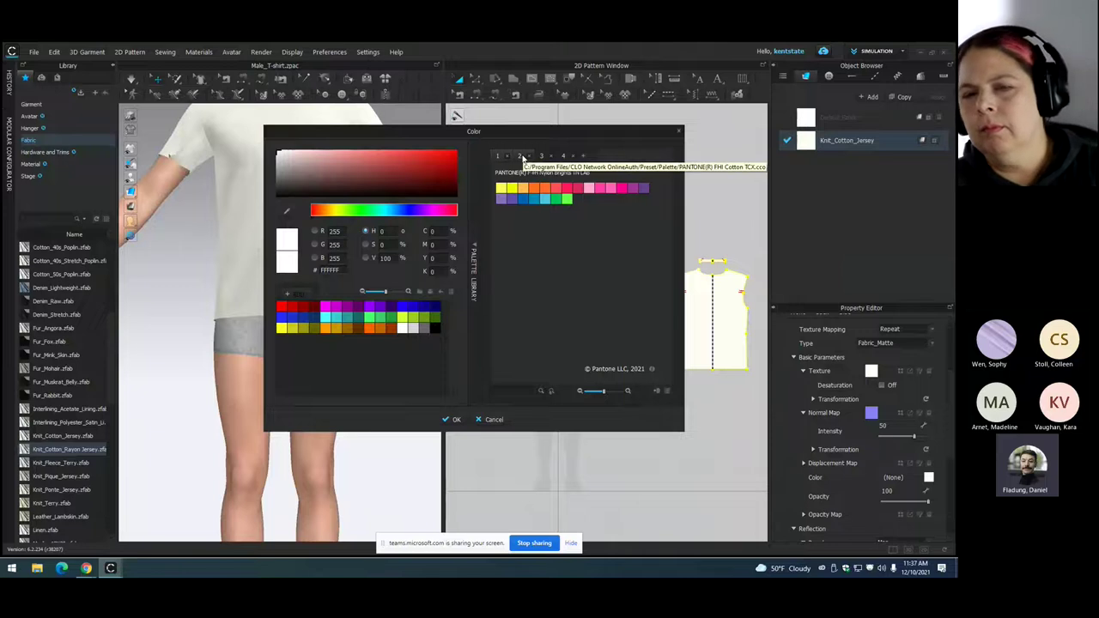
click(520, 158)
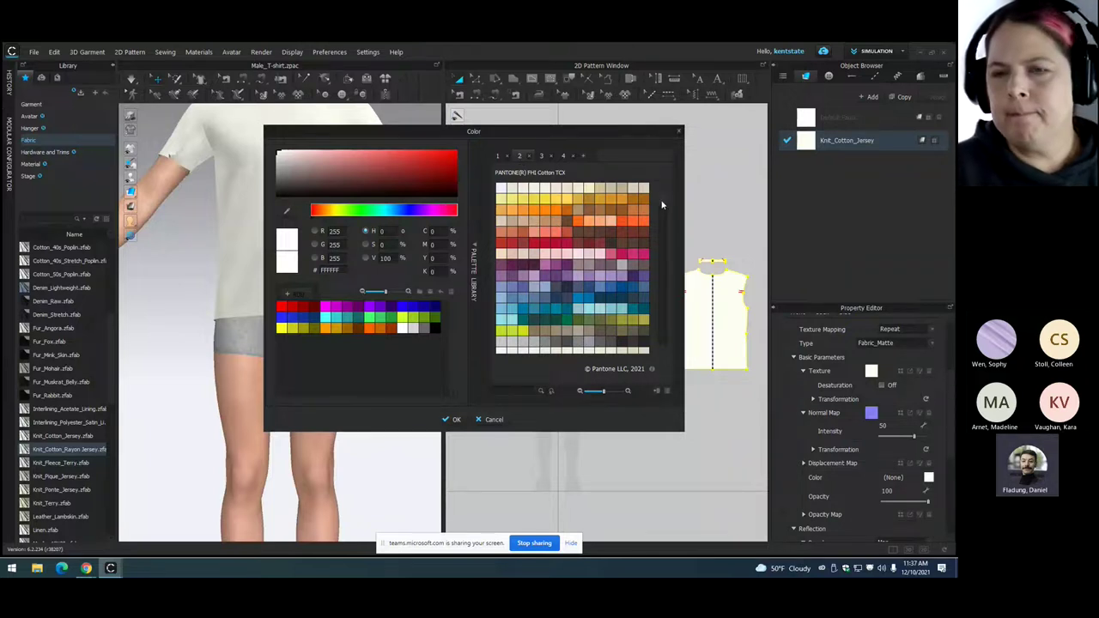
- Try Steel Gray and Autumn Blonde from the Pantone cotton palette, and set the Knit_Cotton_Jersey color to PANTONE 16-3915 TCX Alloy
scroll(661, 206, down, 4)
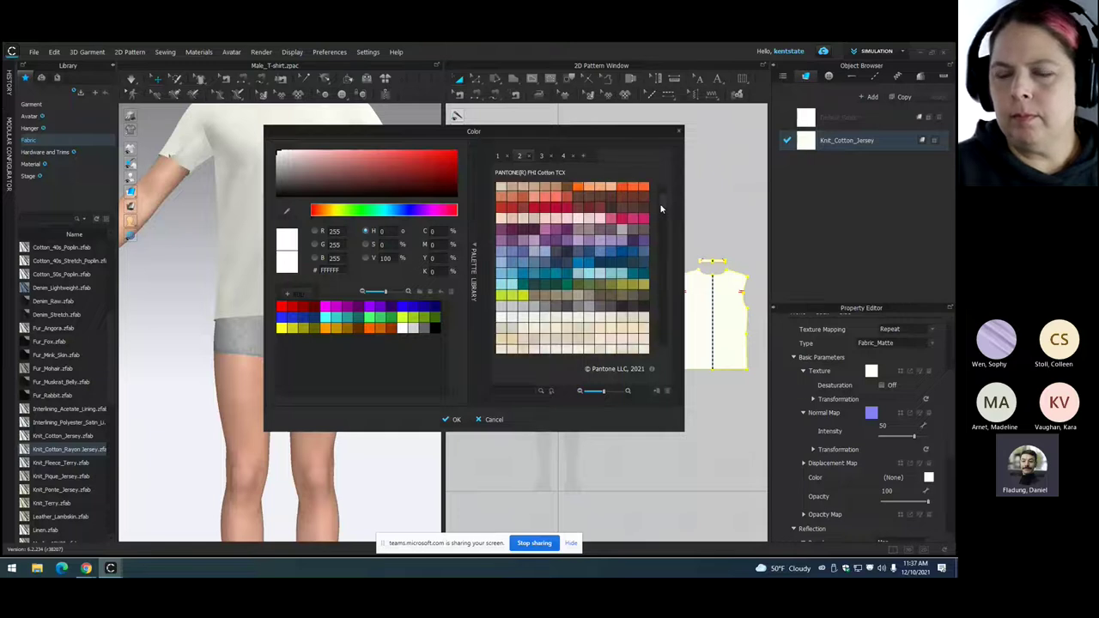
drag(661, 210, 659, 325)
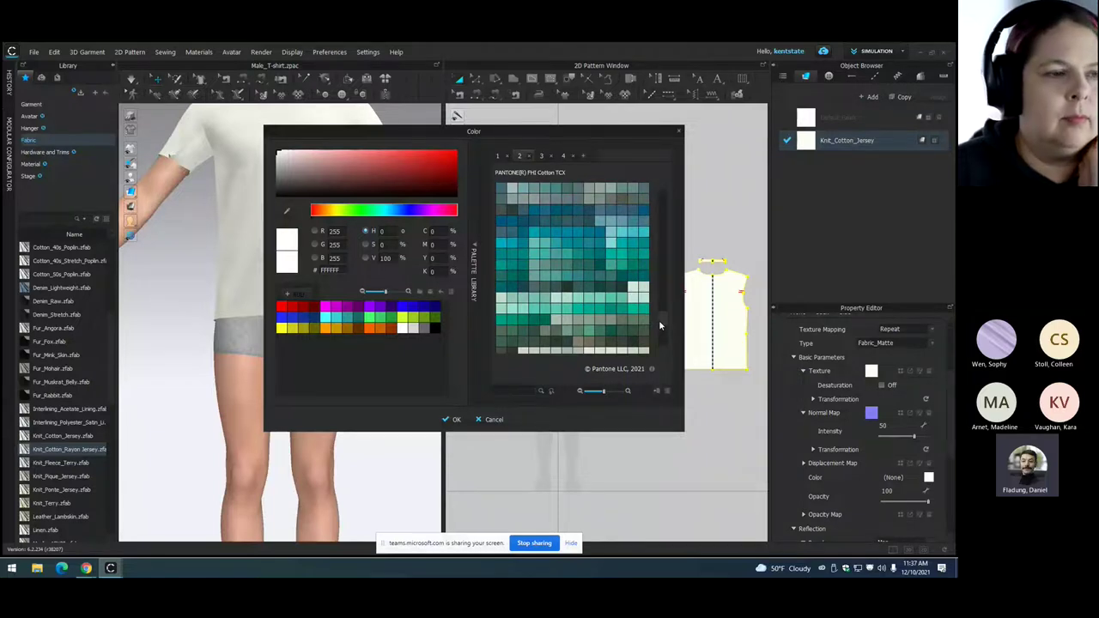
drag(658, 319, 664, 312)
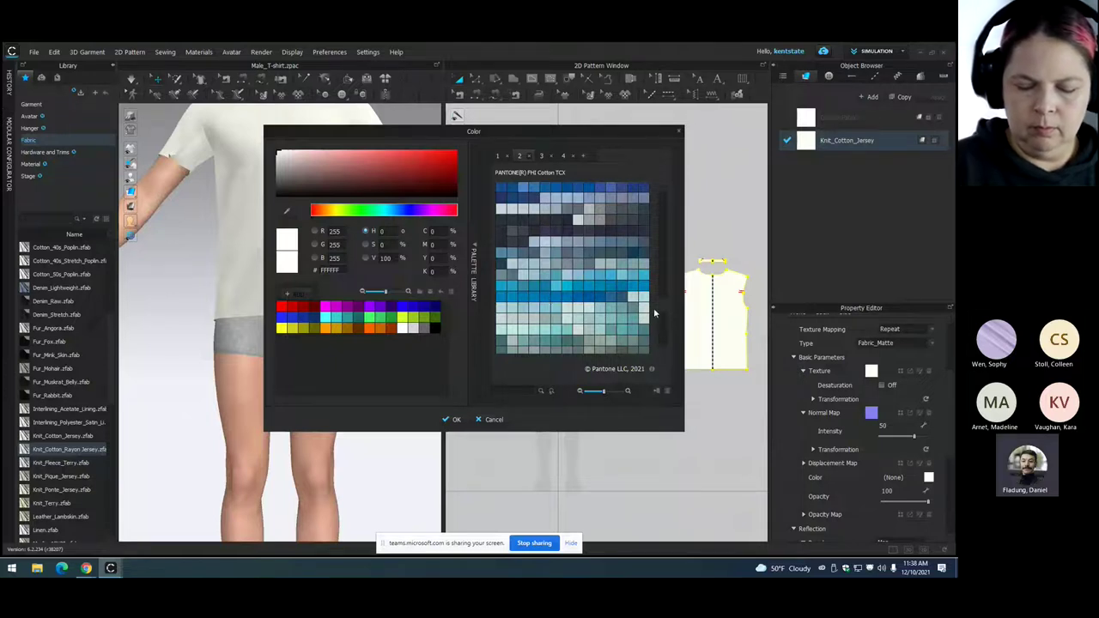
drag(657, 304, 658, 225)
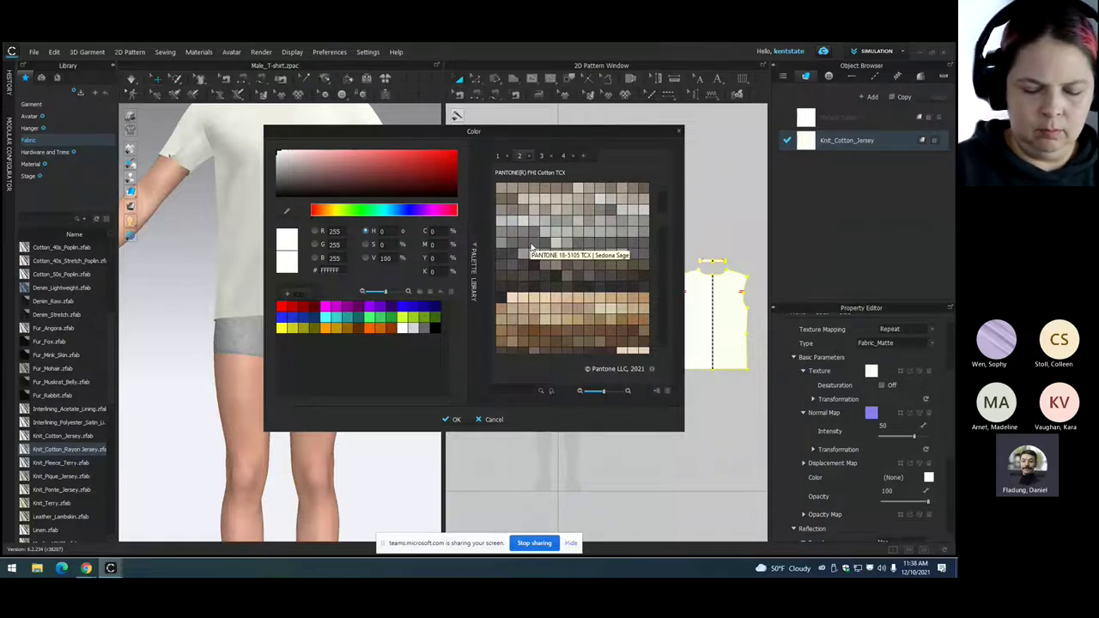
click(591, 246)
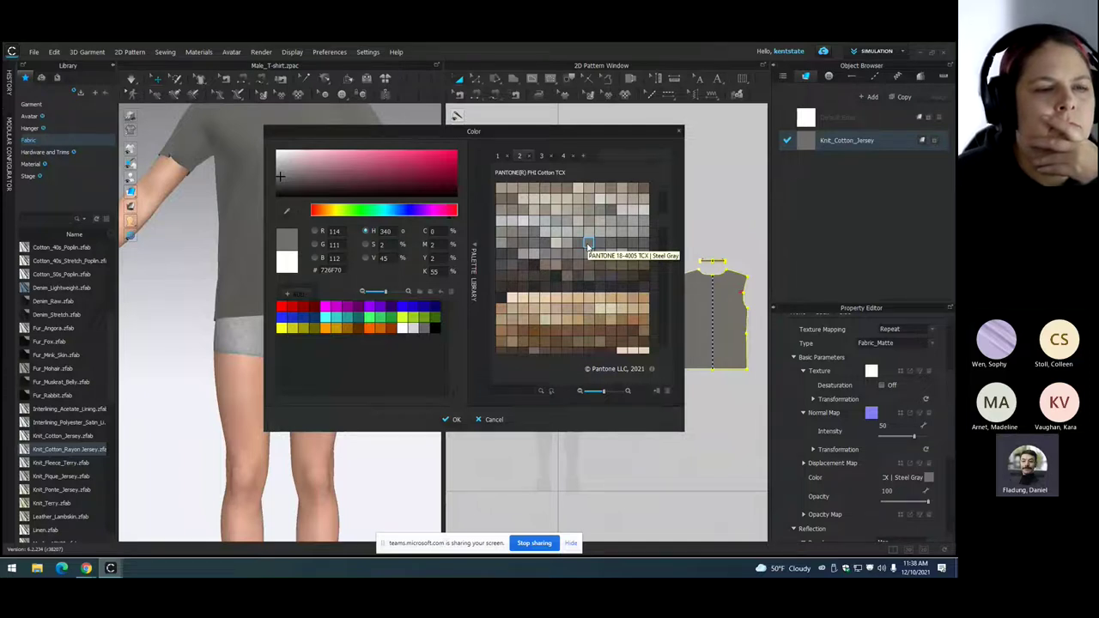
click(543, 298)
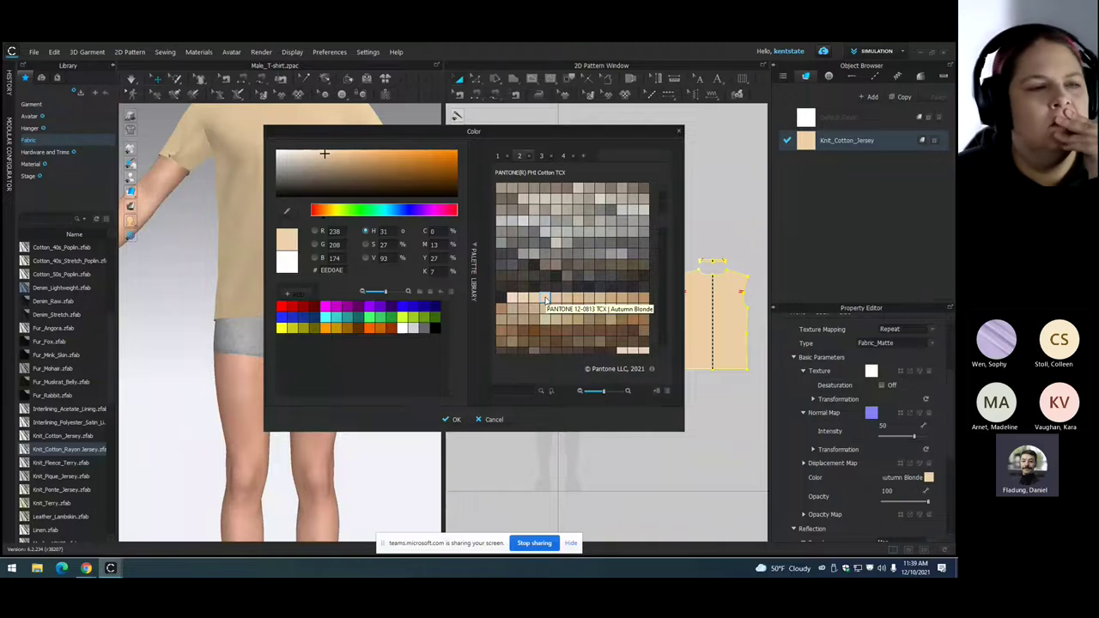
click(607, 253)
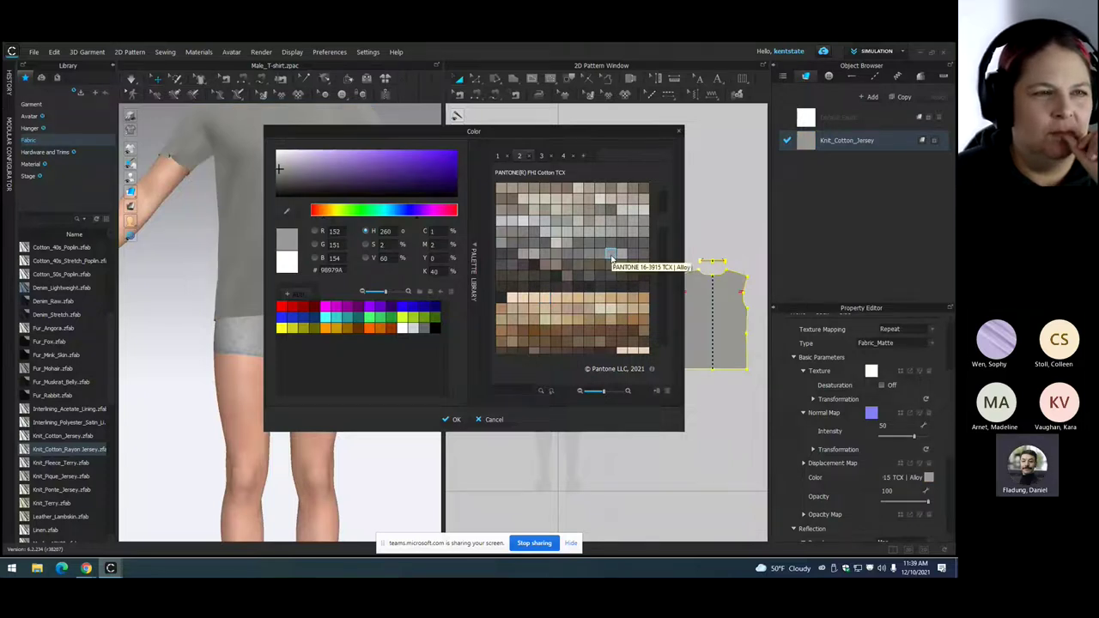
click(452, 419)
scroll(498, 286, up, 2)
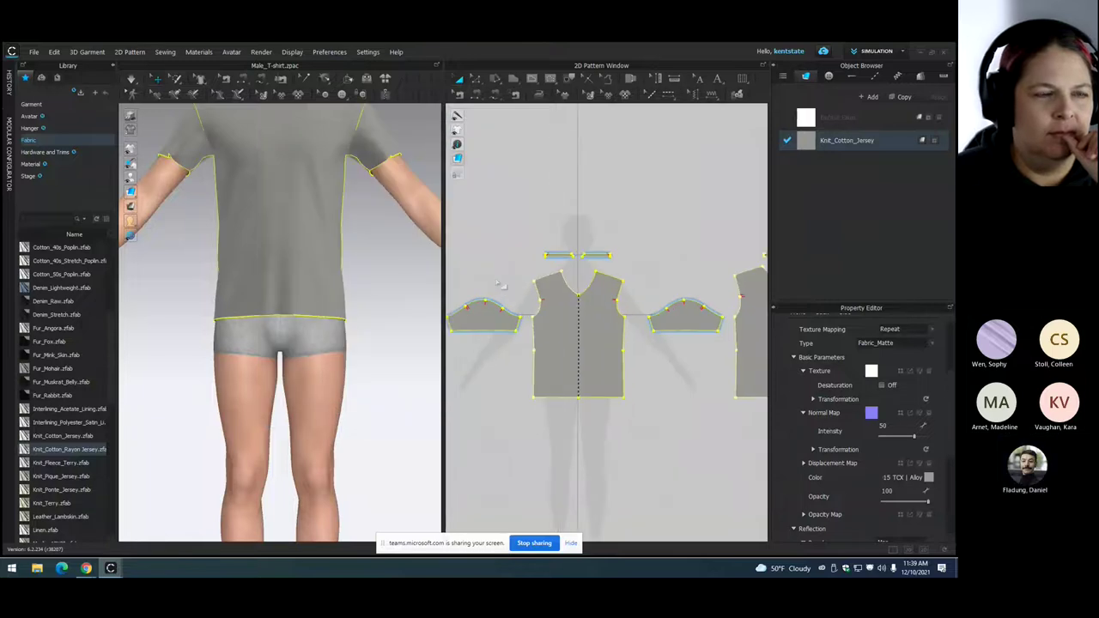
scroll(390, 242, up, 2)
scroll(391, 242, down, 3)
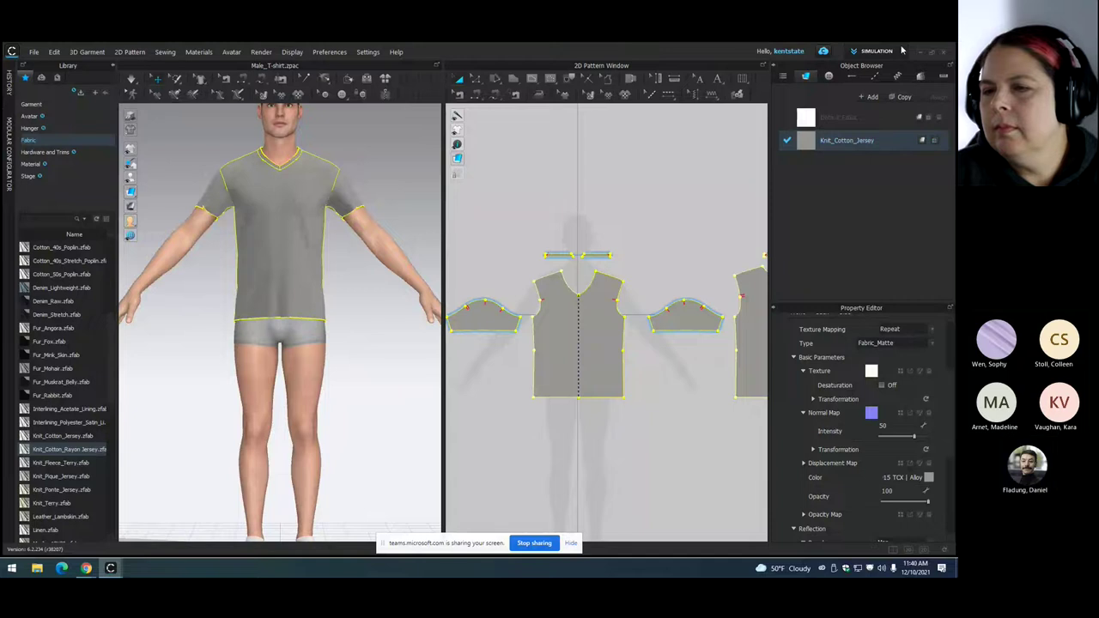
- Try to add the Space_Dye_Texture Scan.jpg image from the Desktop as a print on the Knit_Cotton_Jersey fabric
click(934, 142)
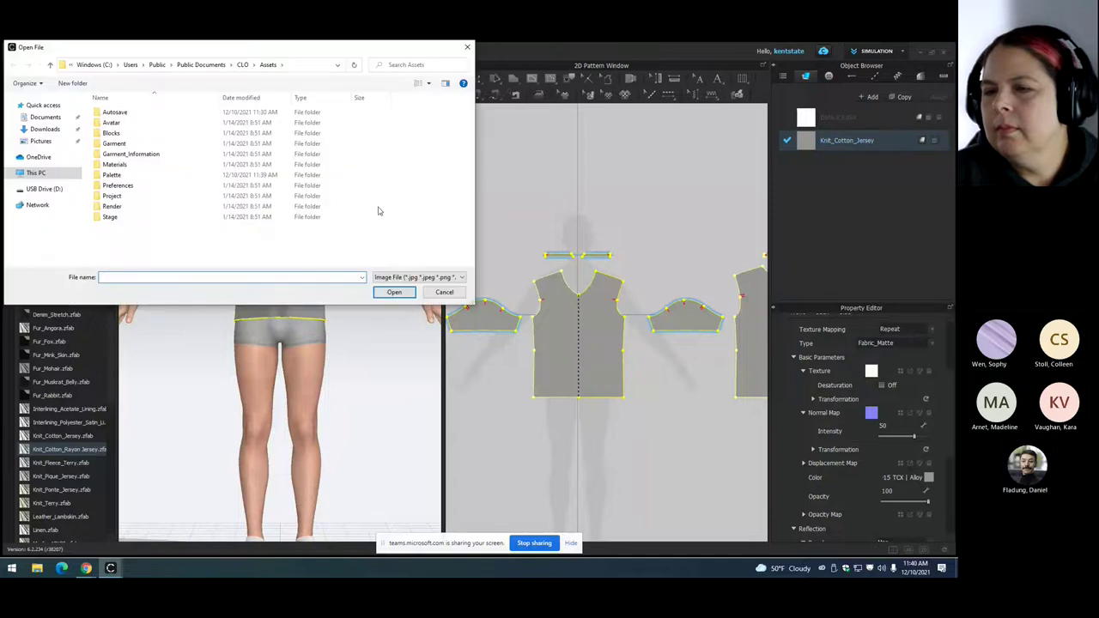
click(10, 174)
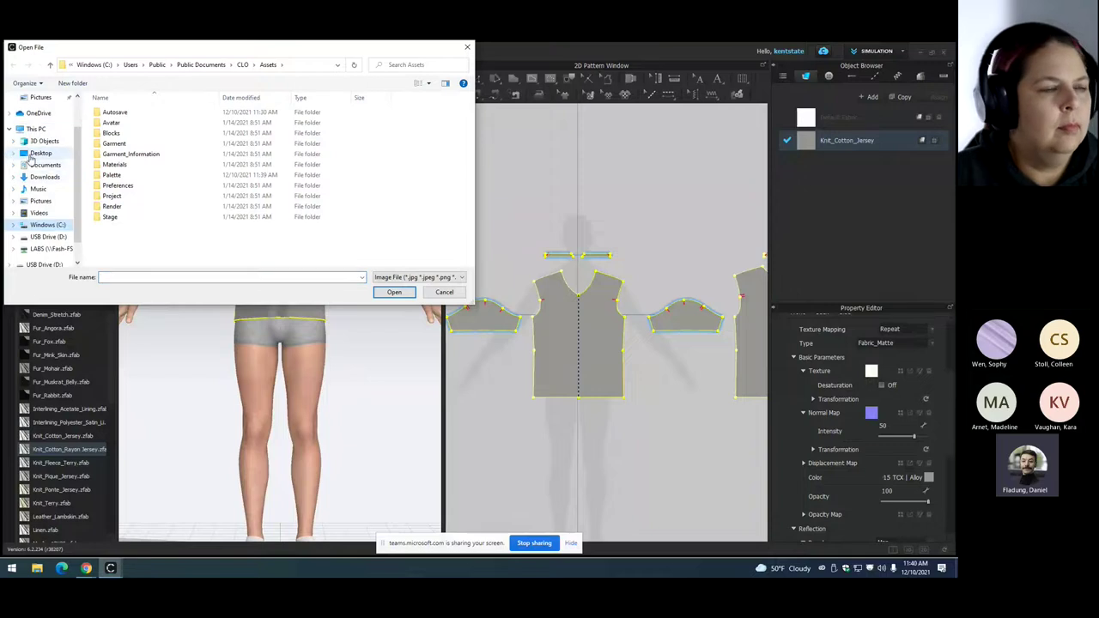
click(39, 152)
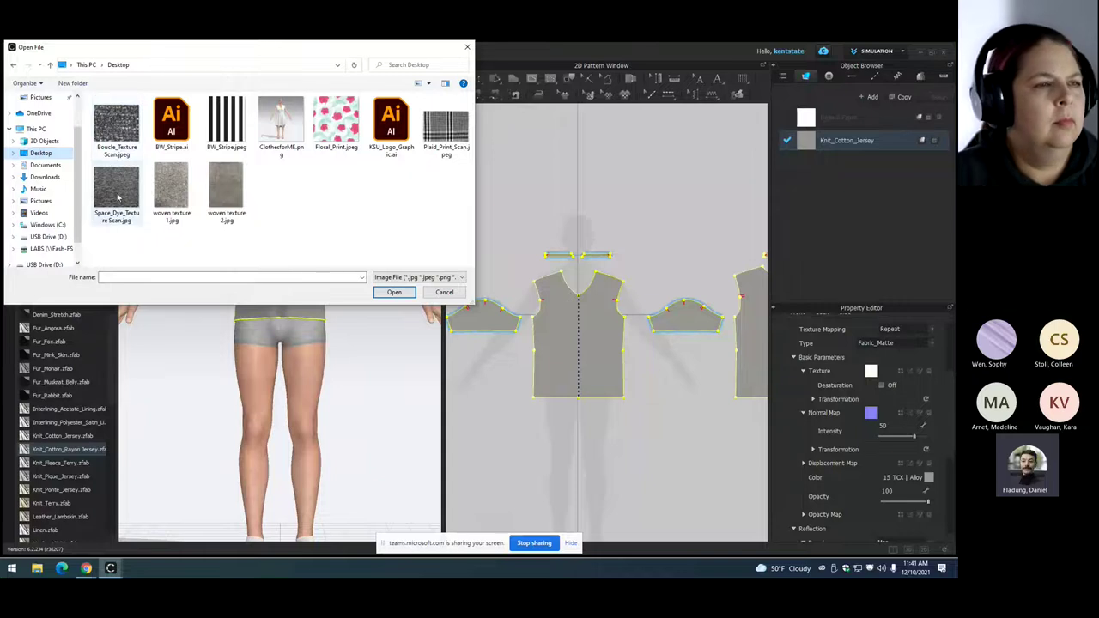
click(110, 194)
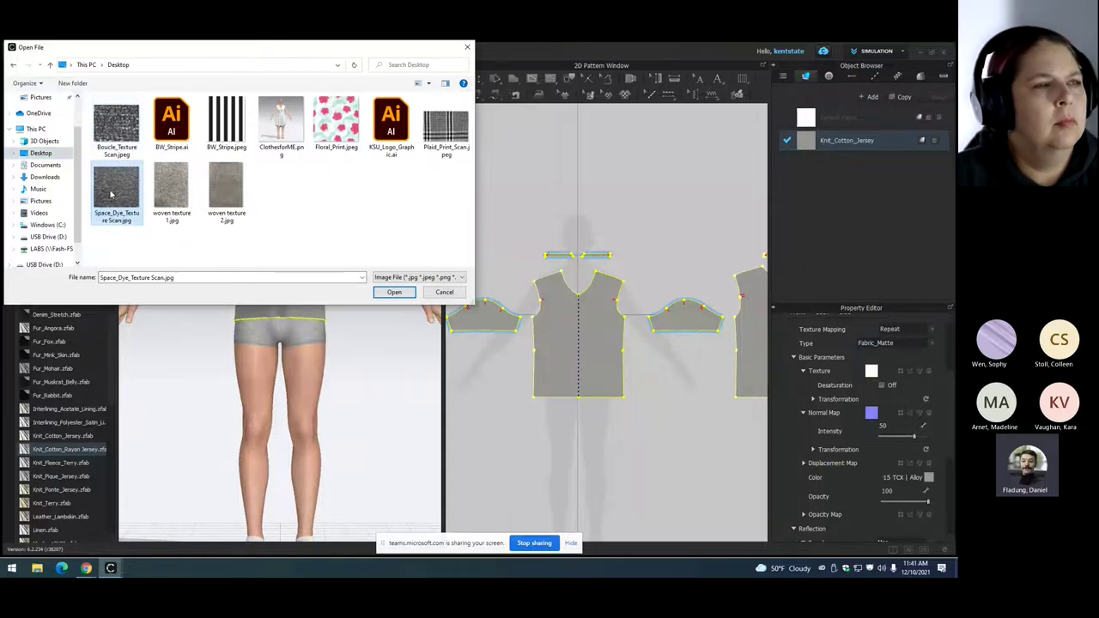
click(394, 293)
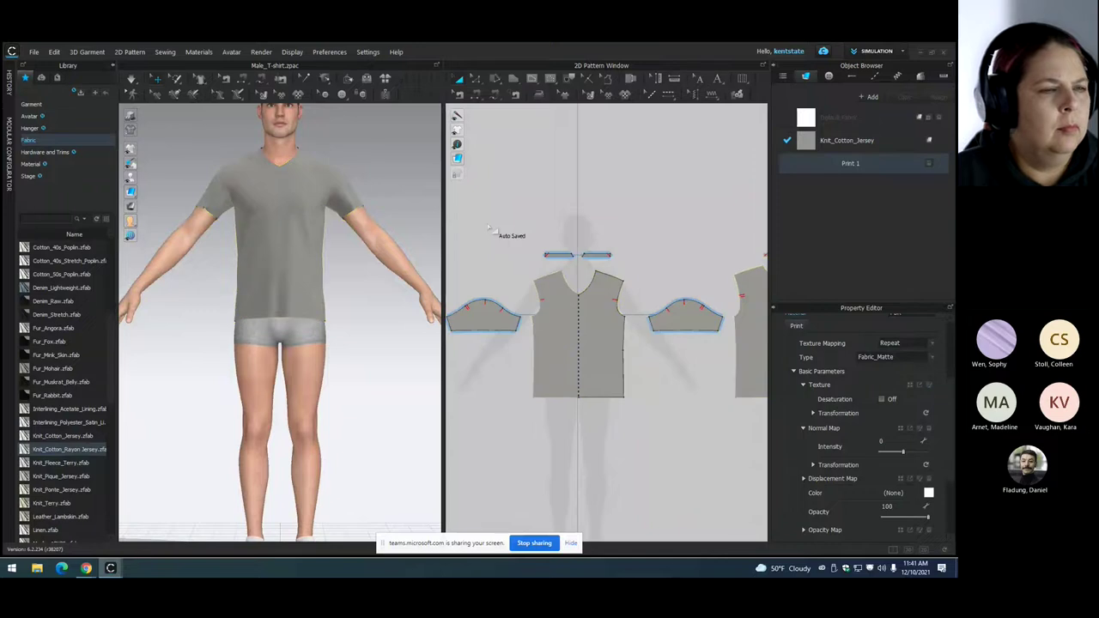
- Compare the 3D garment's surface display styles, switching between textured views and the plain white view
mouse_move(130, 193)
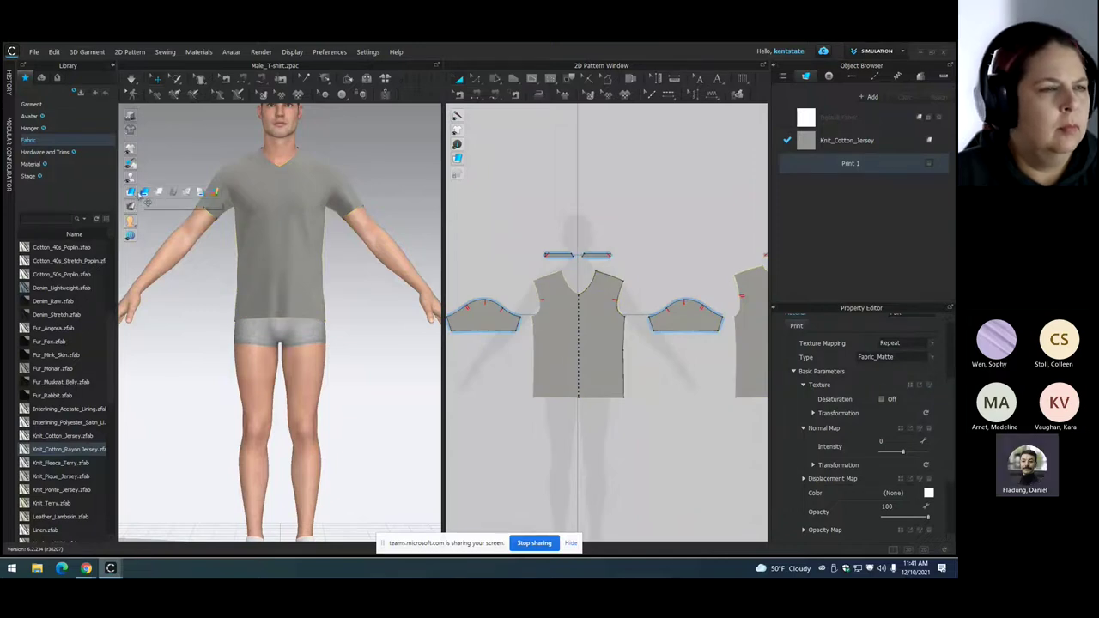
click(145, 191)
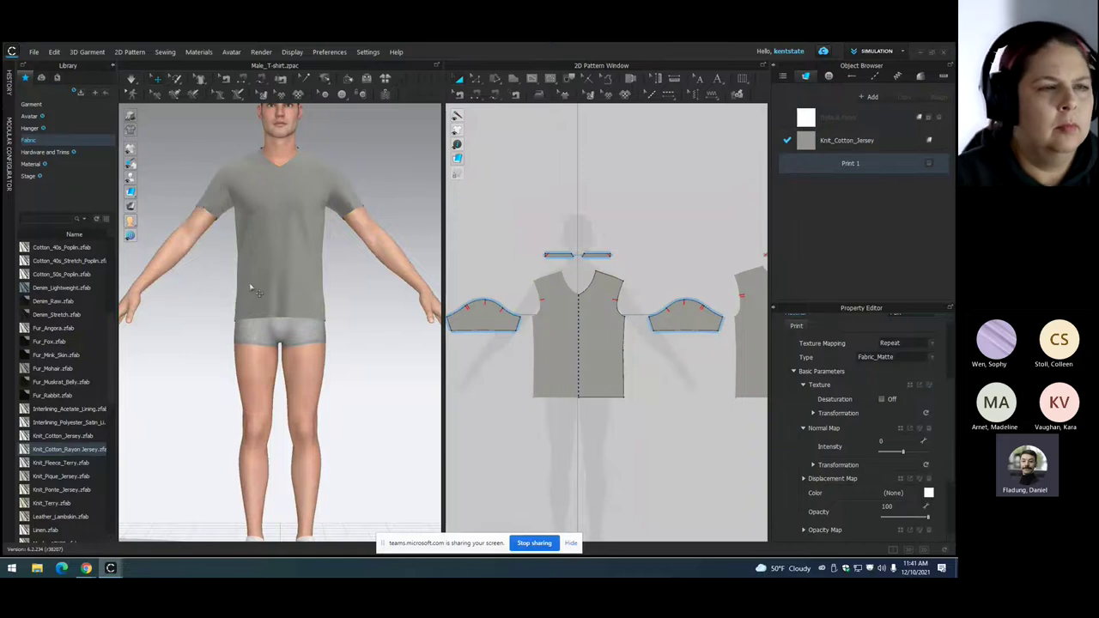
mouse_move(134, 194)
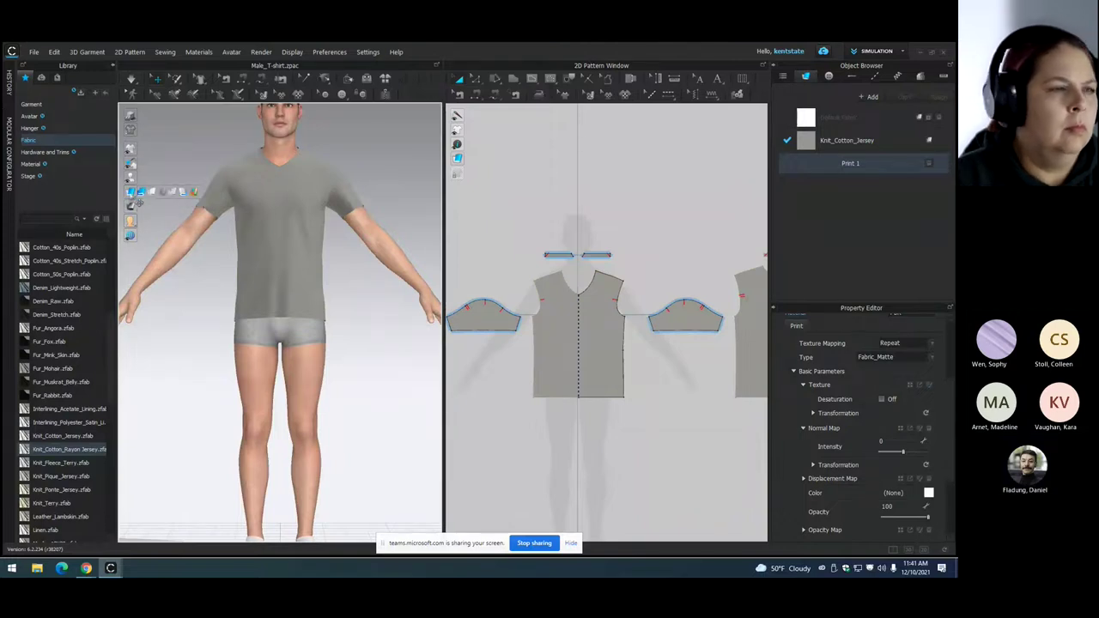
click(144, 193)
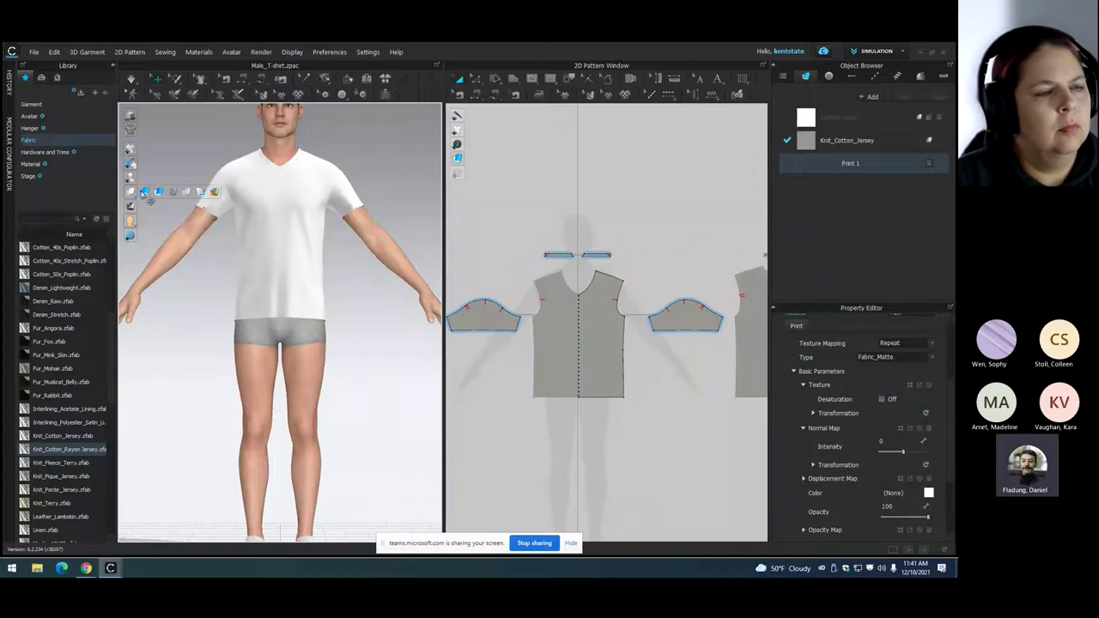
click(130, 192)
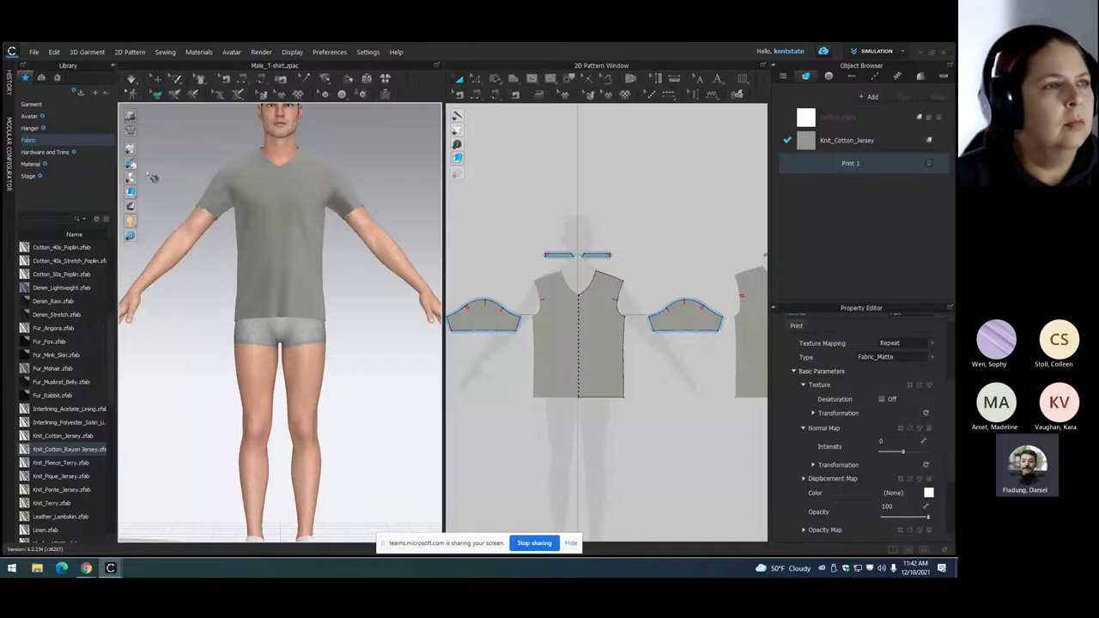
mouse_move(141, 207)
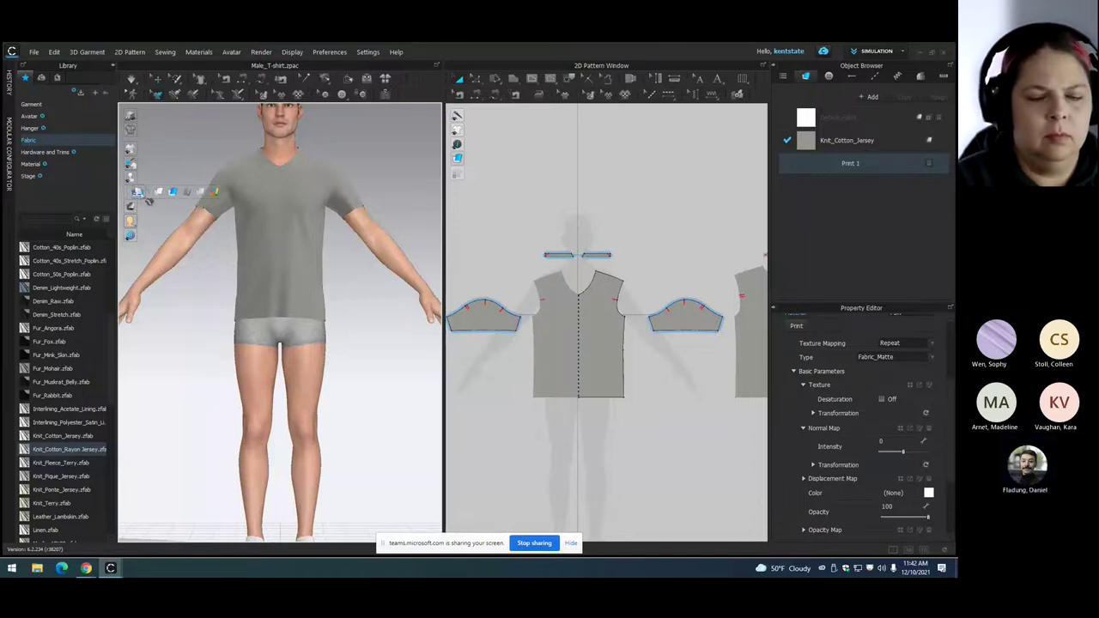
click(161, 194)
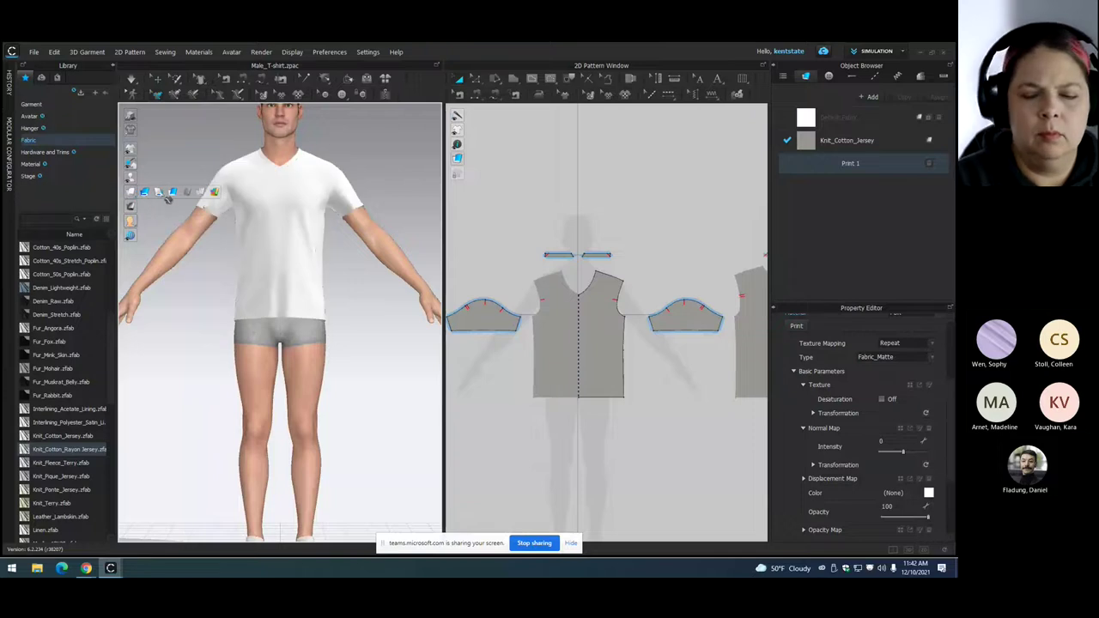
click(170, 193)
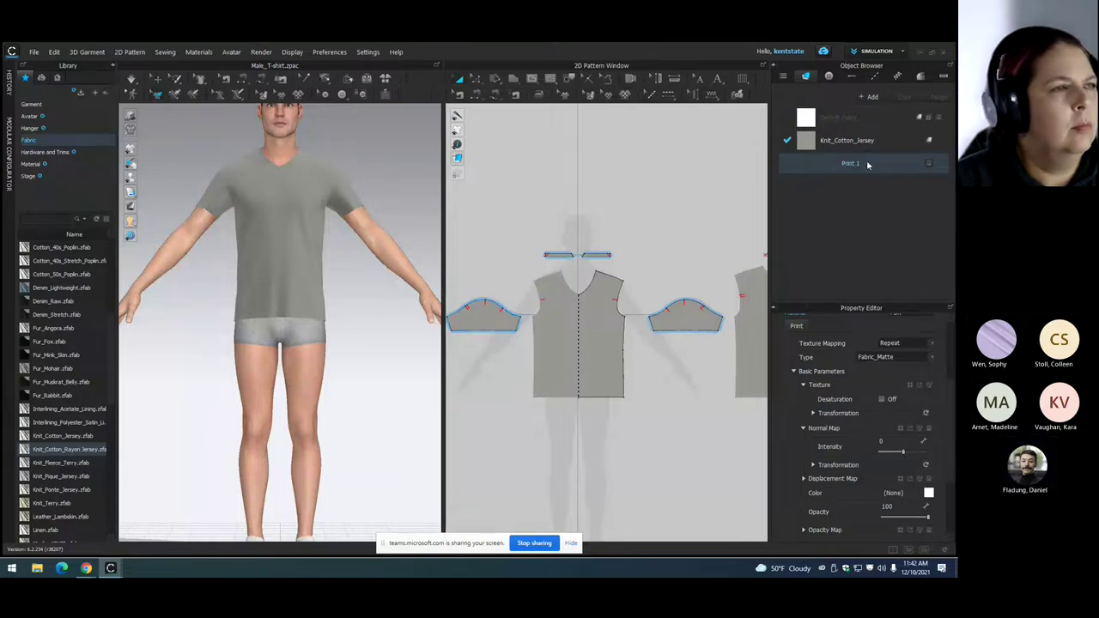
- Delete Print 1 from Knit_Cotton_Jersey and set the 3D garment display to Textured Surface
click(925, 163)
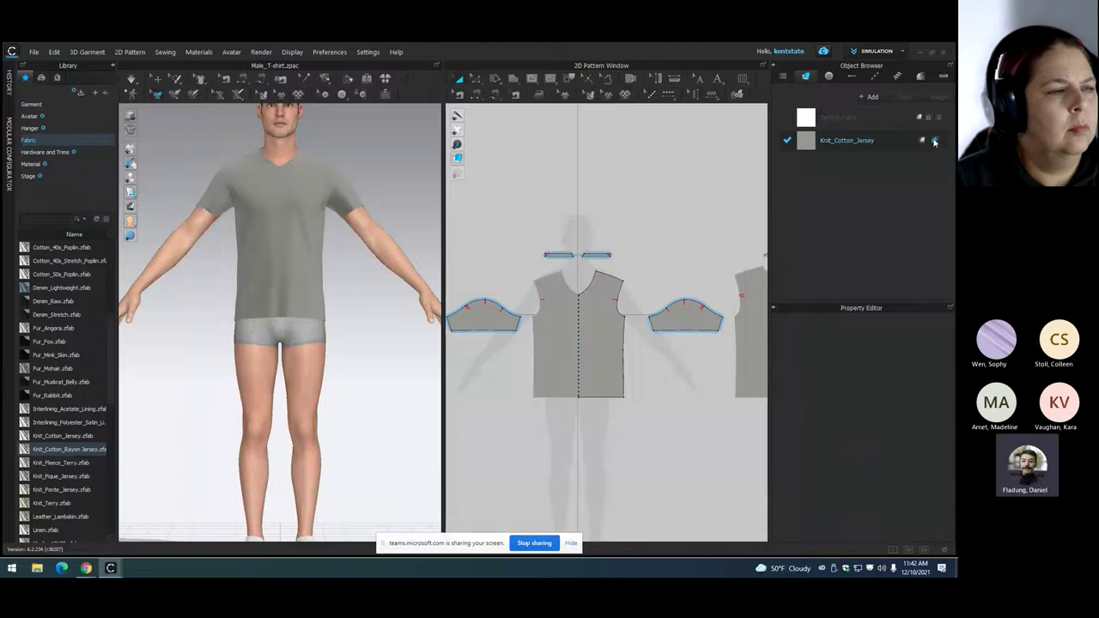
click(131, 191)
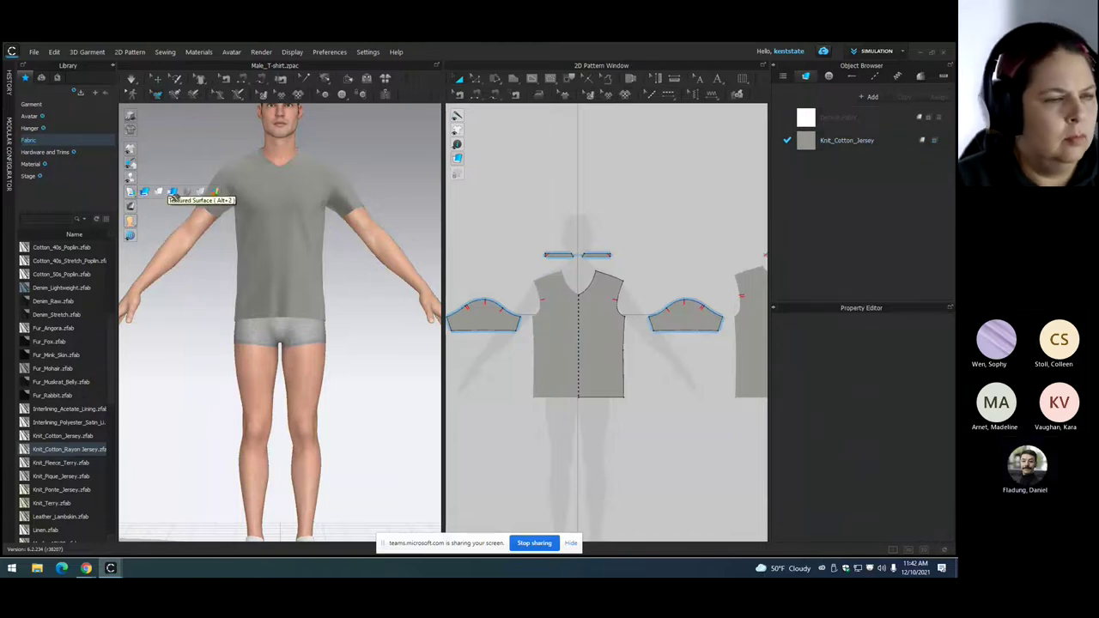
click(172, 192)
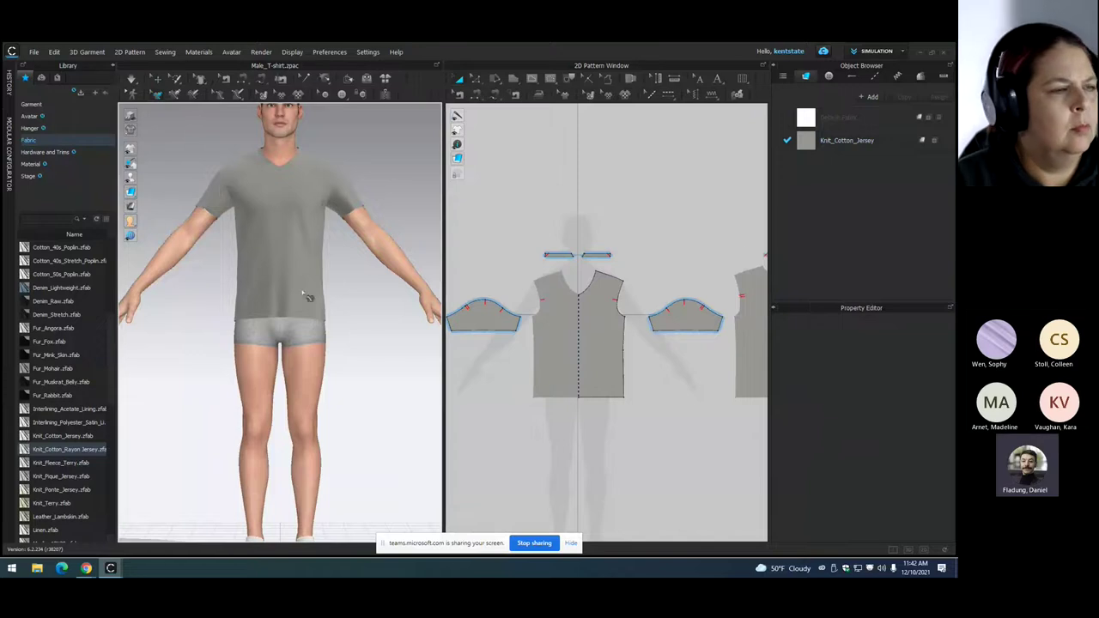
- Add the Space_Dye_Texture Scan.jpg image from the Desktop as a print on the Knit_Cotton_Jersey fabric
right_drag(362, 254, 429, 229)
click(457, 158)
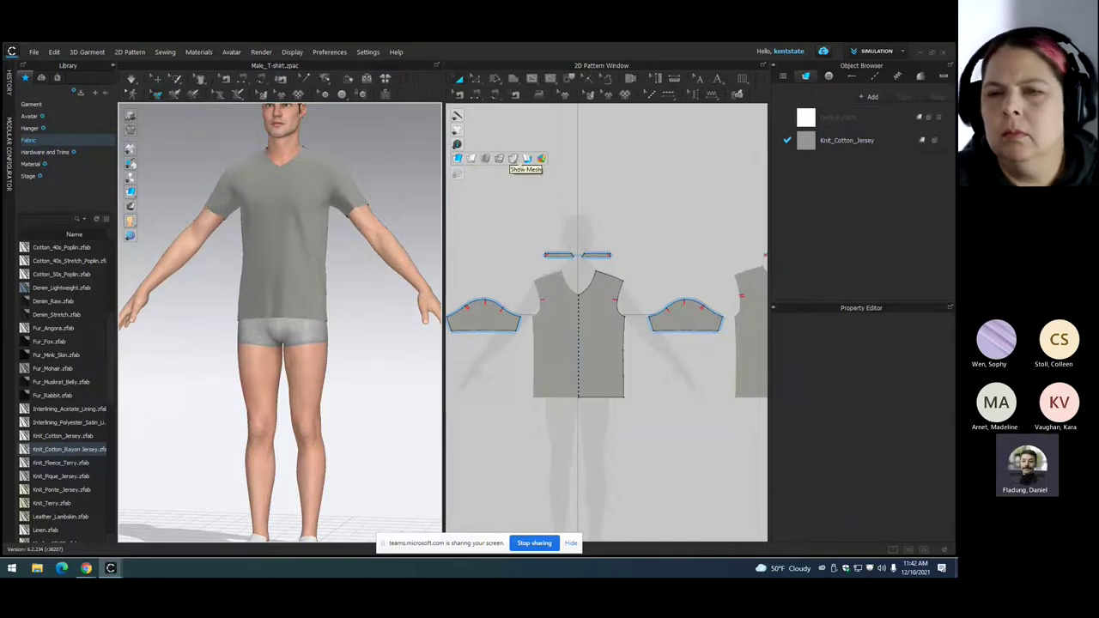
click(934, 142)
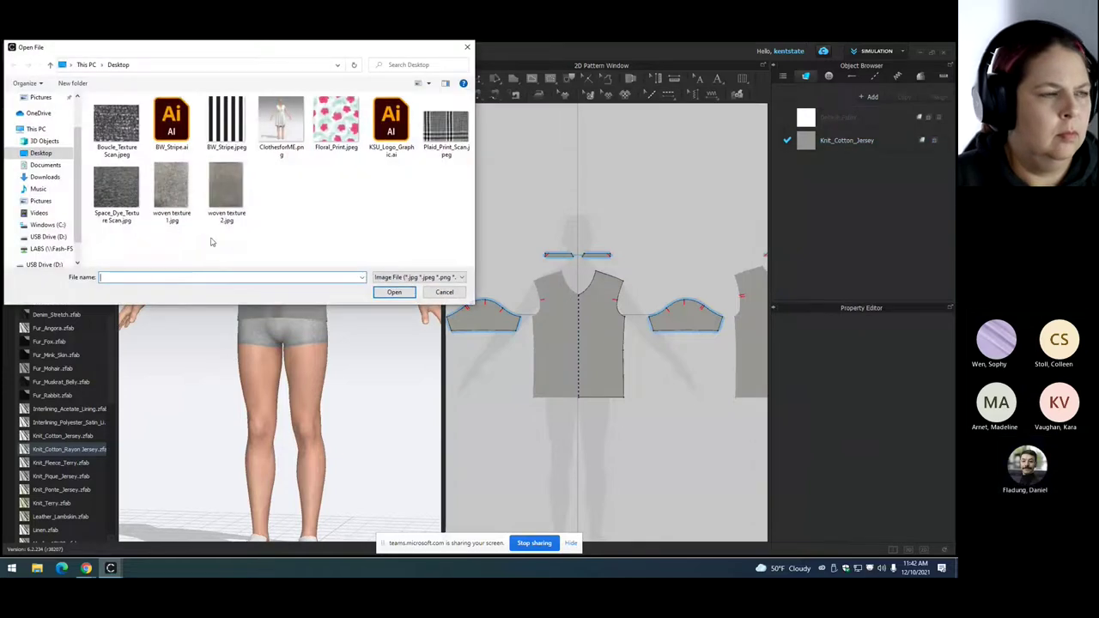
click(117, 185)
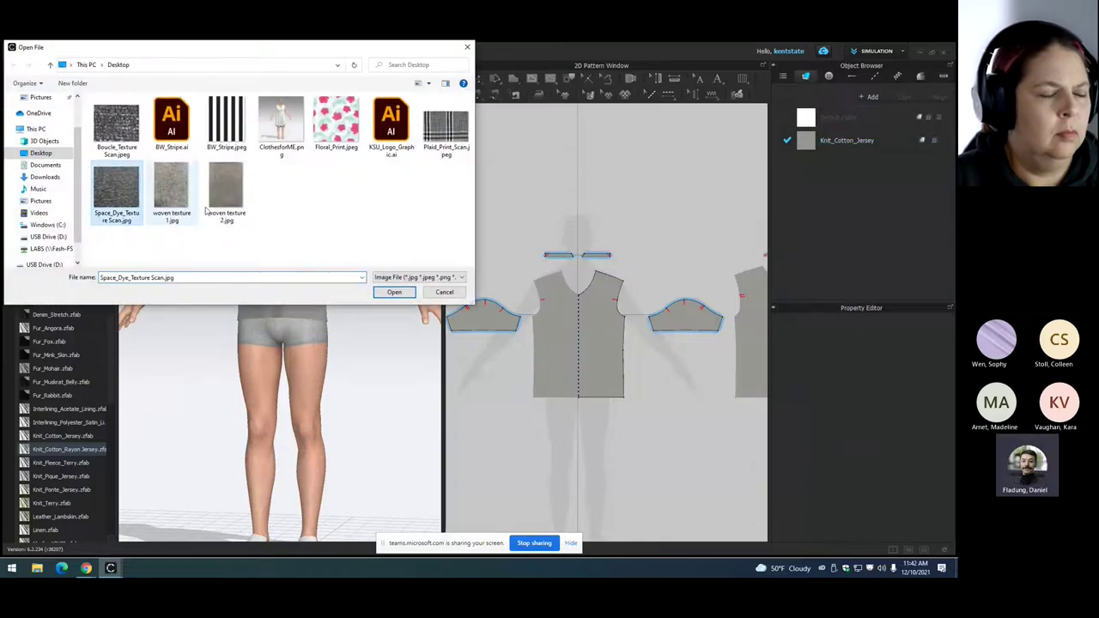
click(390, 292)
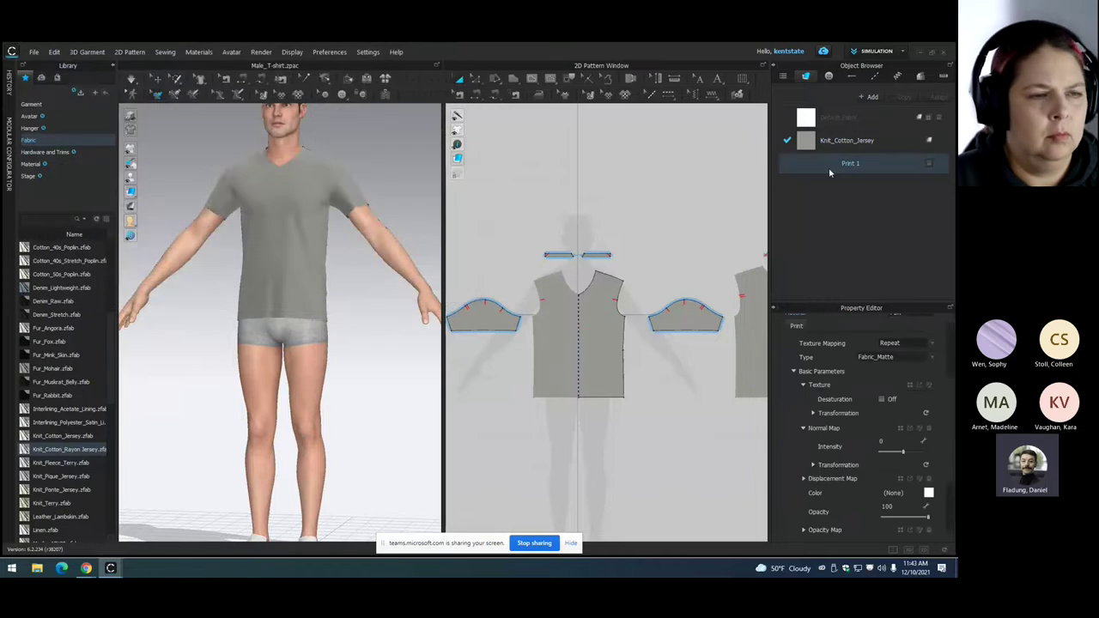
click(483, 226)
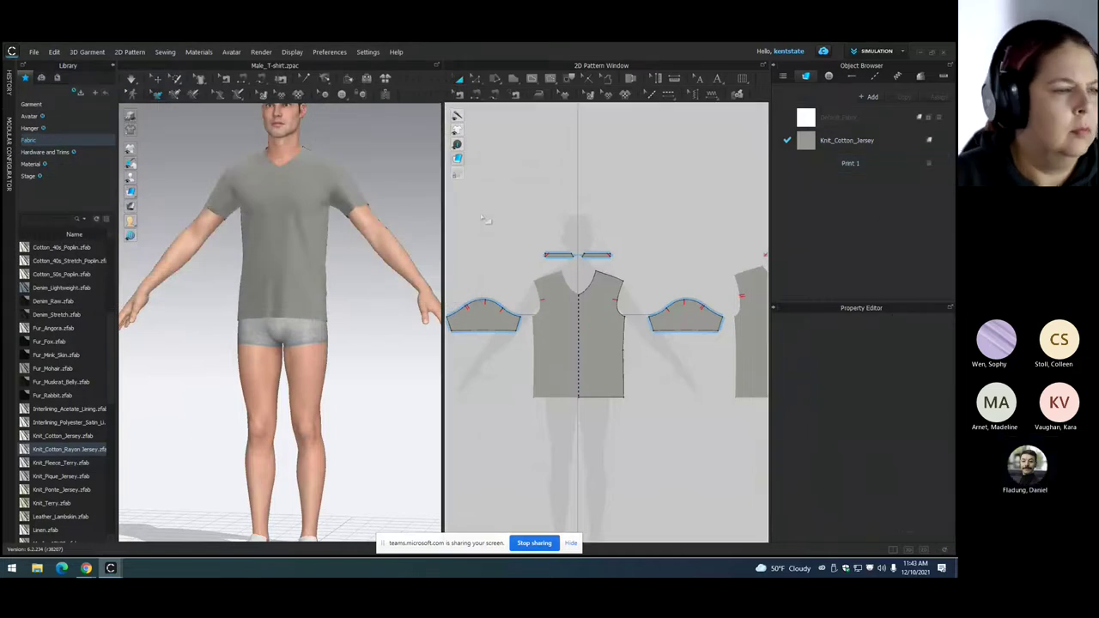
- Examine the 3D garment display options, Print 1's properties and the T-shirt's front pattern piece to check the added print
right_click(522, 224)
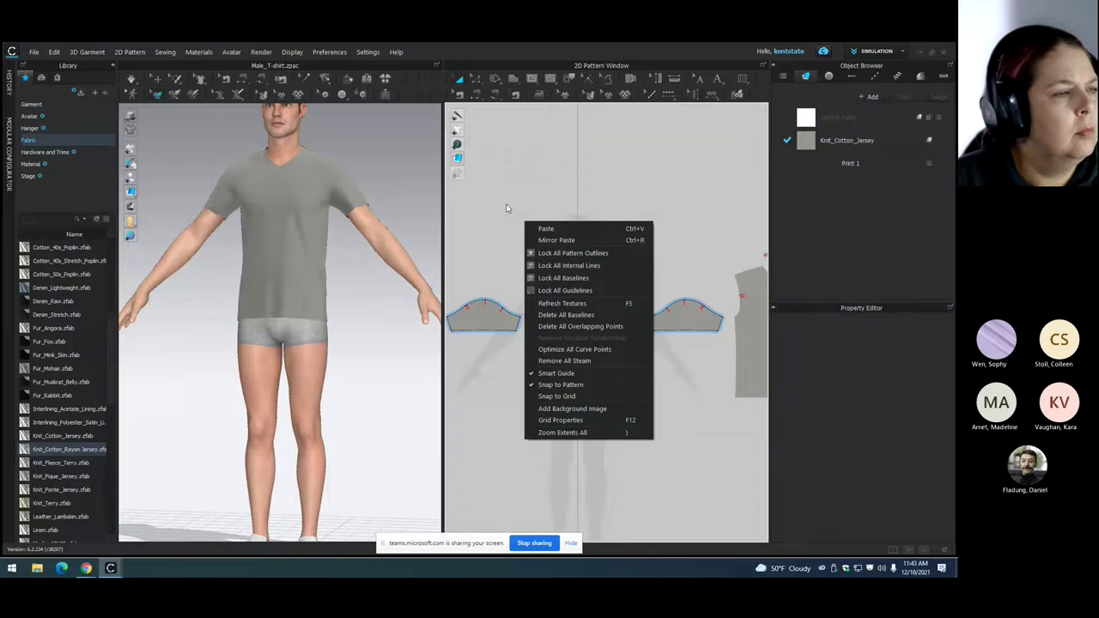
mouse_move(141, 196)
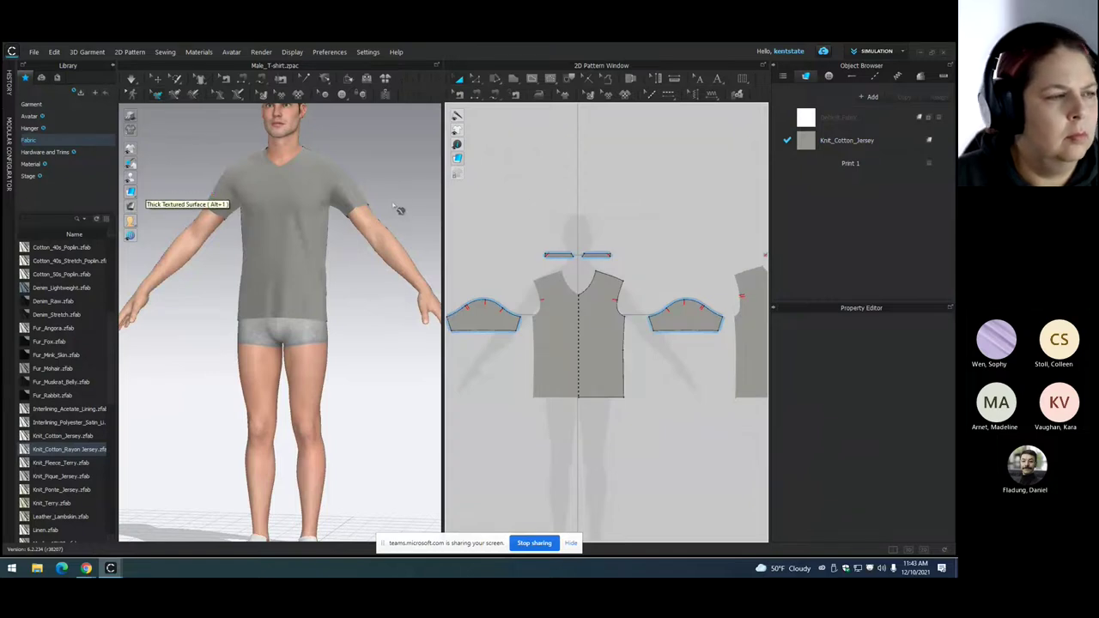
right_drag(257, 221, 287, 220)
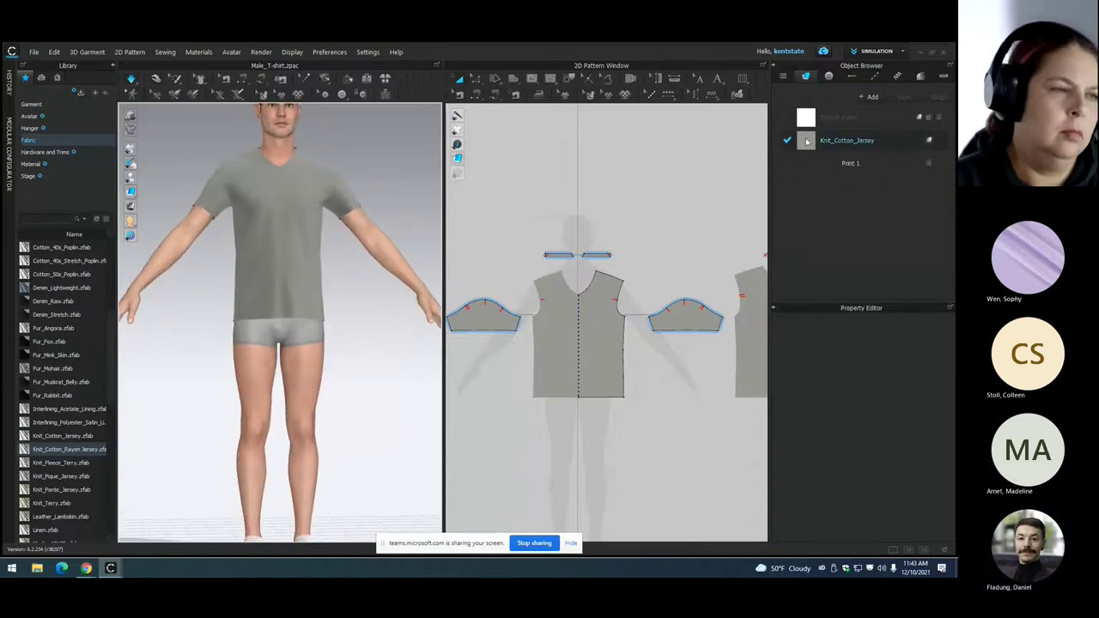
mouse_move(133, 191)
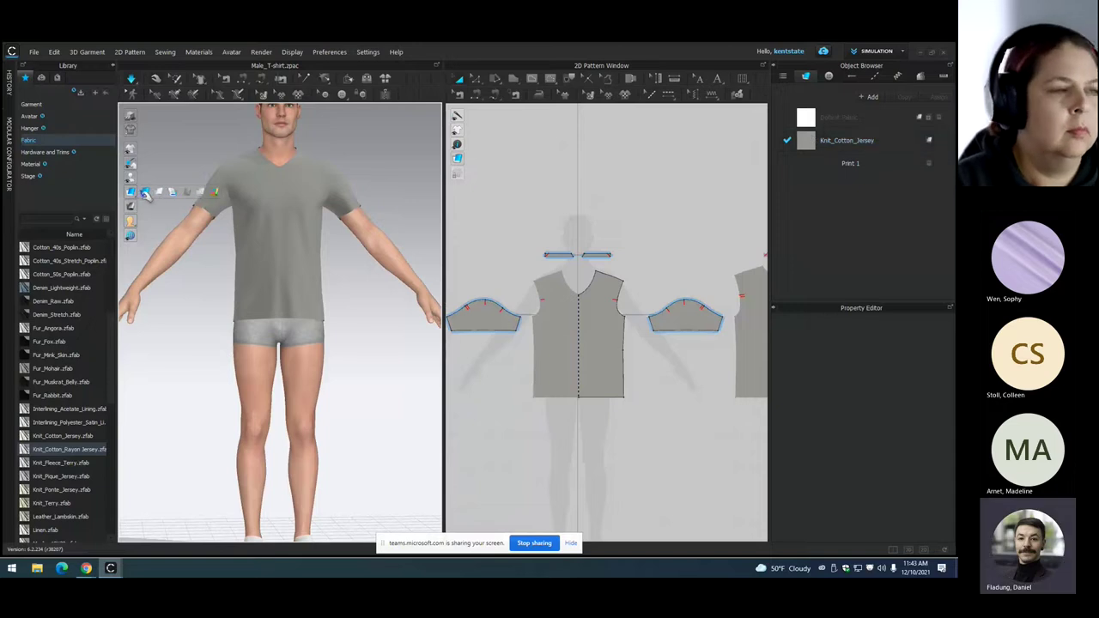
mouse_move(136, 171)
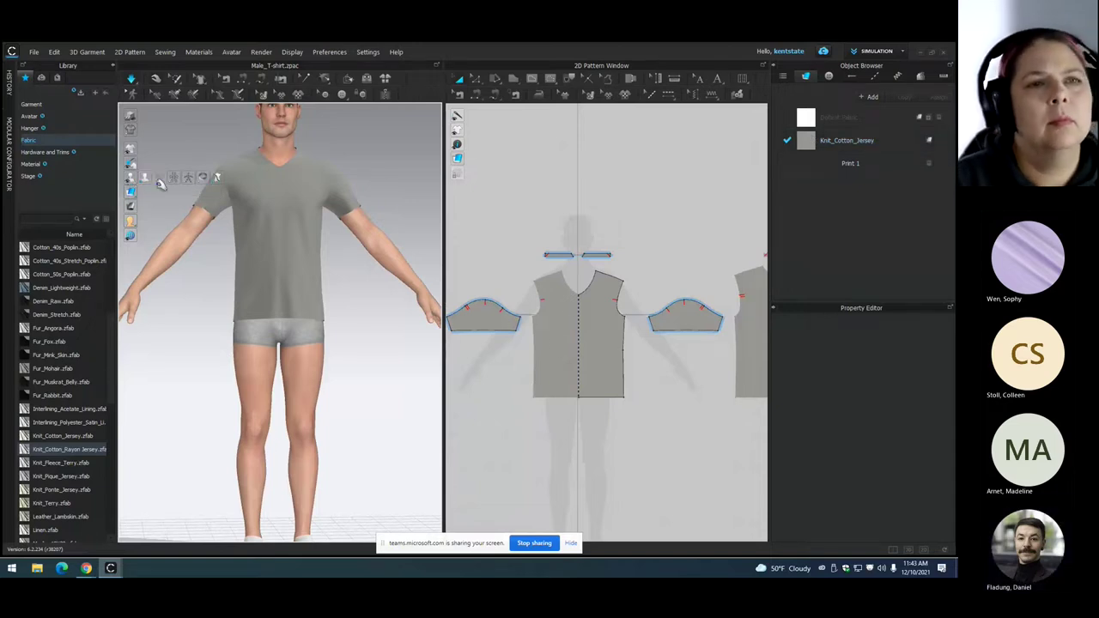
mouse_move(133, 148)
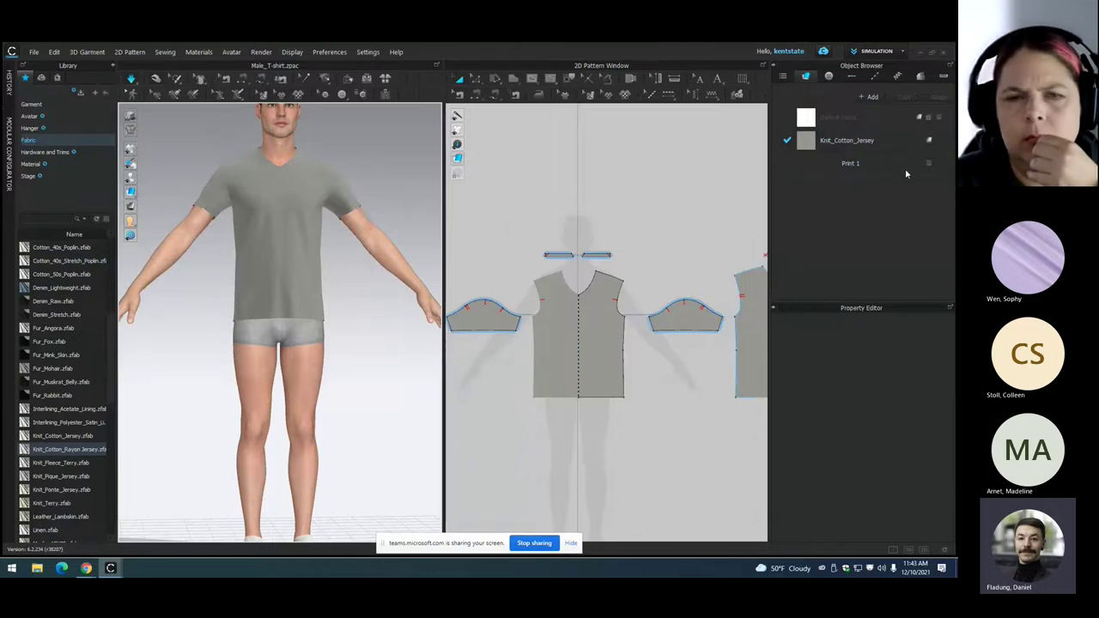
click(843, 164)
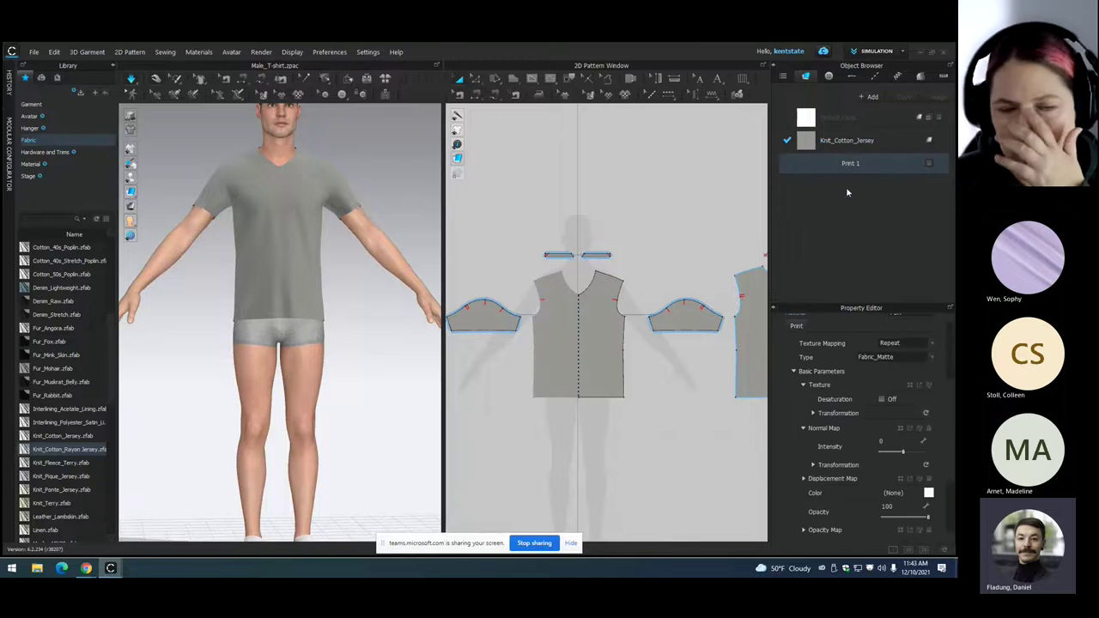
scroll(914, 412, up, 5)
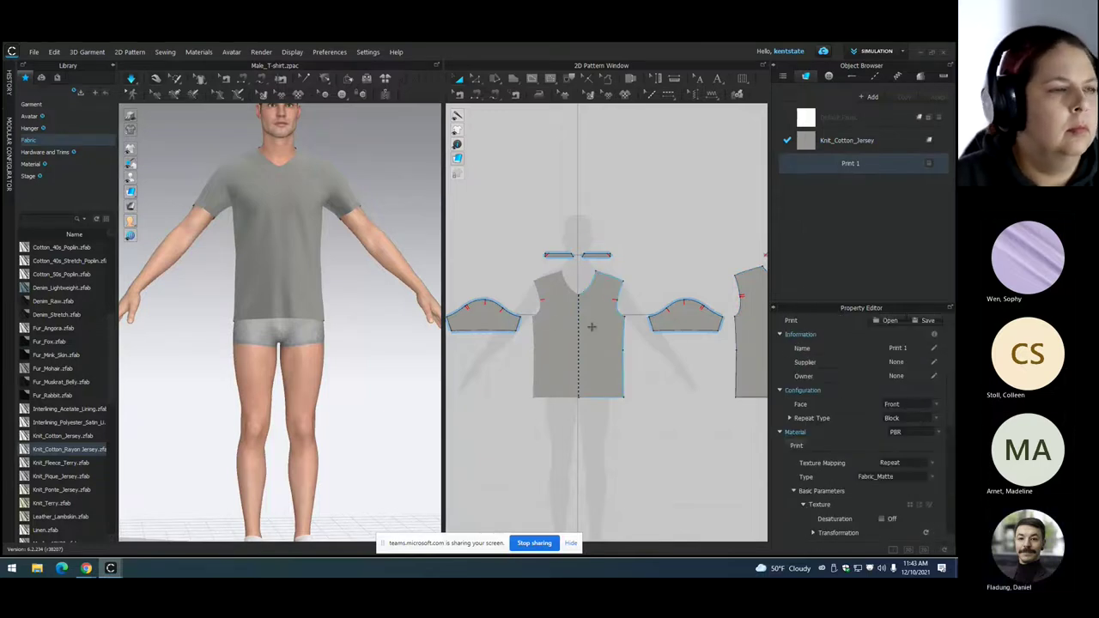
click(549, 365)
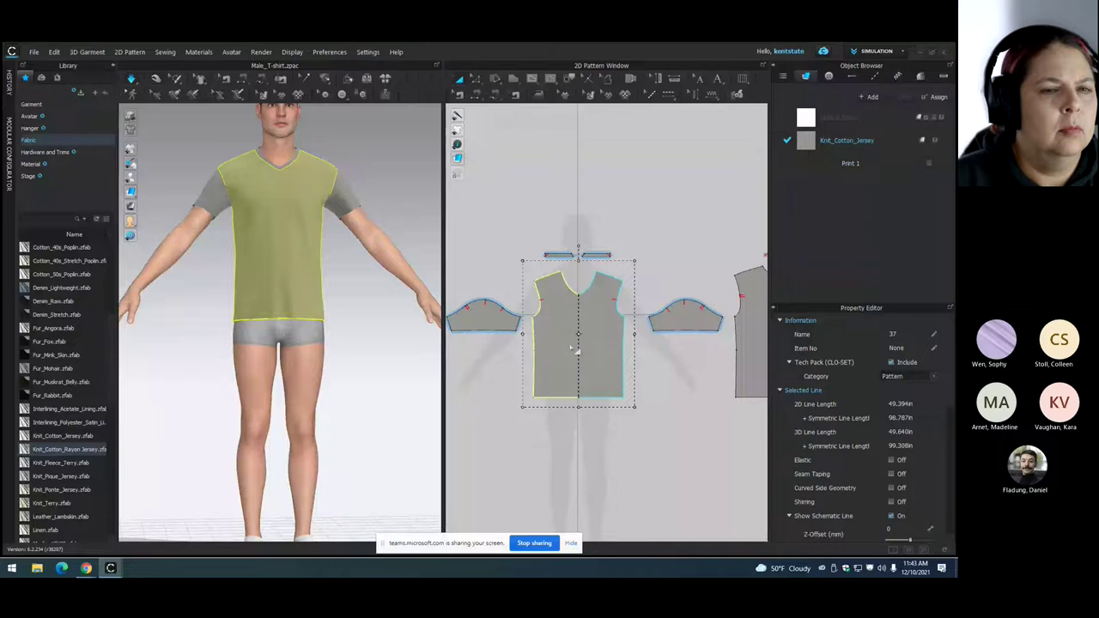
click(729, 227)
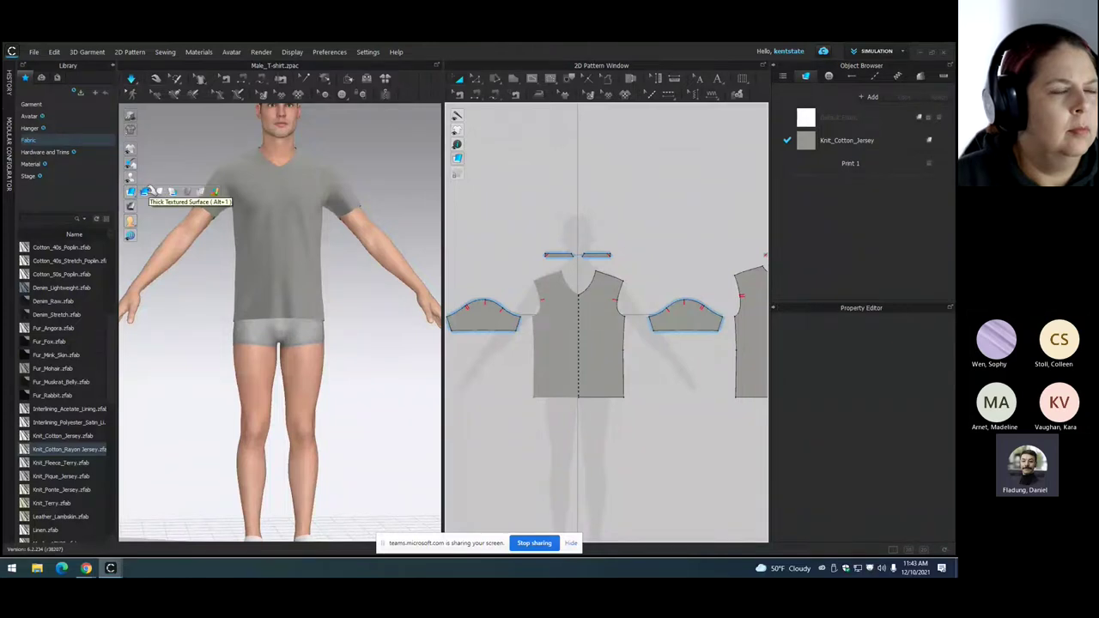
- Try the Thick Textured Surface display on the 3D T-shirt and inspect the garment from an angled view
click(144, 190)
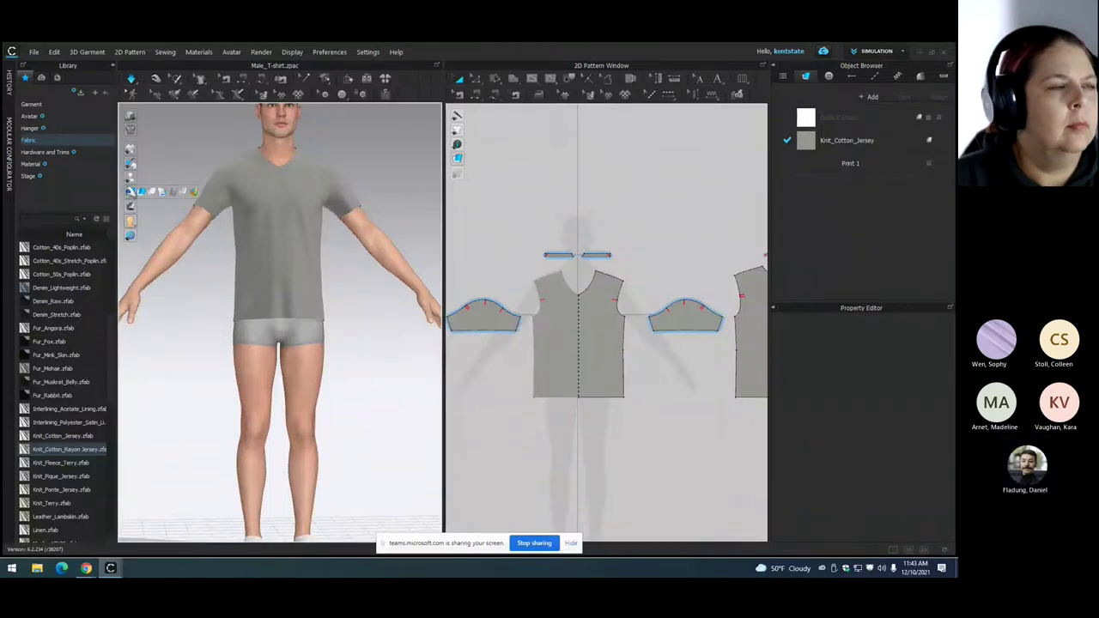
right_drag(388, 223, 211, 157)
key(2)
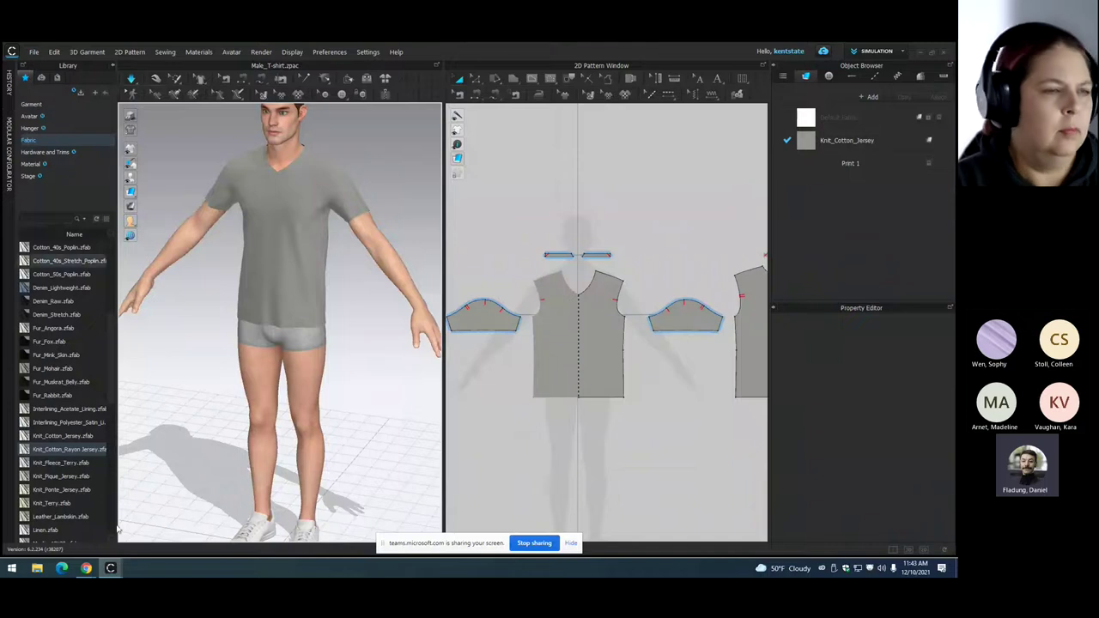
- Switch to the open ClothesforME dress project and try to add Plaid_Print_Scan.jpeg as a print on FABRIC 1
mouse_move(109, 569)
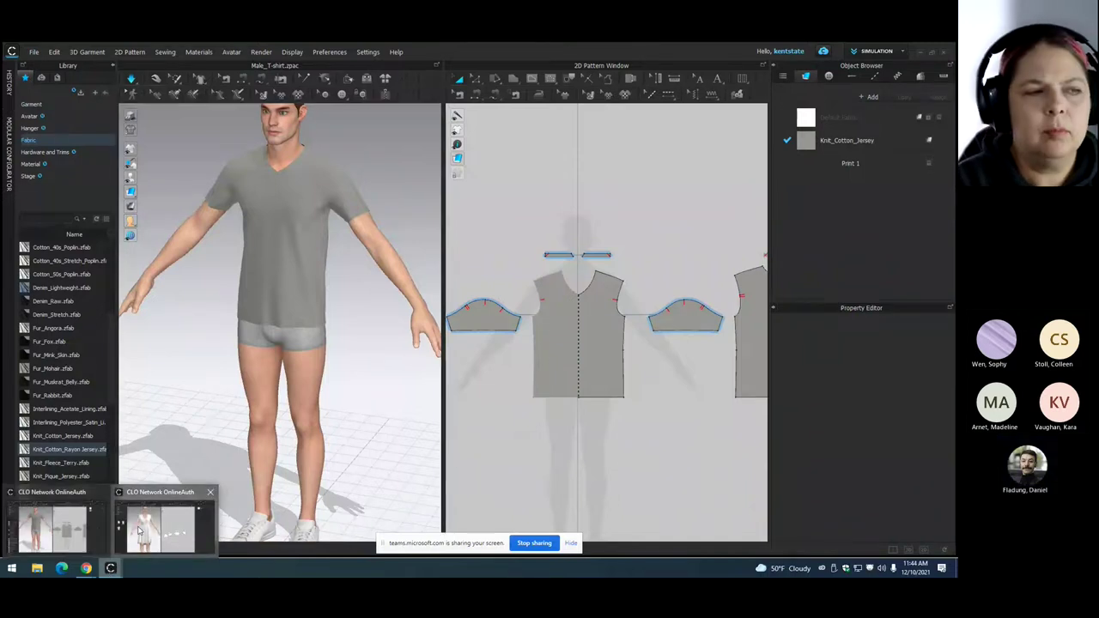
click(137, 530)
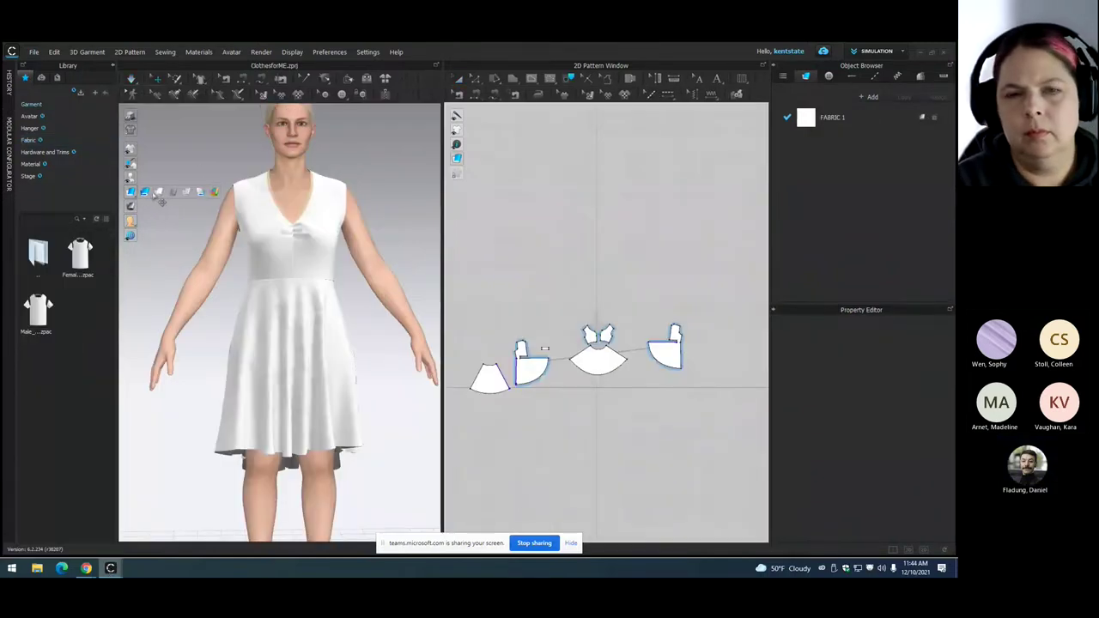
click(923, 119)
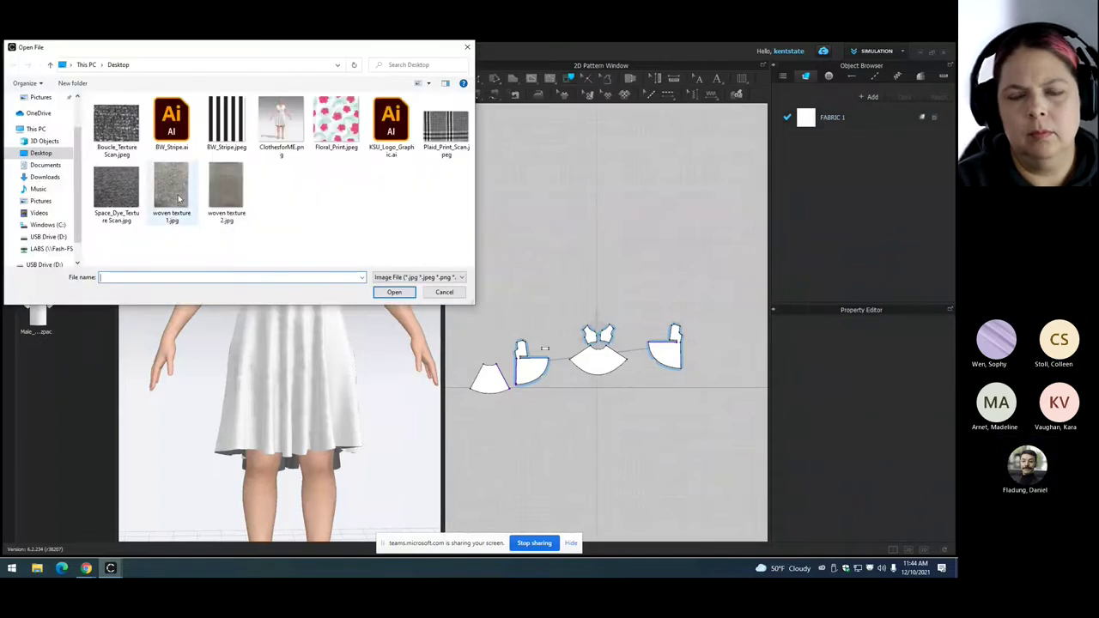
click(445, 129)
click(398, 292)
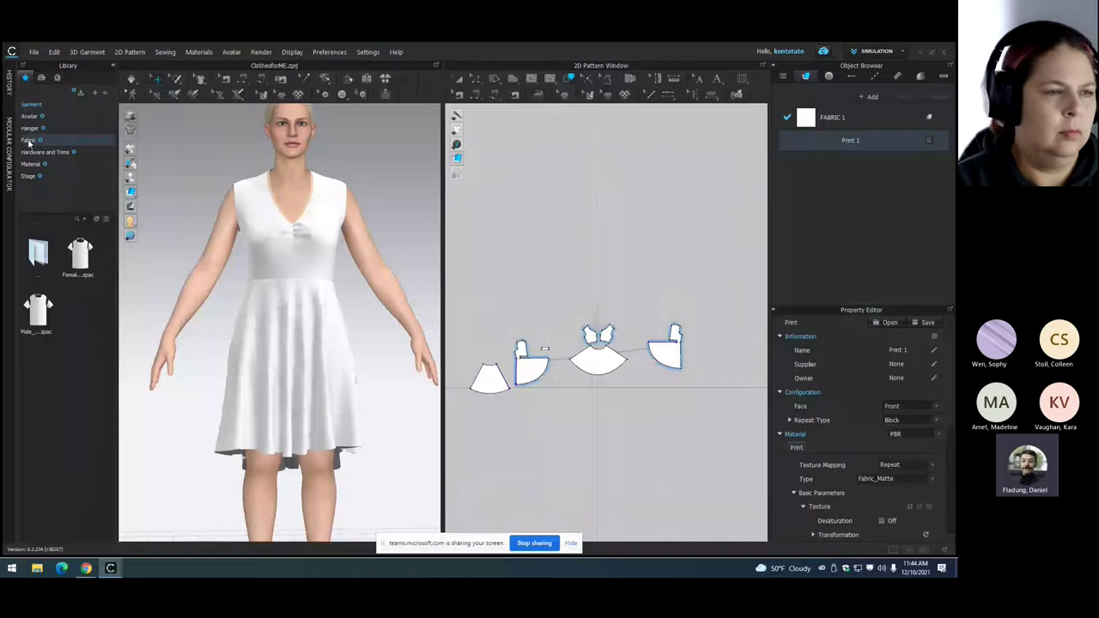
- Close the dress project without saving and reopen ClothesforME.zprj from the Desktop folder
click(943, 53)
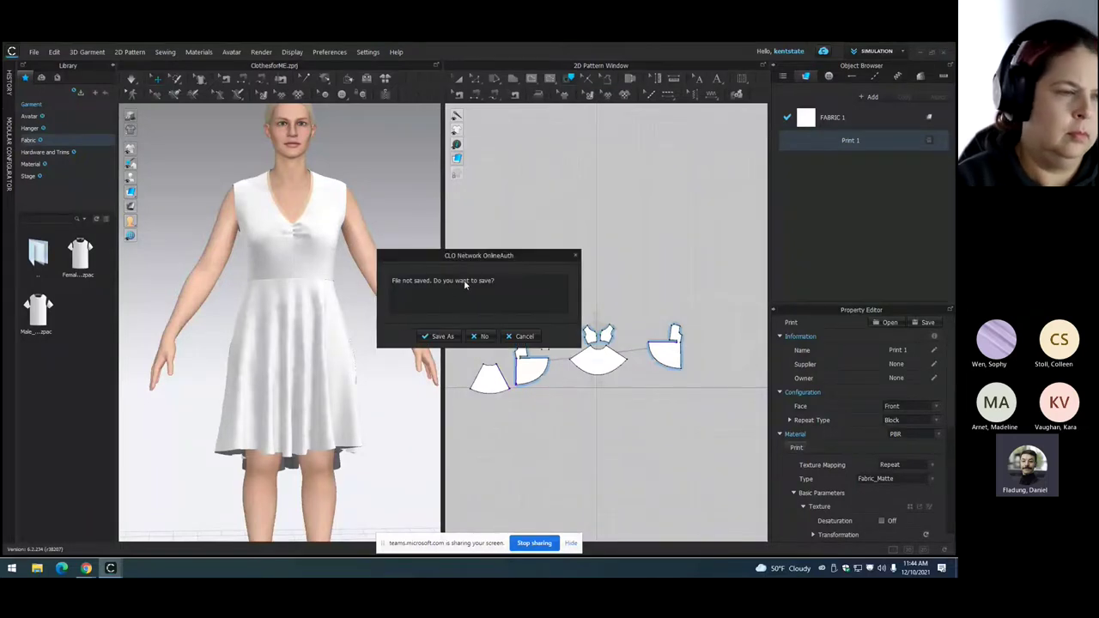
click(482, 336)
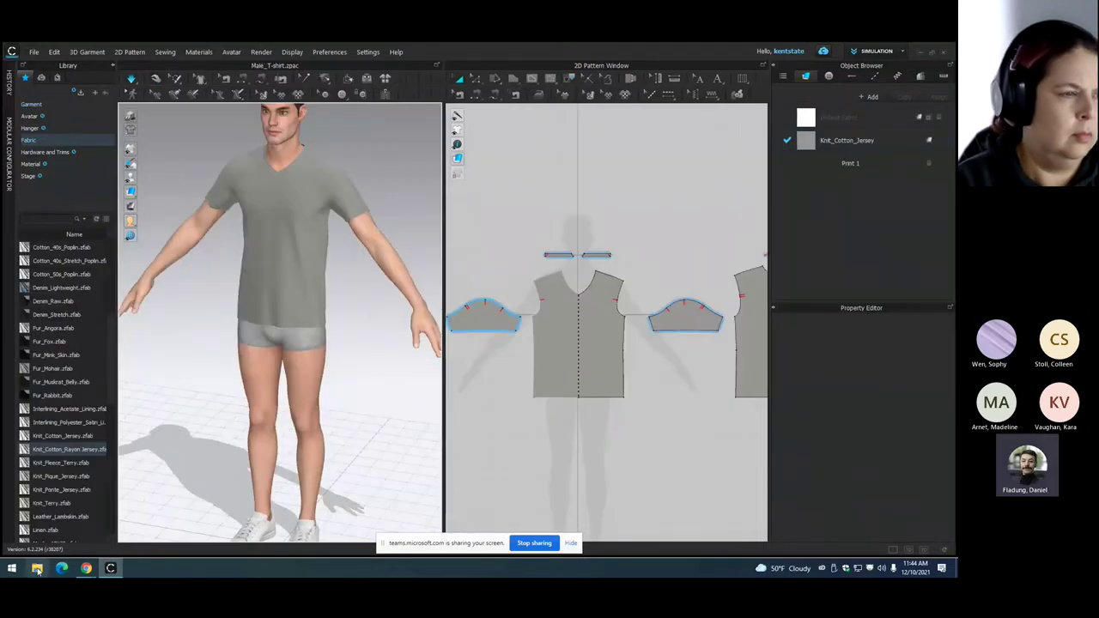
click(33, 571)
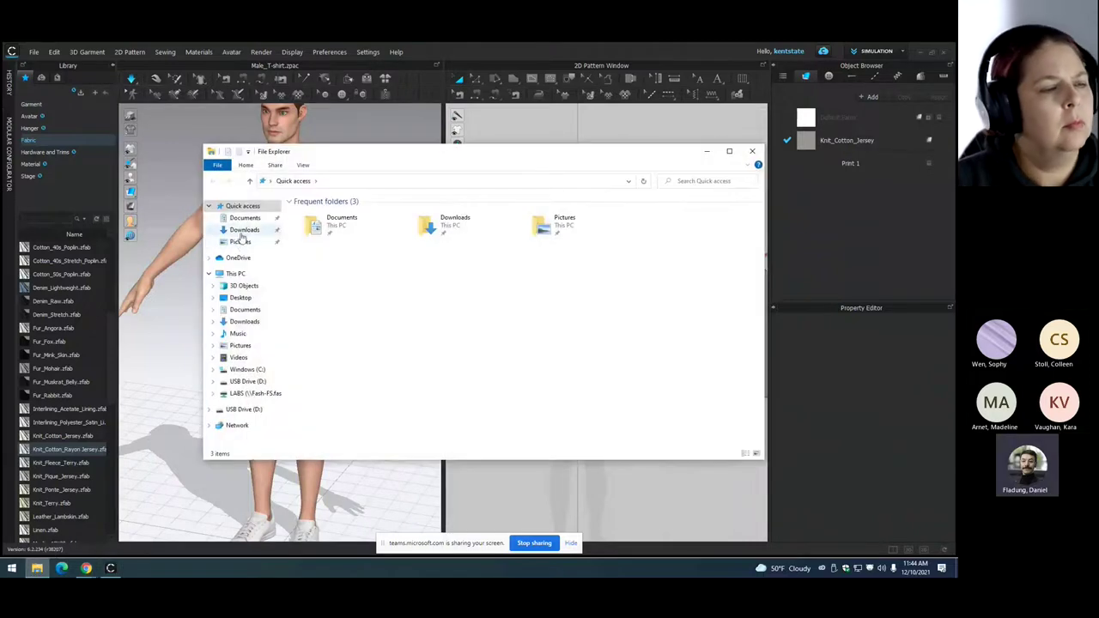
click(249, 298)
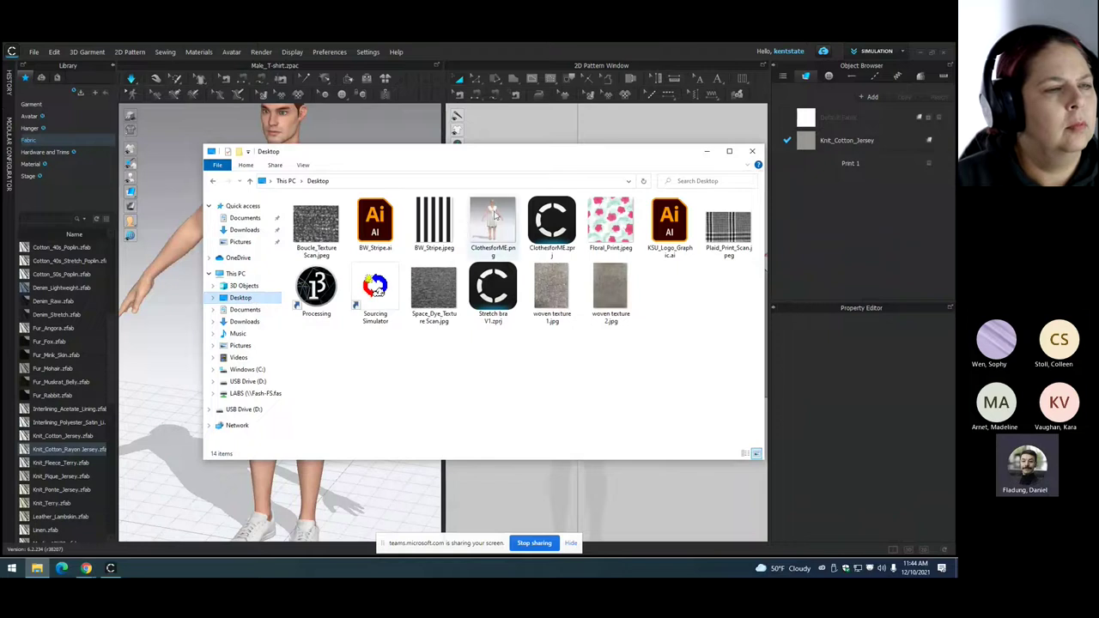
click(551, 217)
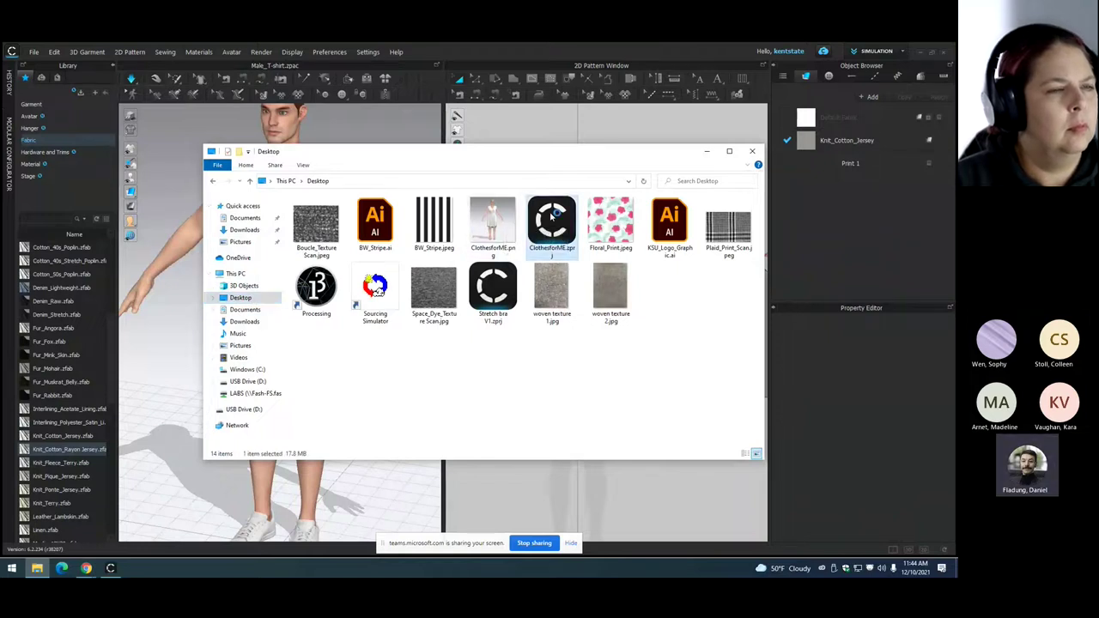
double_click(550, 217)
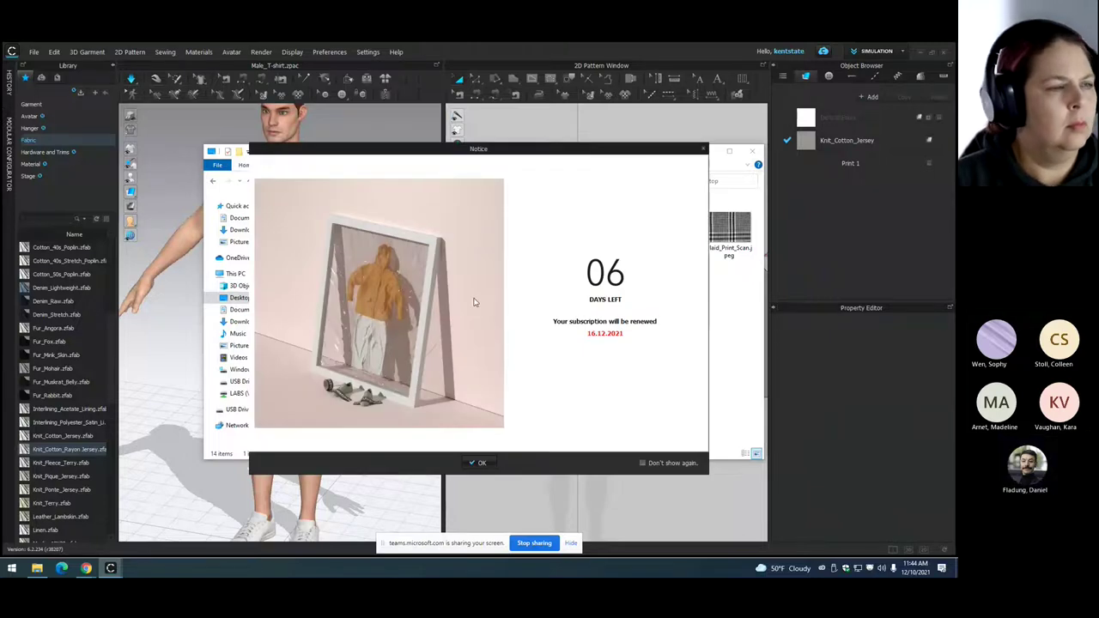
click(479, 463)
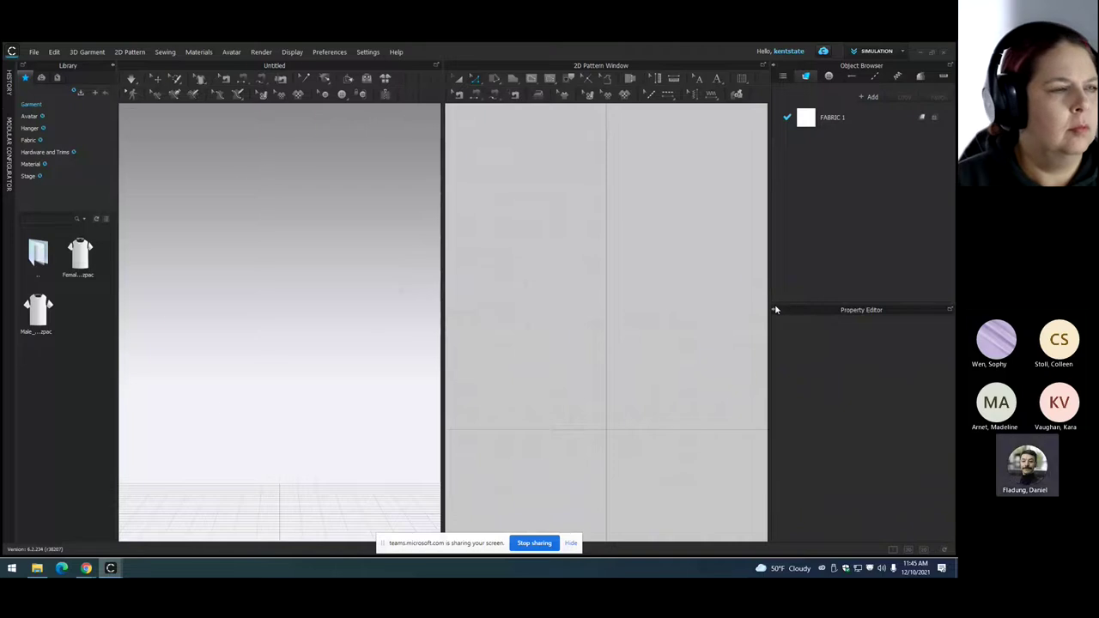
click(686, 180)
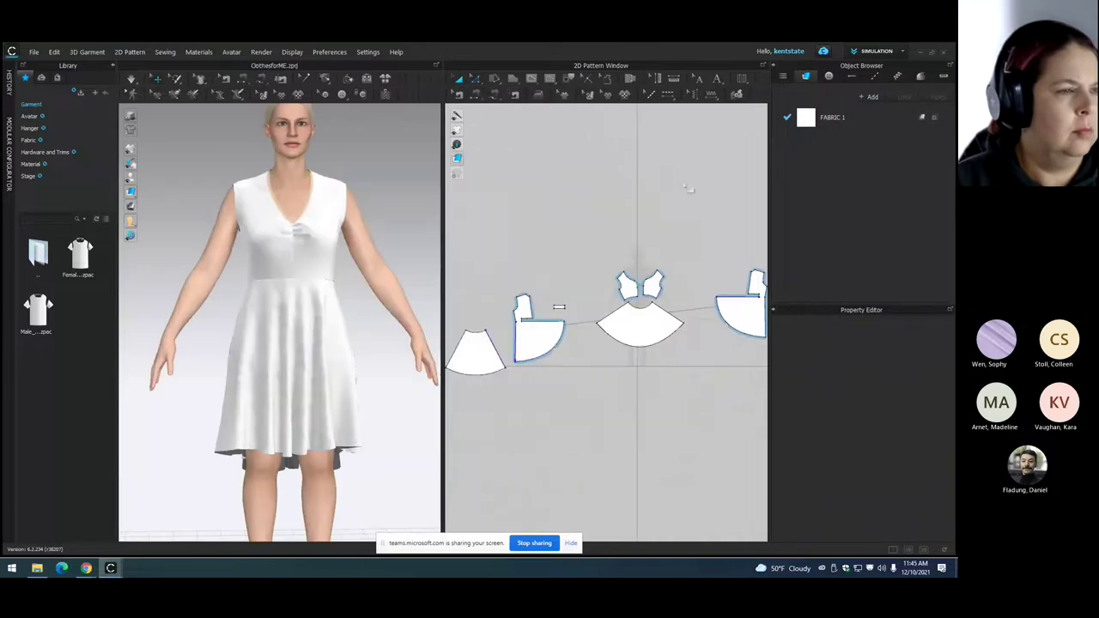
- Cancel adding a print image to FABRIC 1, show the library's fabrics as a name list, and preview Cotton_40s_Chambray.zfab
click(921, 116)
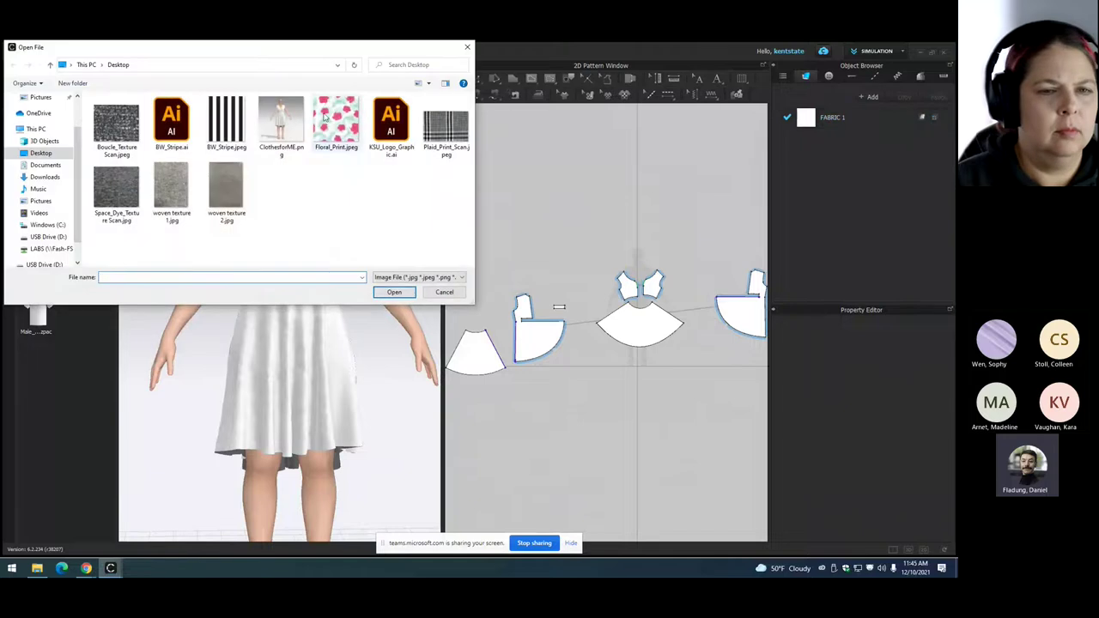
click(467, 46)
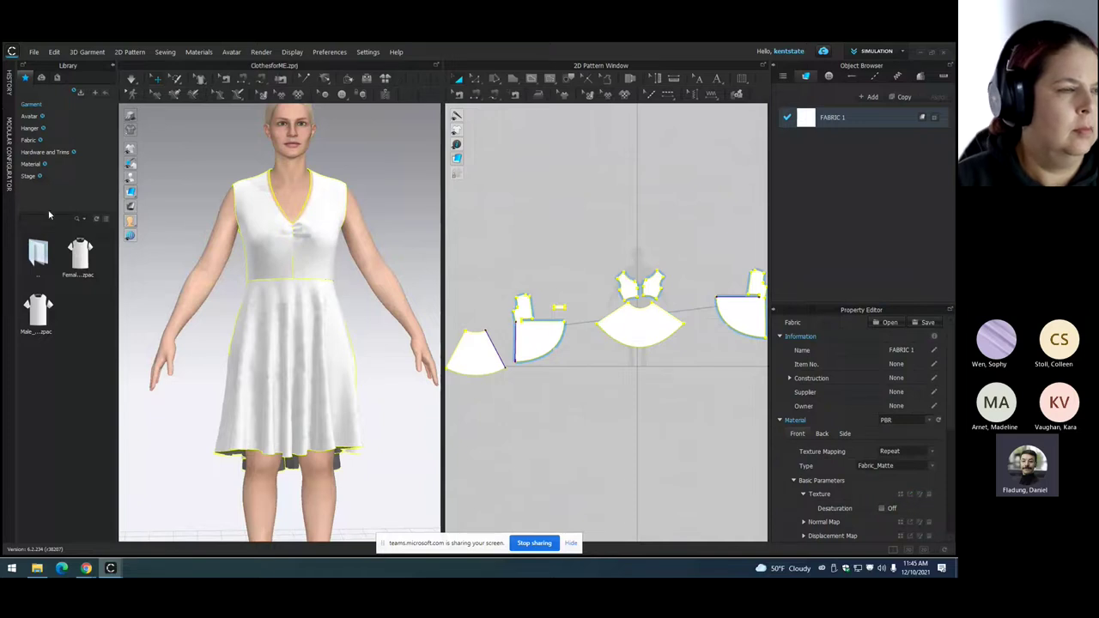
click(32, 141)
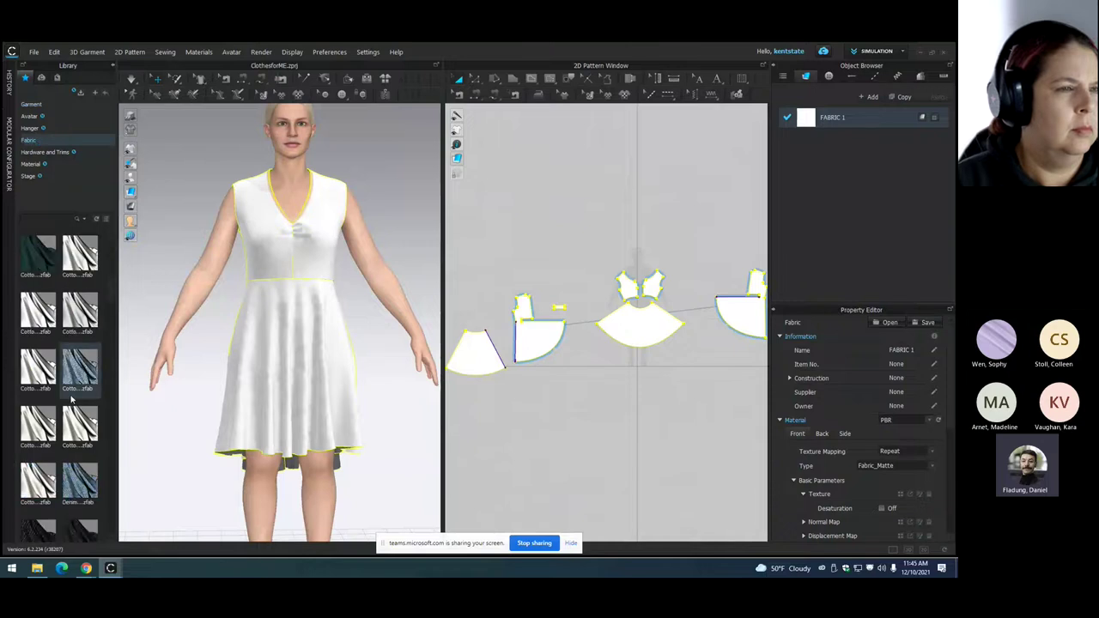
scroll(71, 397, down, 3)
click(107, 220)
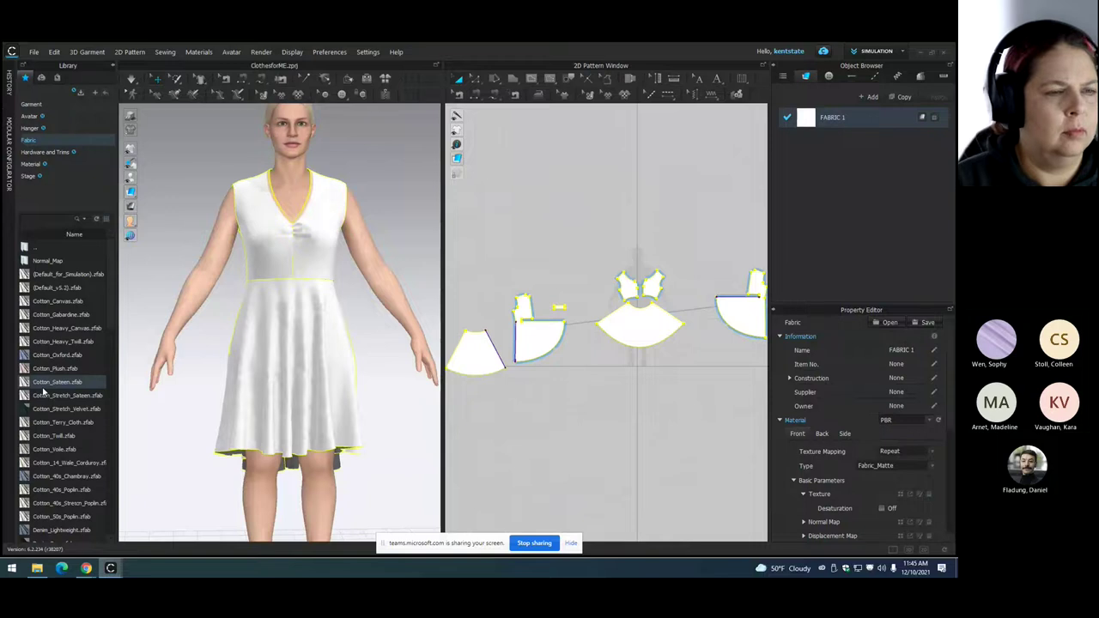
scroll(45, 386, down, 3)
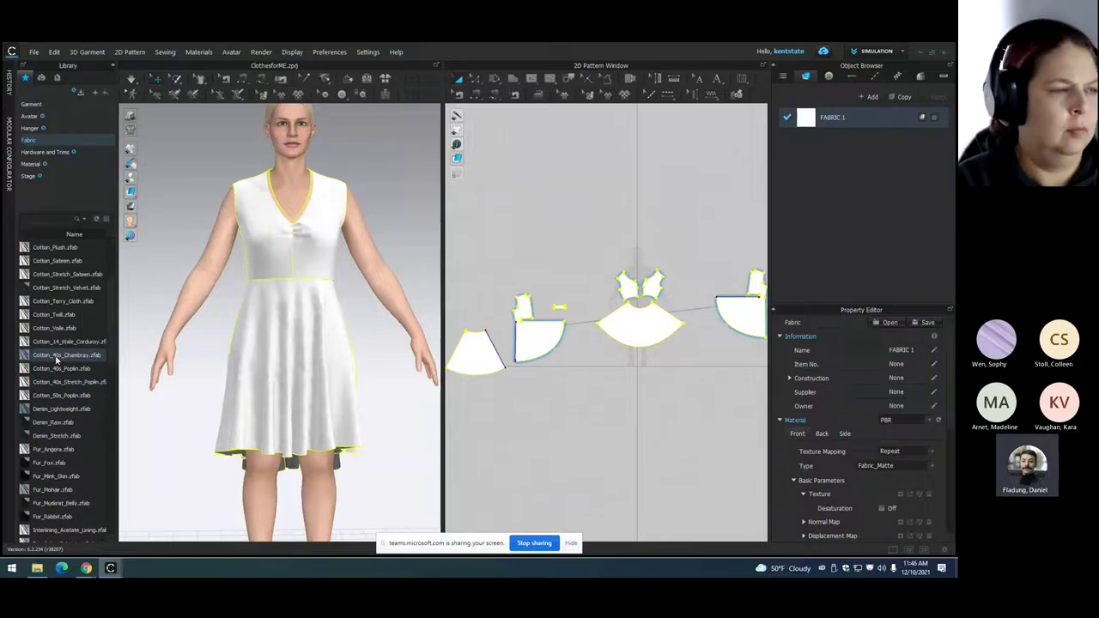
mouse_move(56, 362)
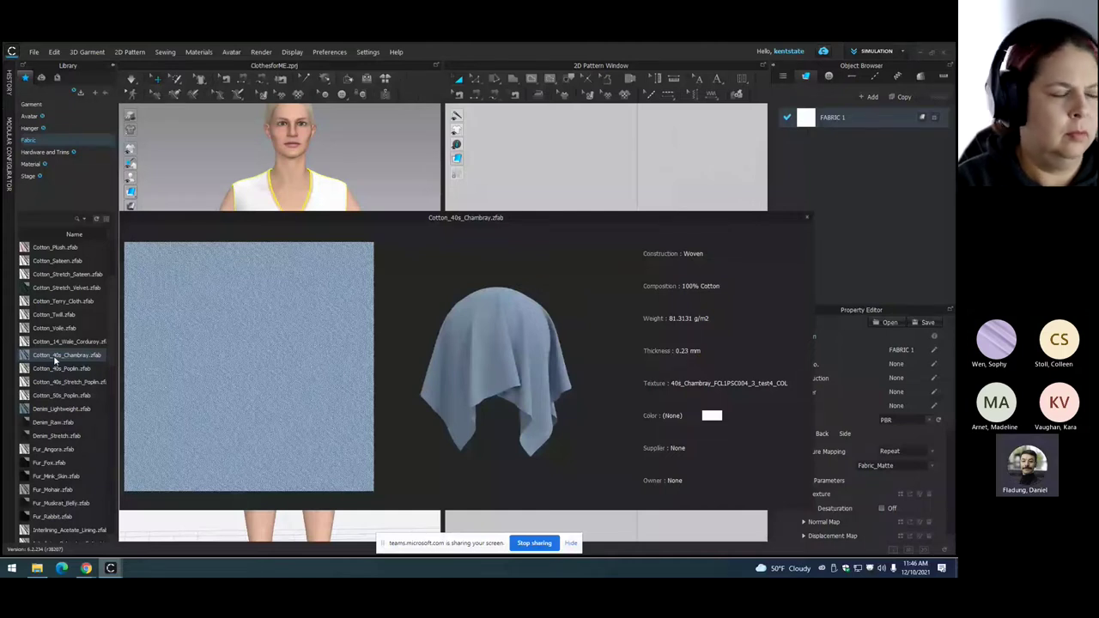
- Add the Cotton_40s_Chambray library fabric to the dress project and replace its texture with the plaid scan image
double_click(55, 358)
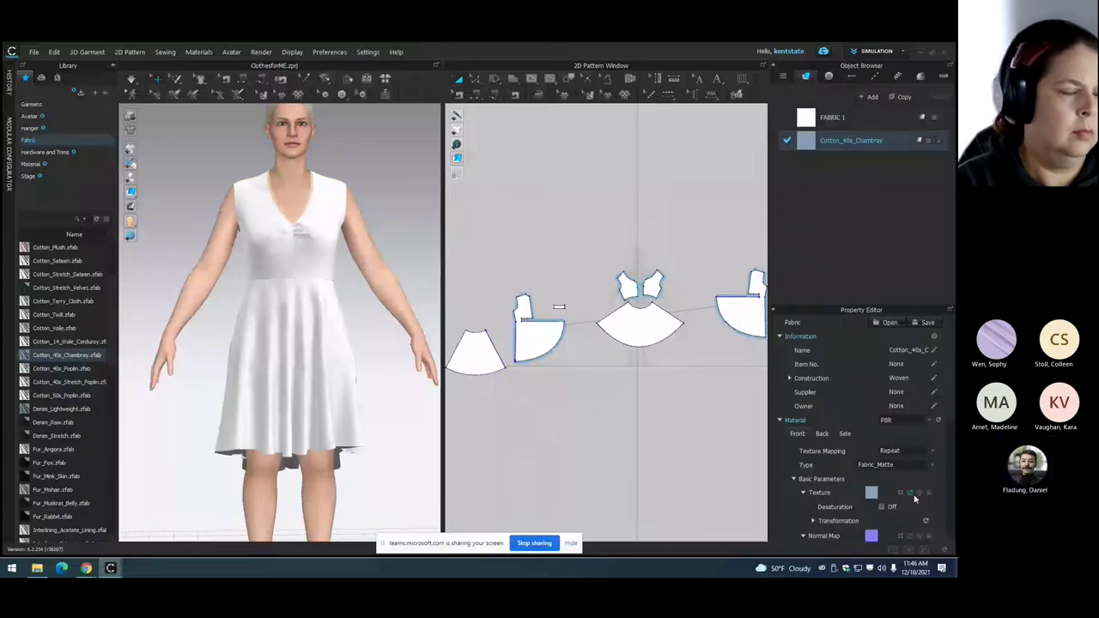
click(910, 494)
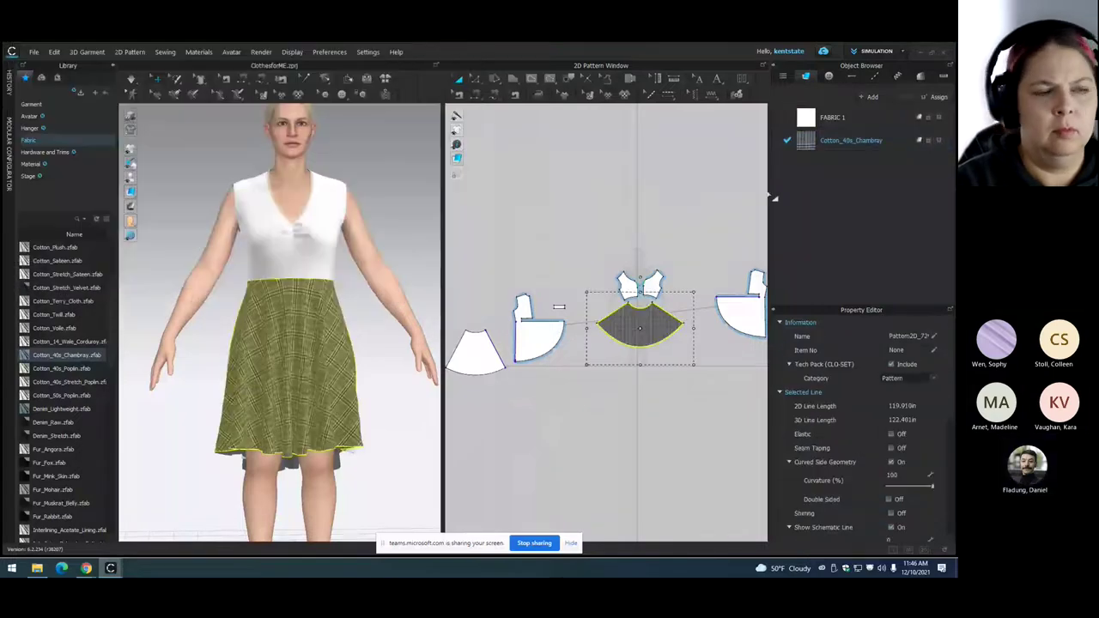
- Assign the plaid Cotton_40s_Chambray fabric to the dress's bodice fronts, side and back pieces, small band and remaining skirt panel
click(654, 292)
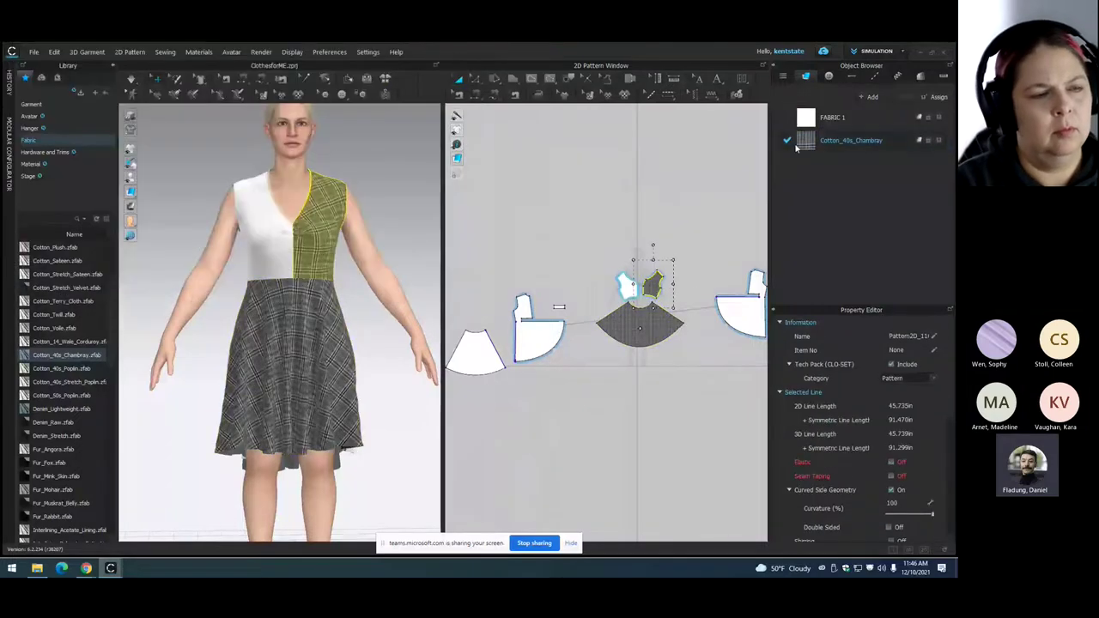
click(624, 289)
click(712, 210)
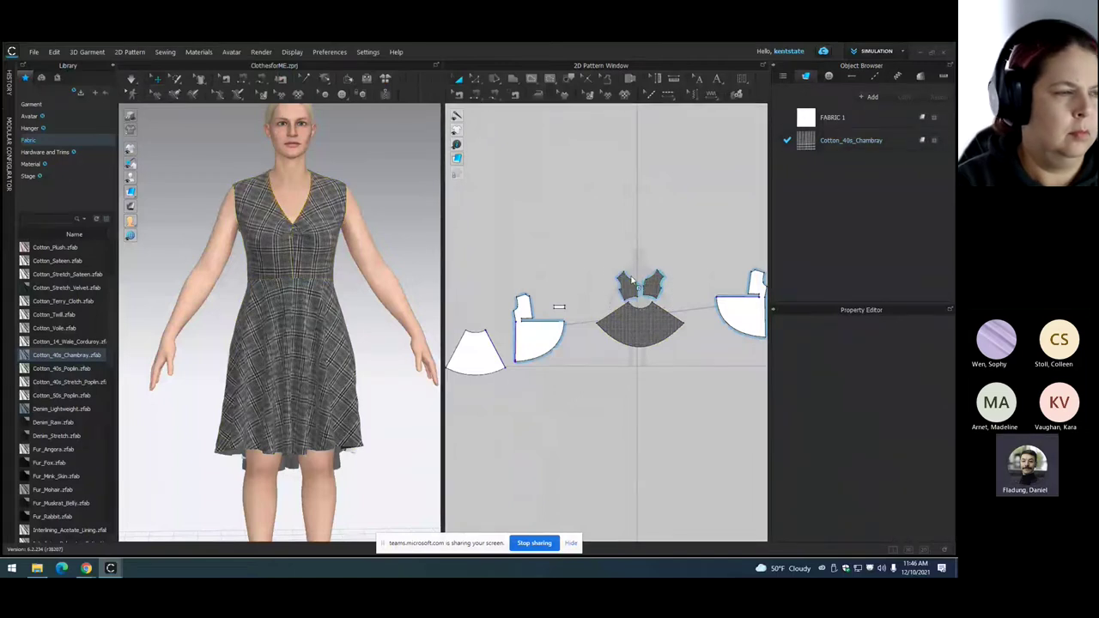
drag(807, 142, 756, 323)
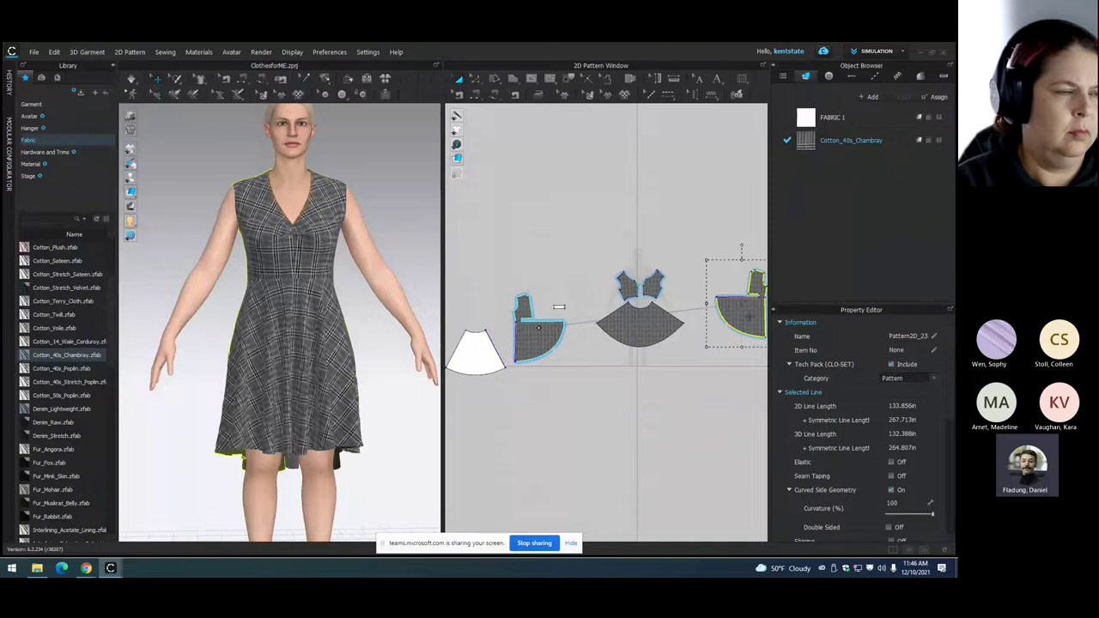
click(740, 215)
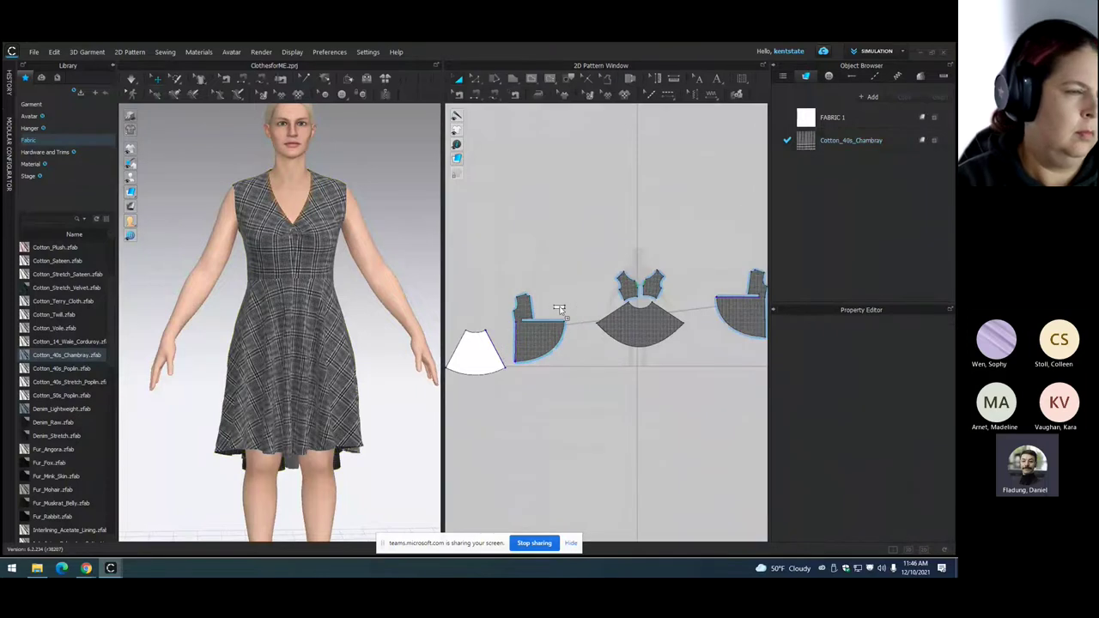
click(559, 309)
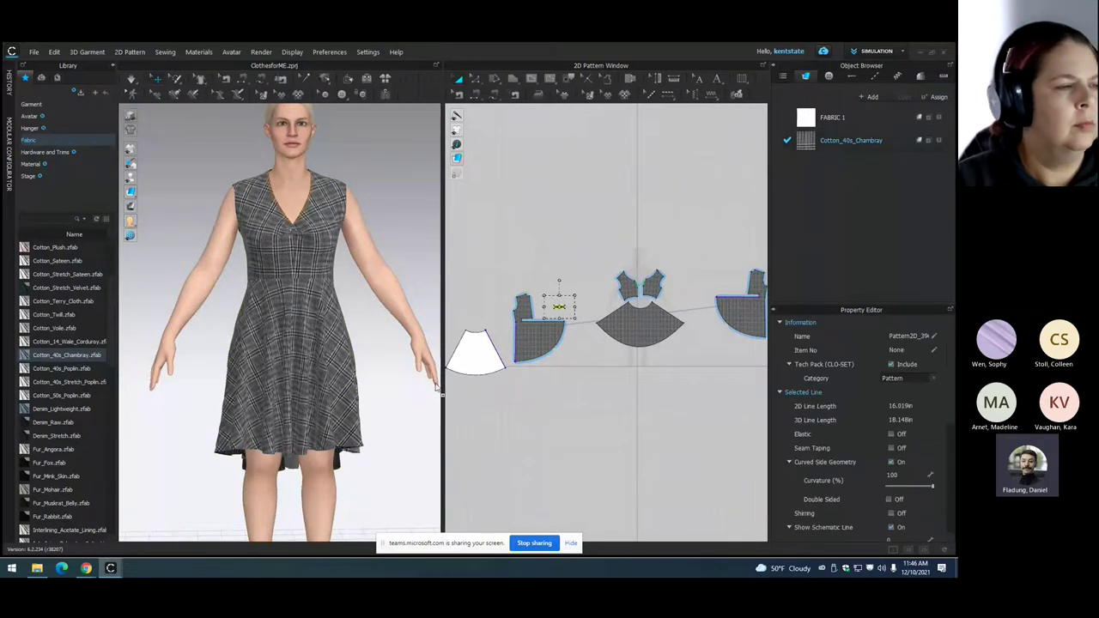
click(481, 361)
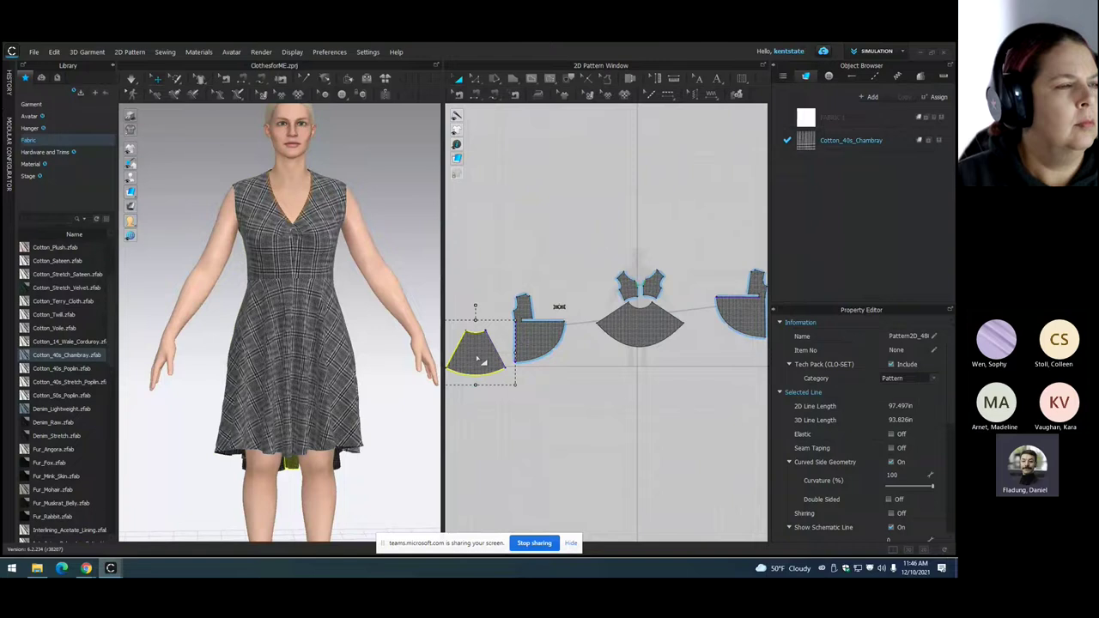
click(639, 200)
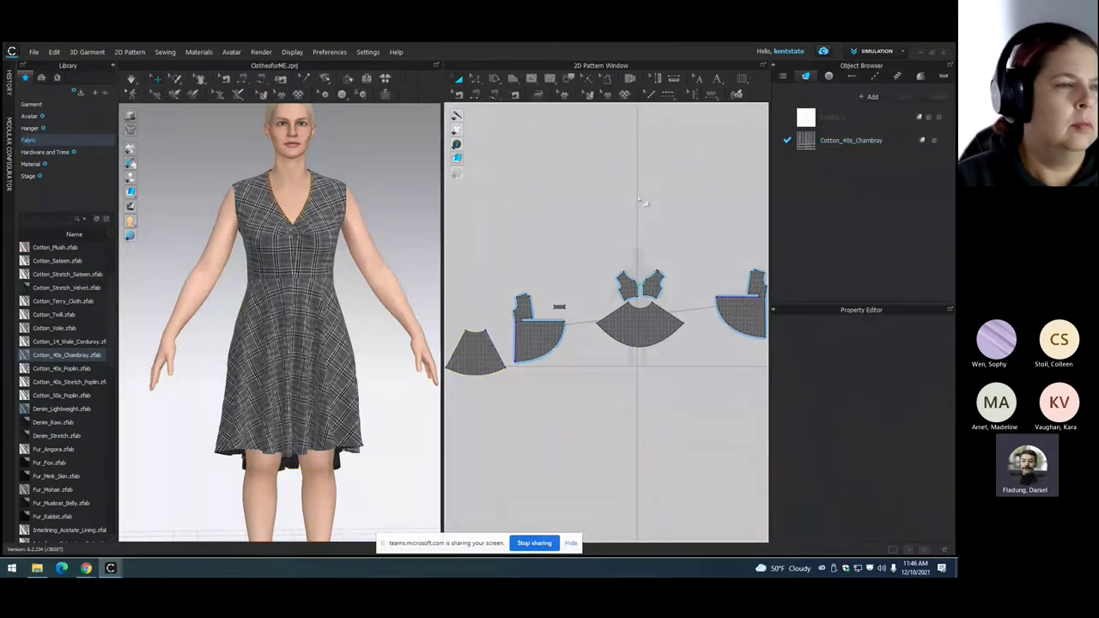
- Examine the plaid's scale and direction on the dress pattern pieces and on the 3D dress
scroll(487, 258, up, 3)
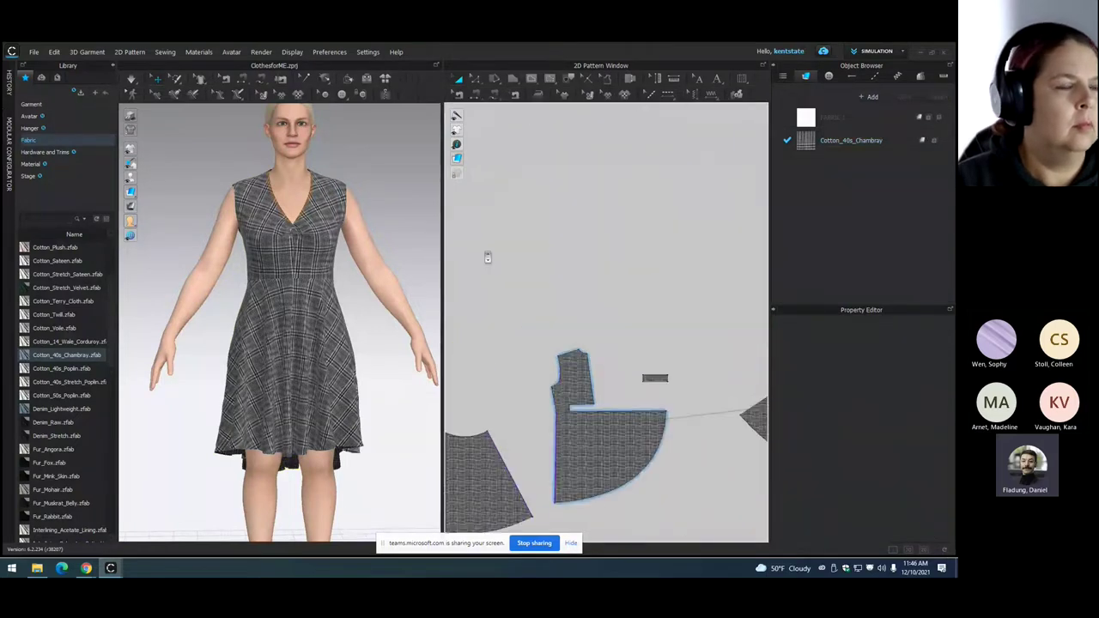
scroll(488, 258, down, 3)
scroll(311, 292, down, 3)
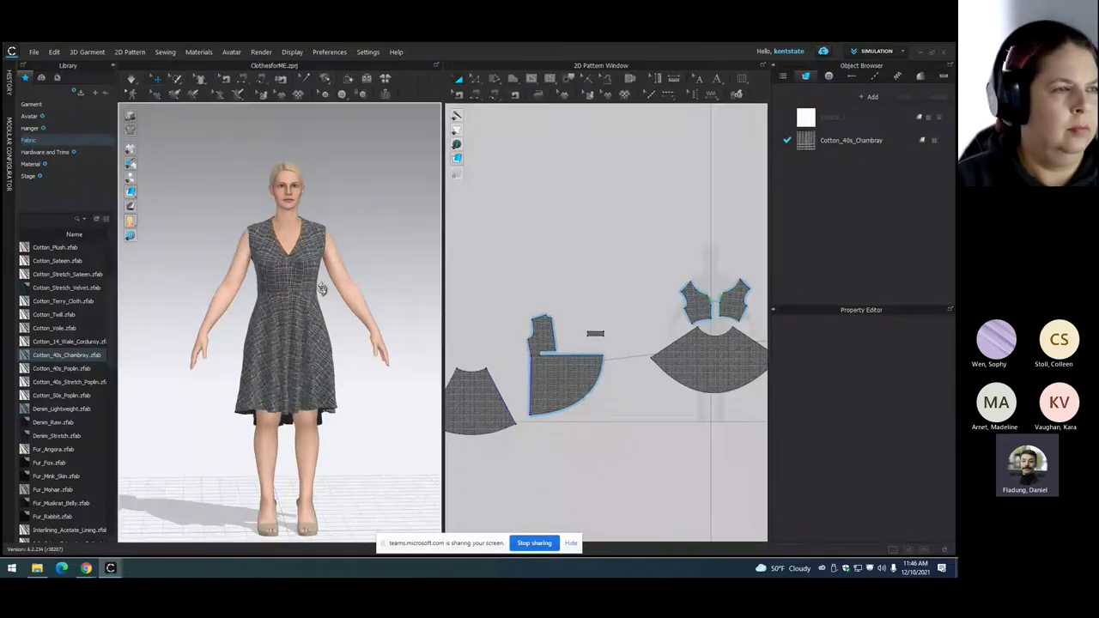
scroll(347, 320, up, 2)
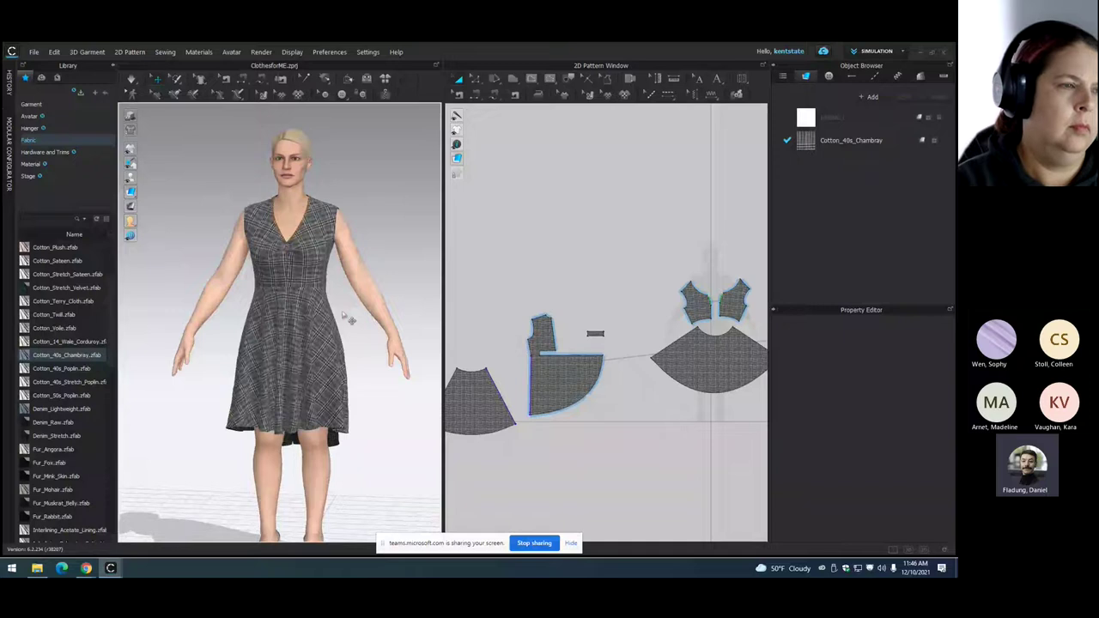
scroll(348, 319, up, 1)
right_drag(347, 320, 370, 303)
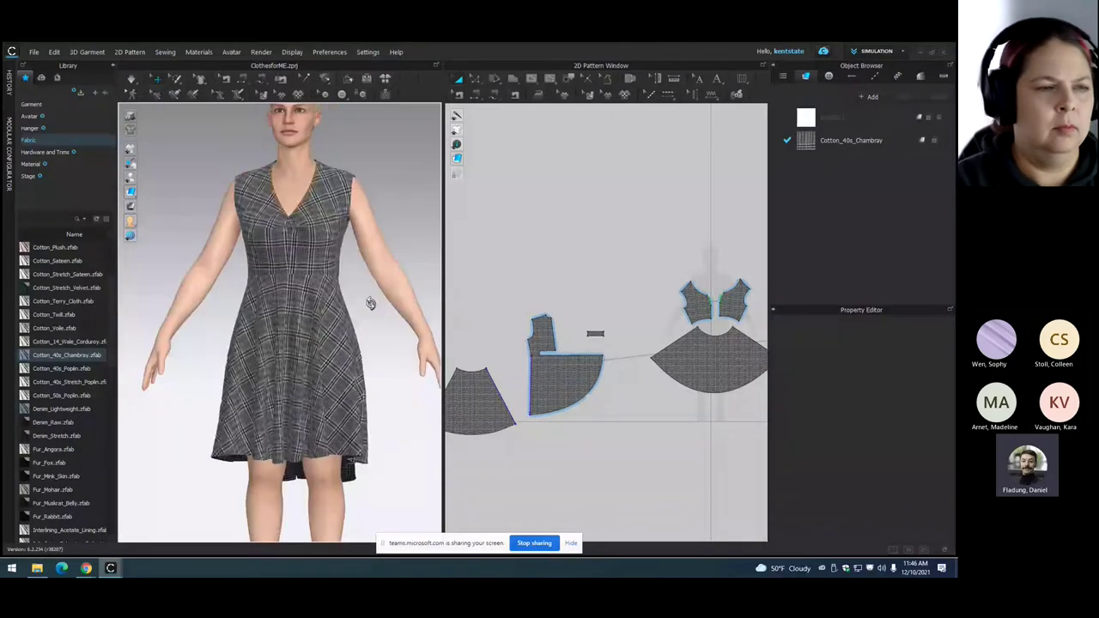
- Switch to the open Male_T-shirt project and delete Print 1 from the Knit_Cotton_Jersey fabric
mouse_move(110, 568)
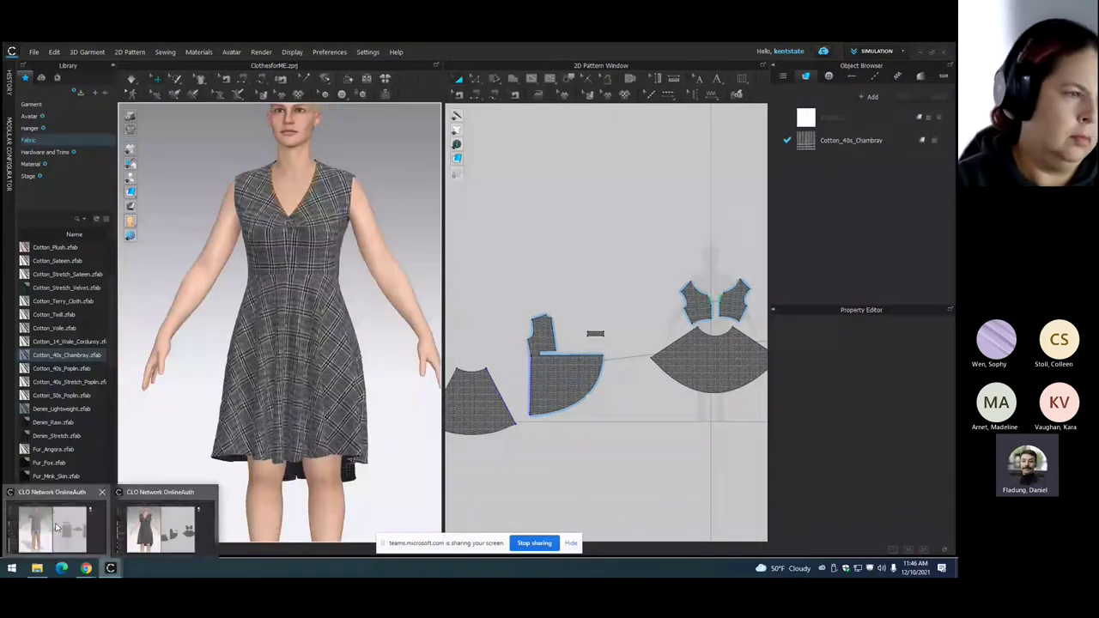
click(55, 527)
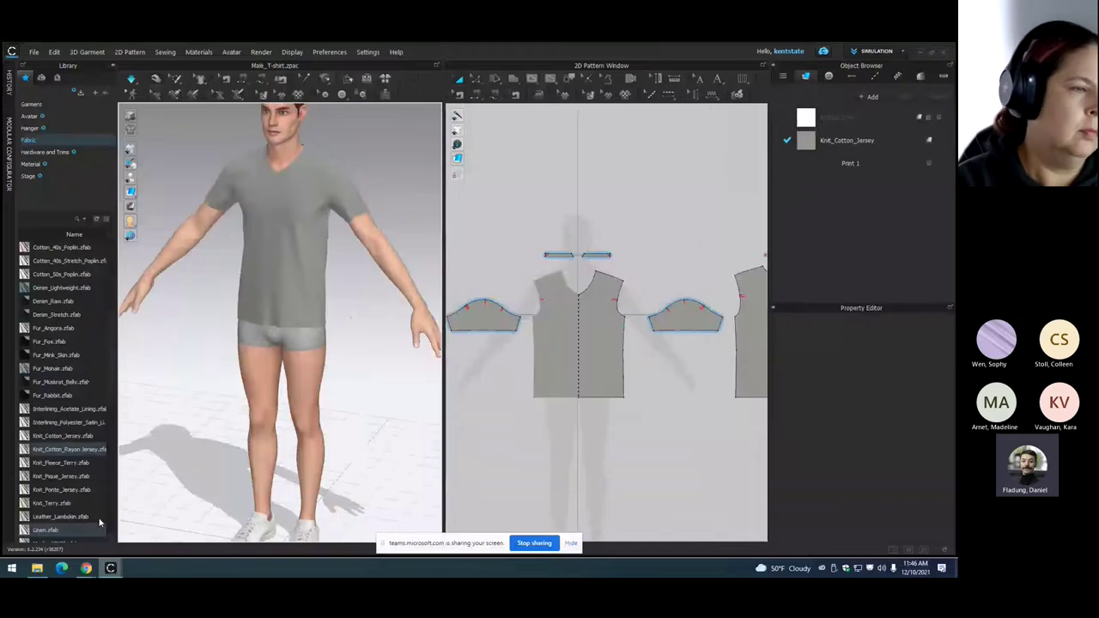
click(901, 162)
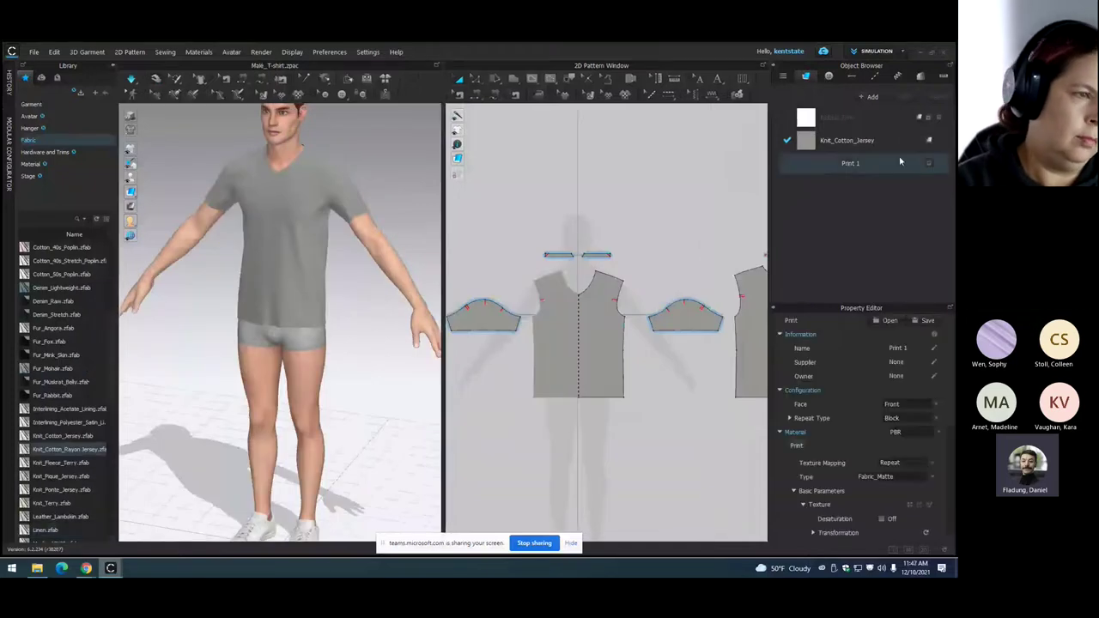
click(928, 163)
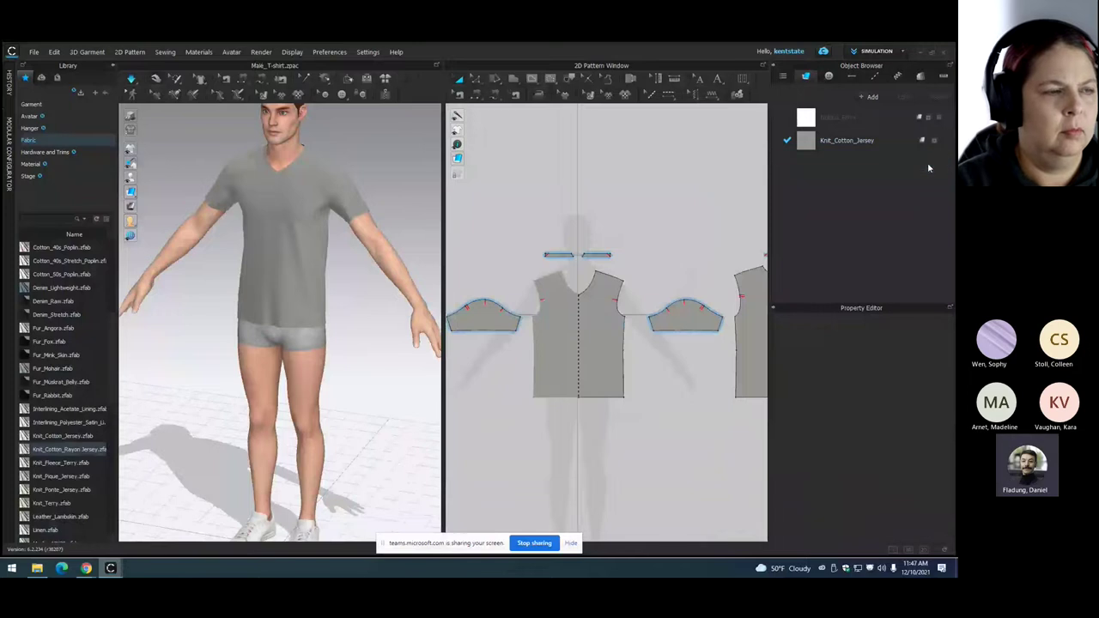
- Replace the Knit_Cotton_Jersey texture with Space_Dye_Texture Scan.jpg from the Desktop and view the 3D T-shirt from the front
click(810, 144)
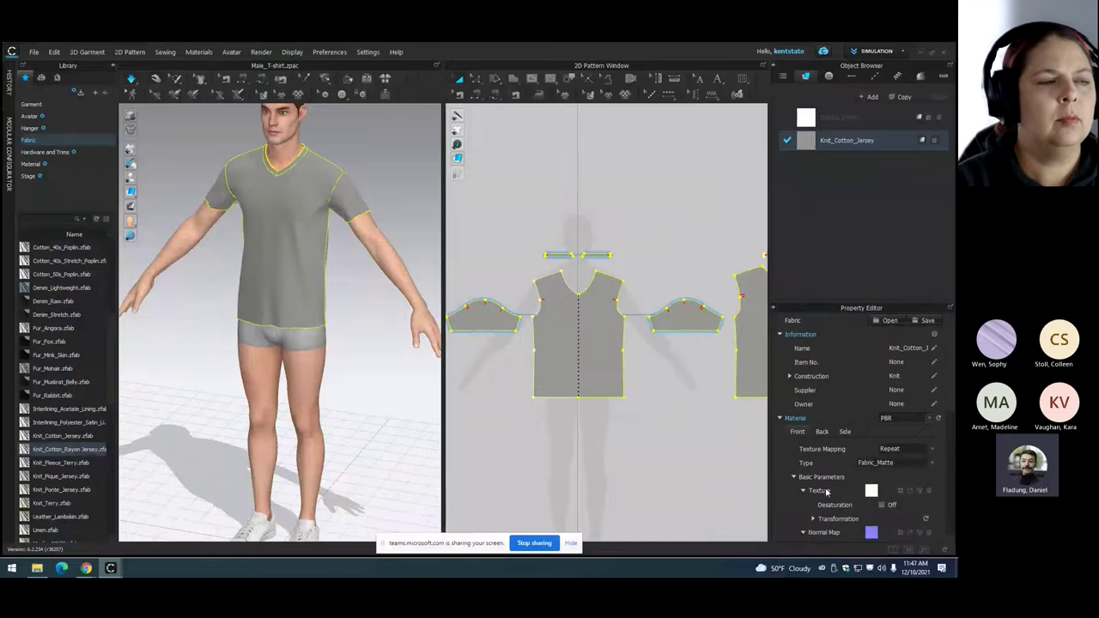
click(871, 490)
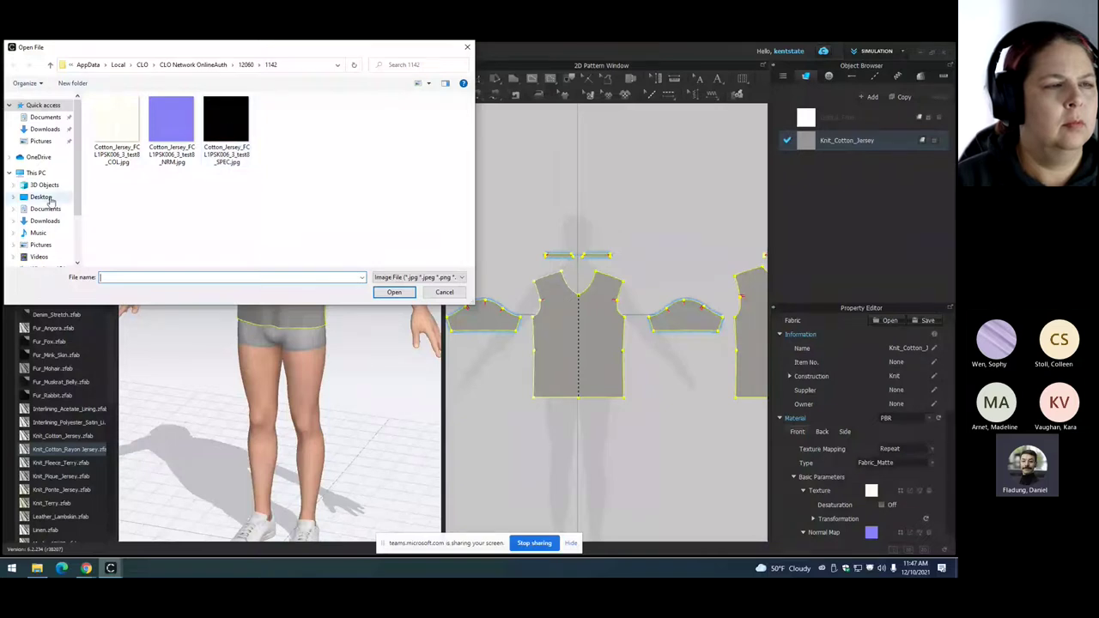
click(42, 196)
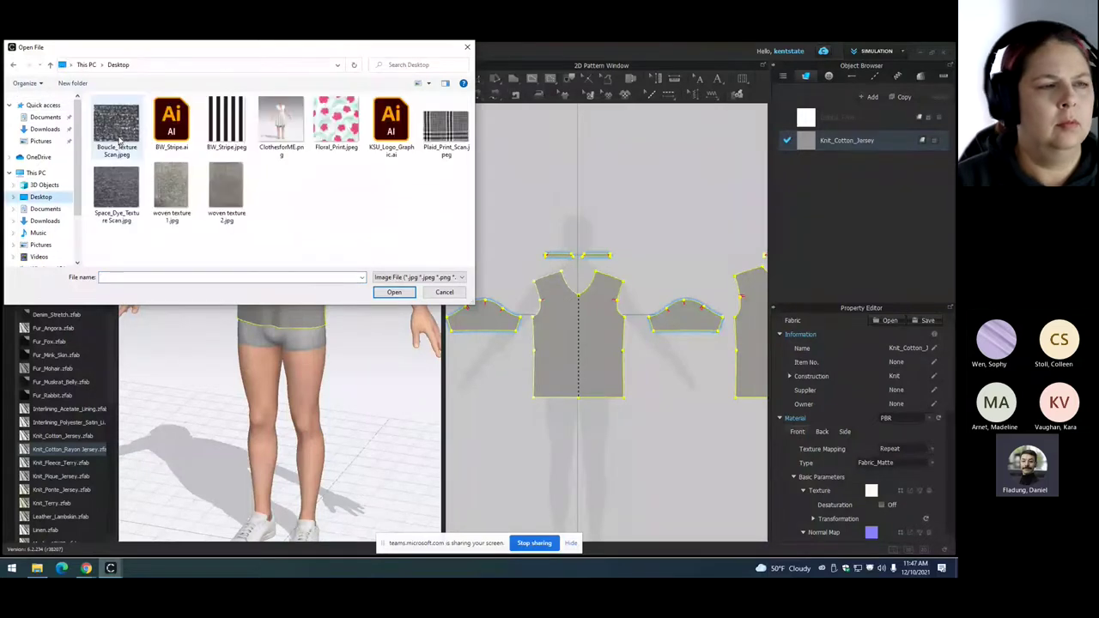
click(116, 189)
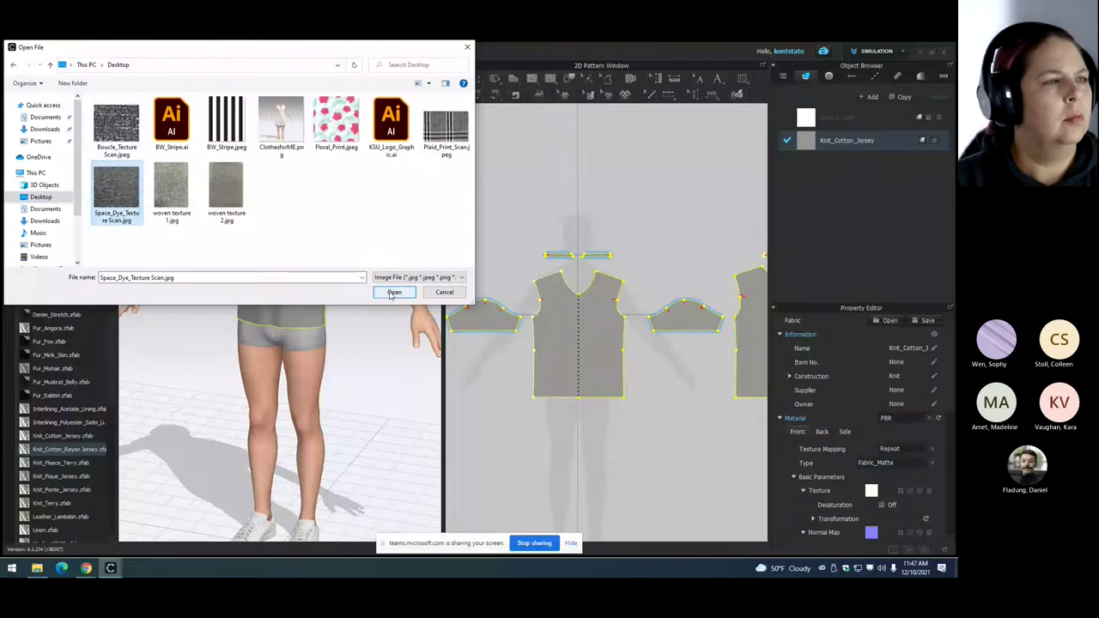
click(393, 293)
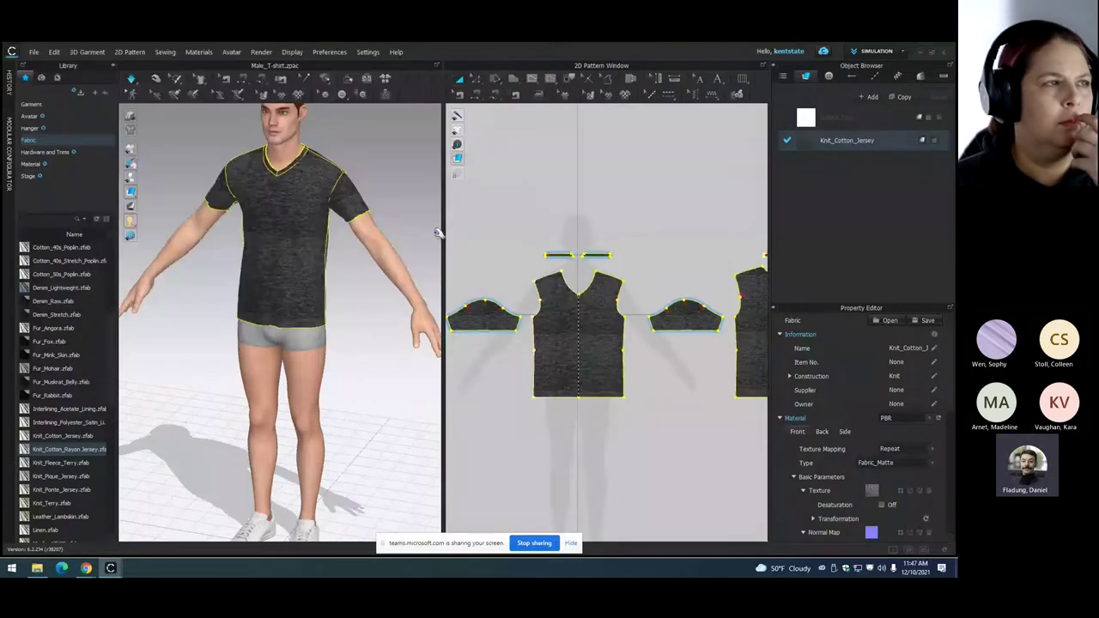
click(379, 234)
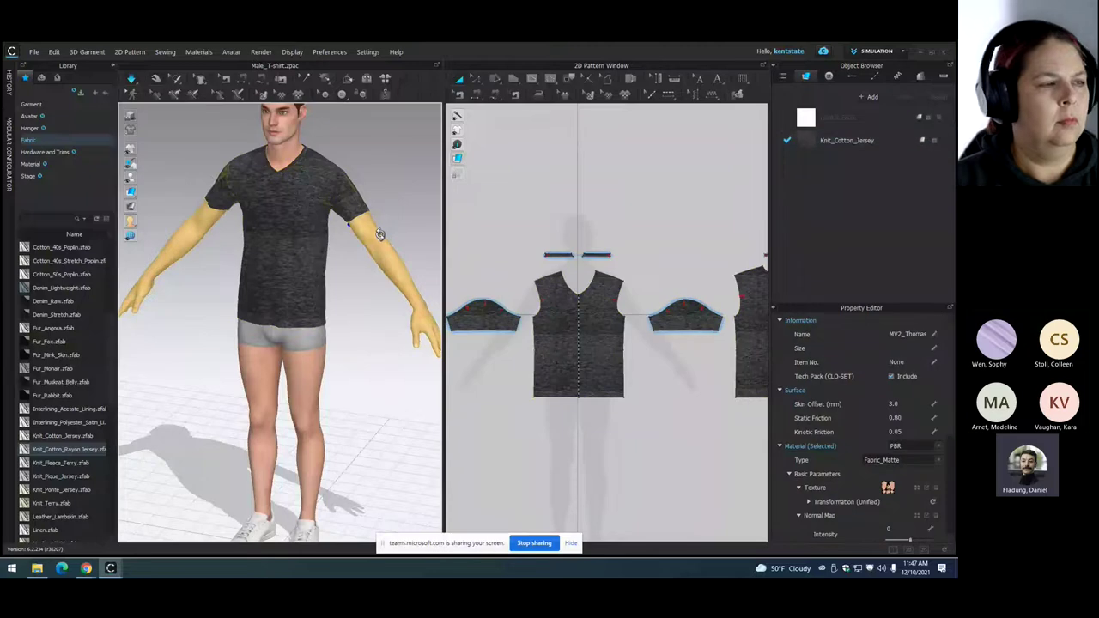
key(2)
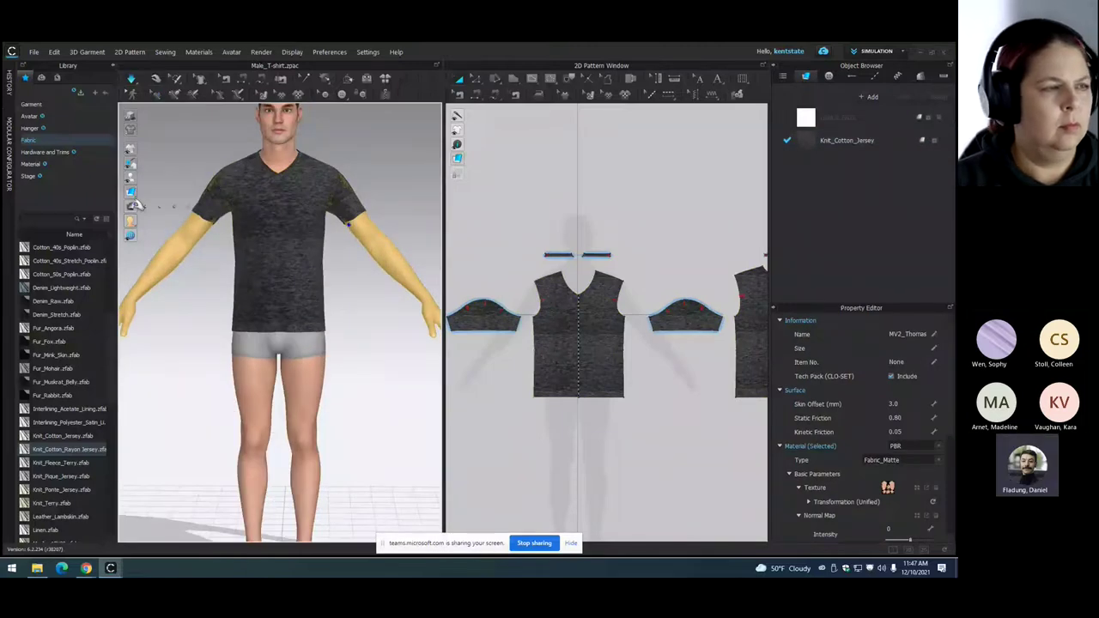
click(242, 157)
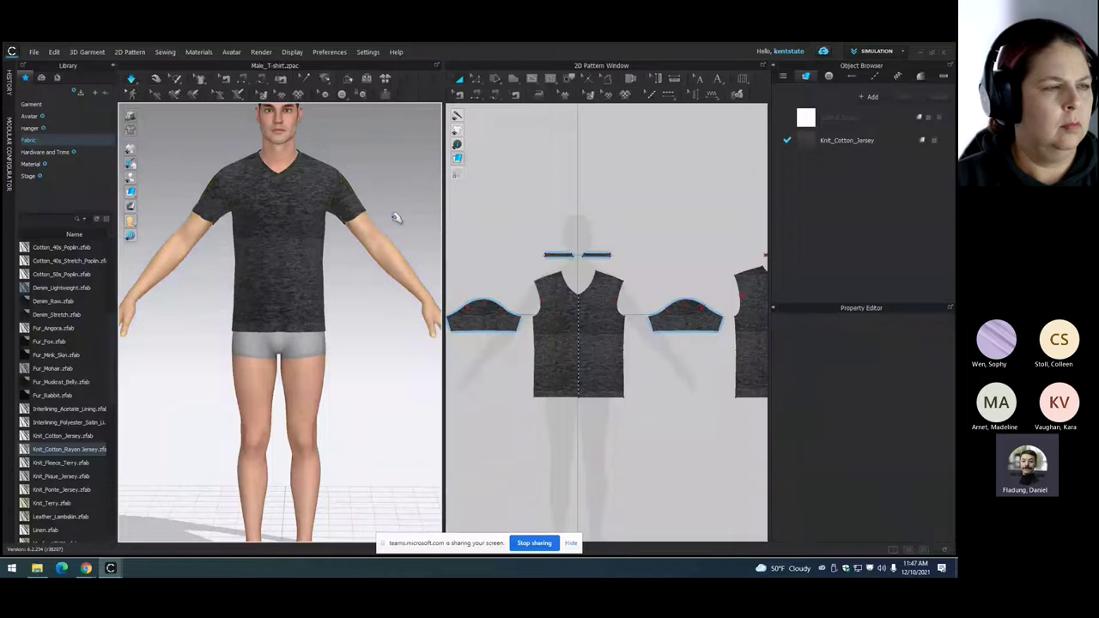
mouse_move(385, 203)
right_down()
mouse_move(291, 218)
mouse_move(378, 206)
right_up()
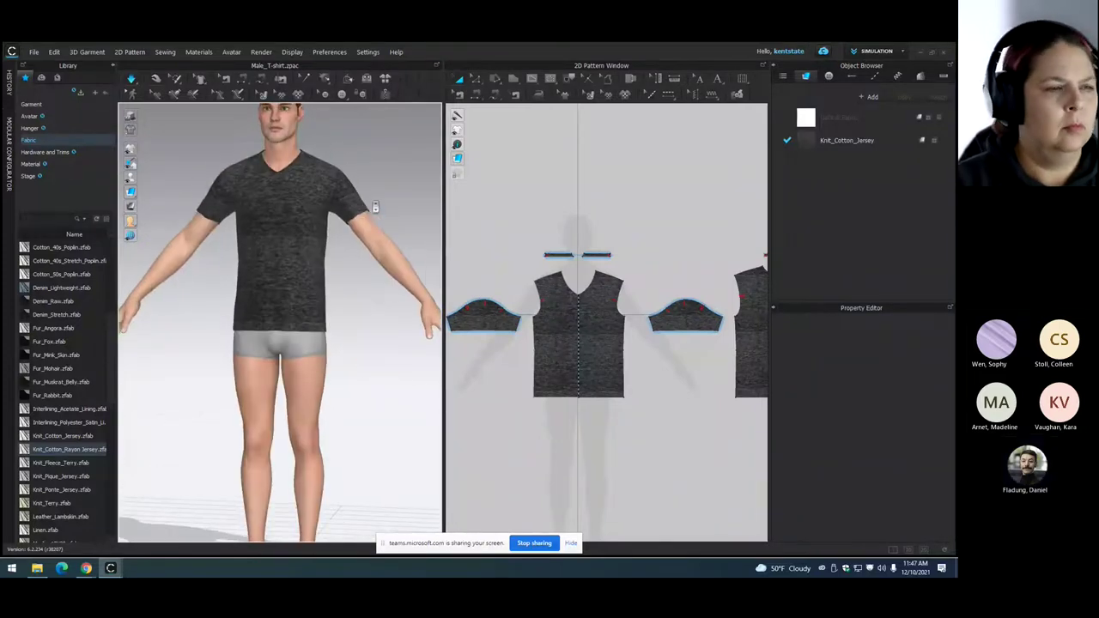
- Recolor the Knit_Cotton_Jersey fabric from the YKK Global Colors palette, trying YKK 001 and settling on YKK 163
click(813, 144)
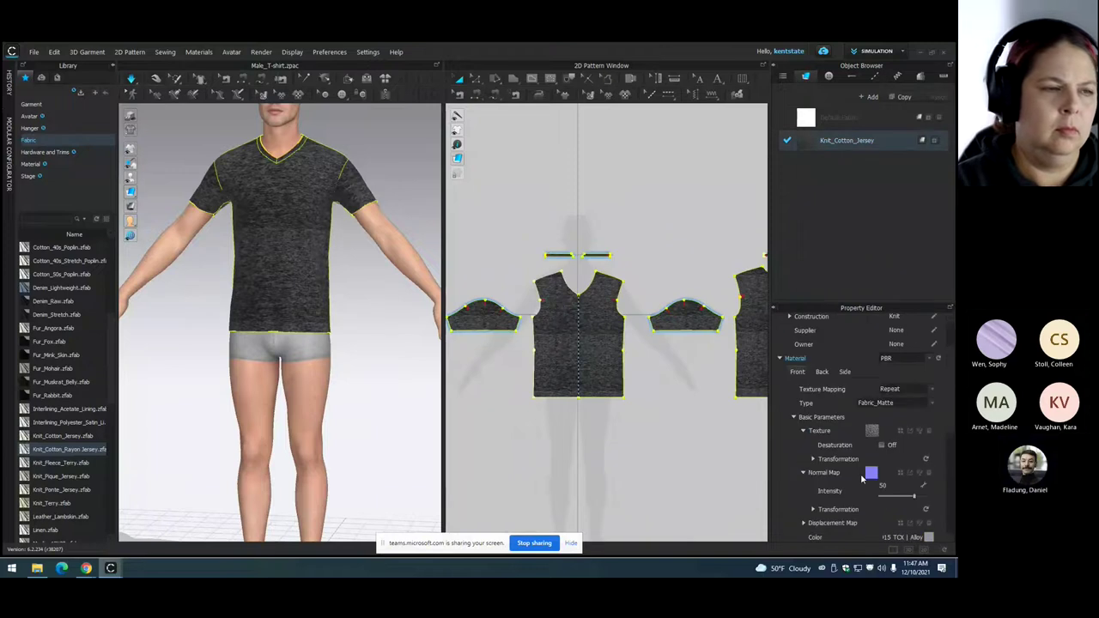
scroll(863, 479, down, 1)
click(928, 508)
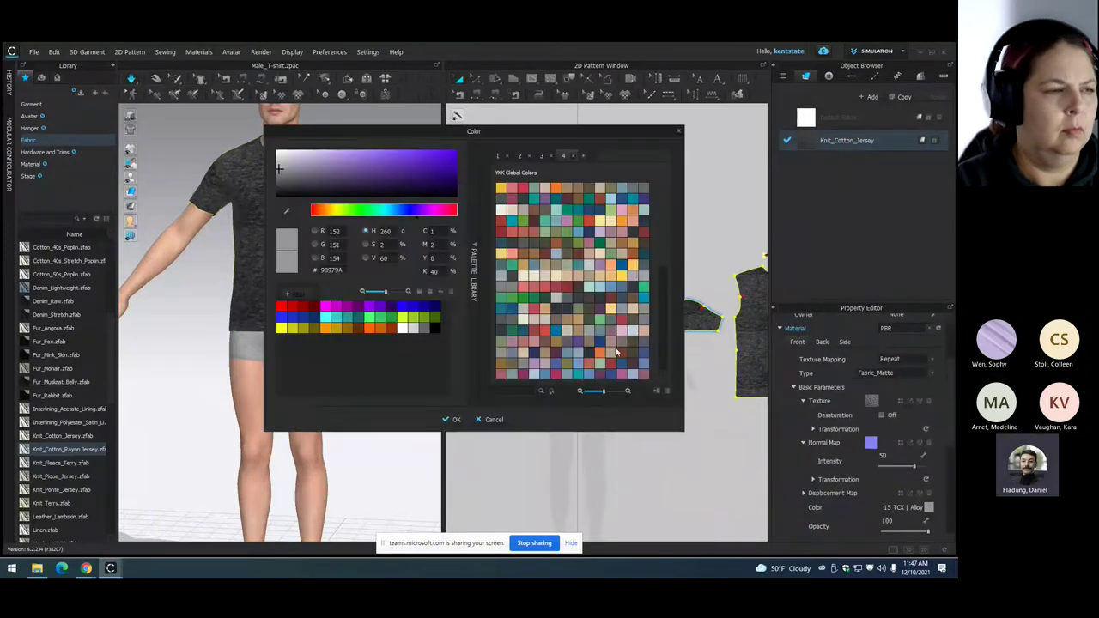
click(501, 188)
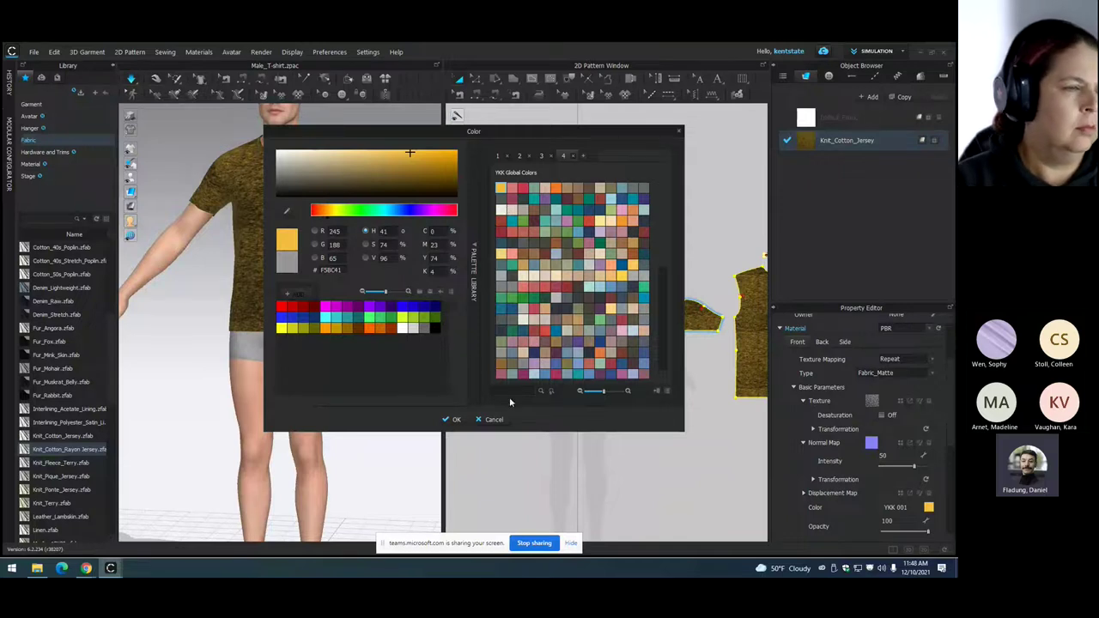
click(503, 311)
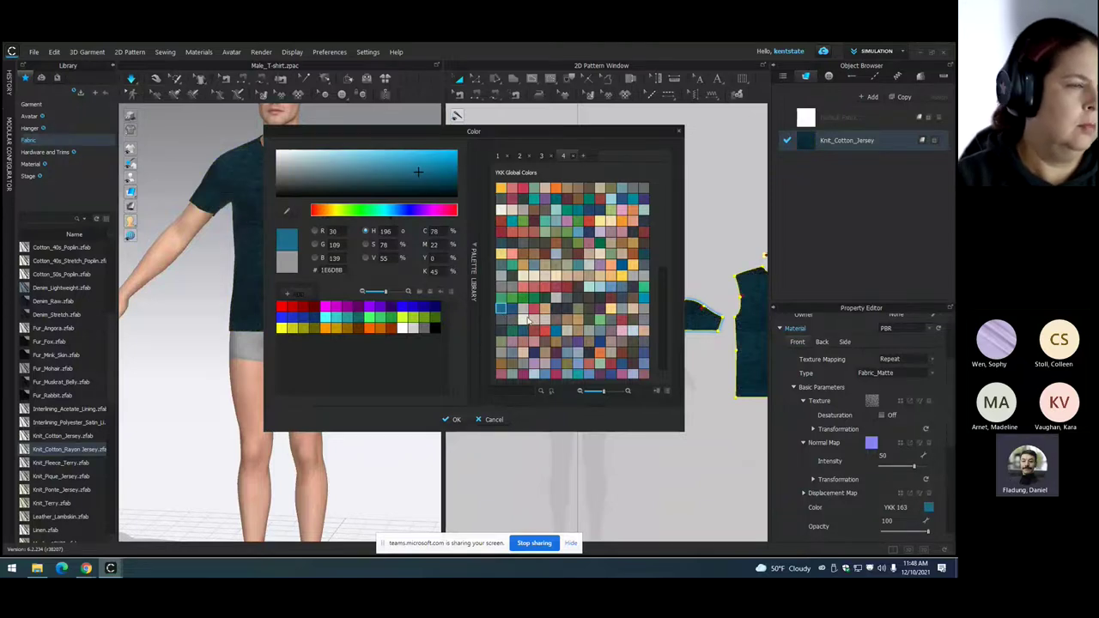
click(455, 419)
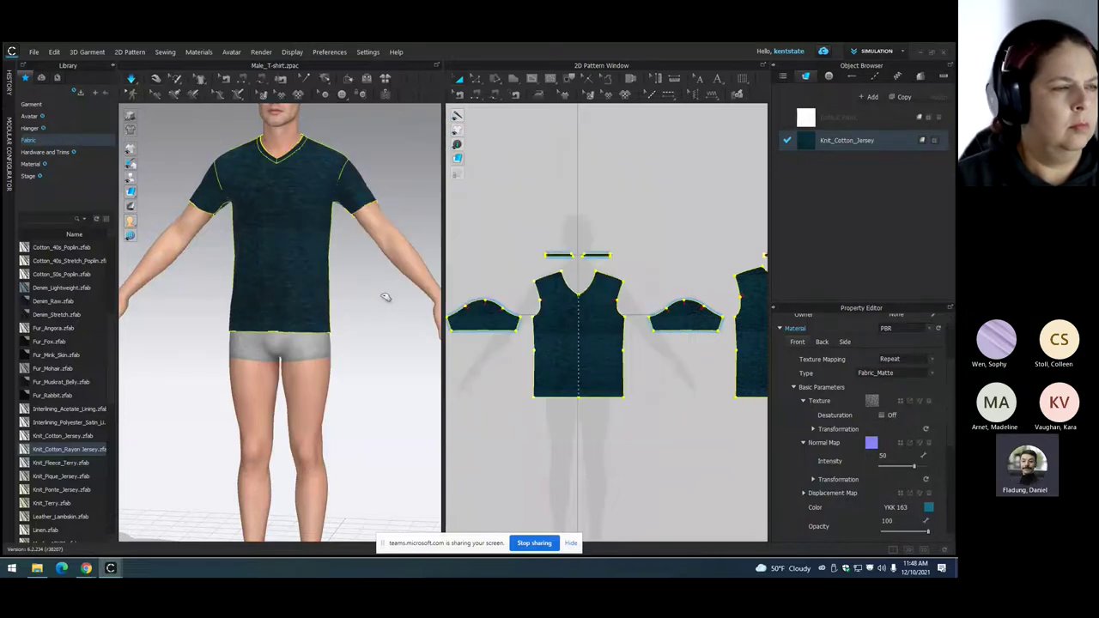
click(378, 288)
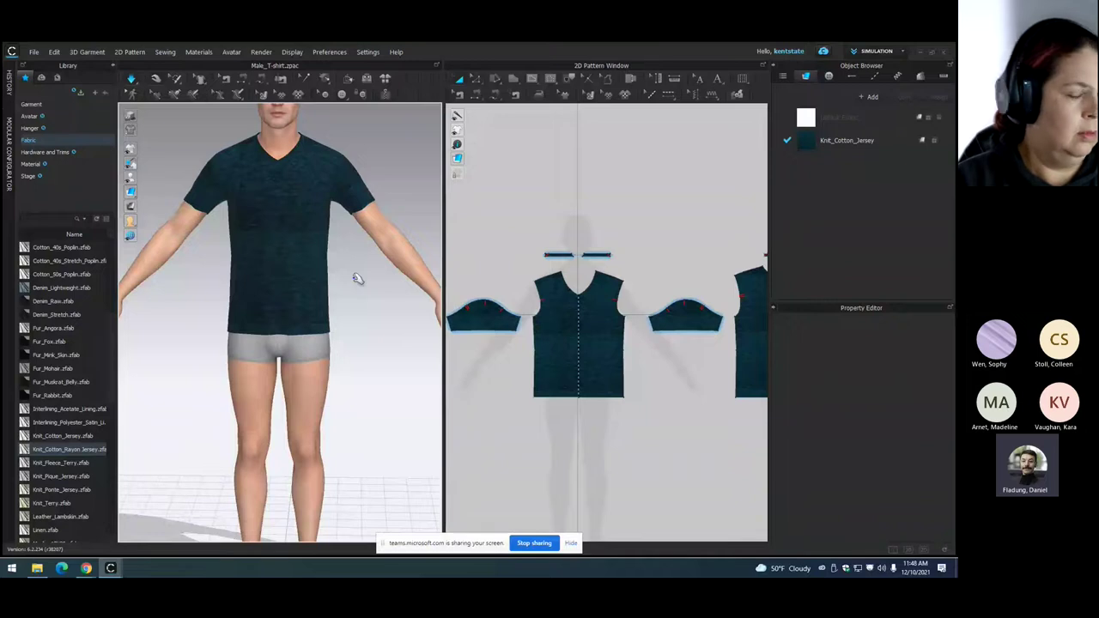
click(799, 142)
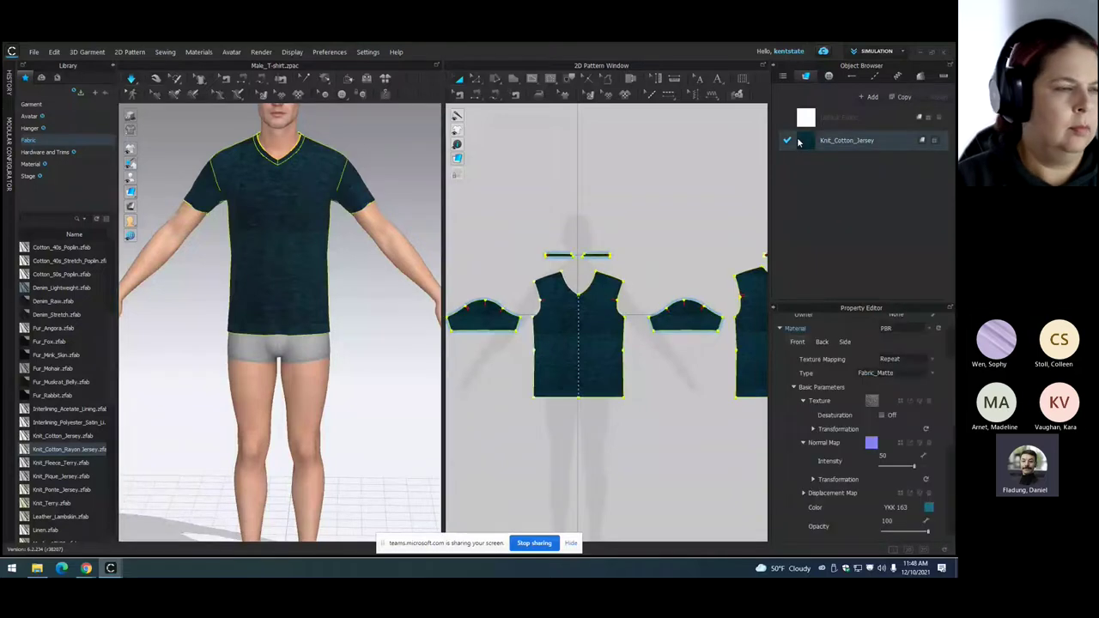
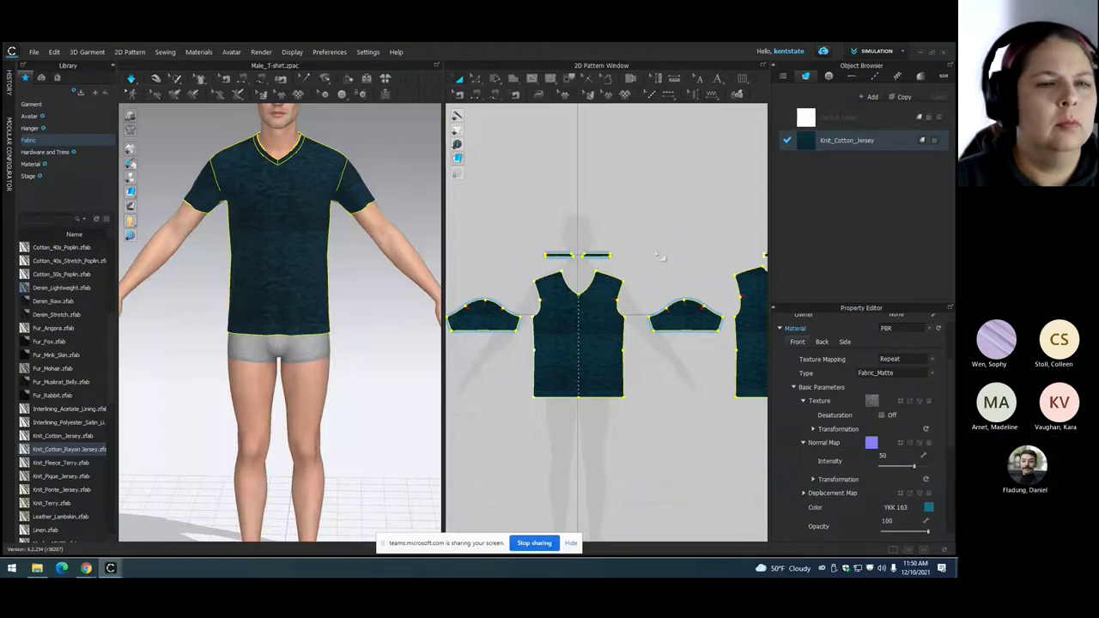
click(651, 229)
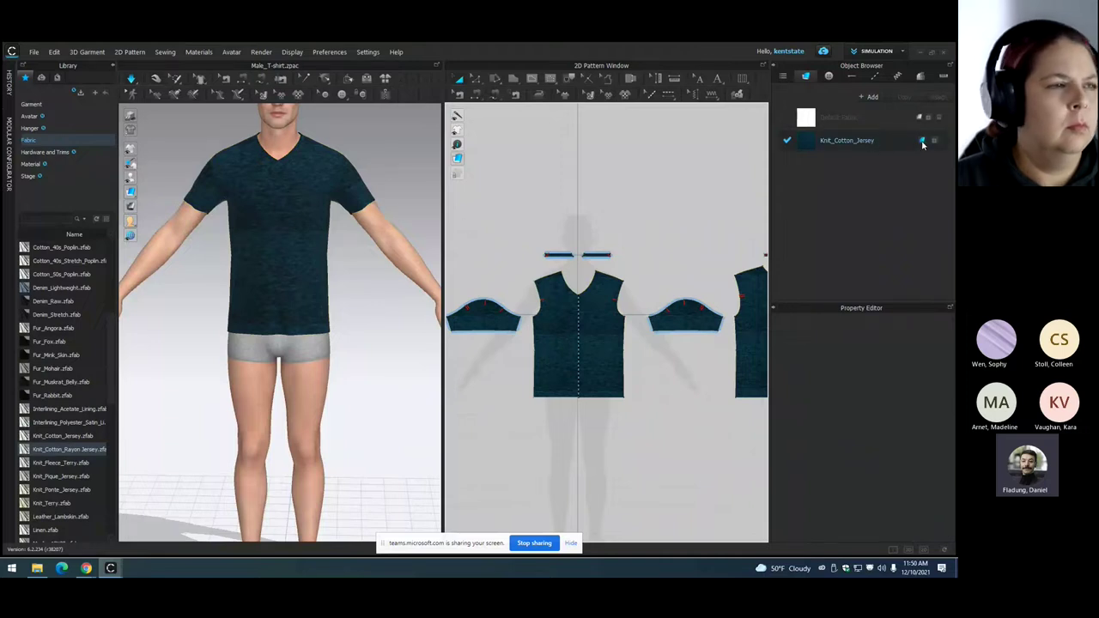
- Replace the Knit_Cotton_Jersey fabric's texture with BW_Stripe.jpeg from the Desktop
click(812, 140)
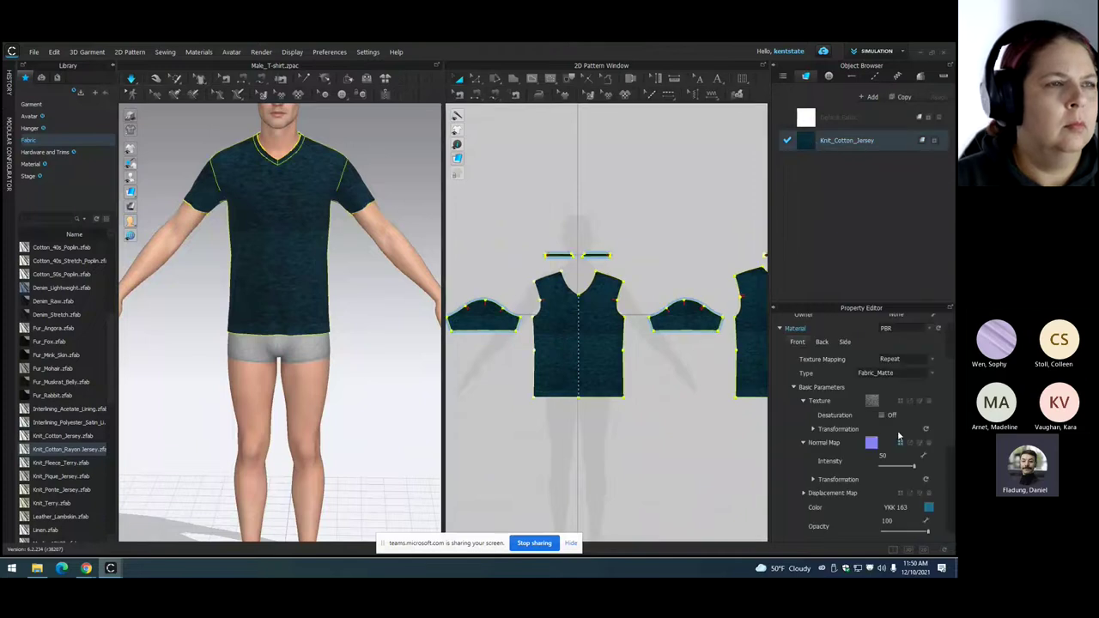
click(873, 401)
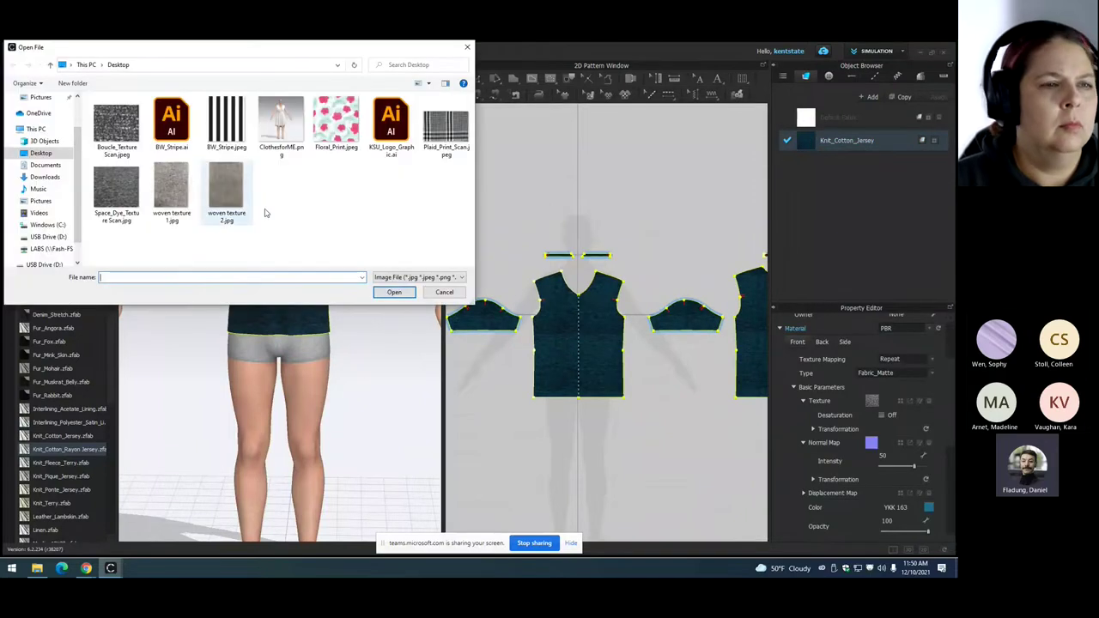
click(228, 120)
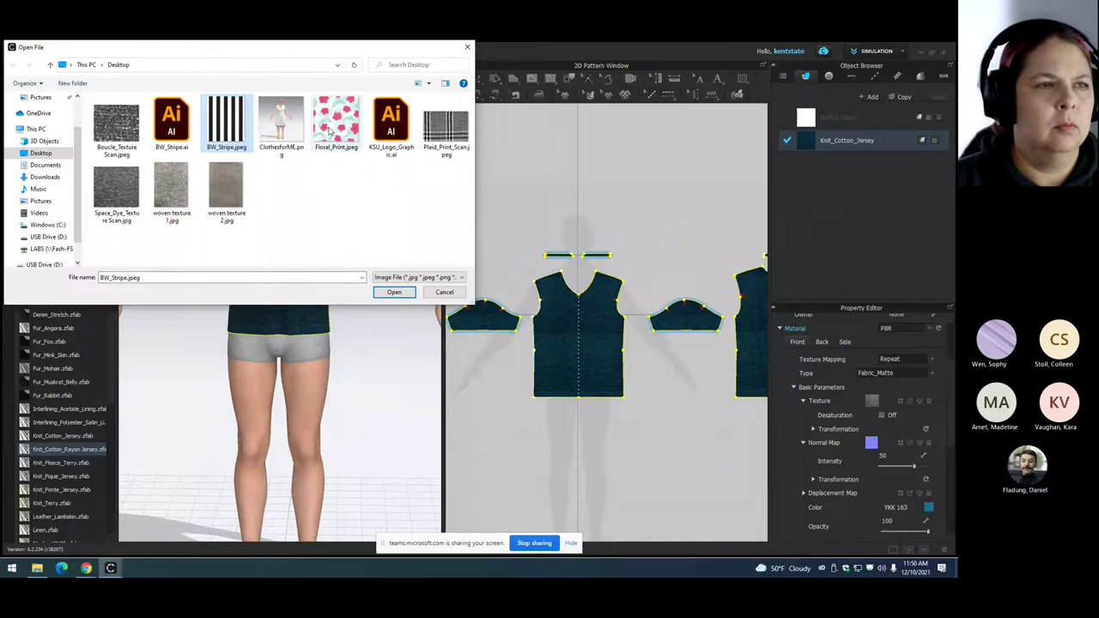
click(394, 292)
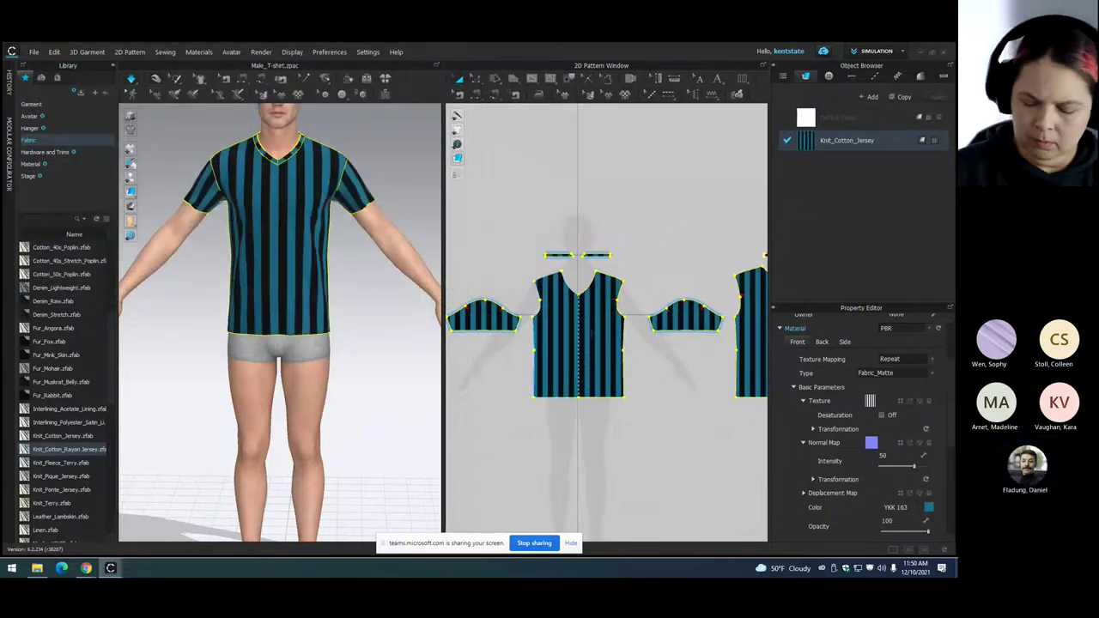
- Recolor the striped Knit_Cotton_Jersey fabric from the YKK Global Colors palette, trying YKK 001 and settling on YKK 047
click(929, 508)
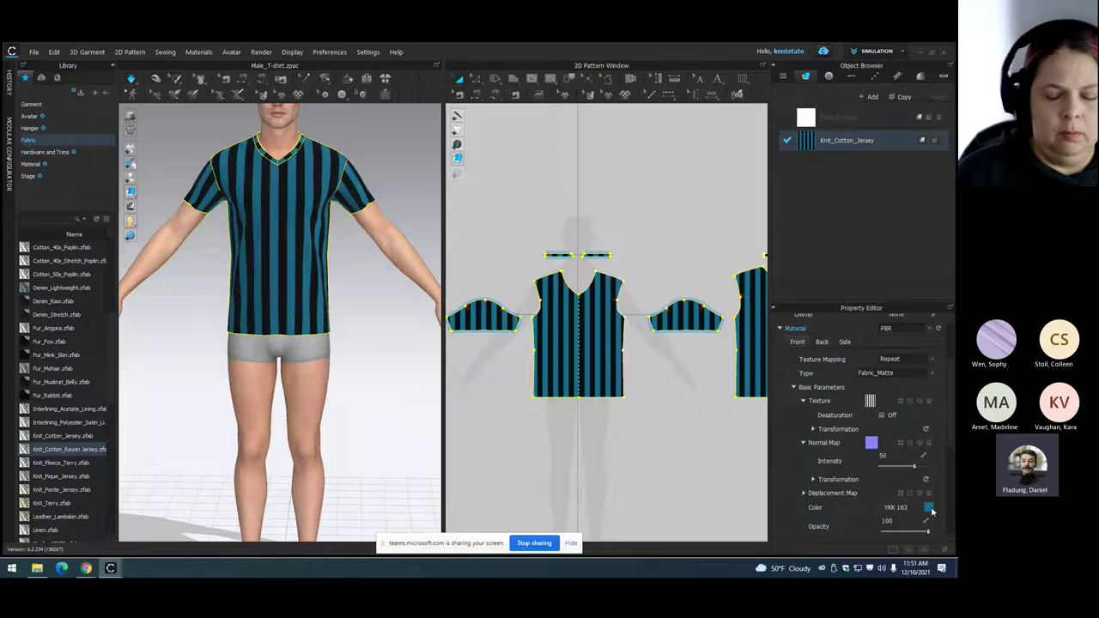
click(504, 189)
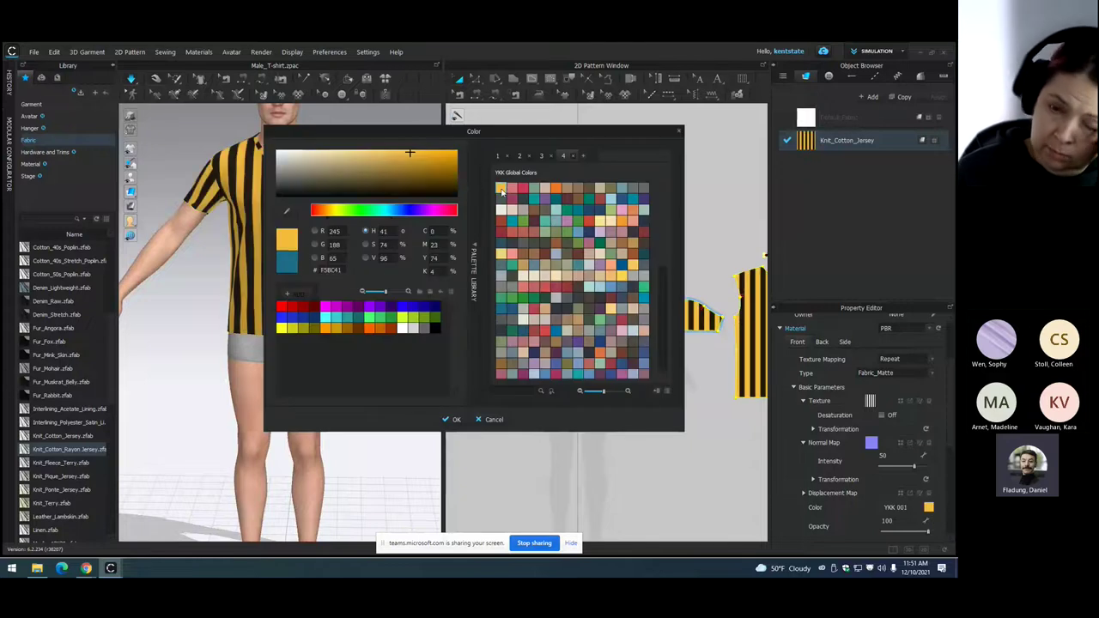
click(524, 221)
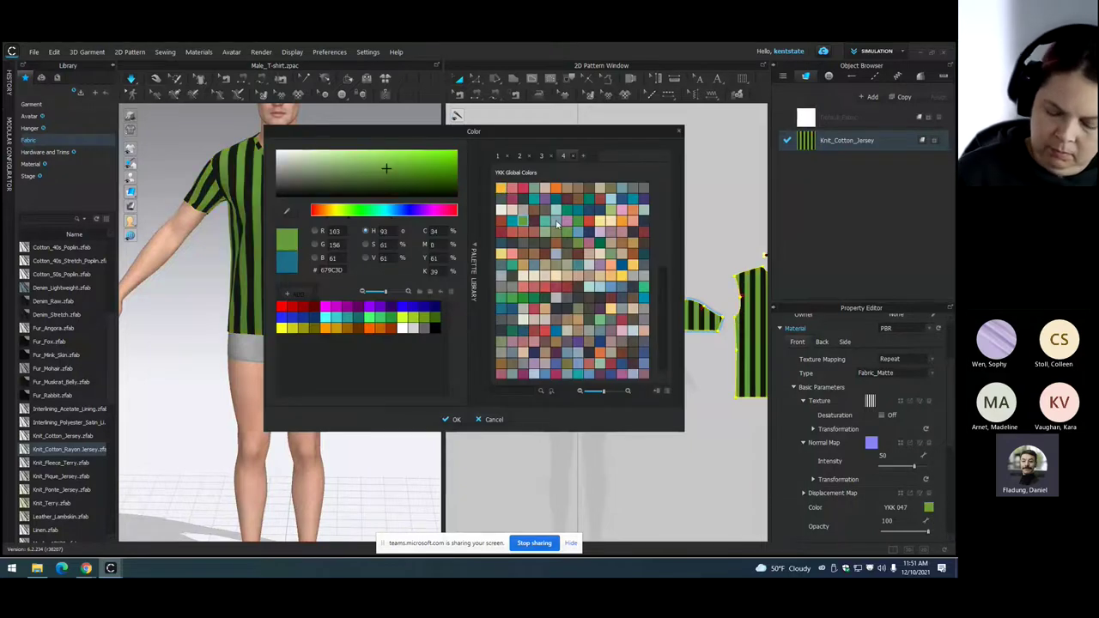
click(454, 420)
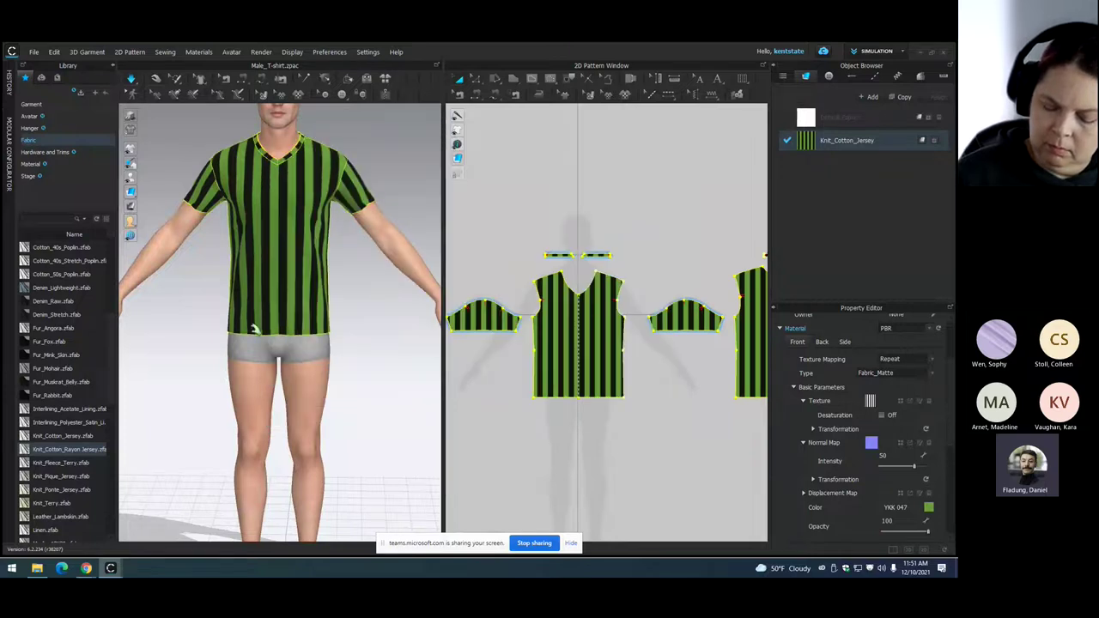
- Scale the stripe texture proportionally on the 3D T-shirt with Edit Texture, trying wide and very fine stripes and settling on moderately narrow ones
click(260, 97)
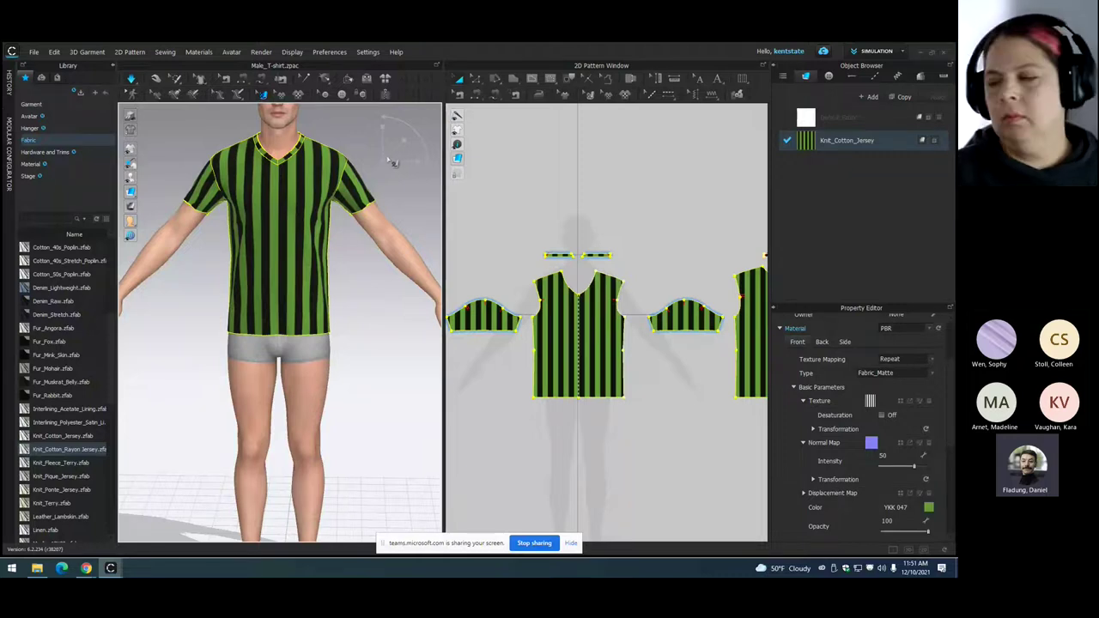
click(391, 161)
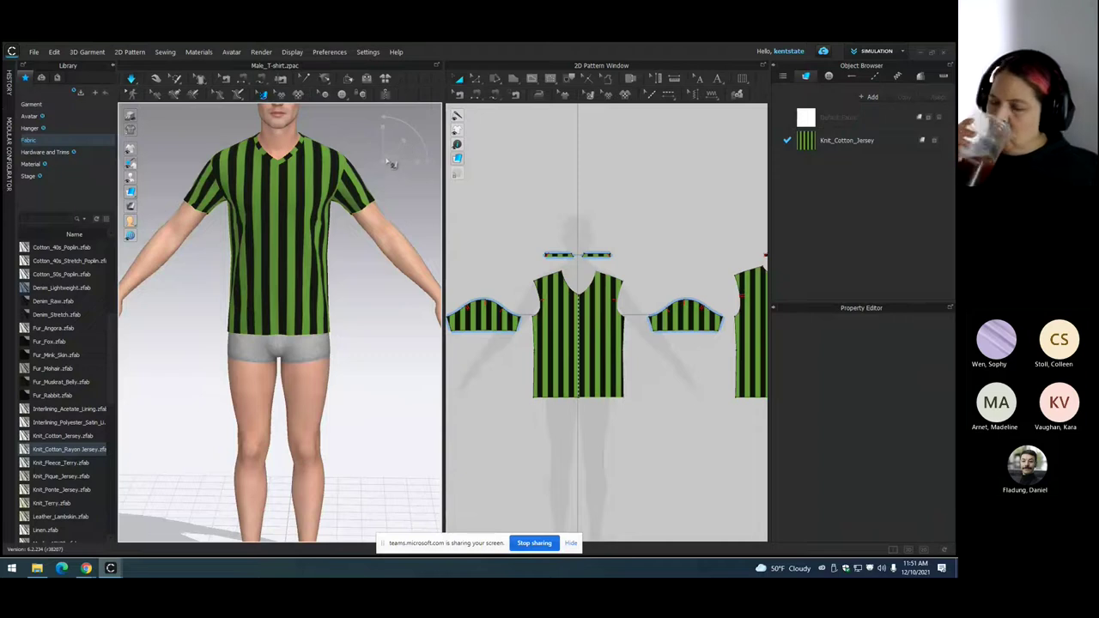
click(272, 192)
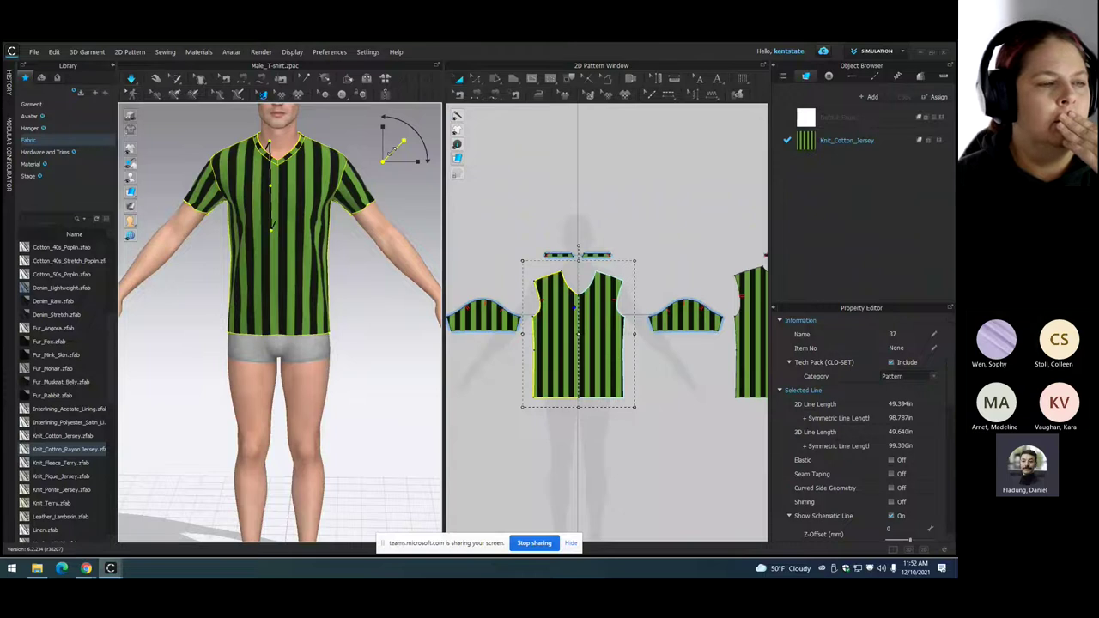
drag(403, 140, 477, 73)
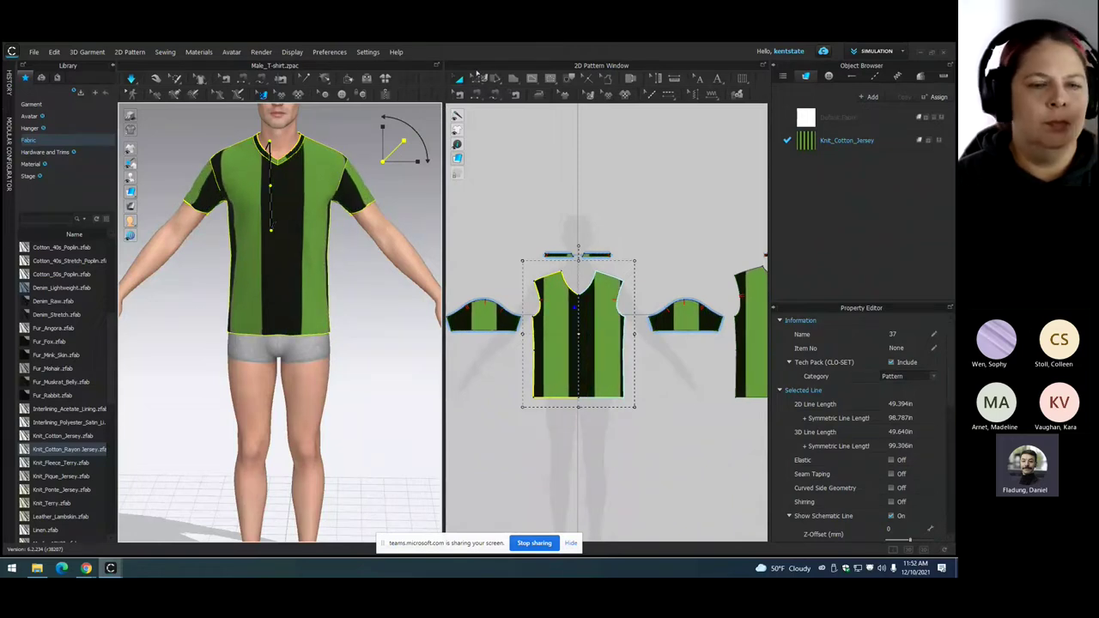
drag(478, 75, 434, 130)
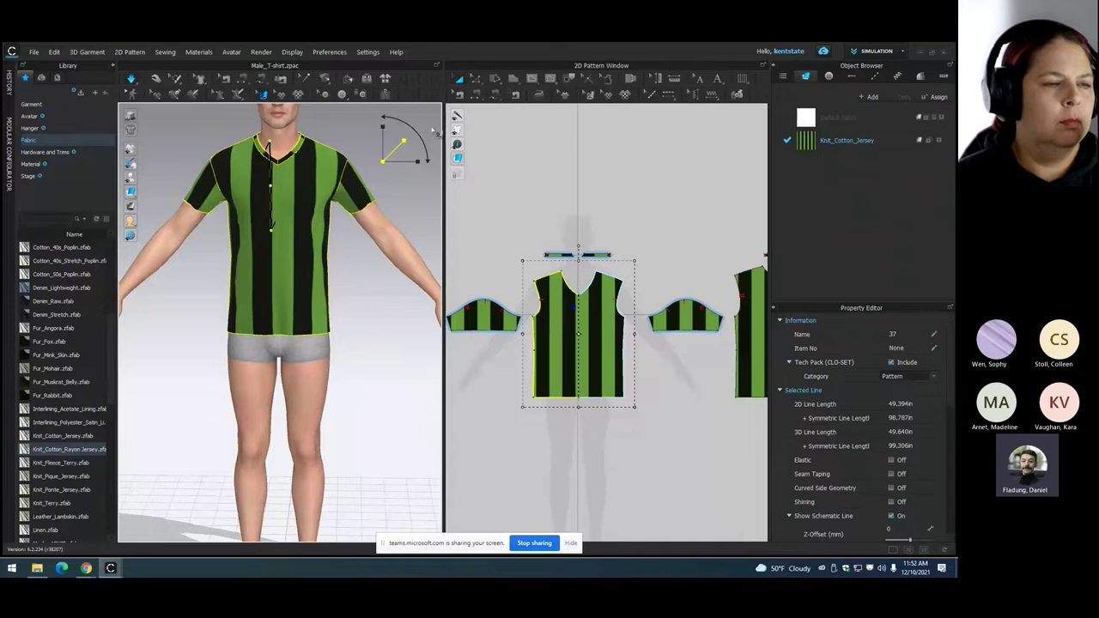
drag(435, 131, 385, 180)
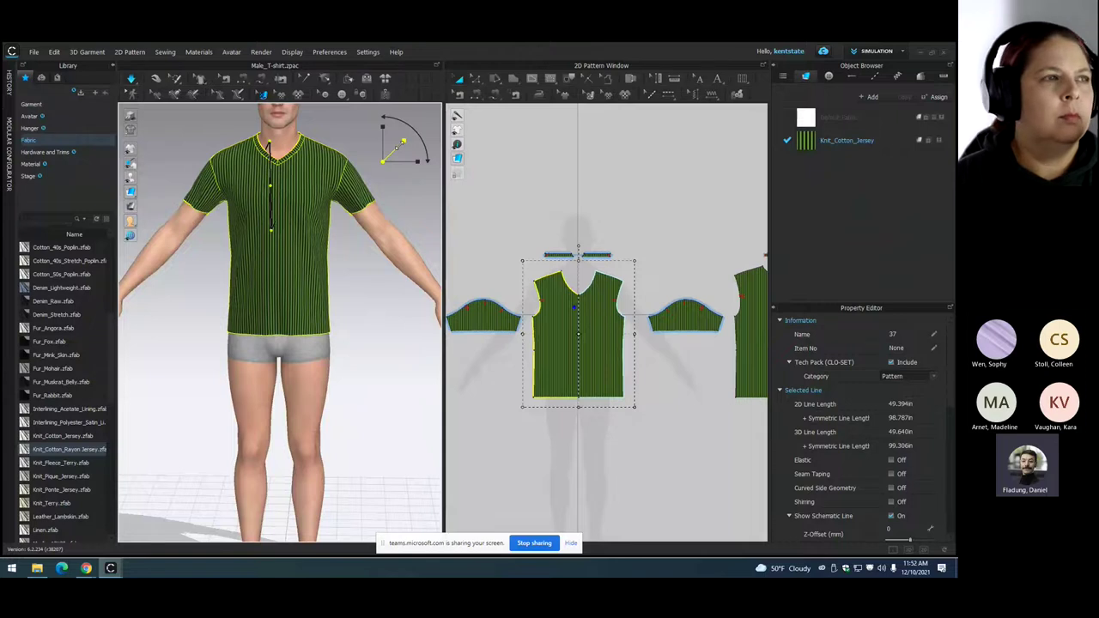
drag(402, 141, 405, 144)
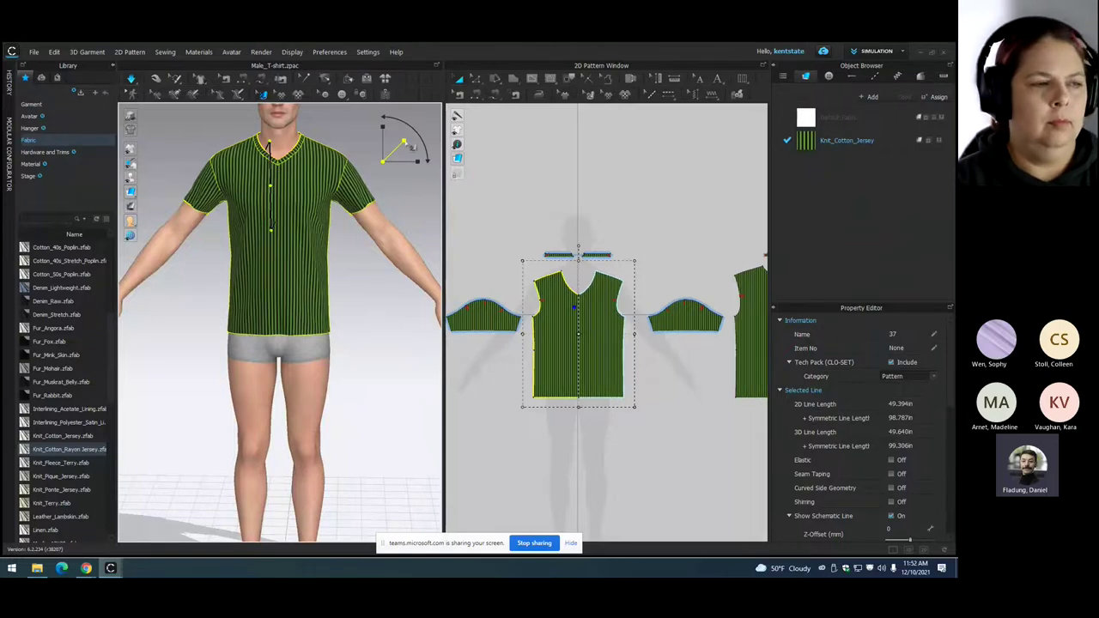
drag(410, 146, 432, 121)
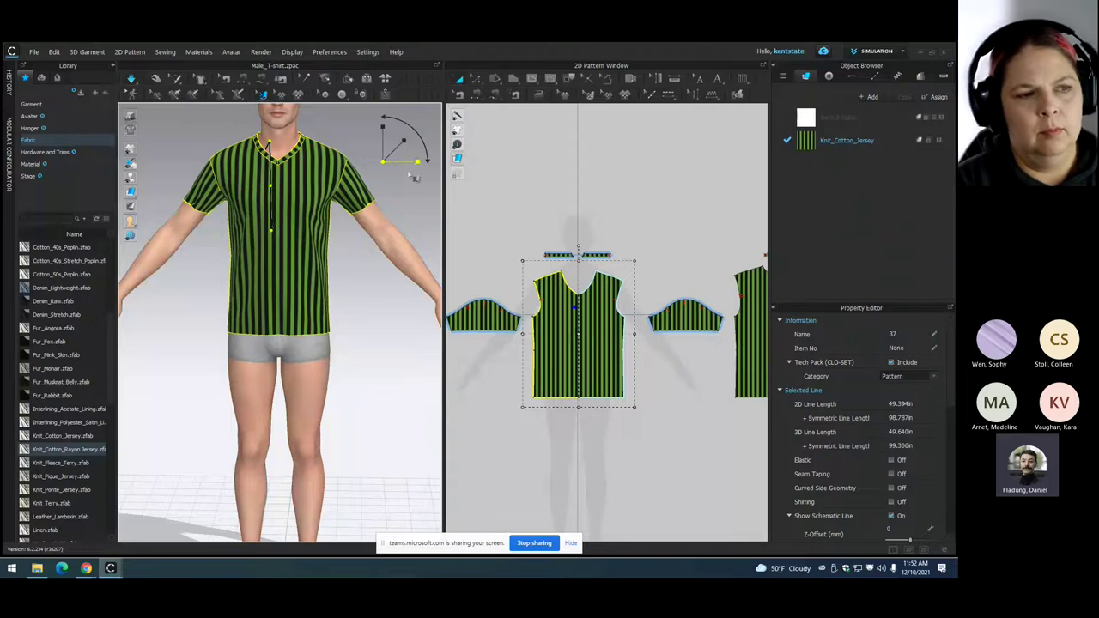
- Rotate the T-shirt's stripe texture so the stripes run horizontally, trying a slight diagonal, and deselect the shirt
mouse_move(470, 146)
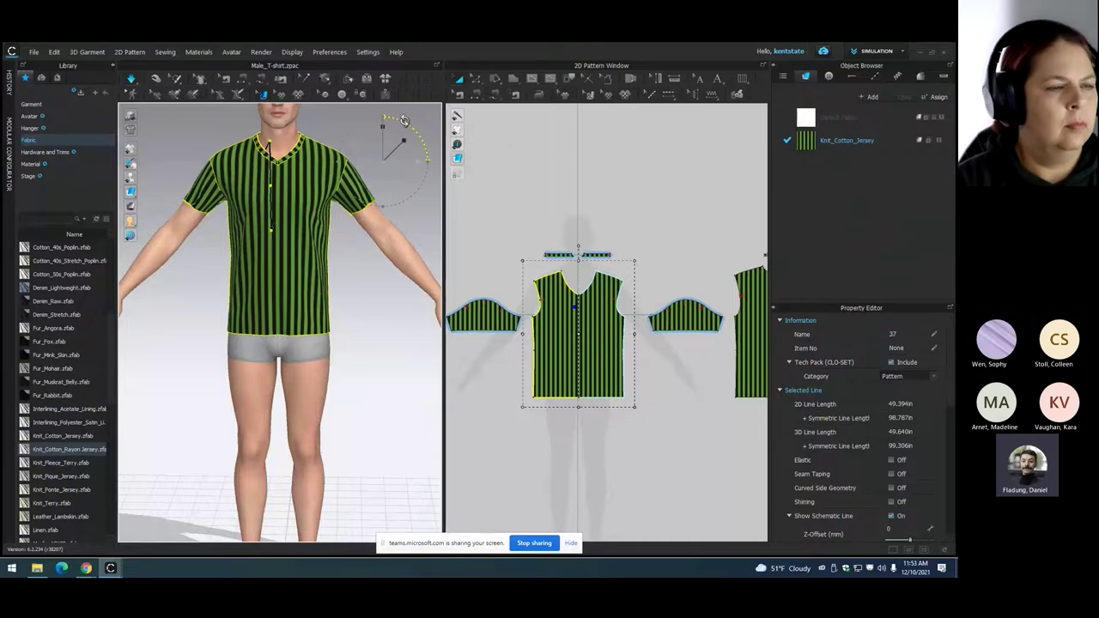
drag(404, 120, 336, 149)
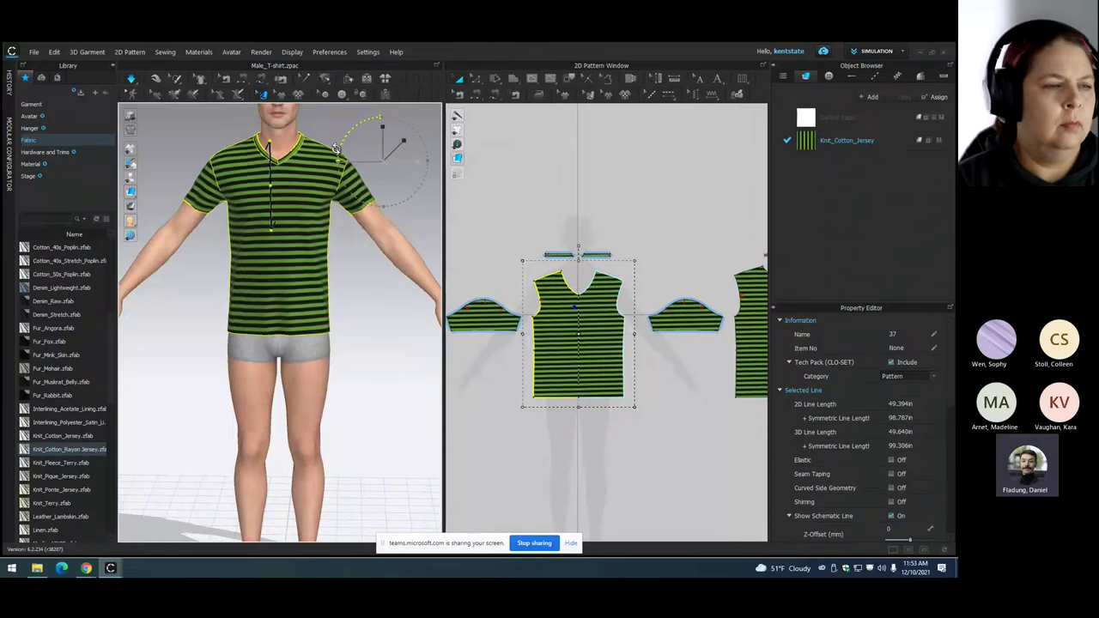
drag(335, 147, 336, 154)
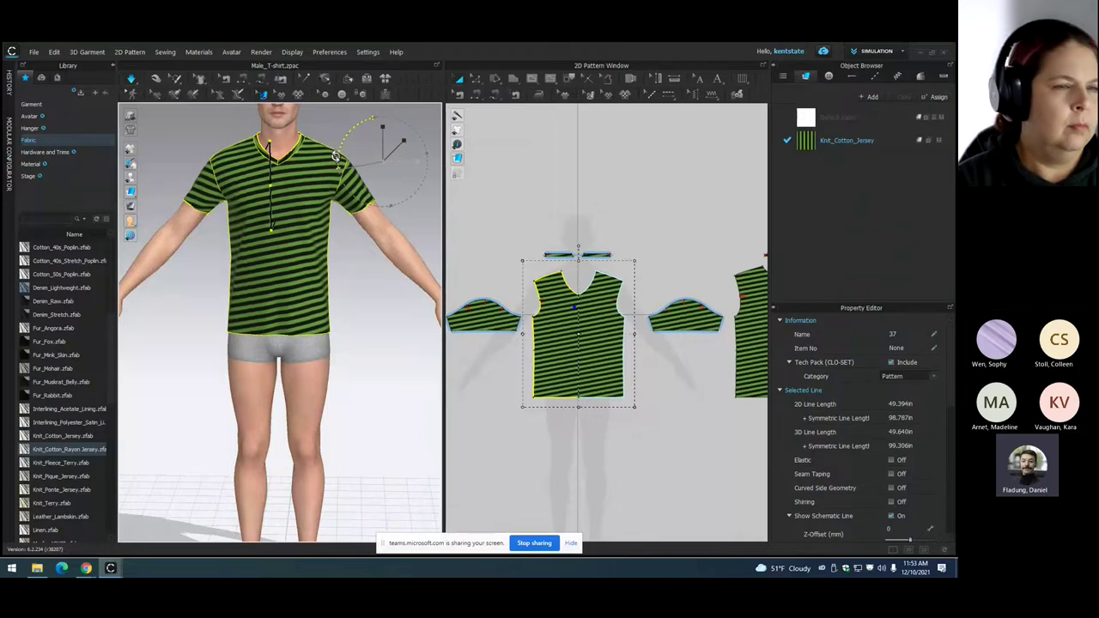
drag(336, 156, 338, 149)
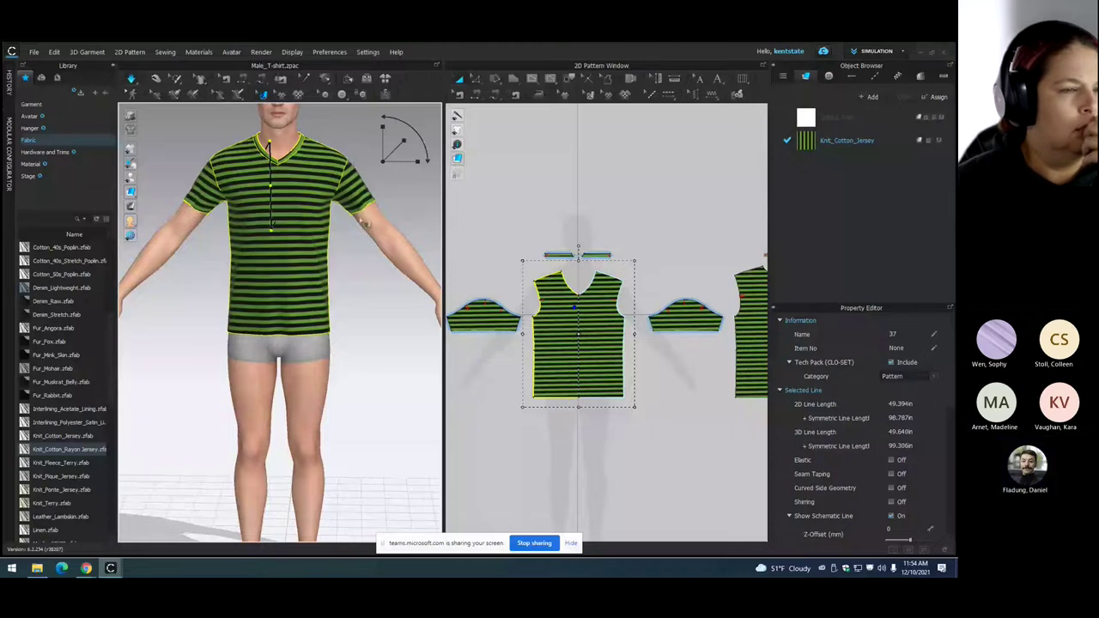
click(412, 195)
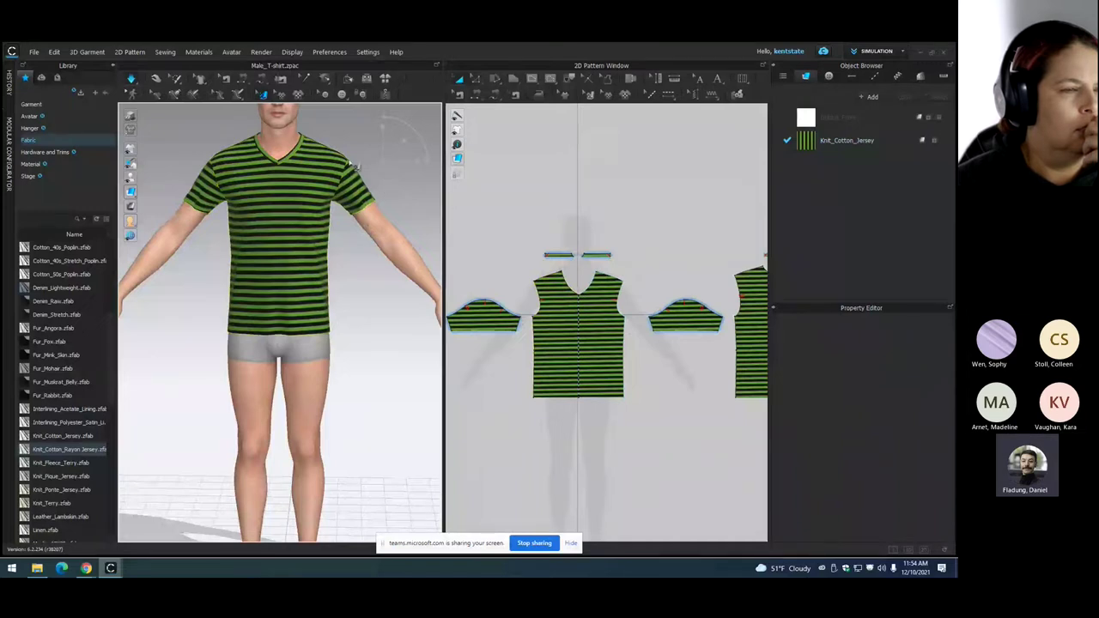
- Load KSU_Logo_Graphic.ai from the Desktop as a graphic, using its KSU_Logo_Graphic_1 artwork
click(297, 95)
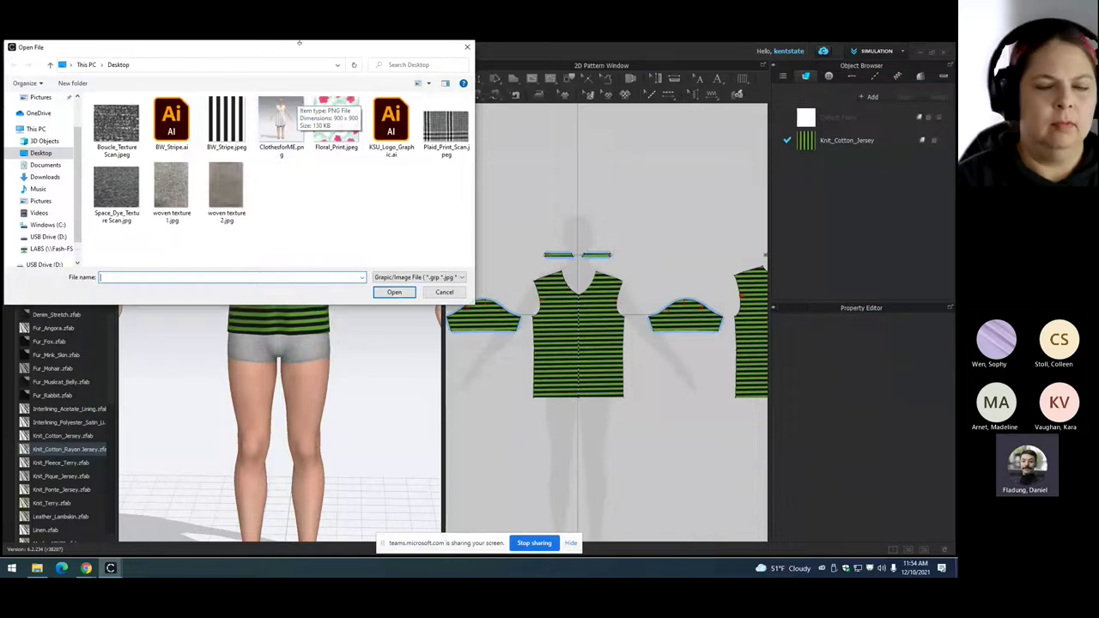
click(391, 128)
click(394, 292)
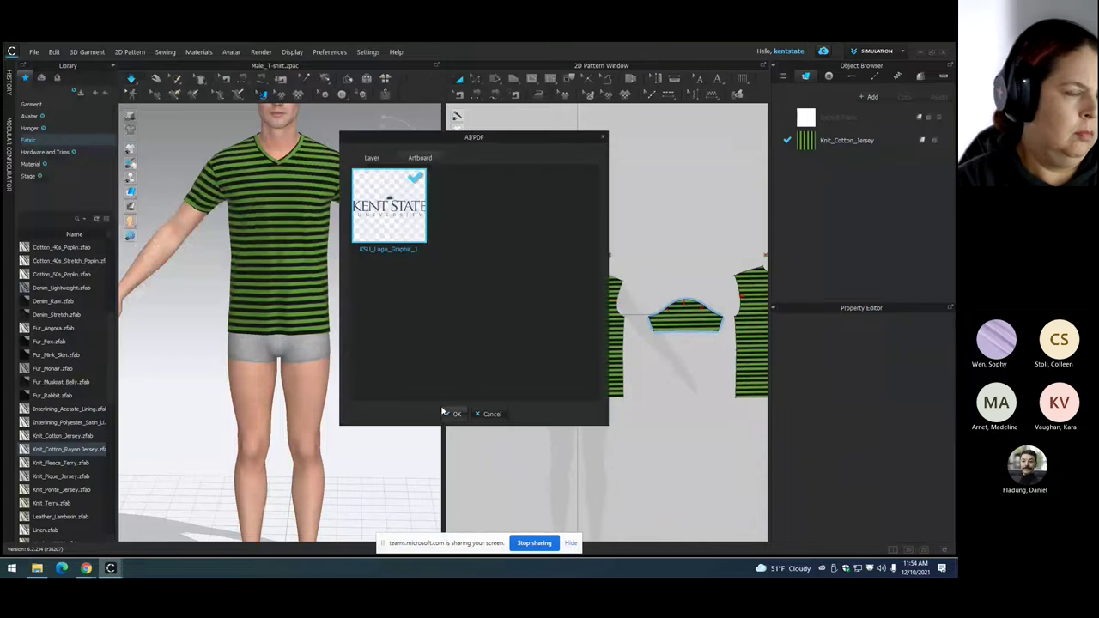
click(451, 412)
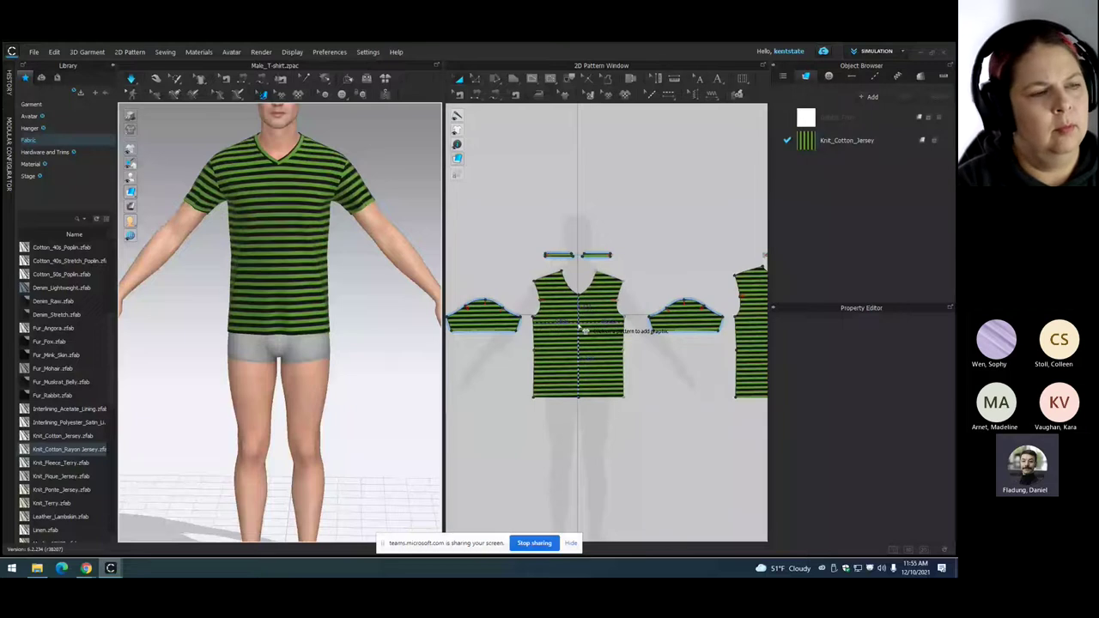
- Place the logo graphic on the chest of the front pattern piece with a width of 11.715 in, and select it
click(583, 329)
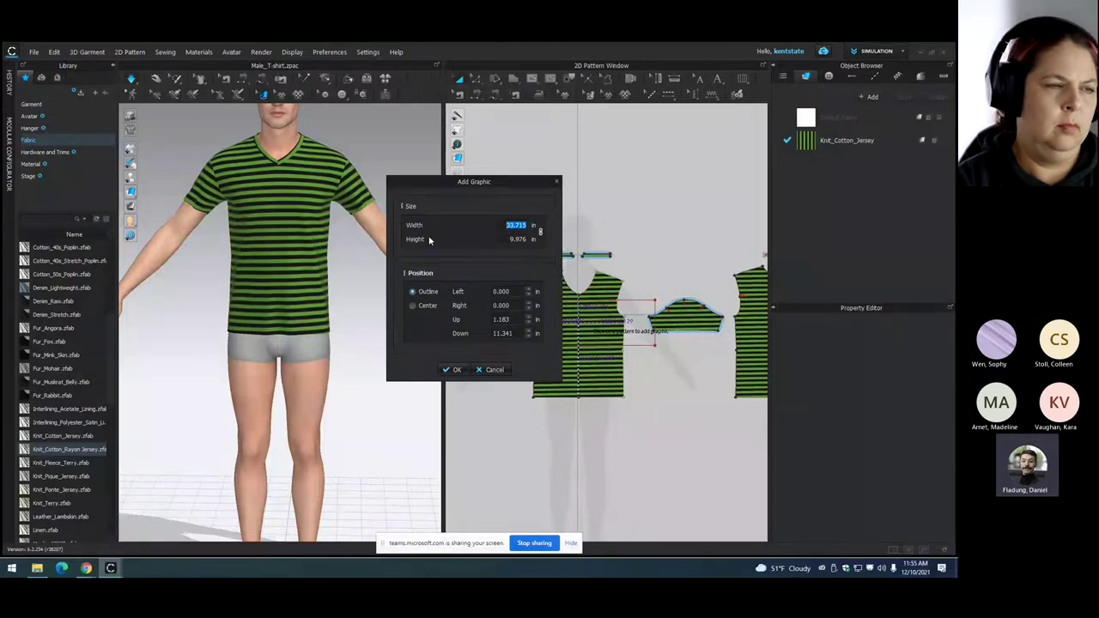
text(30.715)
key(Return)
text(27.715)
key(Return)
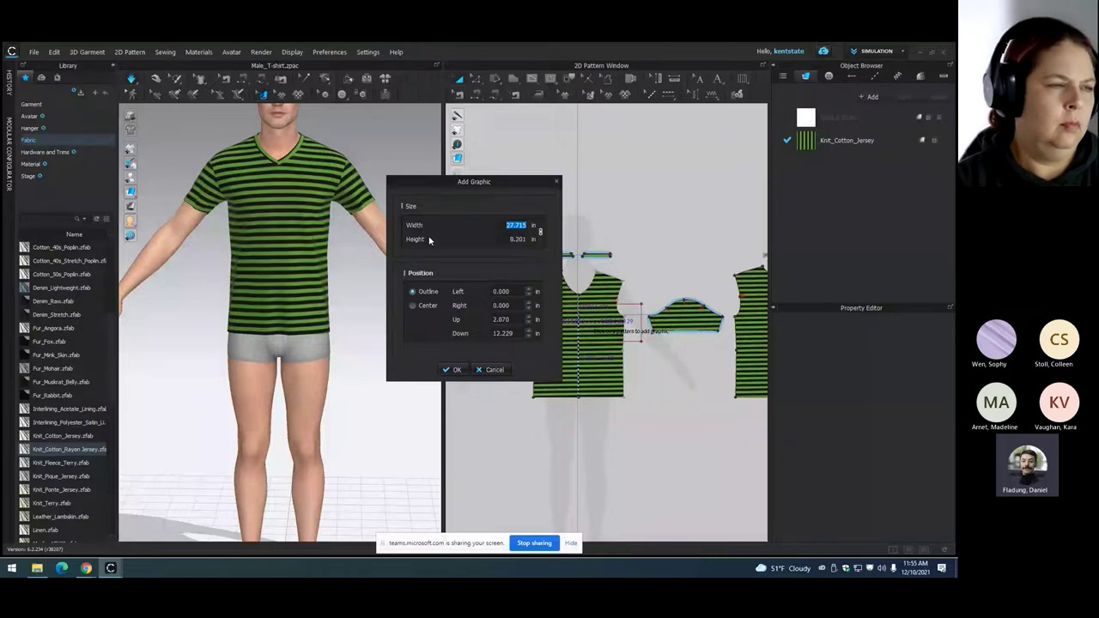
text(13.715)
key(Return)
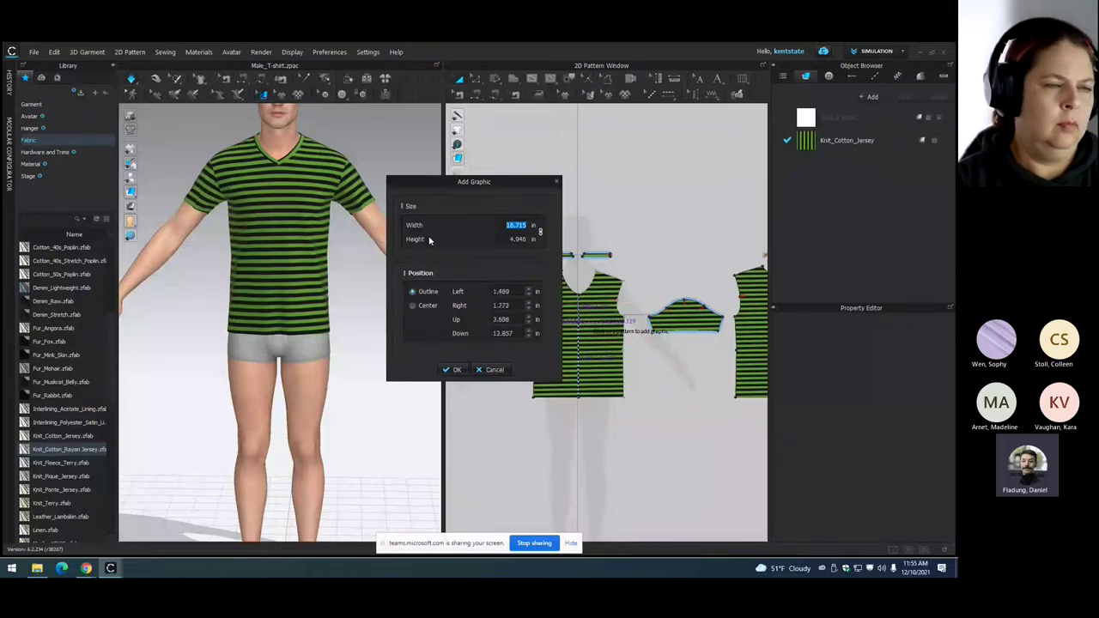
text(12.715)
key(Return)
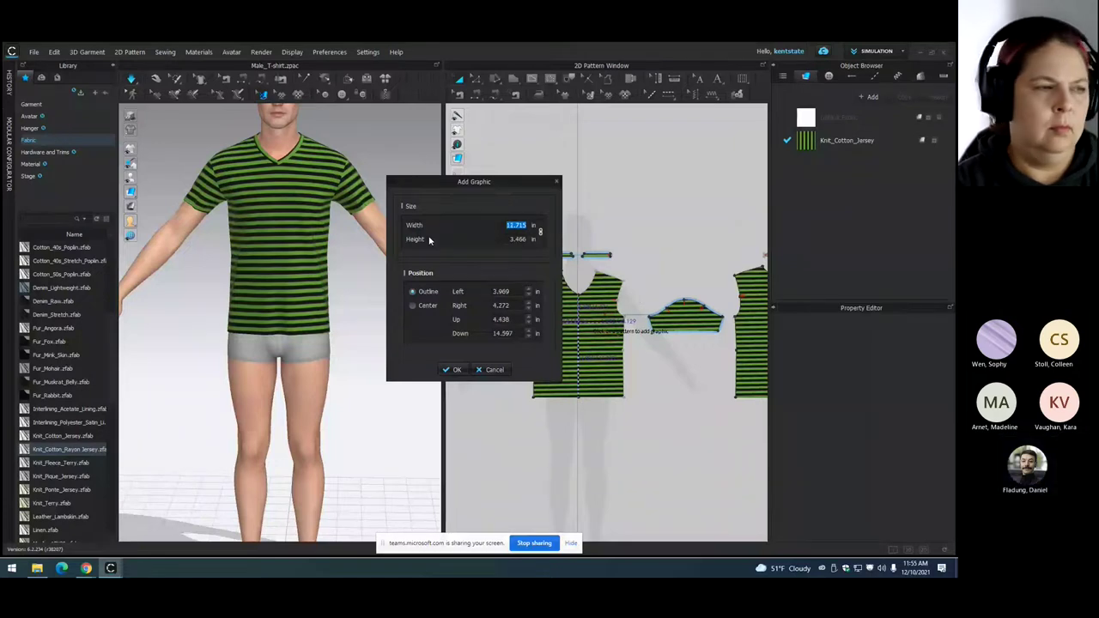
click(455, 369)
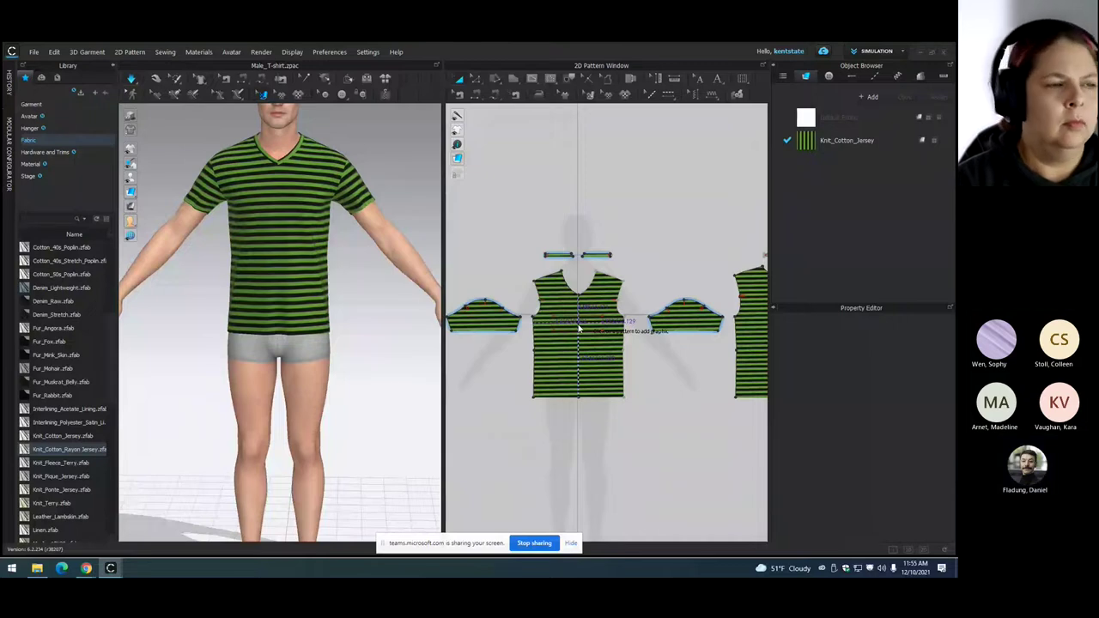
click(579, 327)
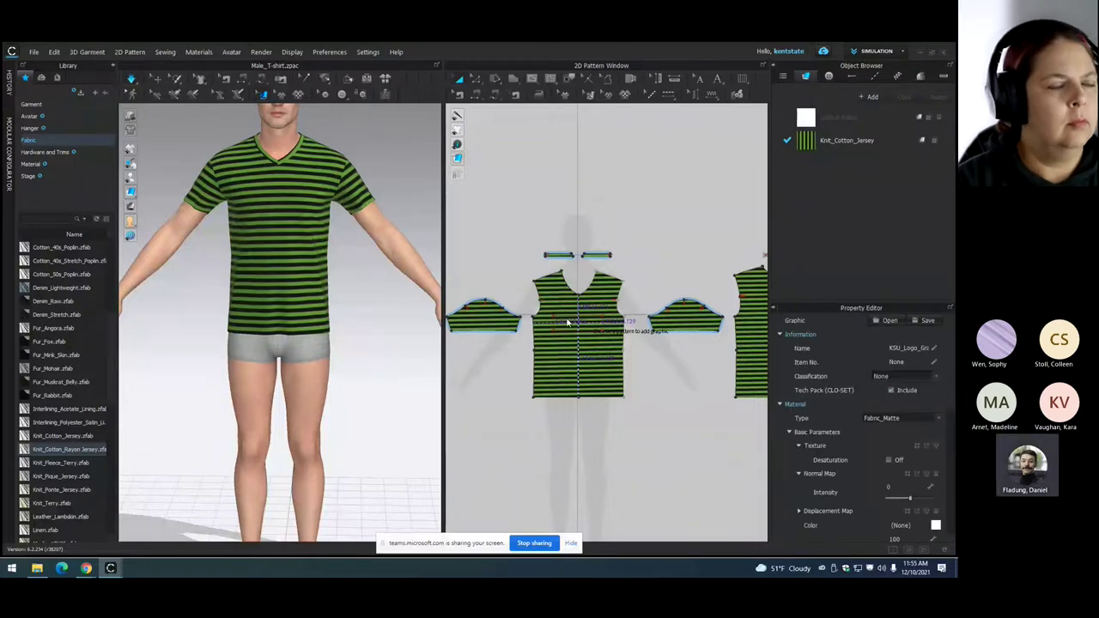
click(568, 322)
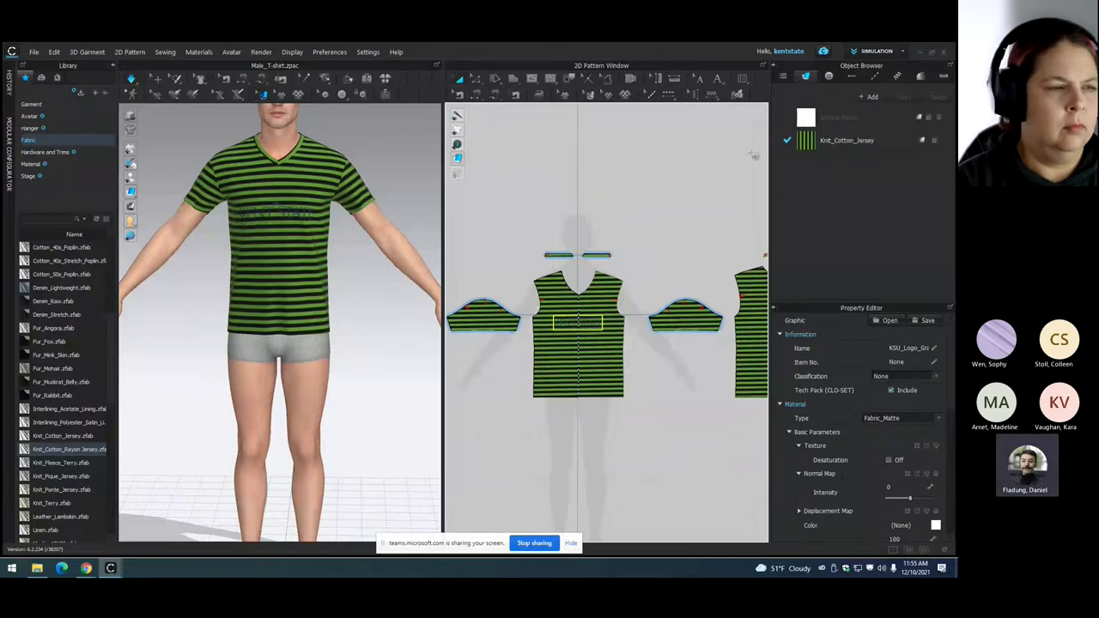
- Recolor the Knit_Cotton_Jersey fabric to YKK 136 and select the logo graphic on the 3D T-shirt
click(807, 142)
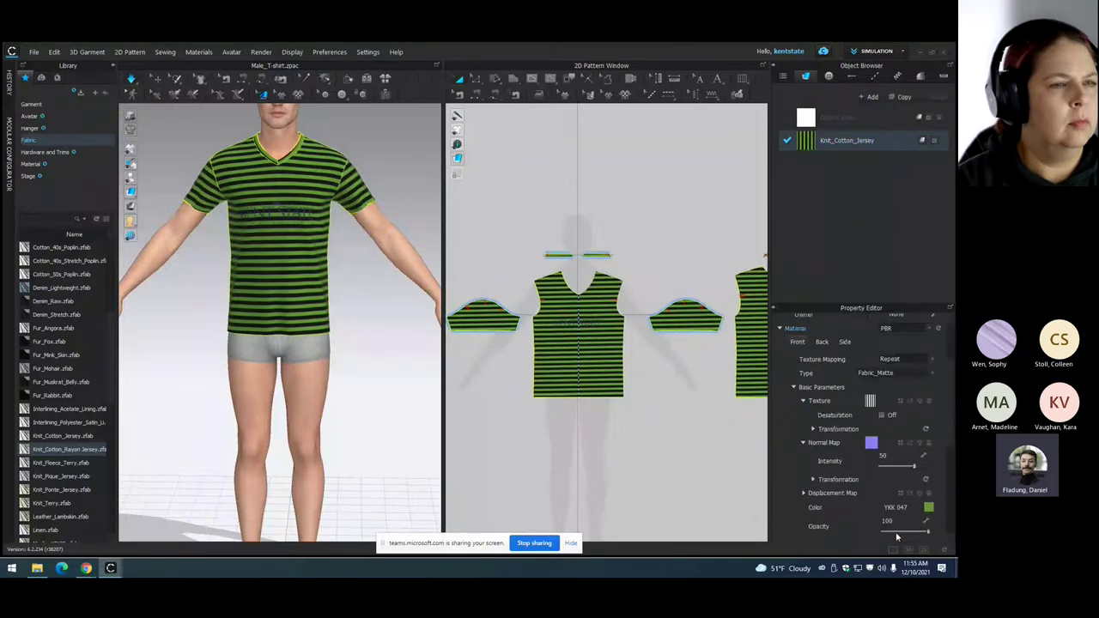
click(928, 507)
click(522, 285)
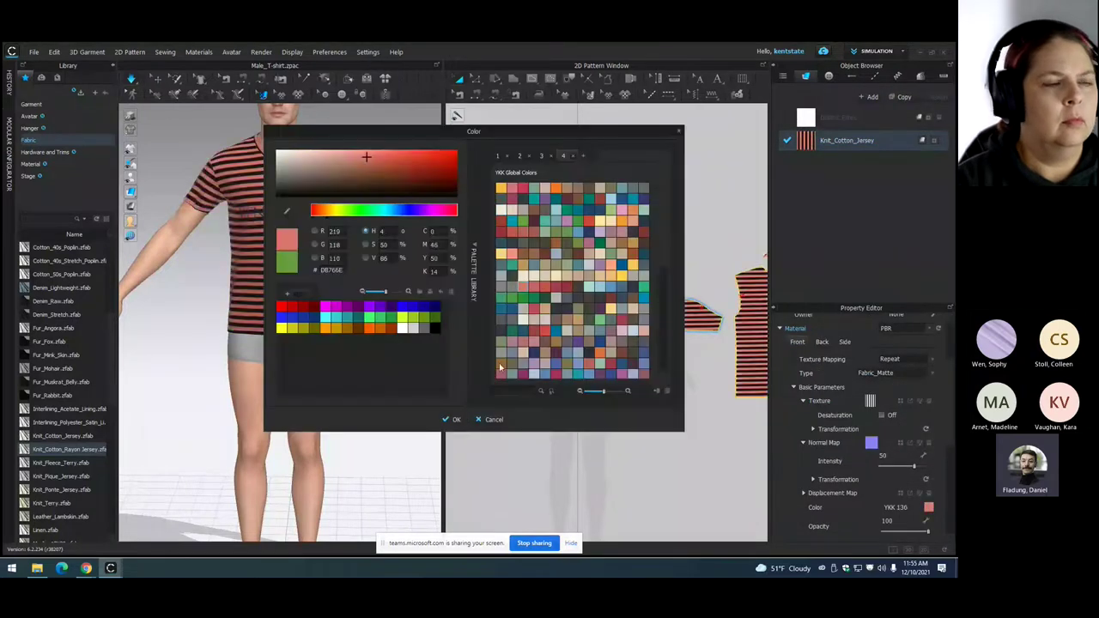
click(456, 420)
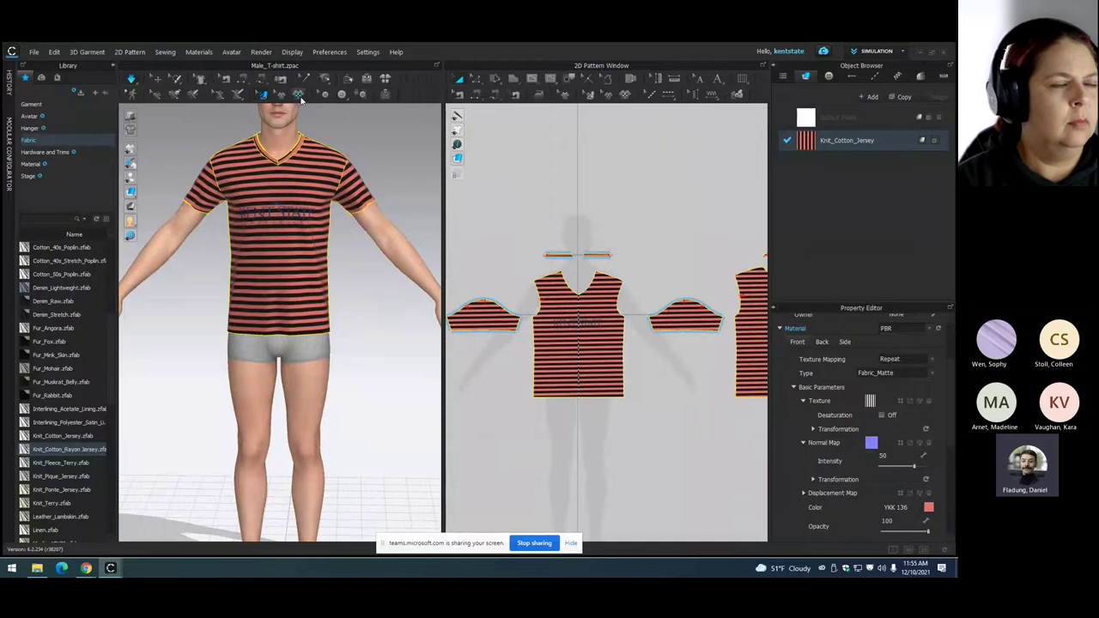
click(299, 214)
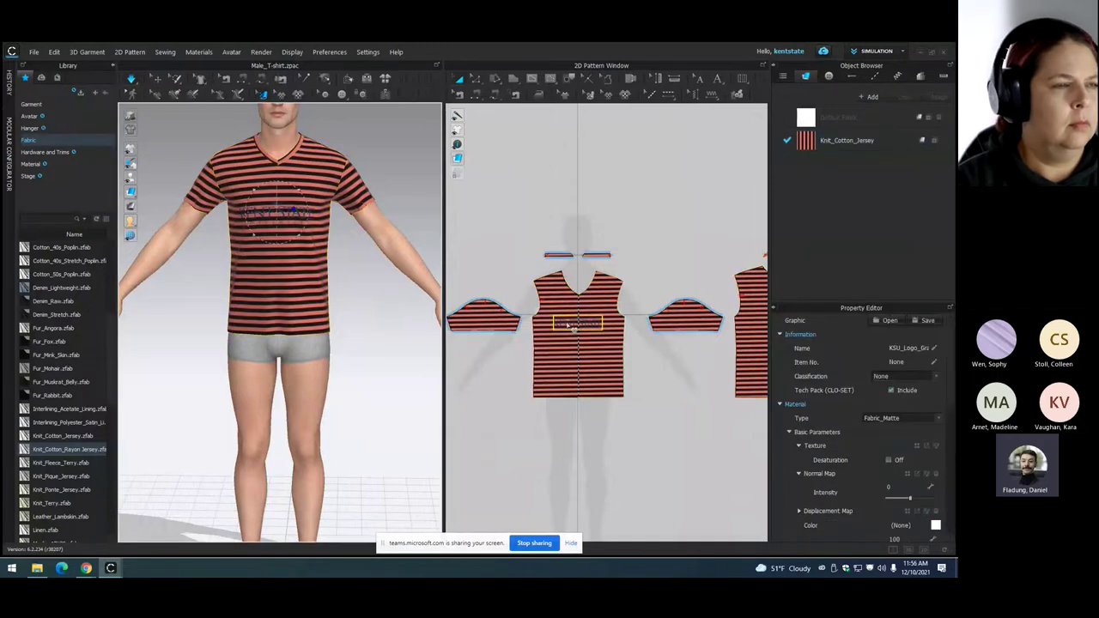
- Move the logo graphic higher on the chest of the front pattern piece with the Edit Texture tool
click(568, 327)
drag(574, 329, 573, 319)
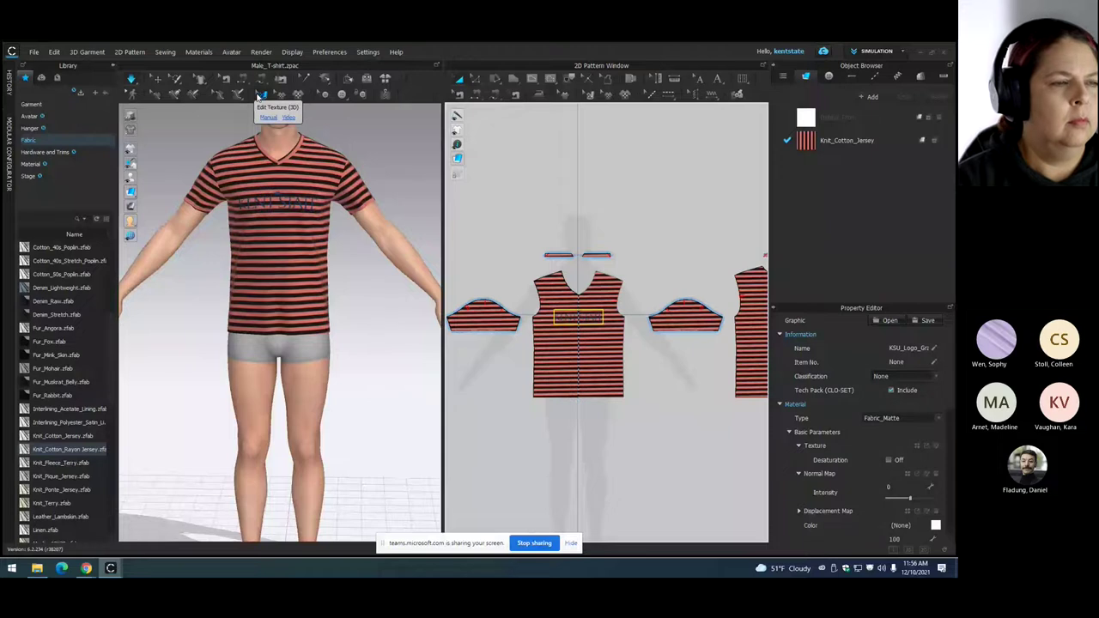
click(260, 95)
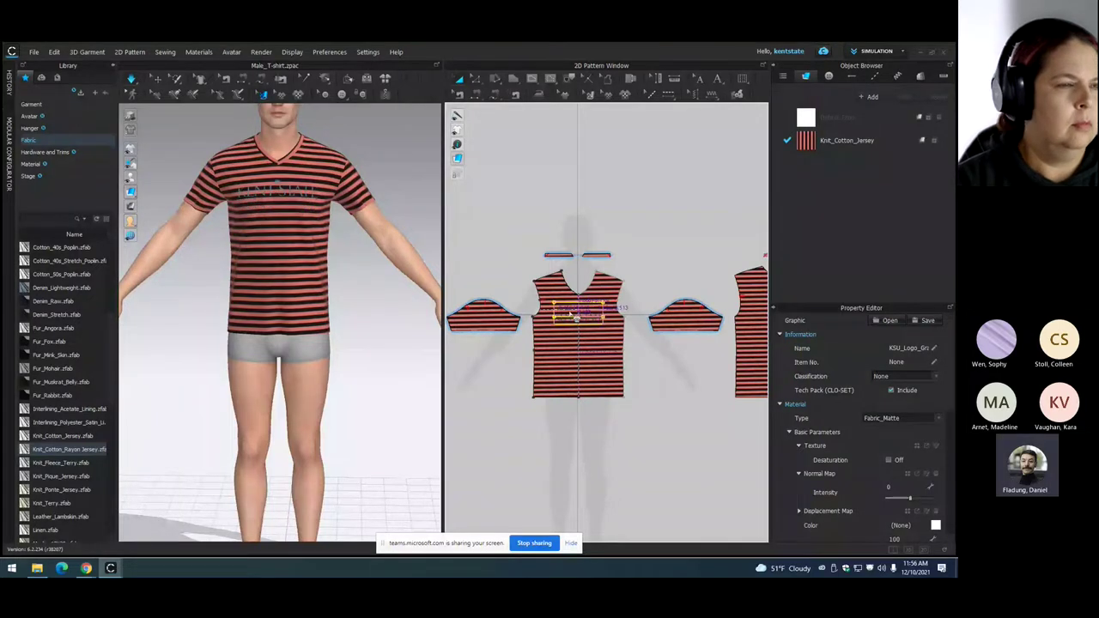
drag(571, 314, 565, 319)
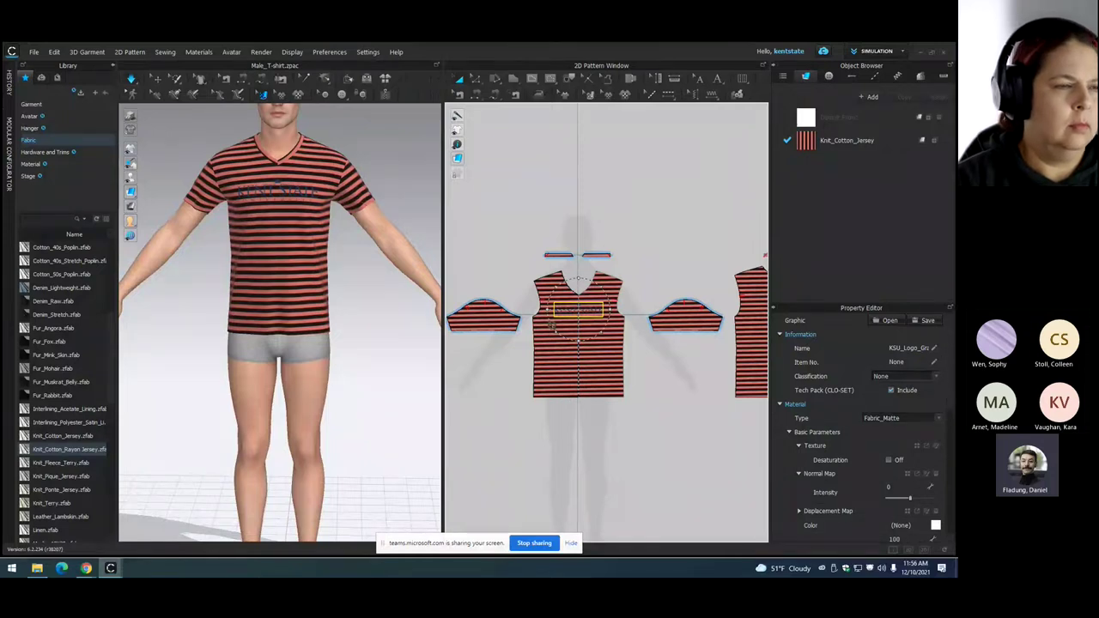
- Rotate the logo graphic to vertical and move it to the lower side of the front piece, trying a lengthwise stretch and undoing it
drag(551, 326, 608, 357)
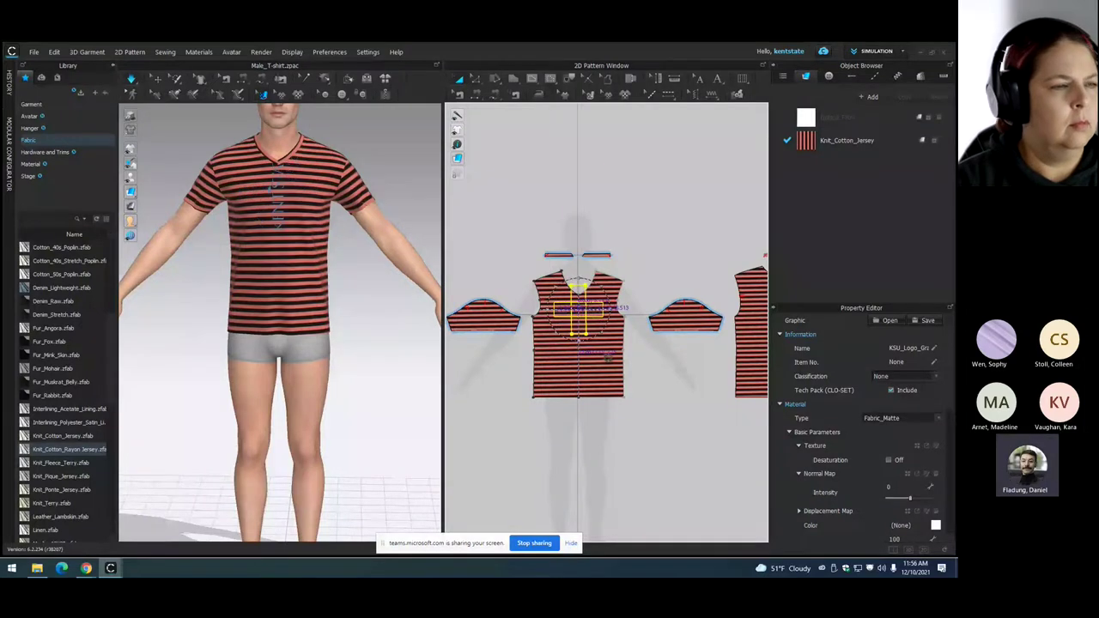
drag(585, 321, 560, 376)
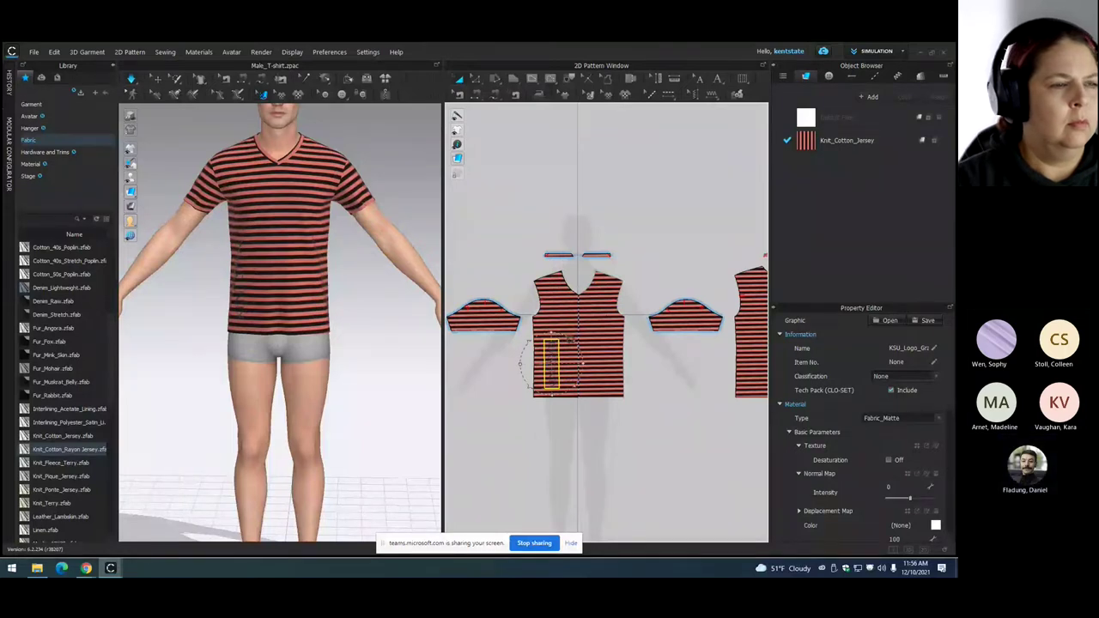
drag(554, 340, 555, 314)
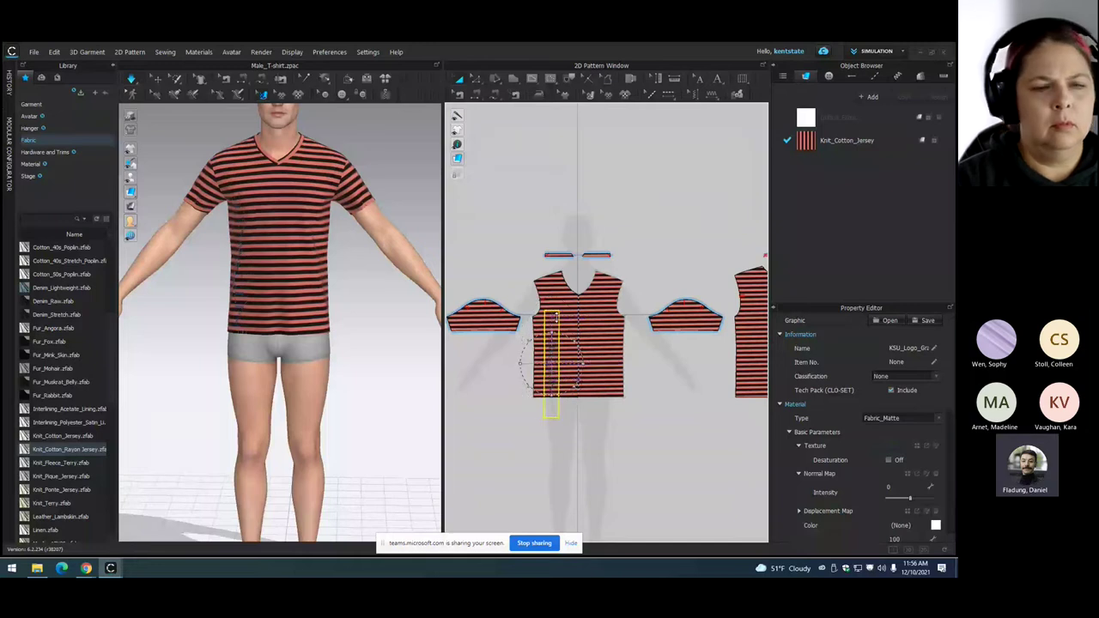
key(ctrl+z)
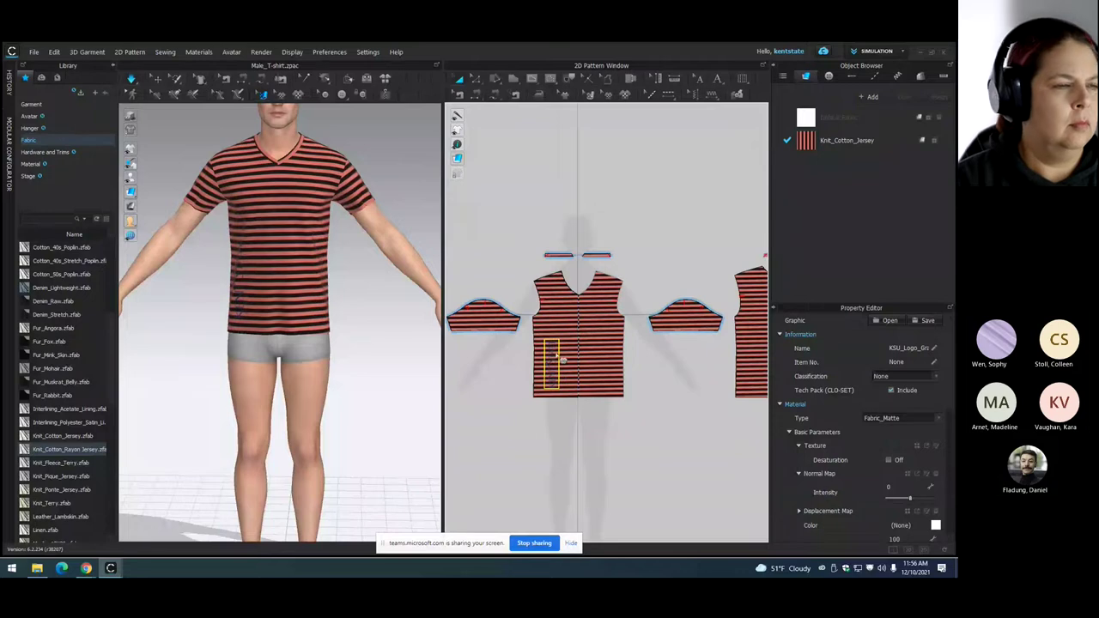
- Enlarge the vertical logo graphic proportionally and move it up against the side edge of the front pattern piece
click(560, 359)
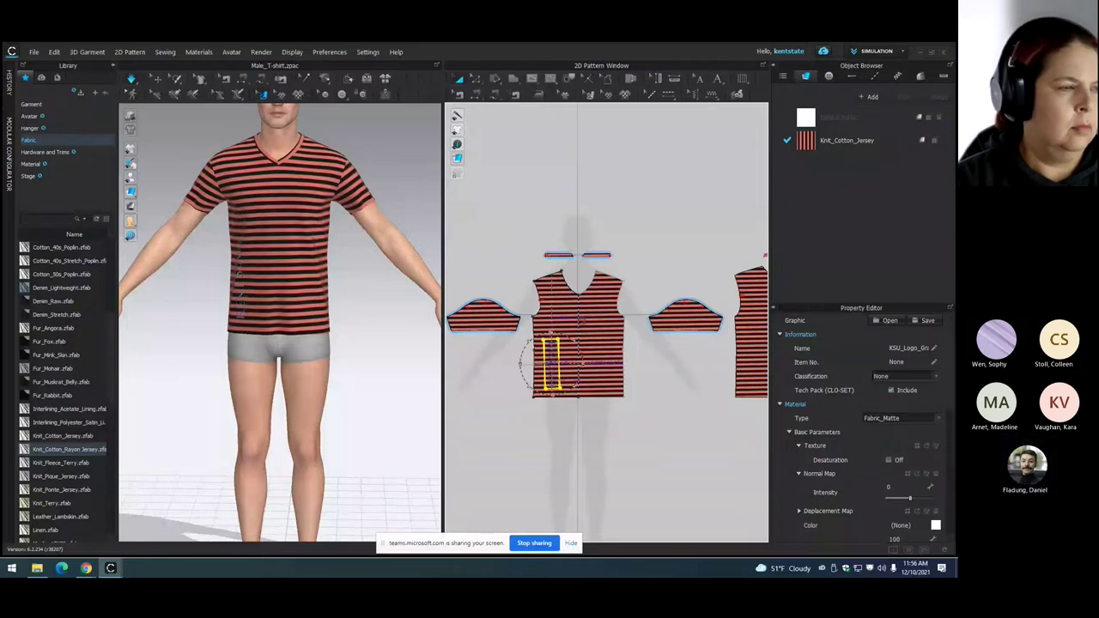
drag(523, 378, 520, 393)
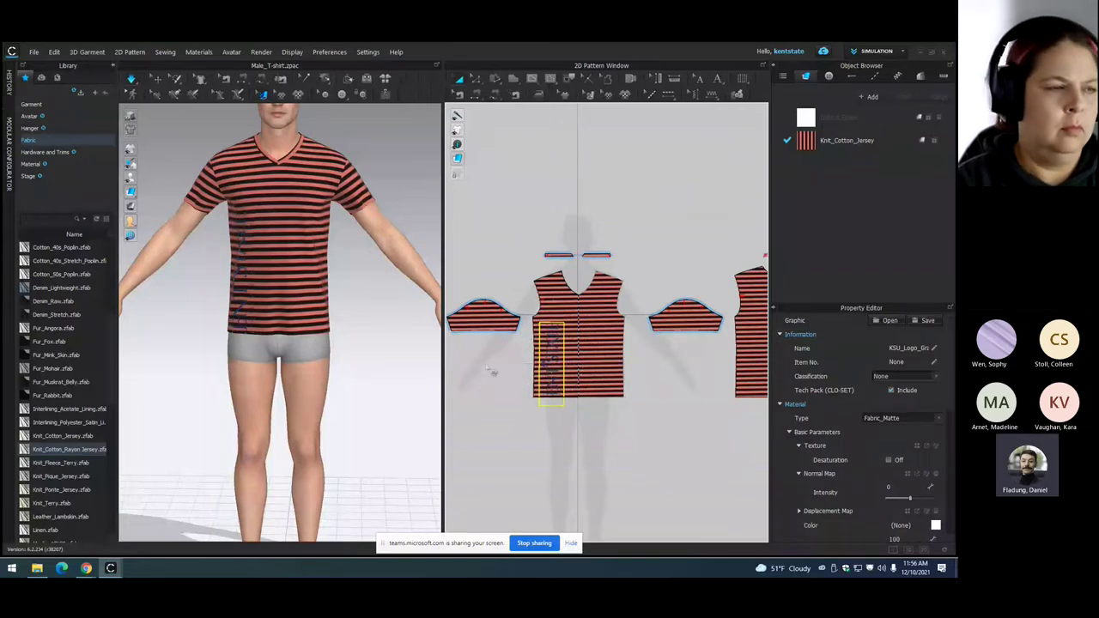
drag(554, 363, 554, 351)
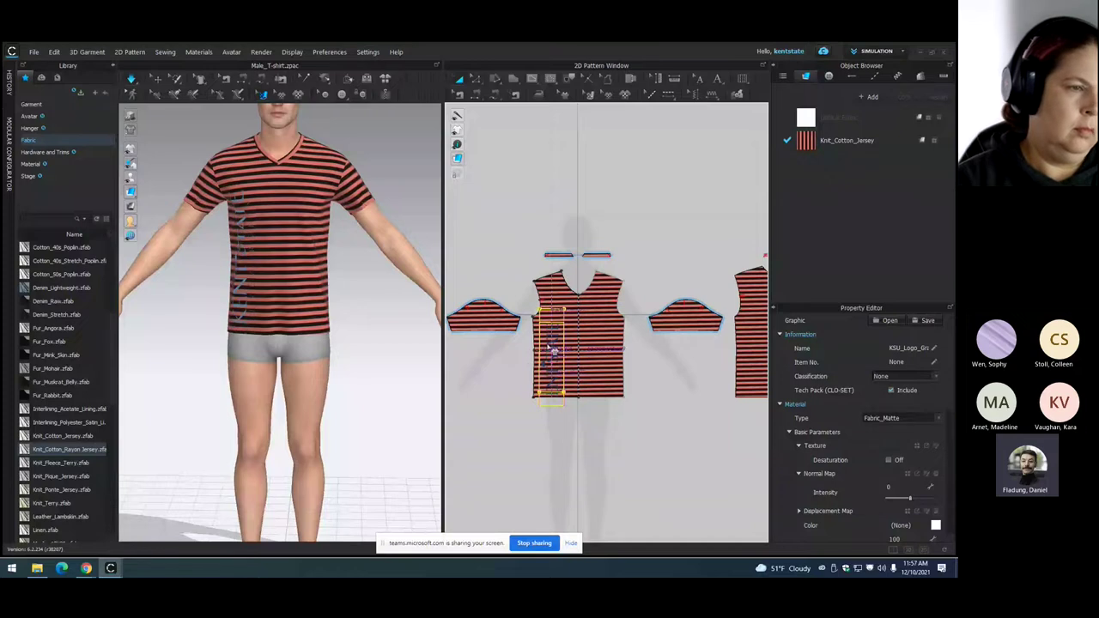
mouse_move(326, 333)
right_down()
mouse_move(388, 330)
mouse_move(385, 318)
mouse_move(369, 319)
mouse_move(339, 347)
right_up()
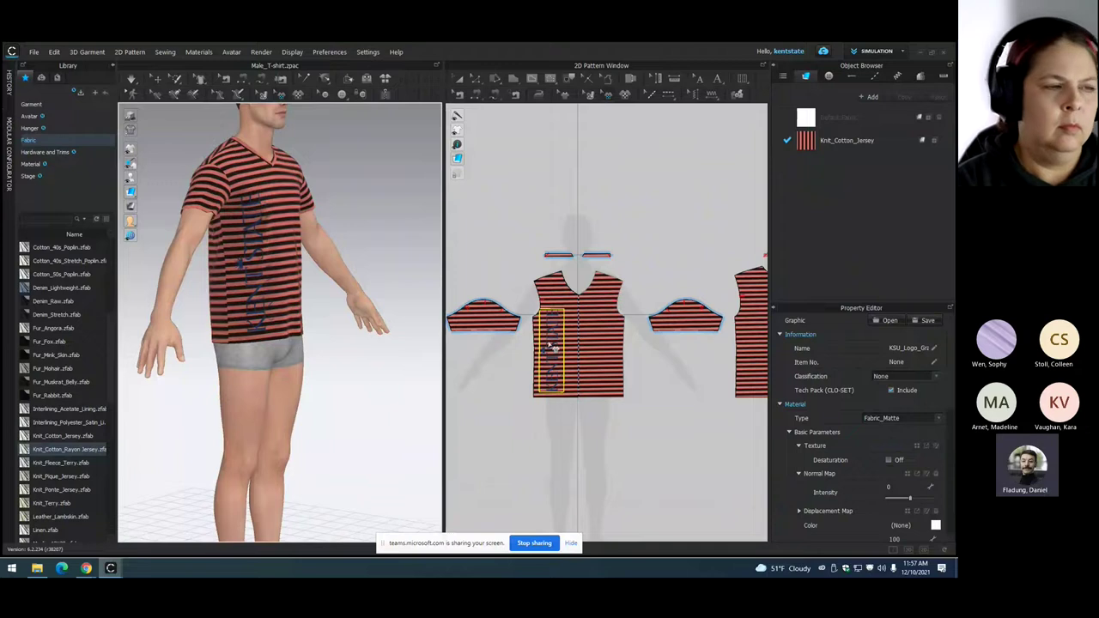
drag(552, 345, 556, 338)
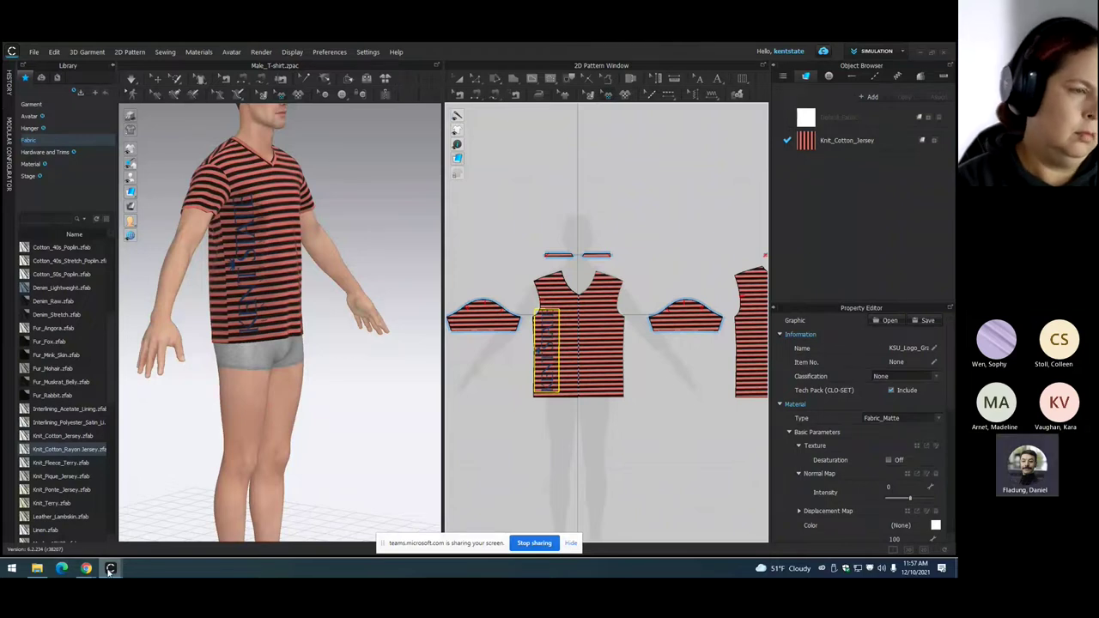
- Switch from the male T-shirt project to the ClothesforME.zprj dress project
mouse_move(110, 569)
click(145, 527)
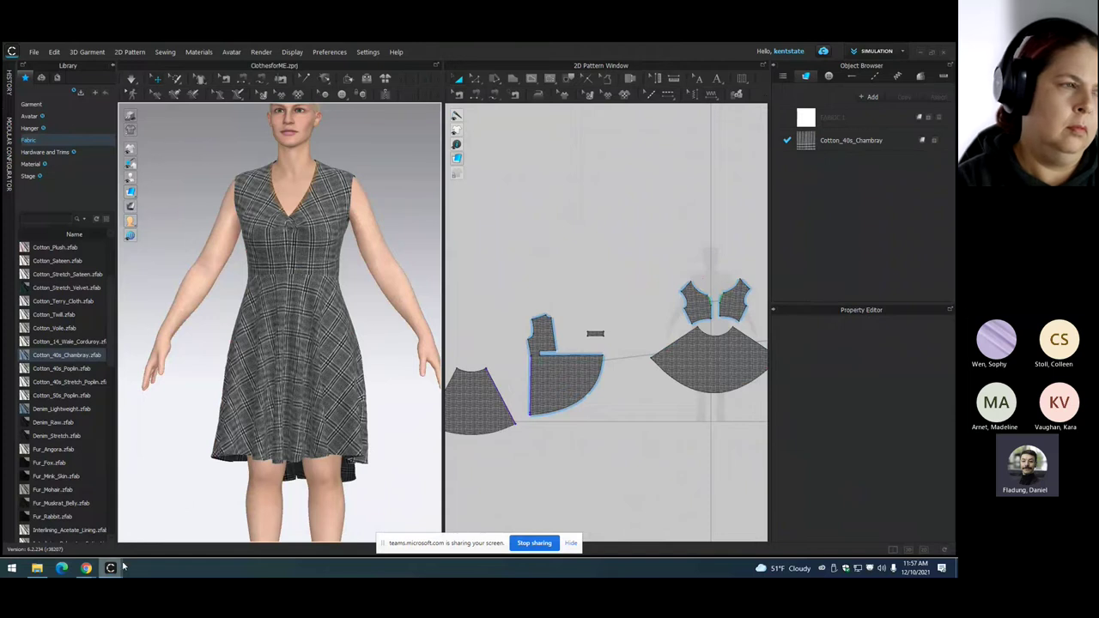
mouse_move(116, 574)
click(70, 536)
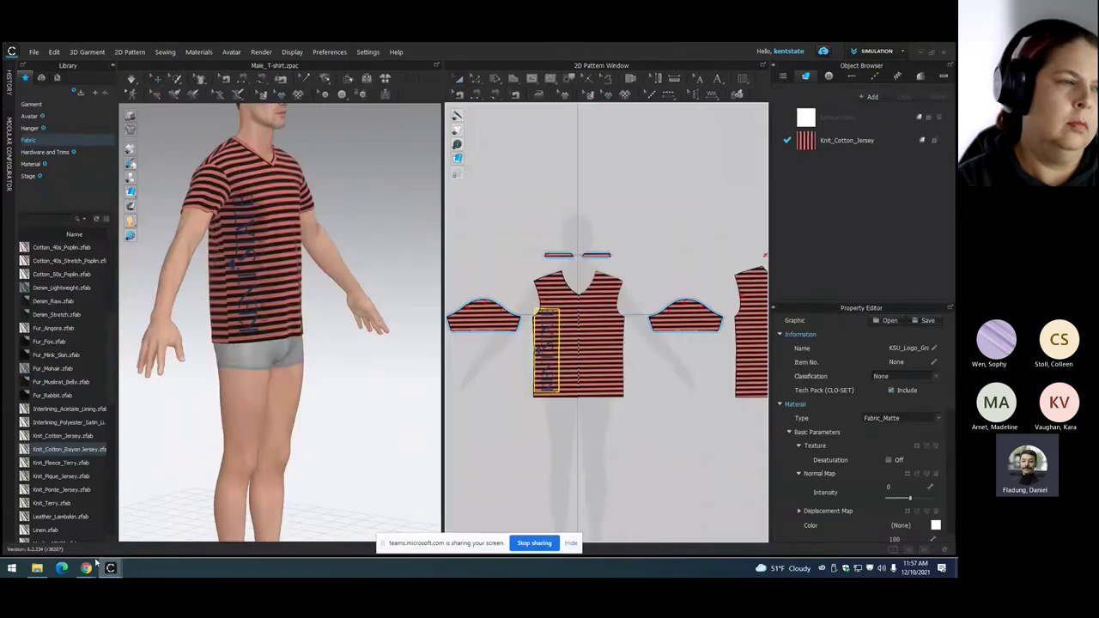
click(144, 527)
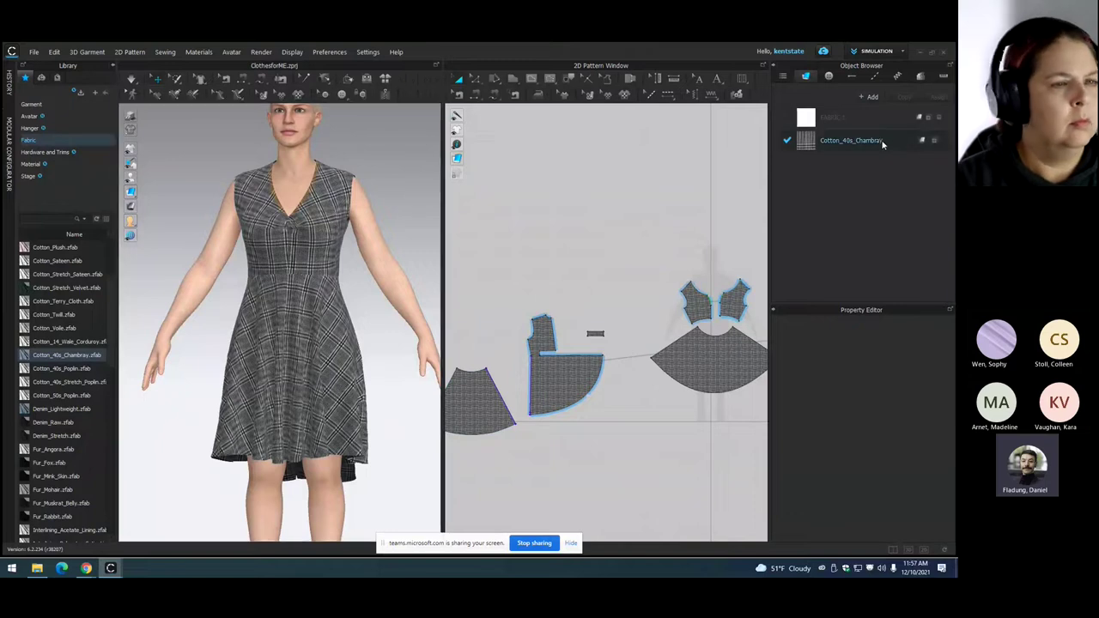
- Replace the dress's Cotton_40s_Chambray texture with the Desktop image woven texture 1.jpg
click(932, 148)
click(874, 492)
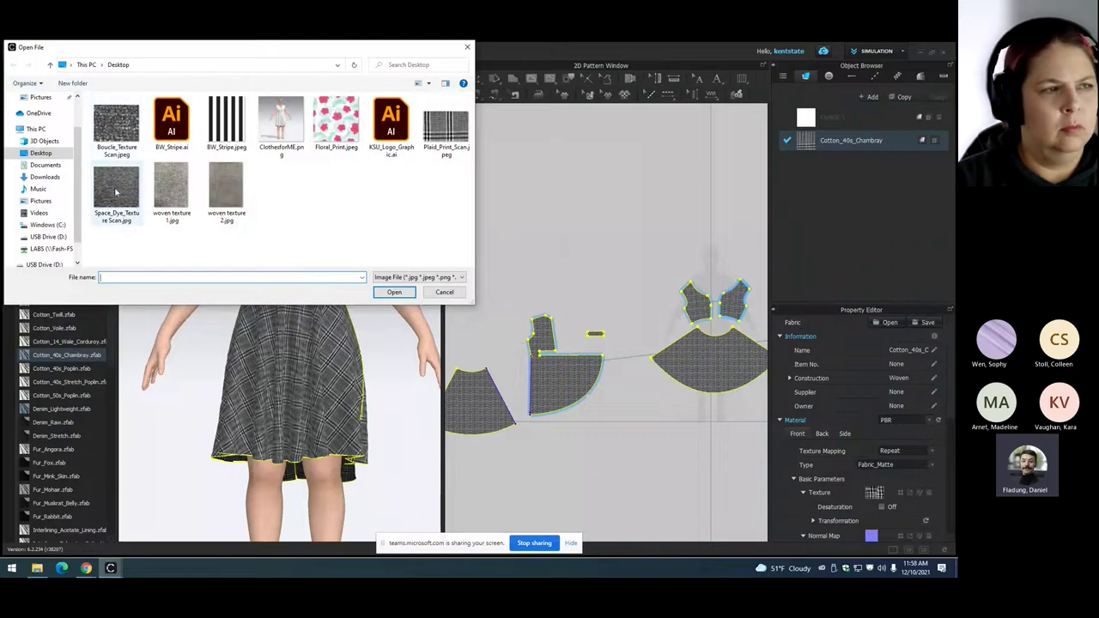
click(176, 189)
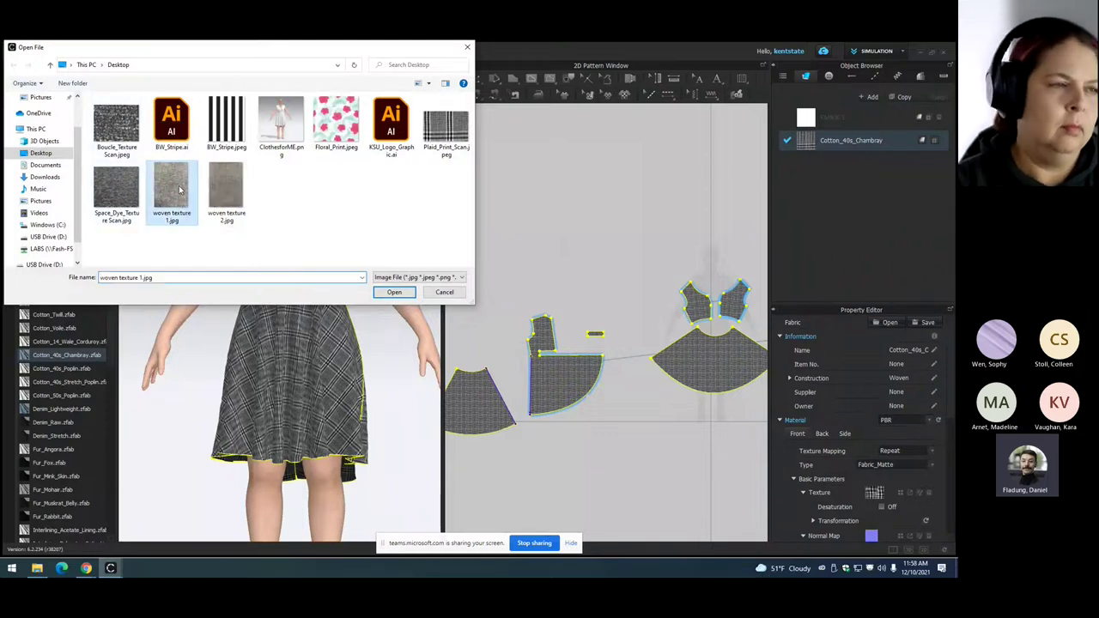
click(405, 294)
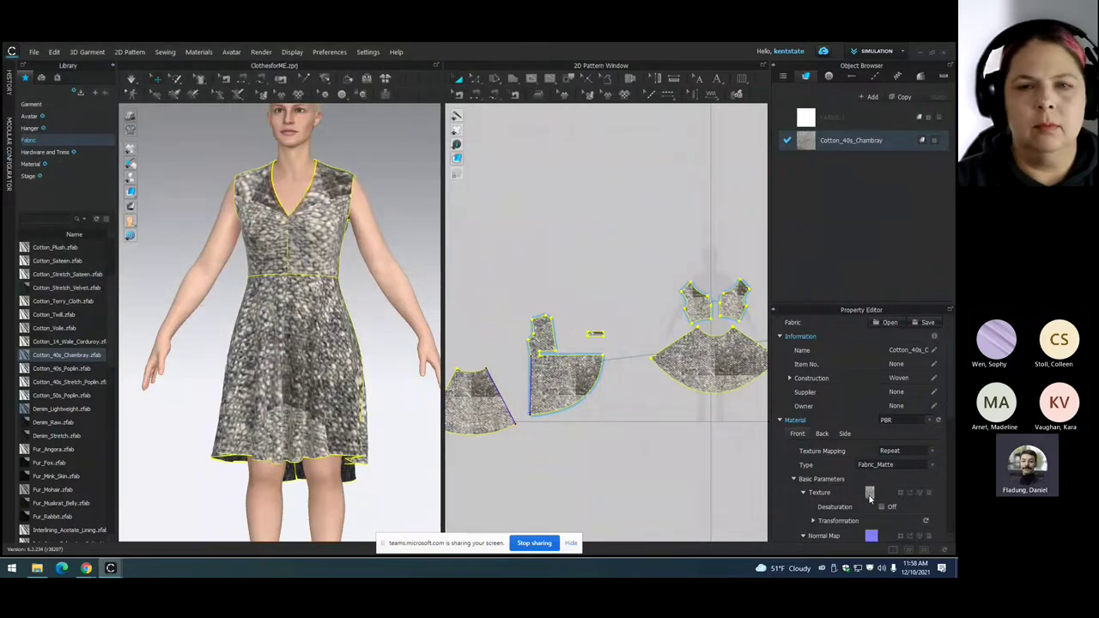
- Scale down the woven texture across the whole dress with the Edit Texture tool and deselect the pattern piece
click(294, 246)
click(354, 311)
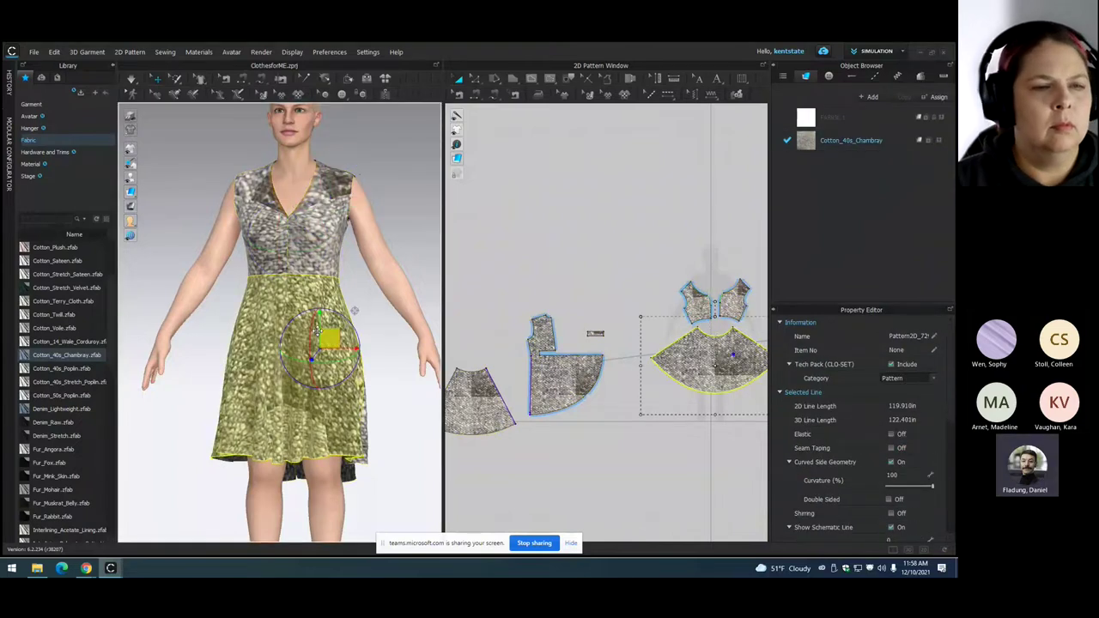
click(295, 241)
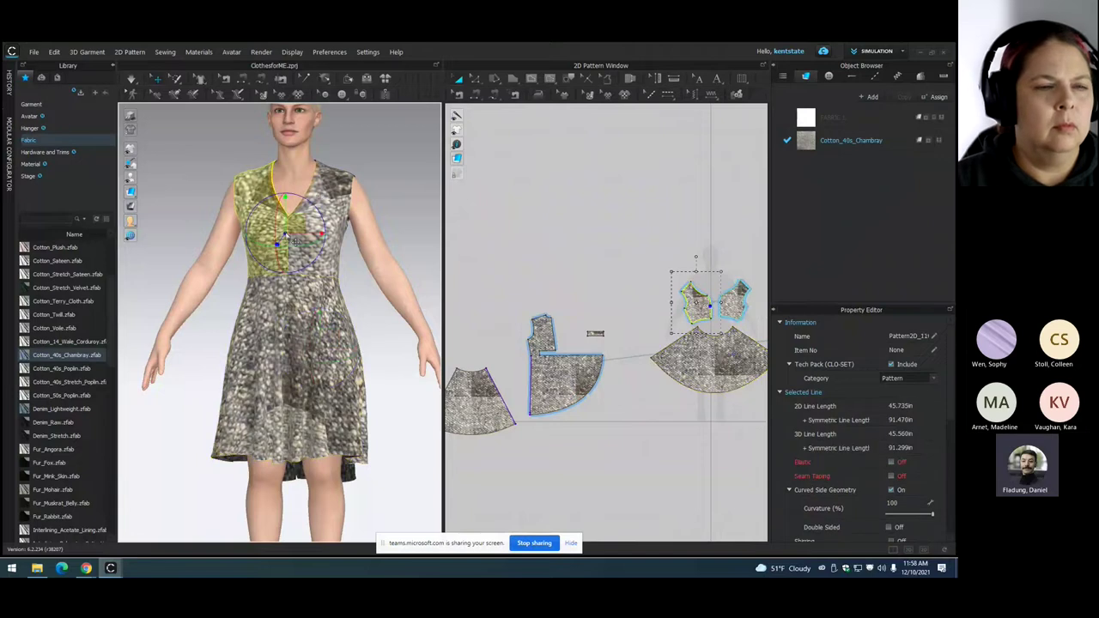
click(330, 326)
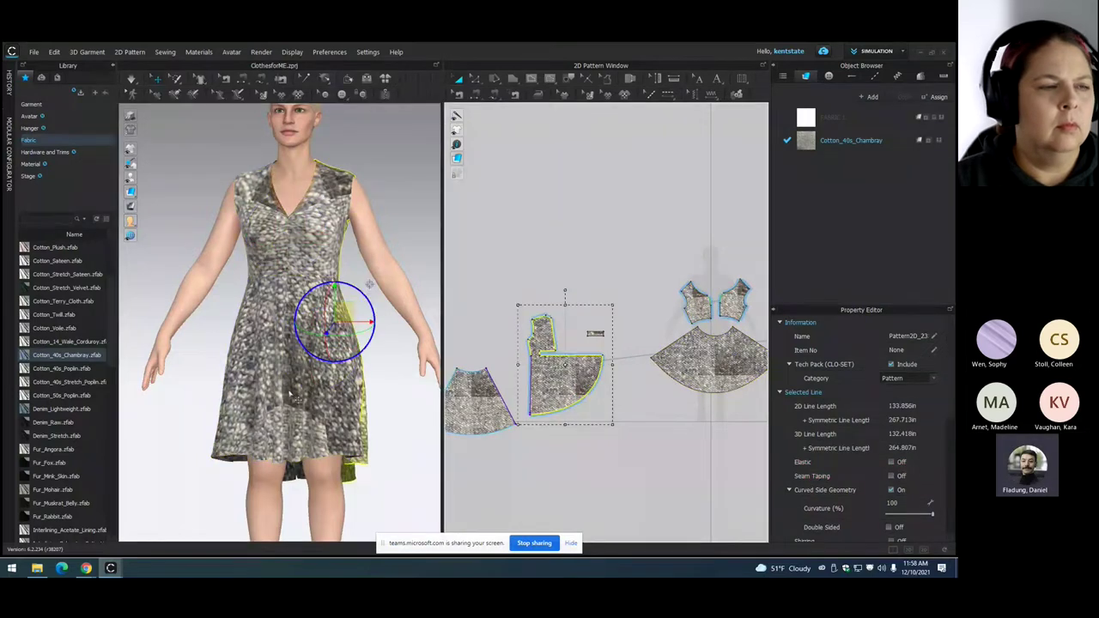
click(420, 139)
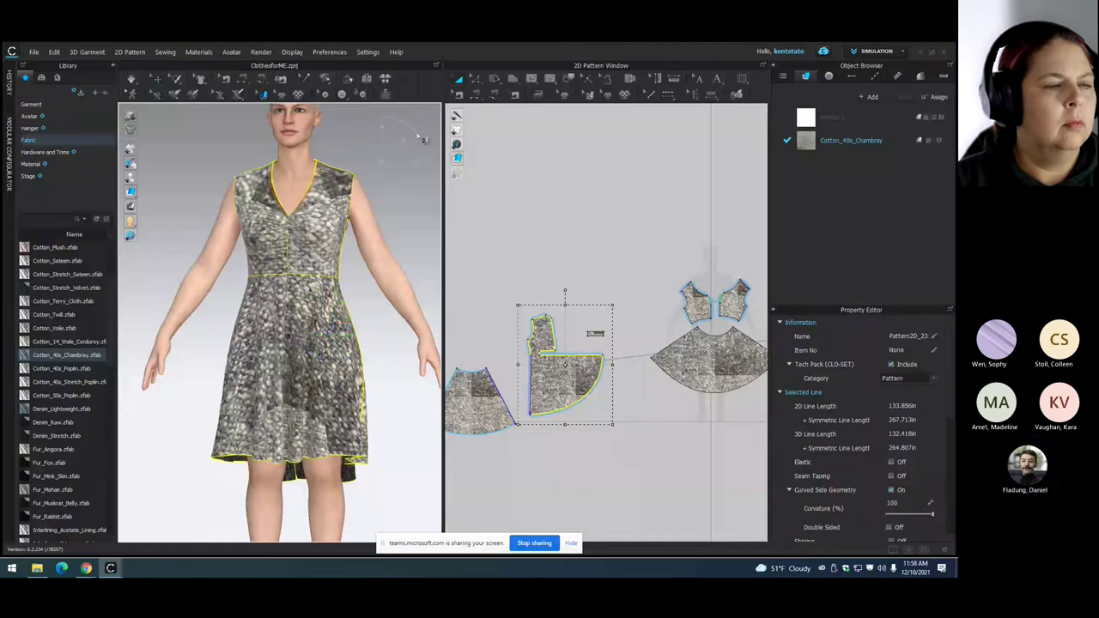
click(408, 146)
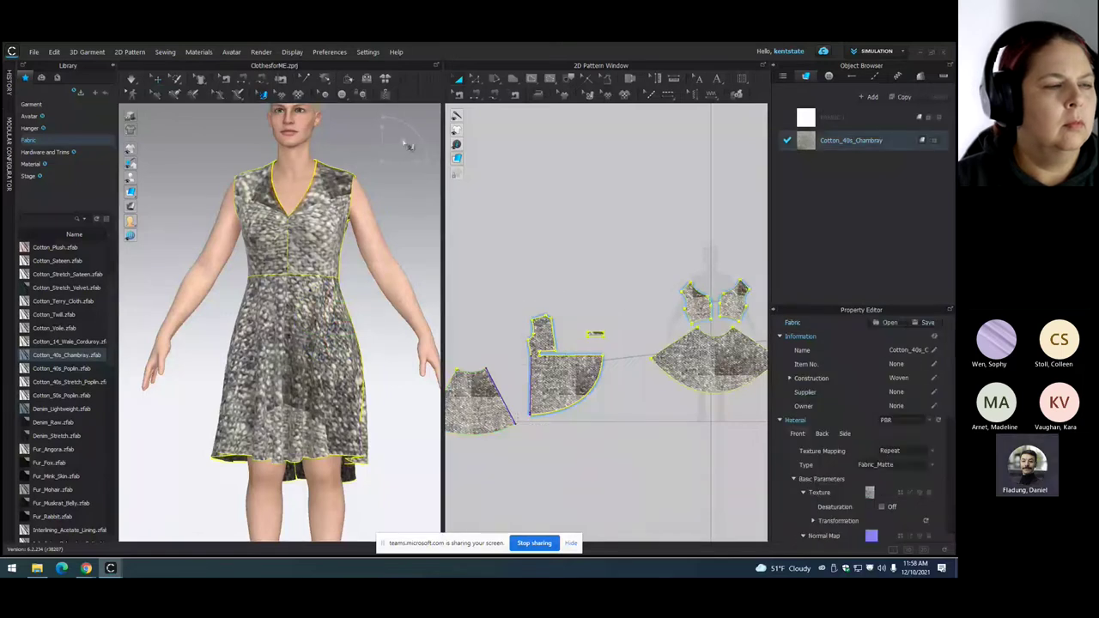
click(400, 152)
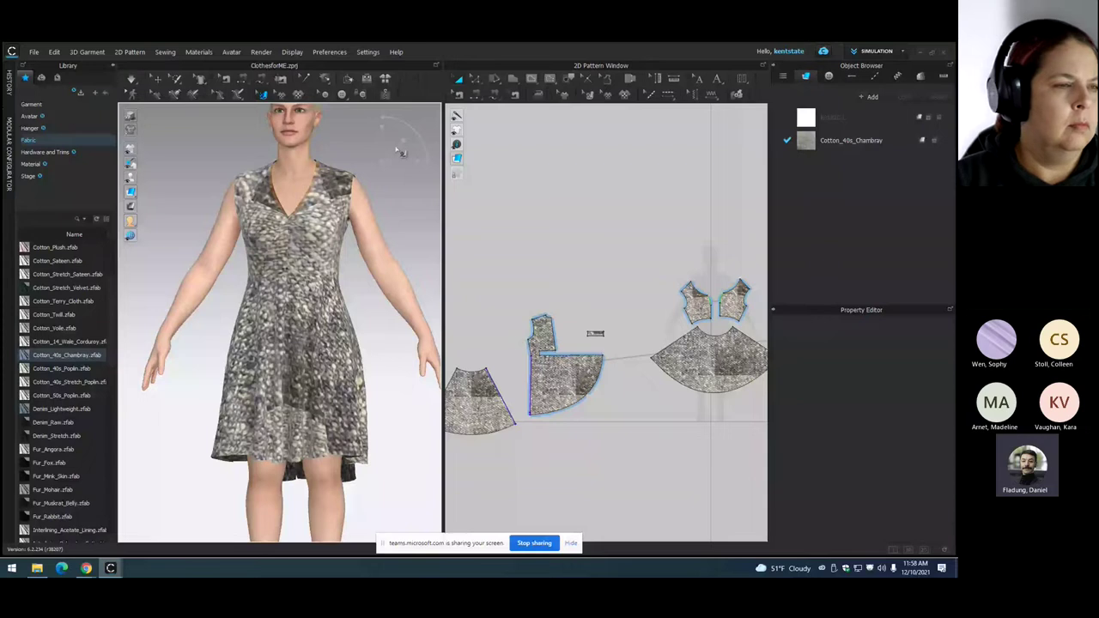
click(736, 296)
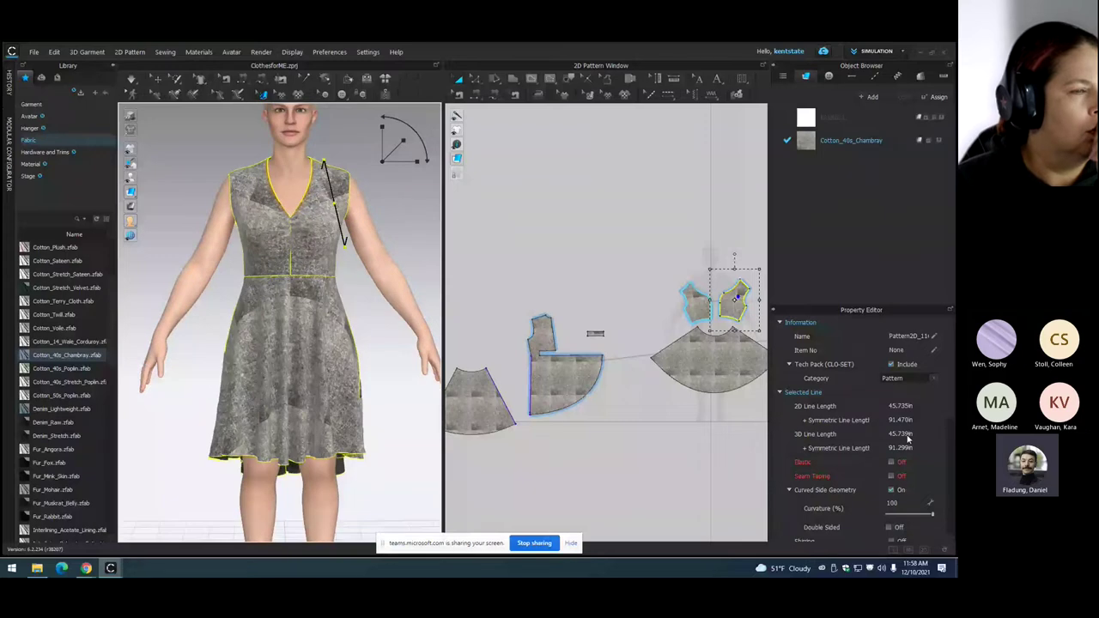
click(824, 245)
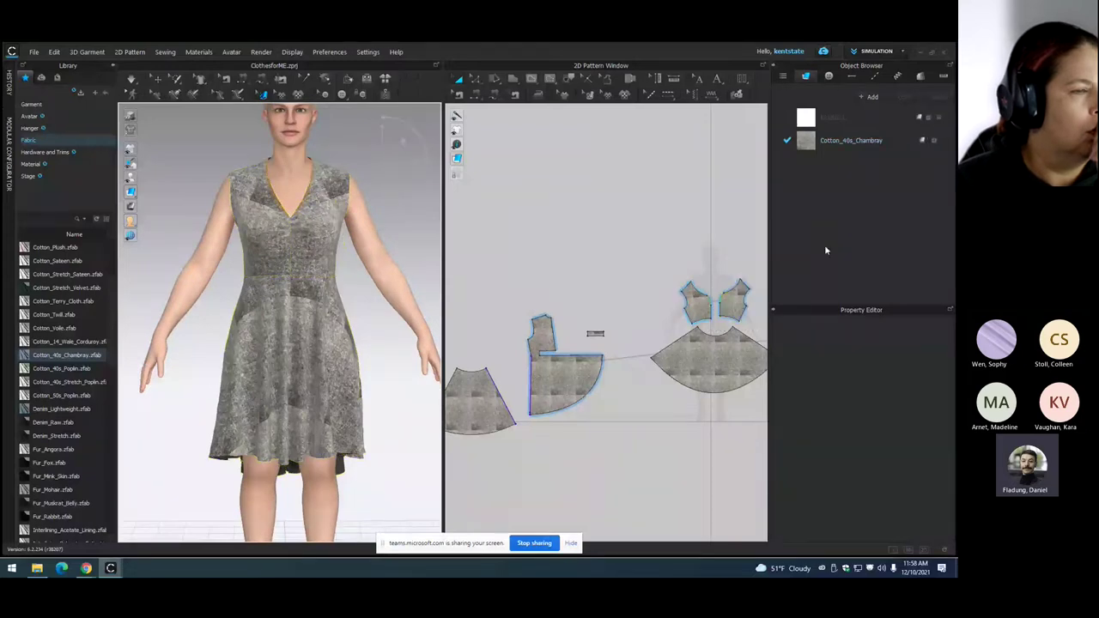
- Replace the Cotton_40s_Chambray texture with the Desktop image Boucle_Texture Scan.jpeg
click(845, 139)
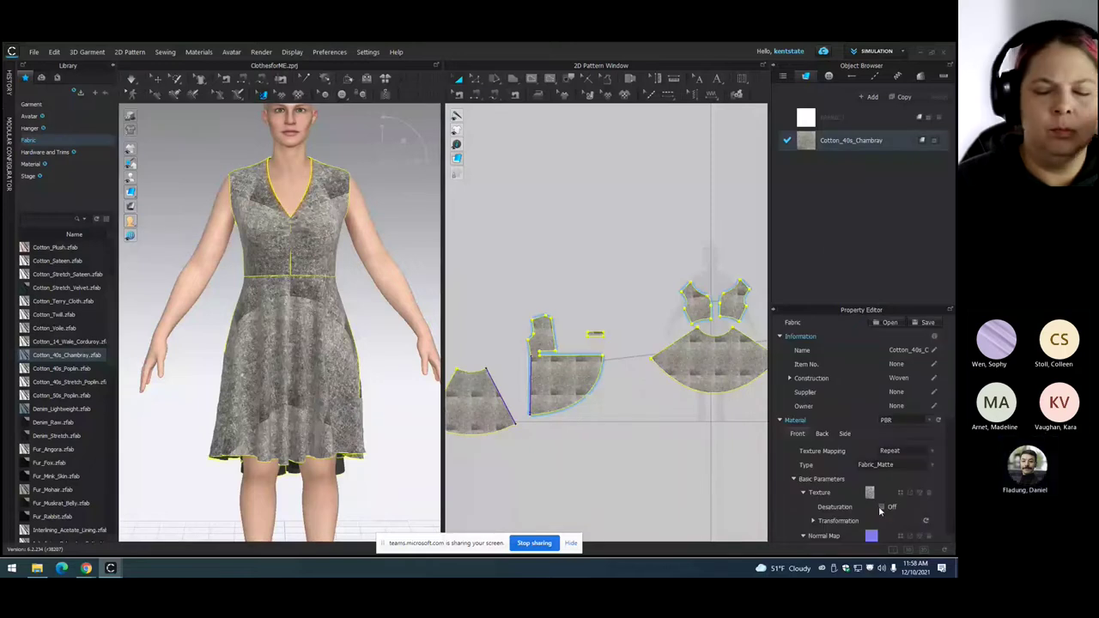
click(870, 493)
click(115, 124)
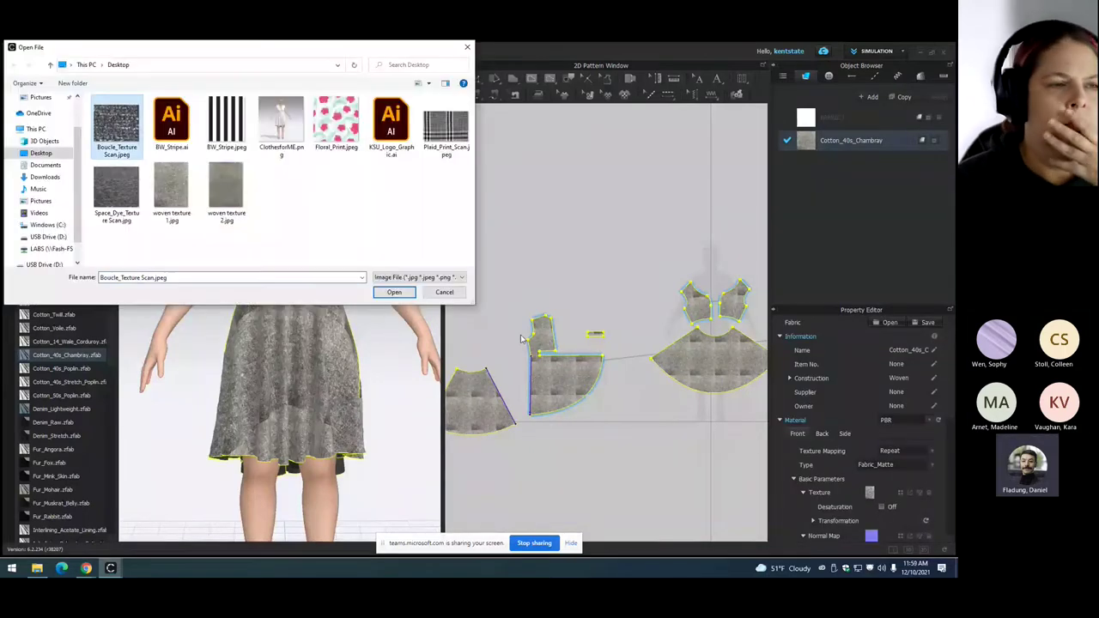
click(394, 292)
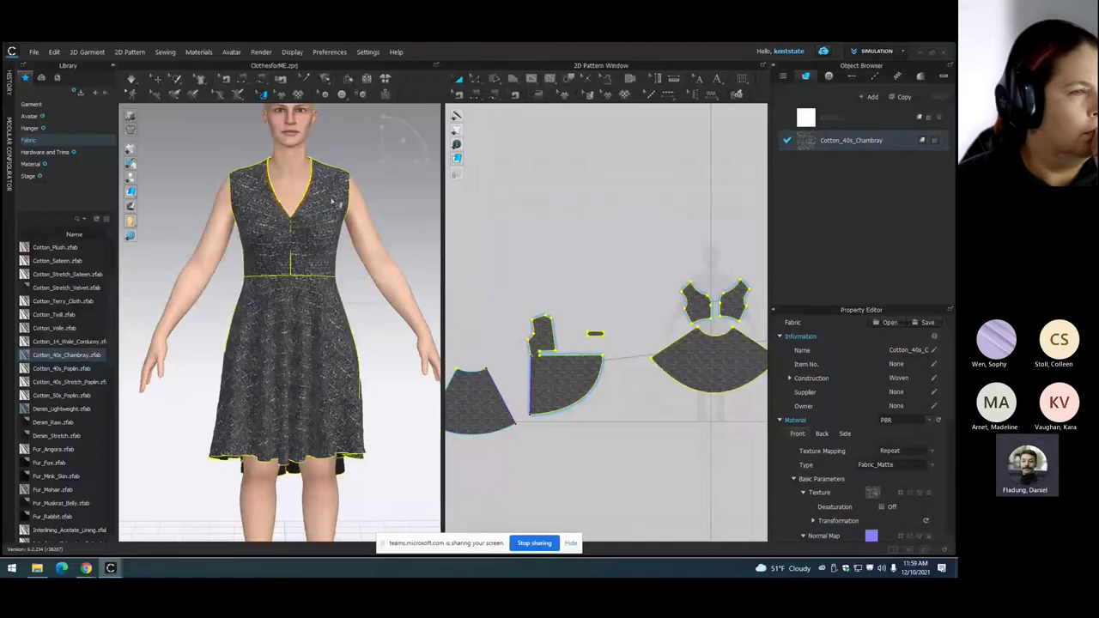
- Scale down the boucle texture proportionally on the dress, deselect it and view the dress from slightly above
click(319, 273)
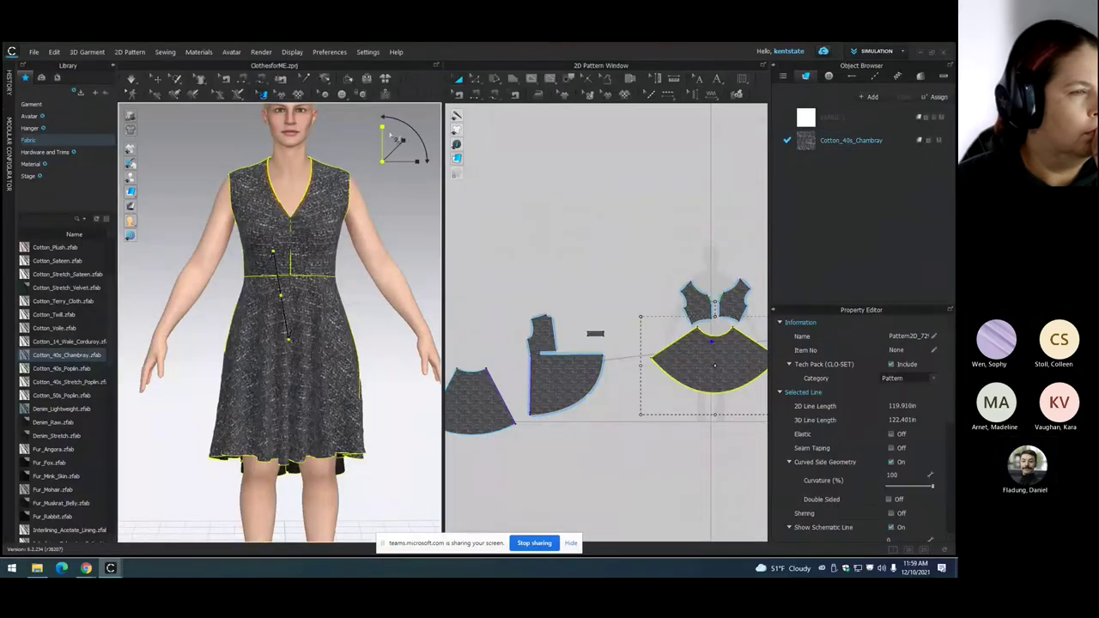
click(374, 278)
click(318, 263)
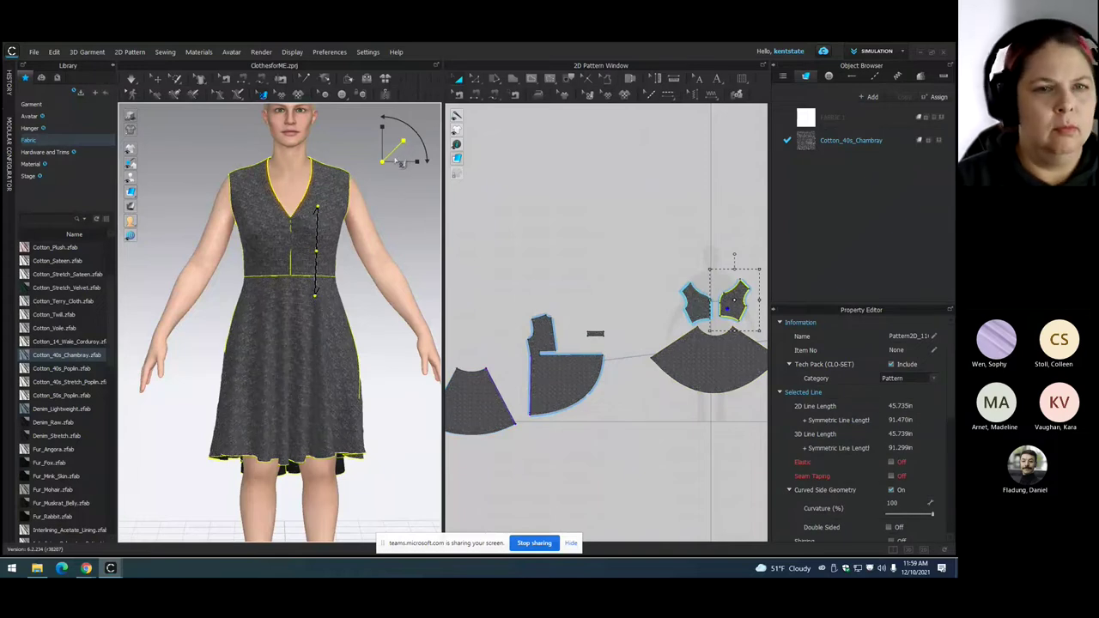
click(412, 225)
right_drag(165, 407, 182, 343)
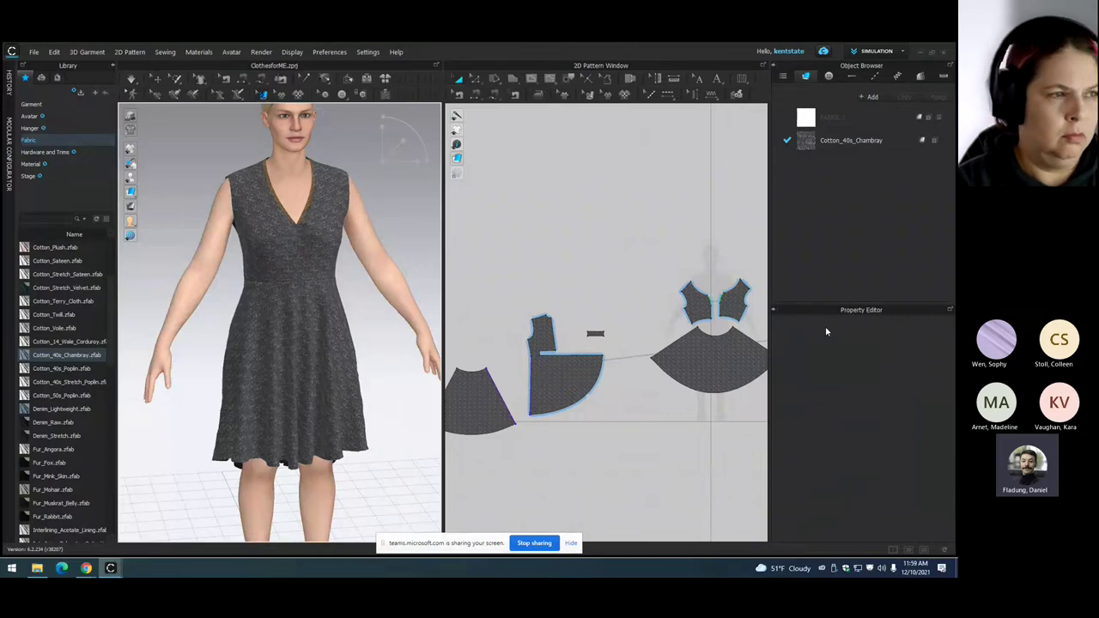
- Open the Normal Map image selection for the Cotton_40s_Chambray fabric and close it without choosing a file
click(833, 142)
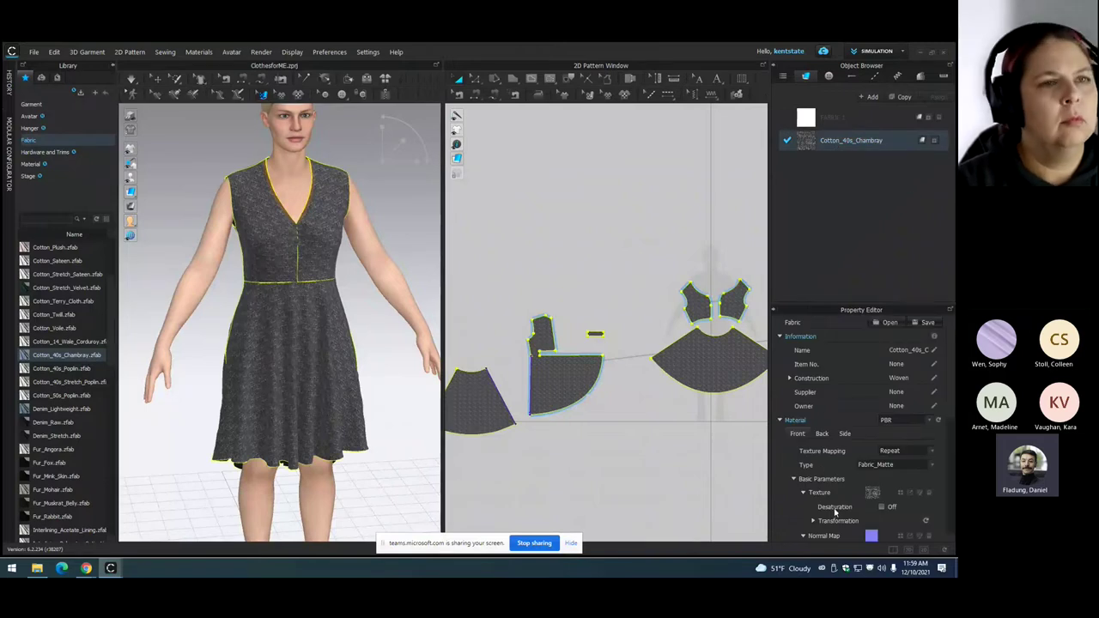
scroll(834, 505, down, 1)
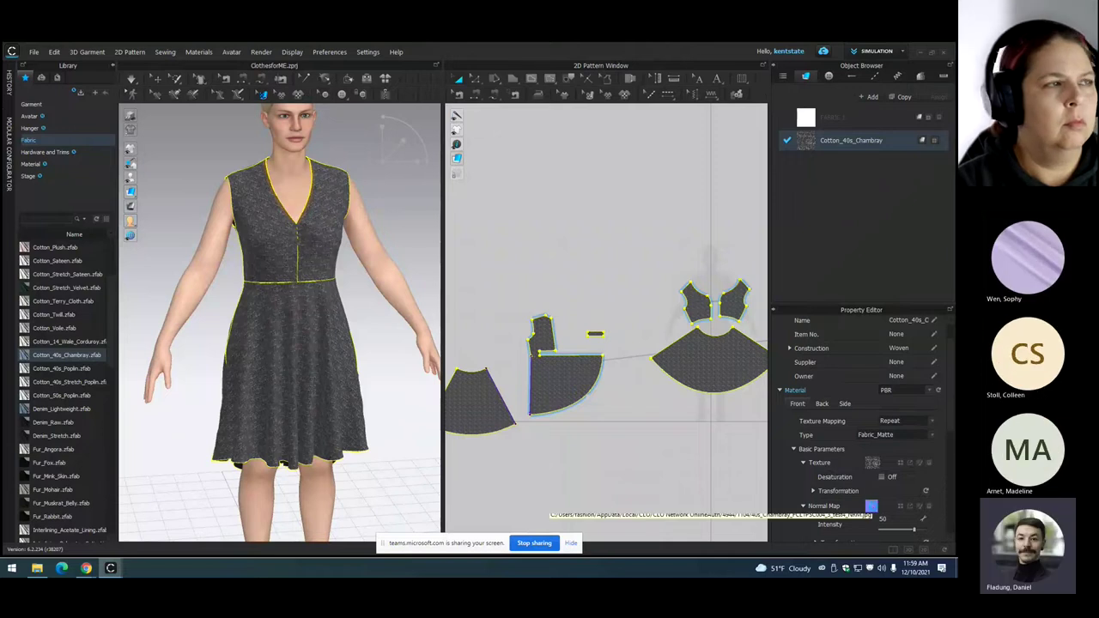
click(871, 506)
click(444, 292)
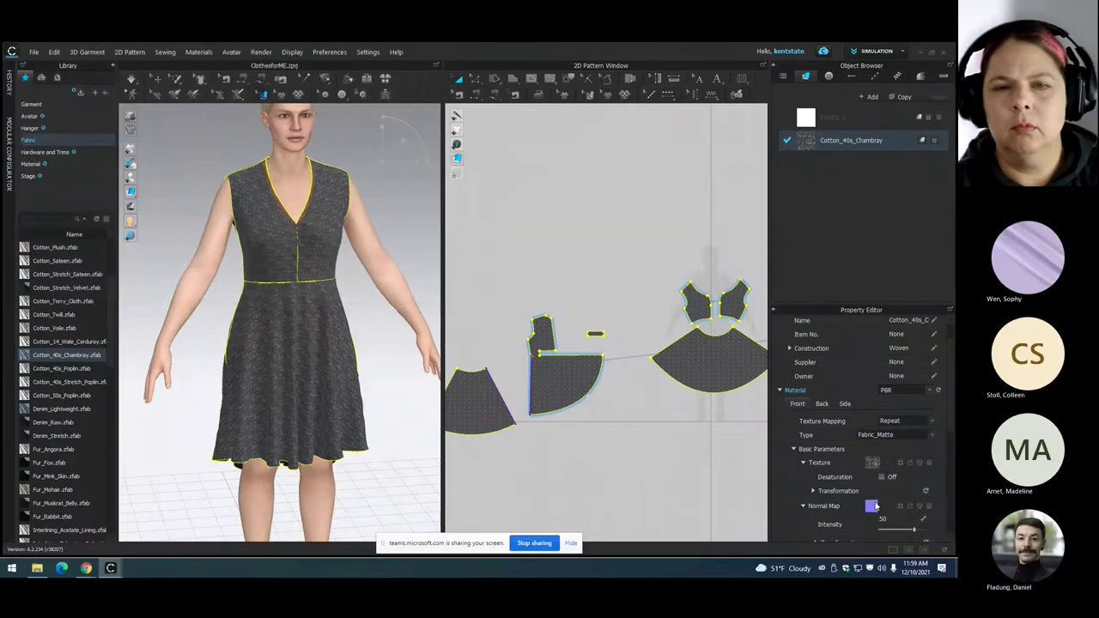
- Set the Cotton_40s_Chambray color to Mary's Rose from the PANTONE FHI Cotton TCX palette after previewing YKK 003 and YKK 166, and deselect the fabric
scroll(858, 429, down, 2)
click(928, 511)
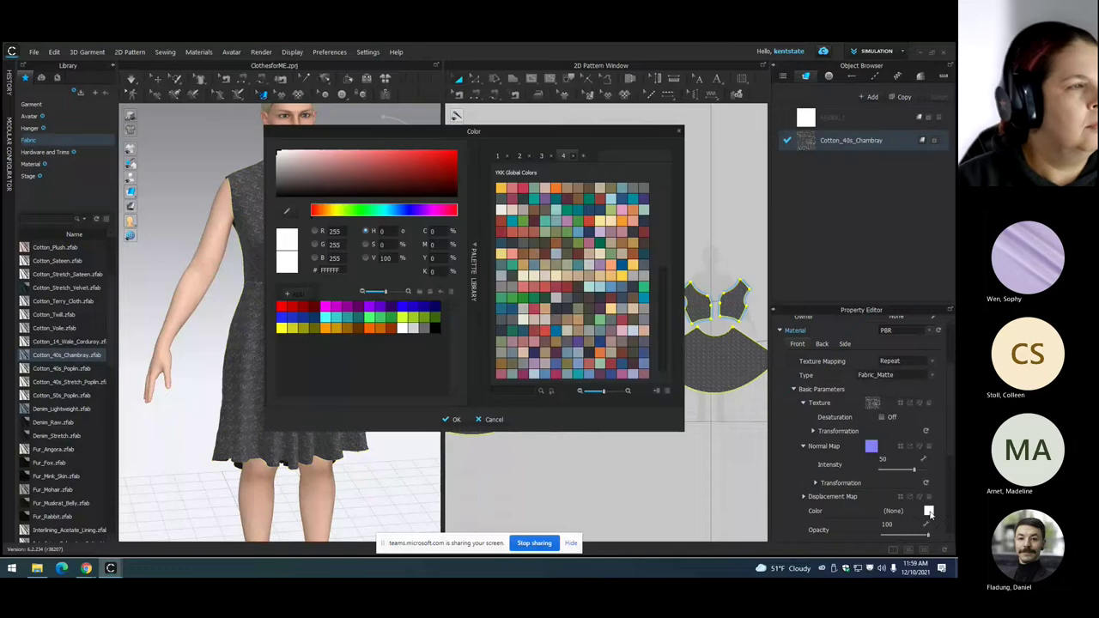
click(524, 188)
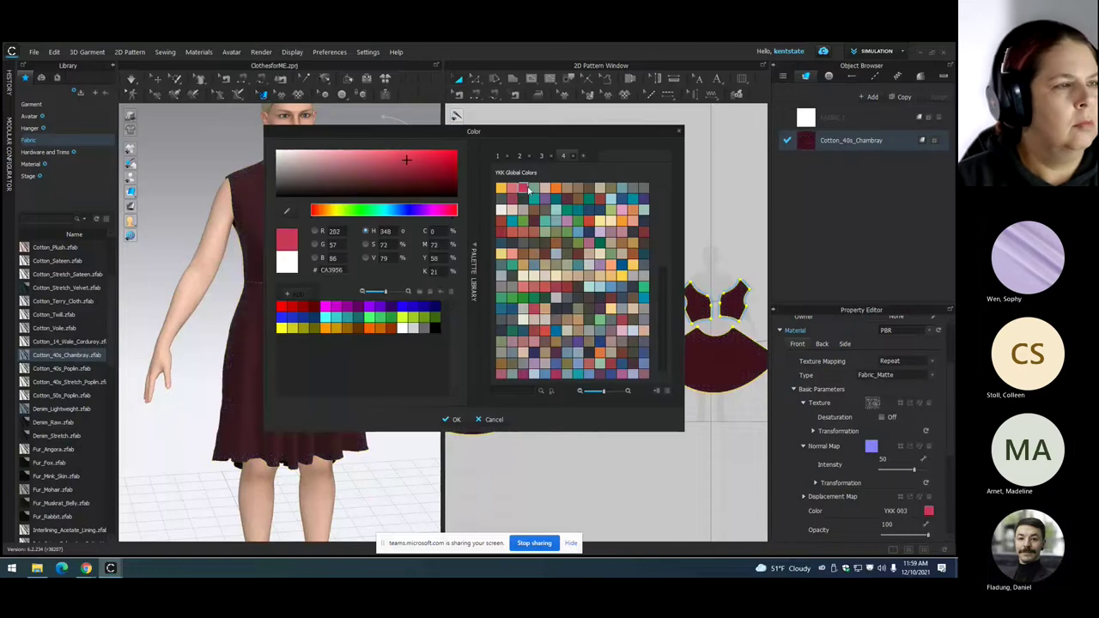
drag(540, 133, 669, 82)
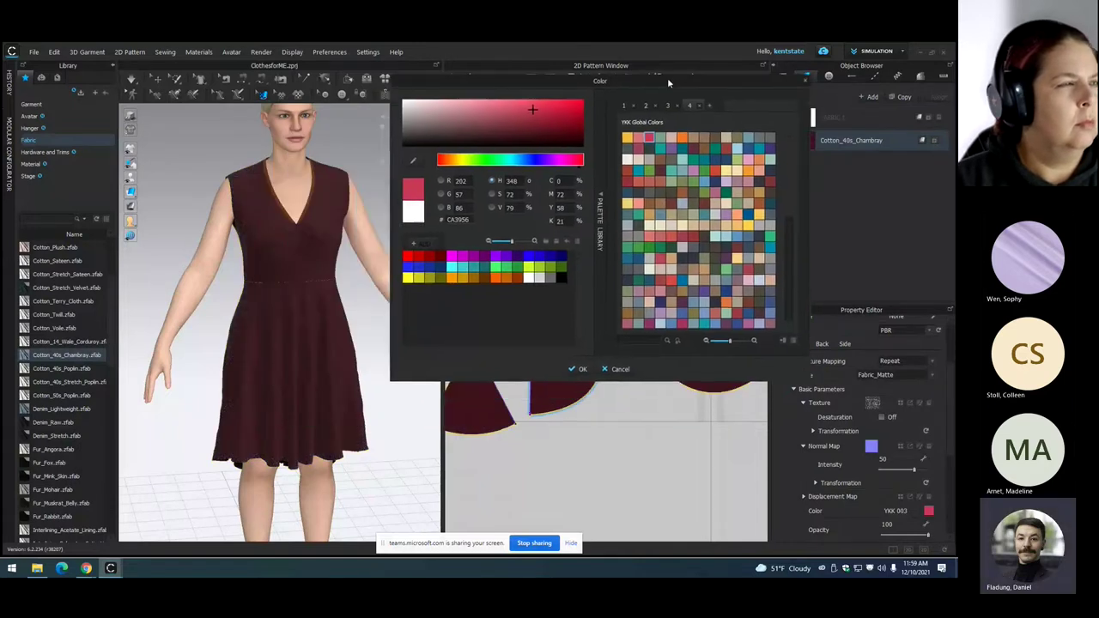
click(666, 258)
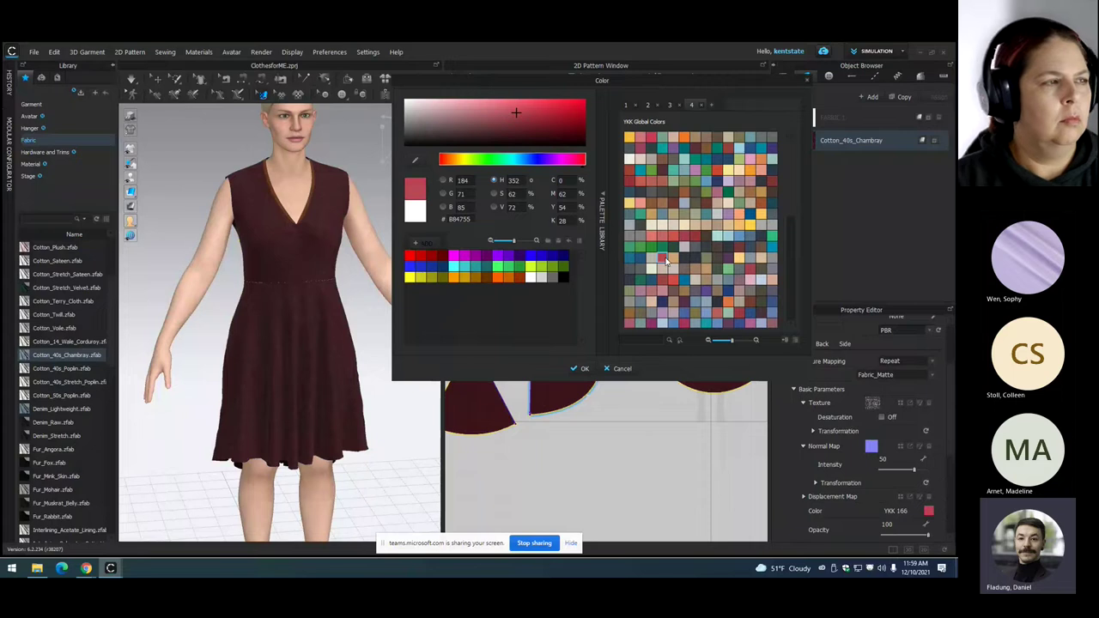
click(648, 105)
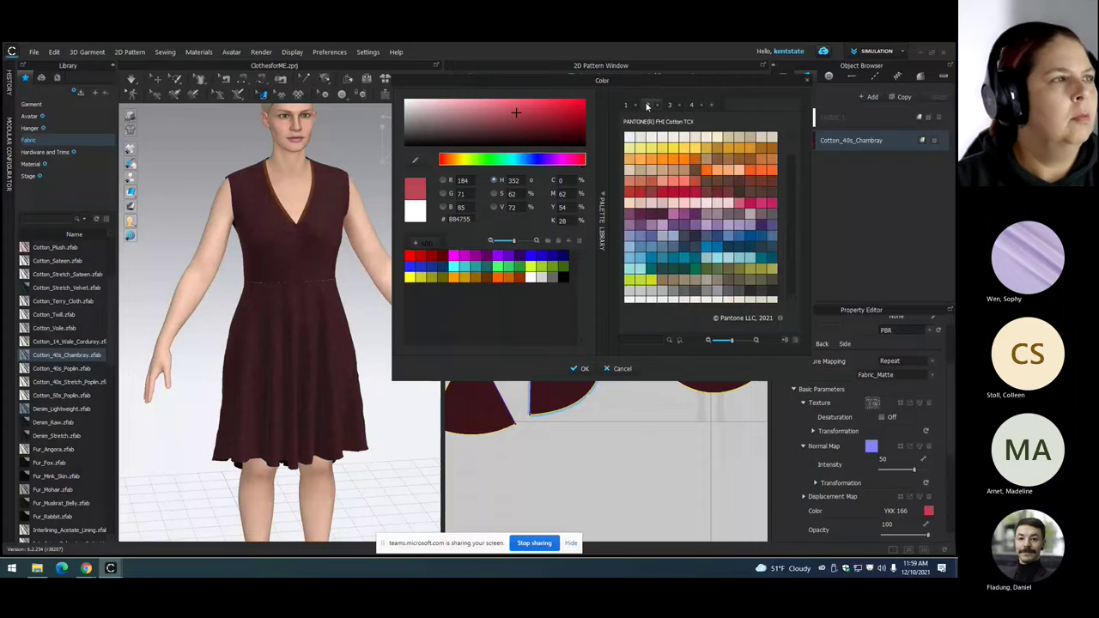
click(693, 216)
click(697, 206)
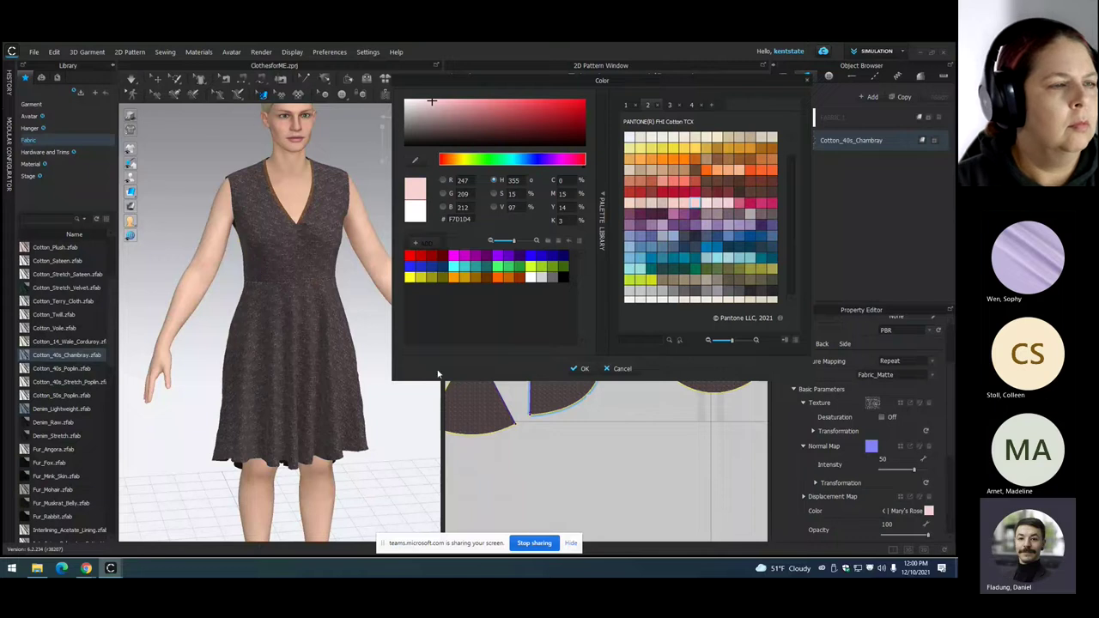
click(582, 368)
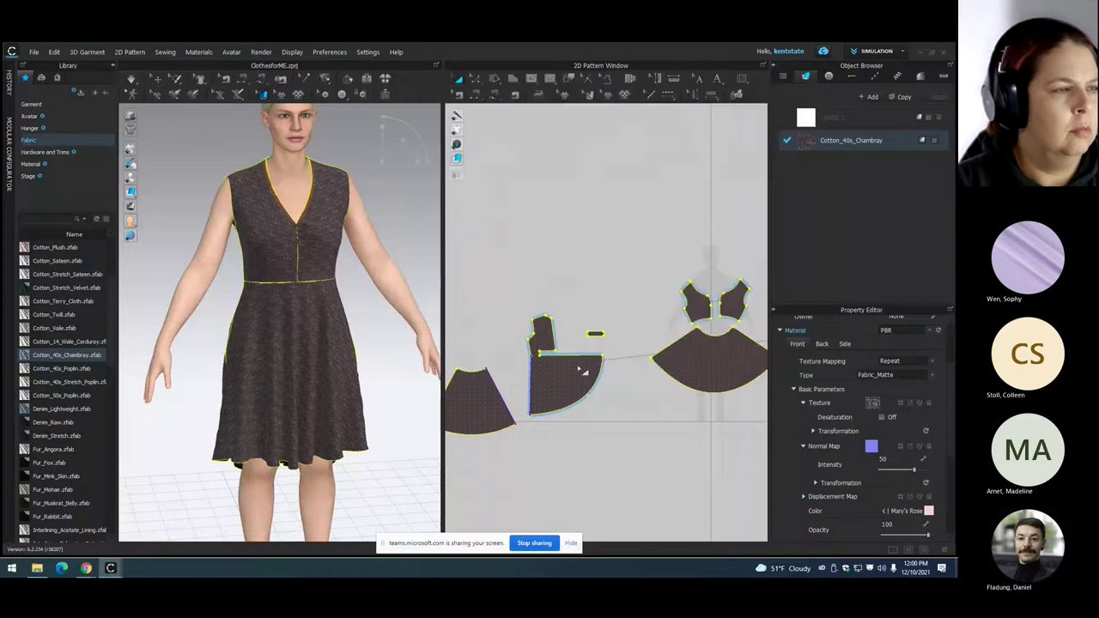
click(619, 400)
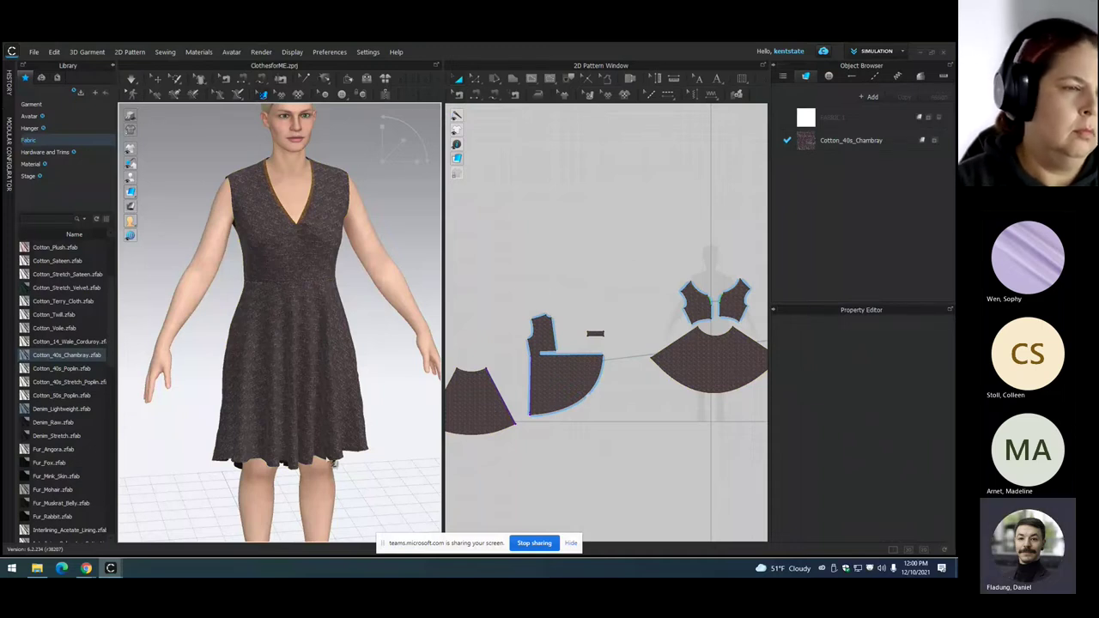
- Replace the Cotton_40s_Chambray texture with the Desktop image Floral_Print.jpeg
mouse_move(111, 568)
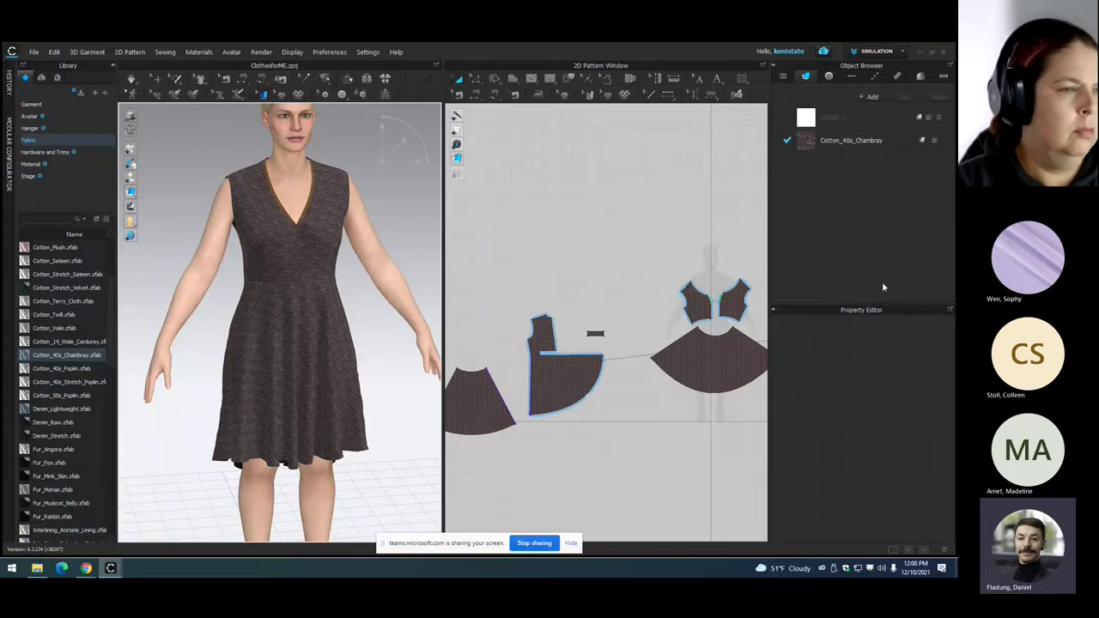
click(859, 144)
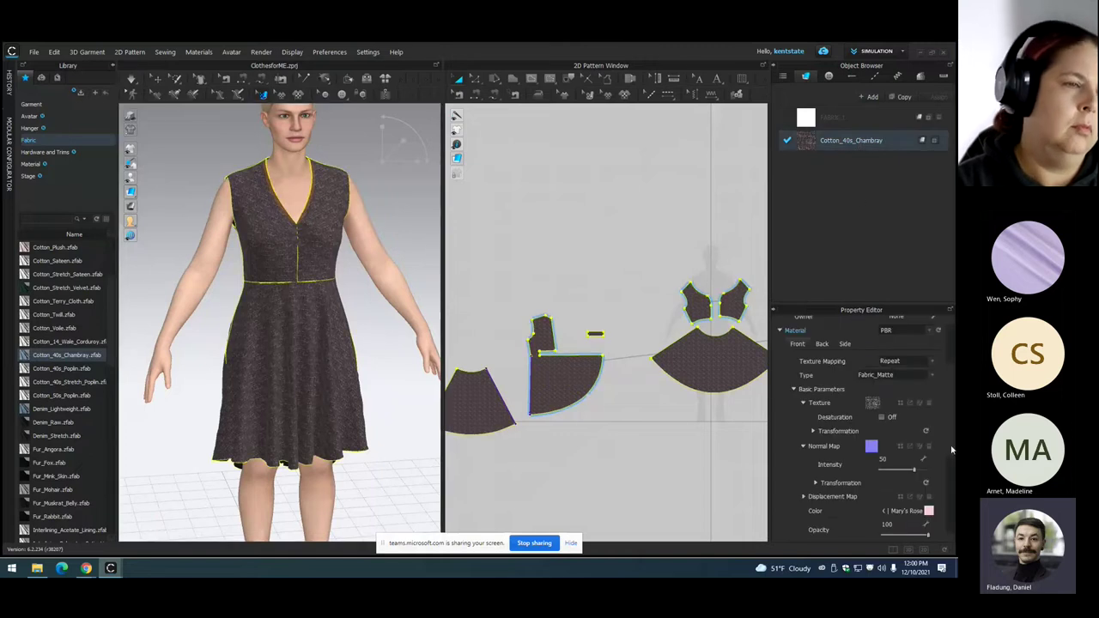
click(872, 403)
click(335, 124)
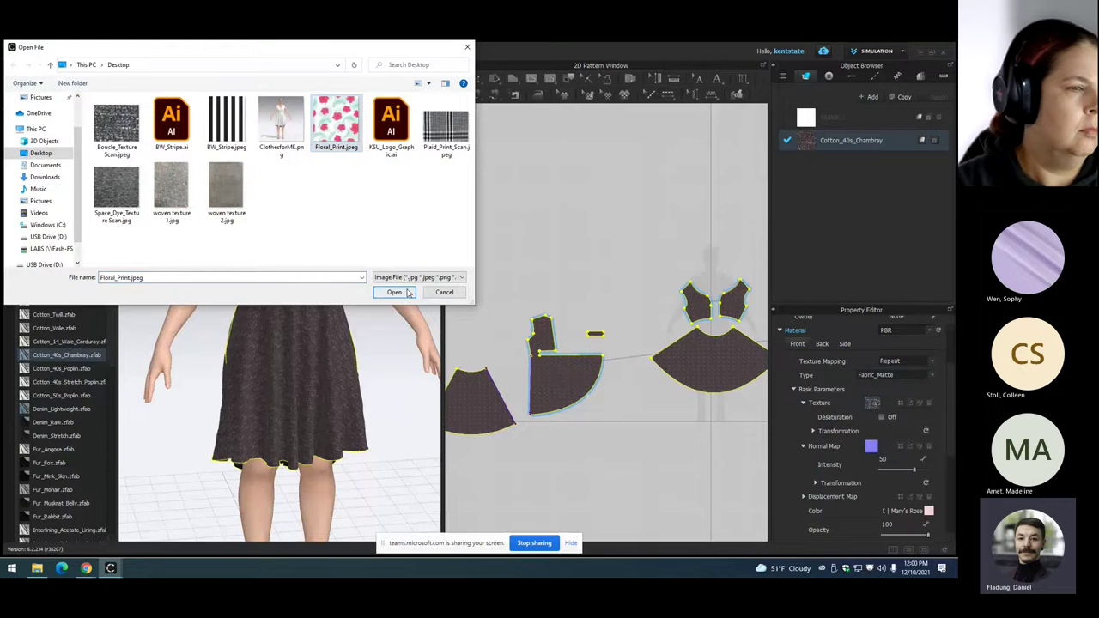
click(404, 292)
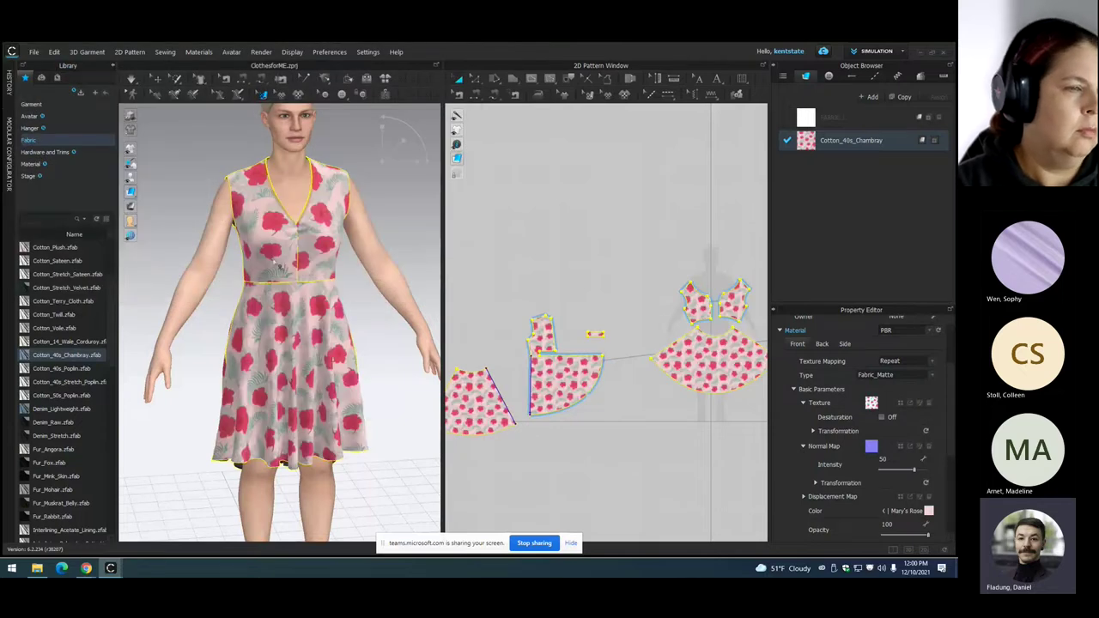
- Reposition the floral print on the dress, scale it up proportionally, deselect it and check the dress from the back and front
click(318, 233)
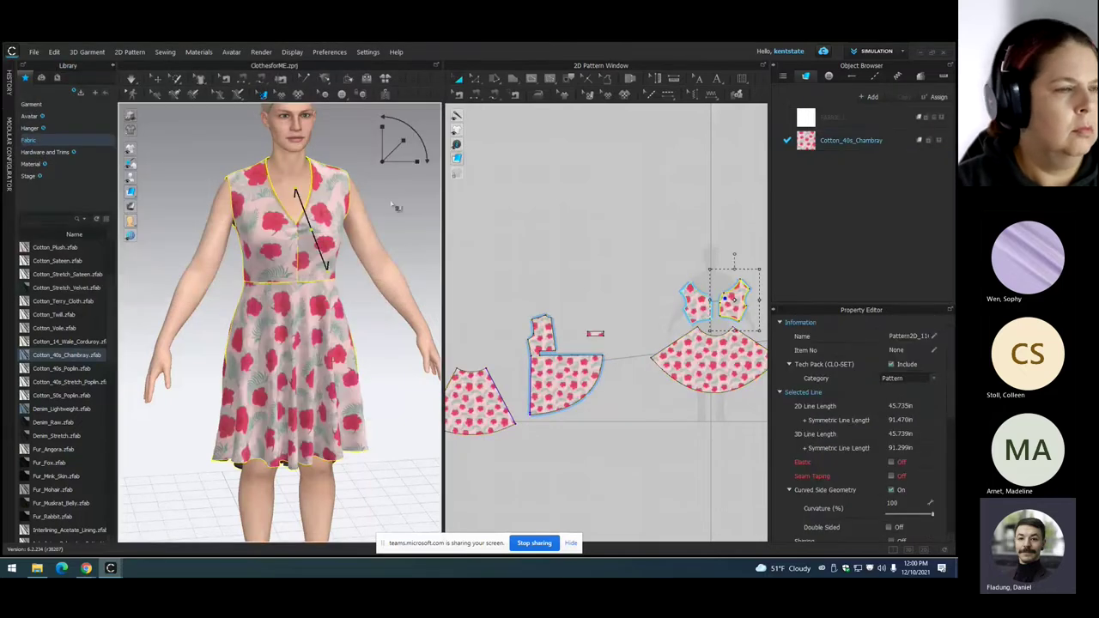
click(496, 197)
click(302, 251)
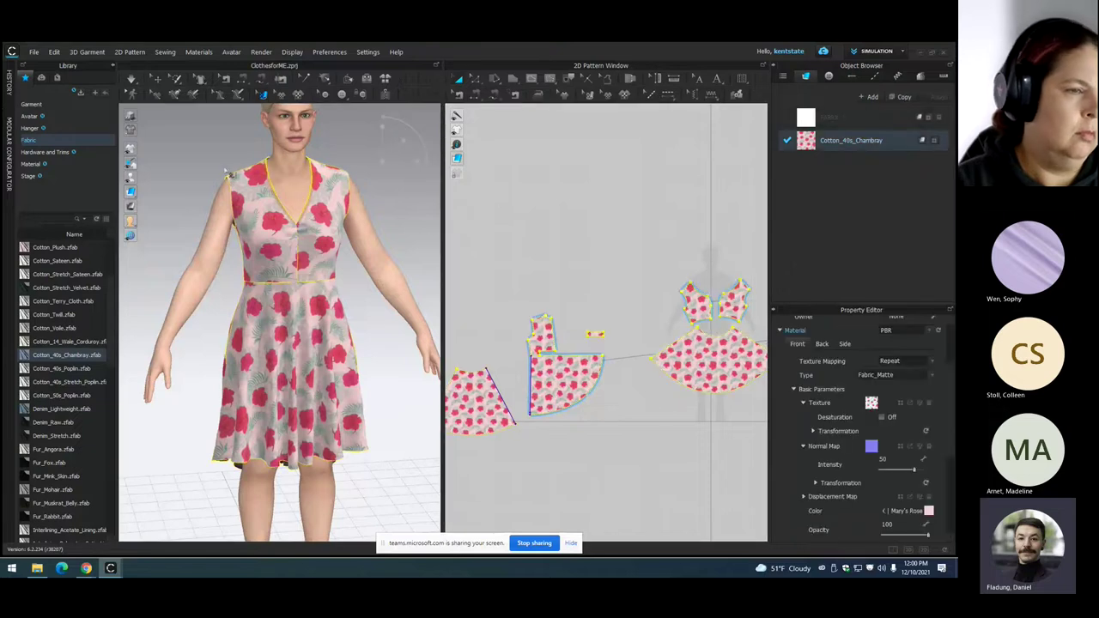
click(330, 263)
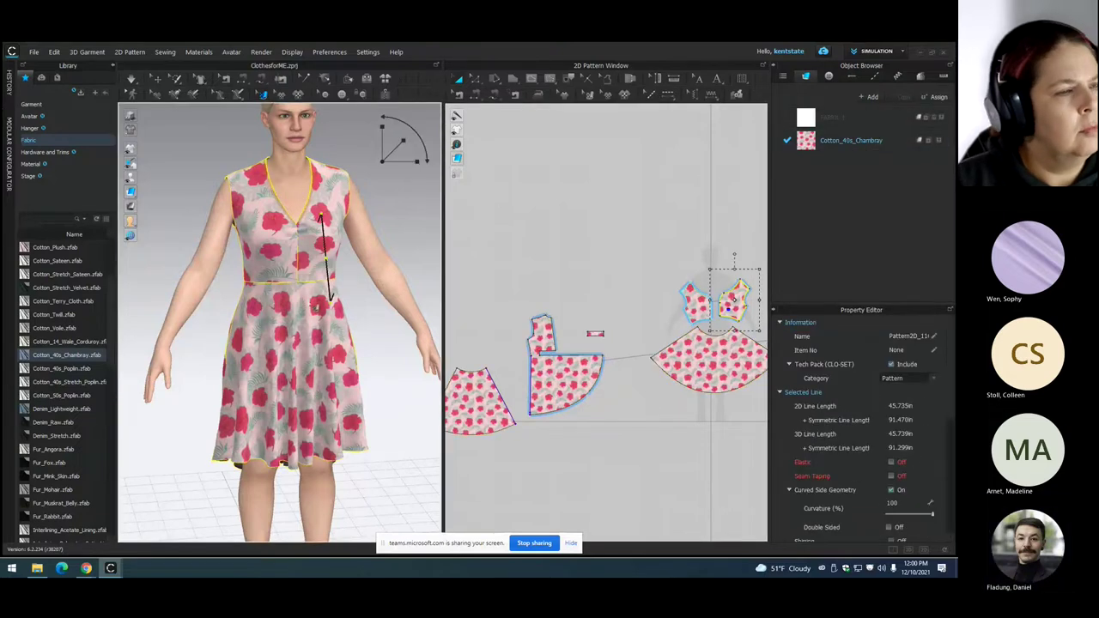
click(294, 352)
click(303, 250)
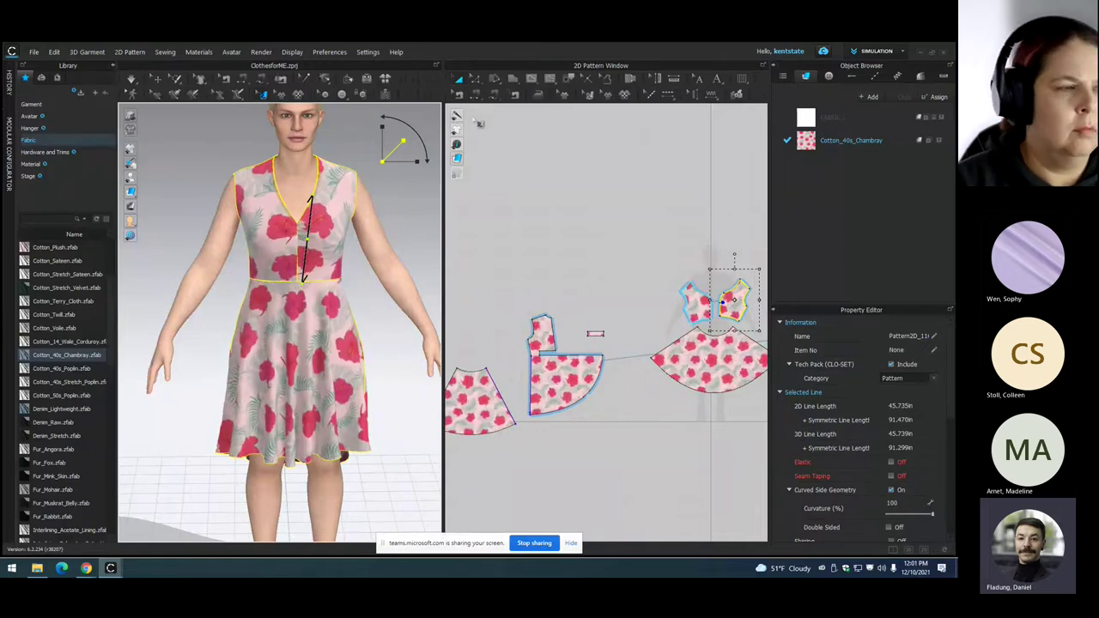
click(754, 334)
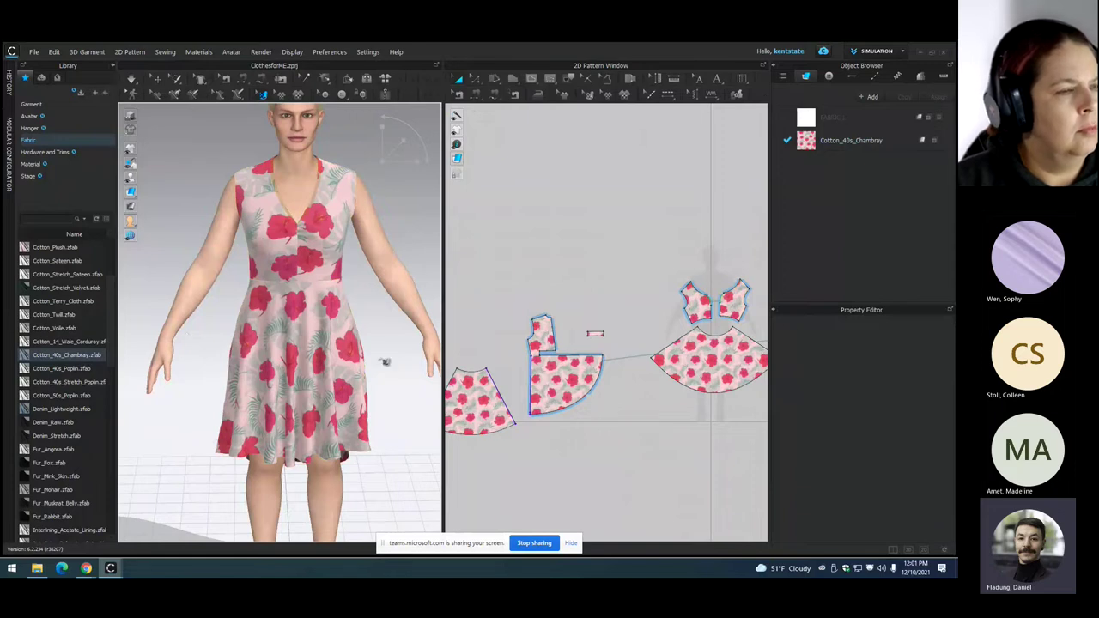
right_drag(195, 410, 386, 430)
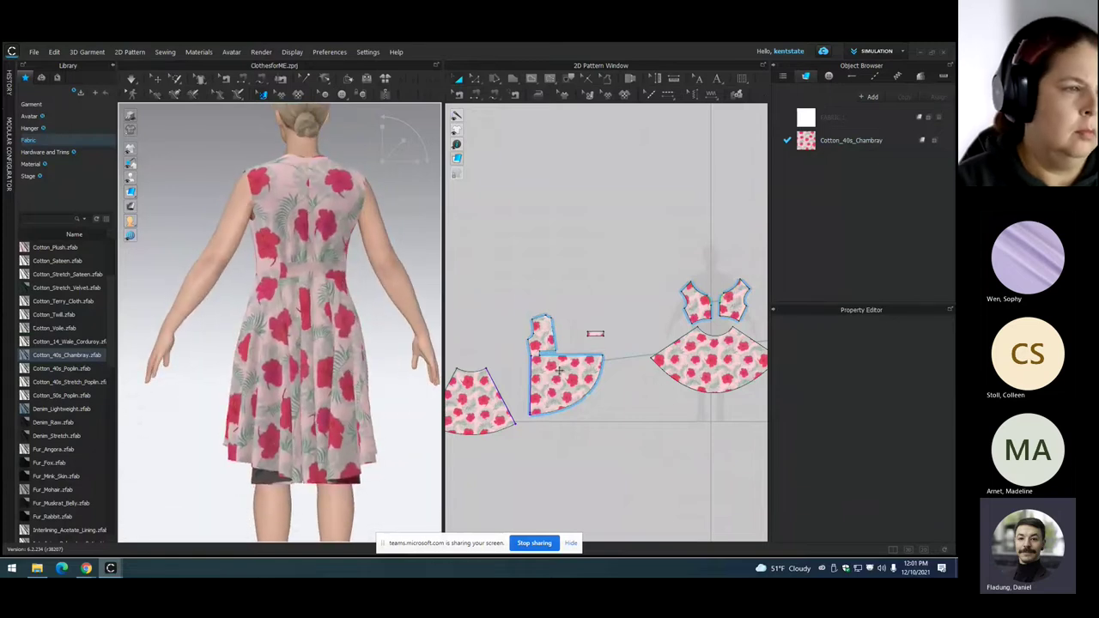
right_drag(184, 441, 218, 438)
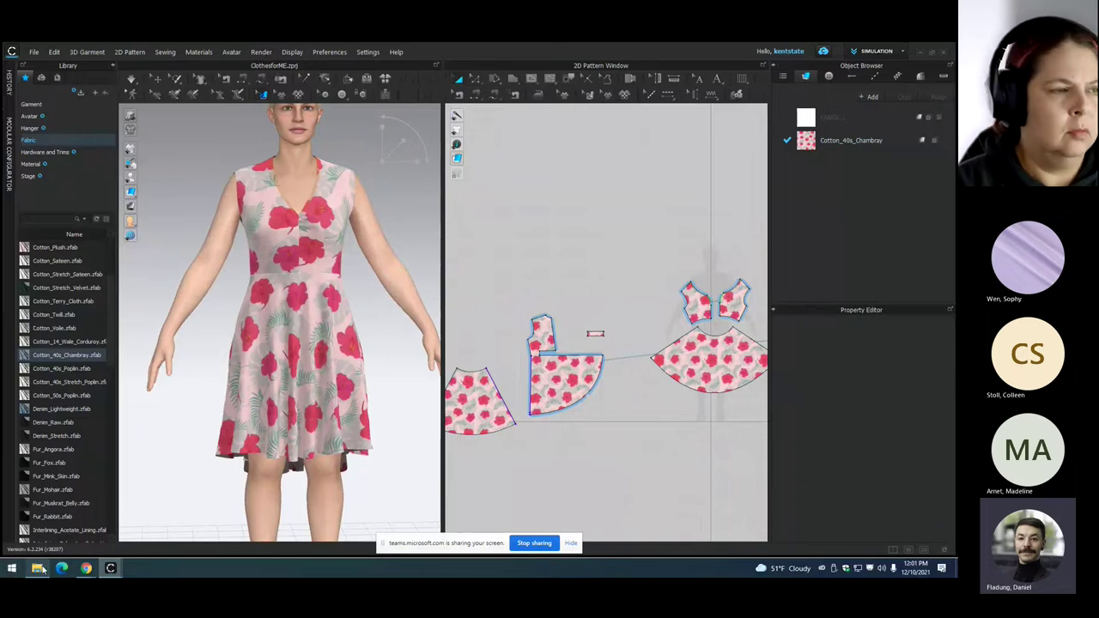
- Open the project Stretch bra V1.zprj from the Desktop folder, dismiss the startup notices and show the avatar wearing the bra
mouse_move(39, 570)
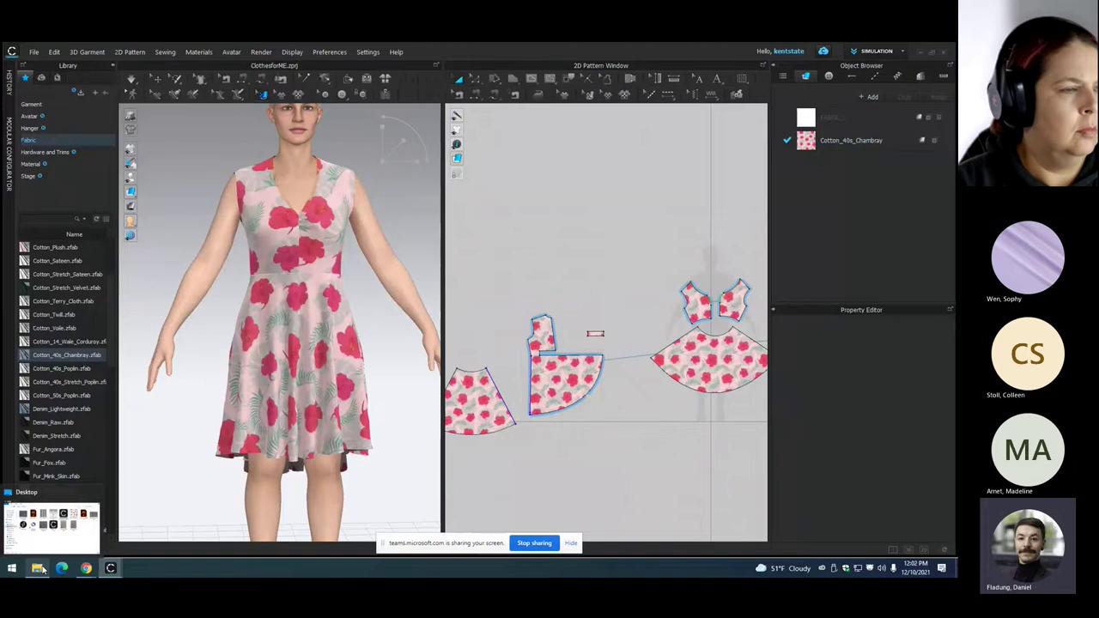
click(38, 570)
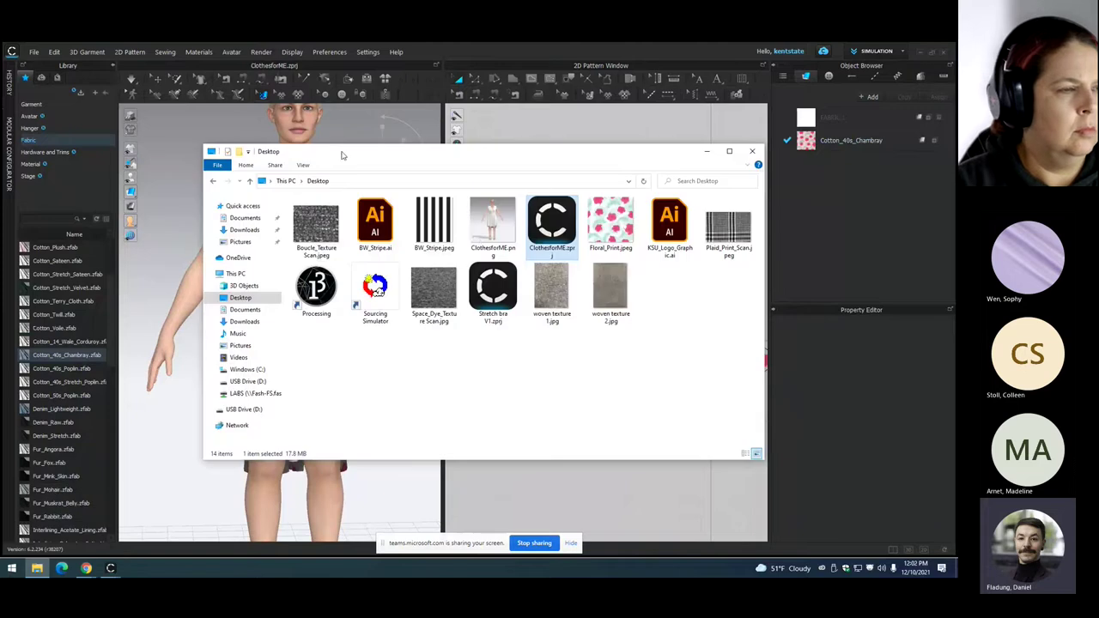
click(500, 295)
double_click(503, 293)
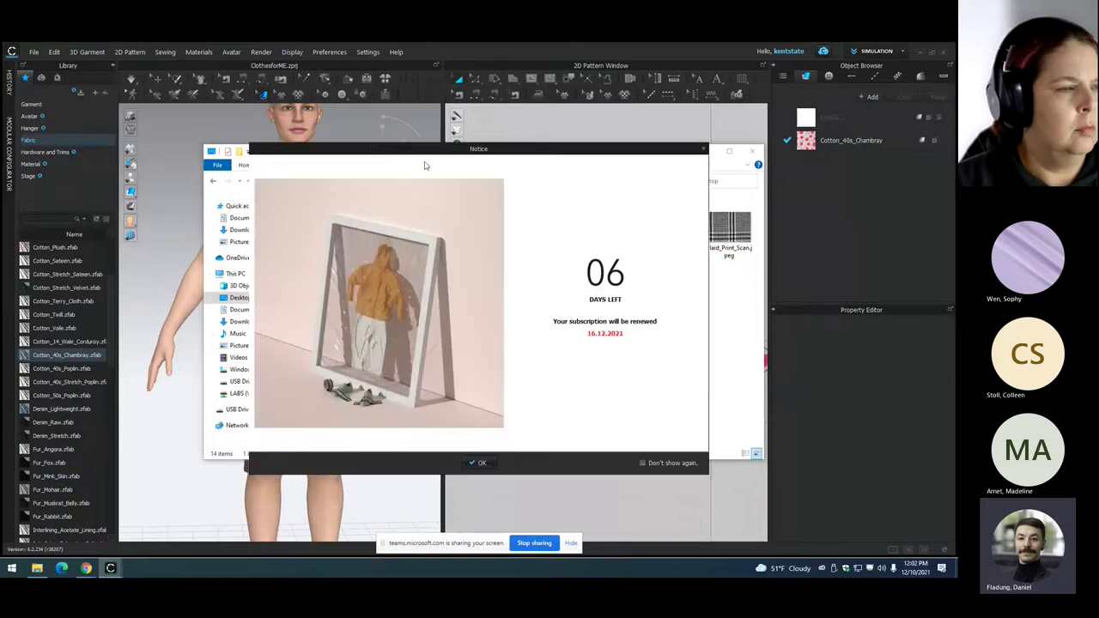
click(490, 463)
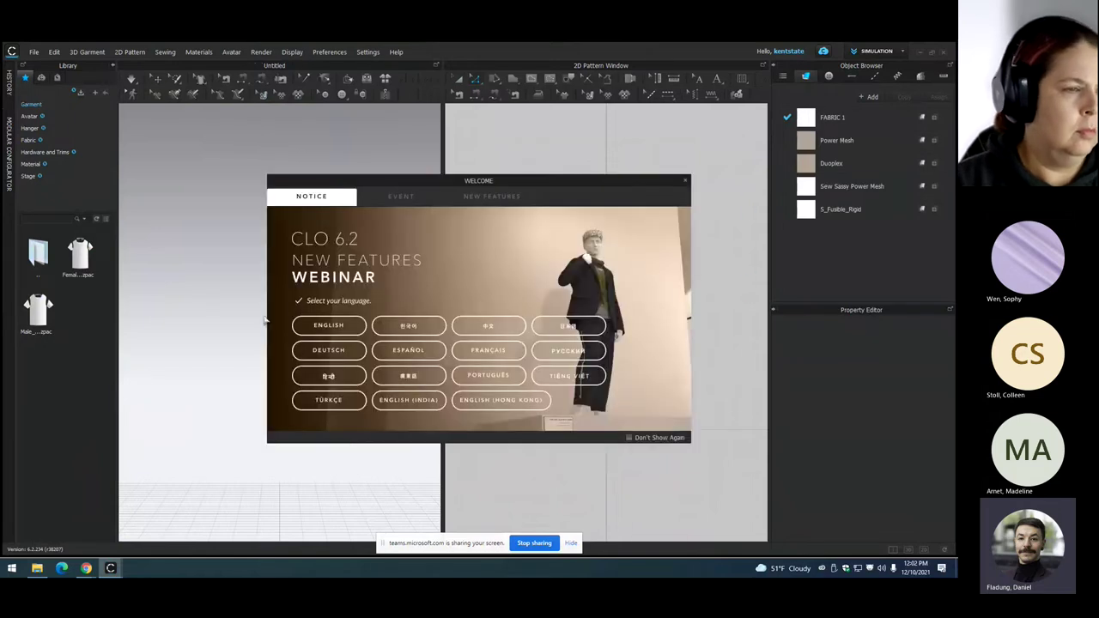
click(685, 182)
scroll(159, 439, up, 2)
scroll(160, 439, down, 4)
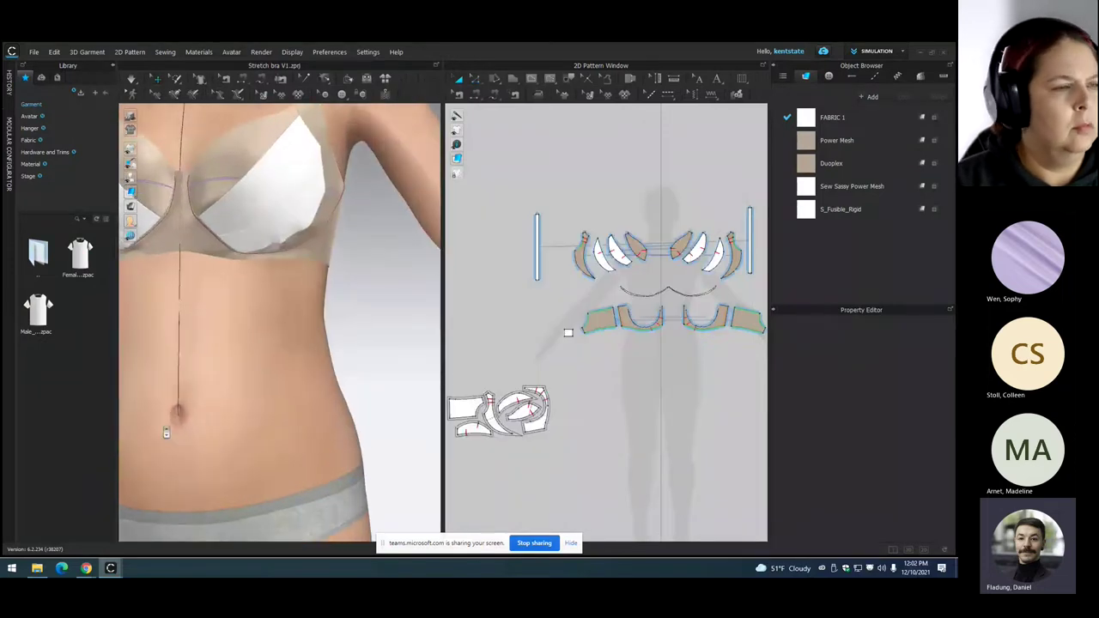
scroll(171, 429, down, 2)
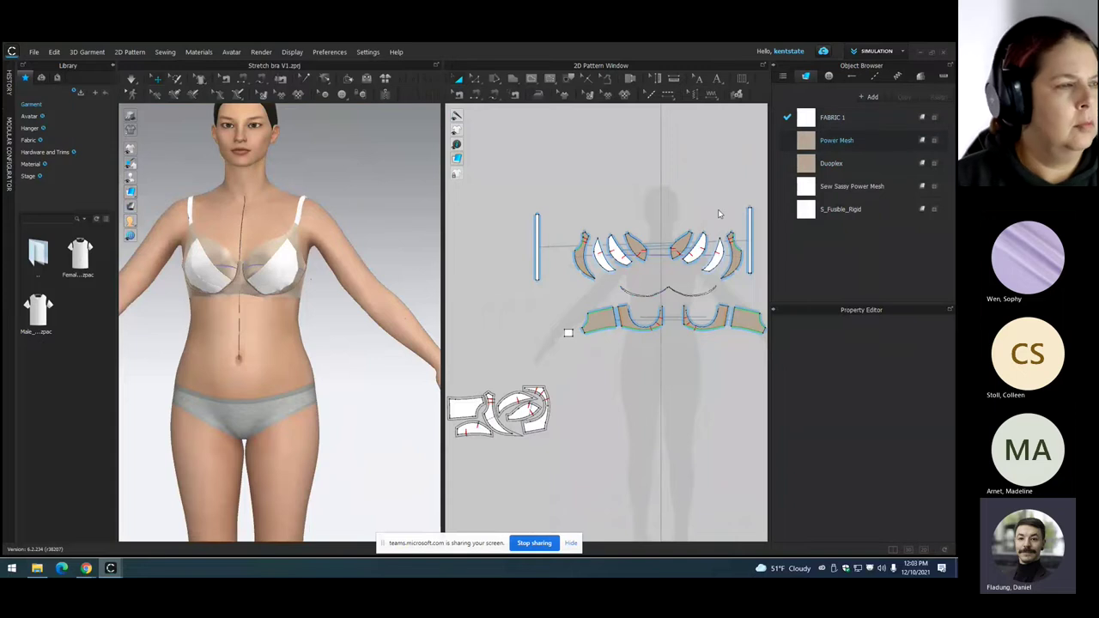
- Add a new fabric to the bra project, and open the Power Mesh texture image selection, closing it without choosing a file
click(837, 140)
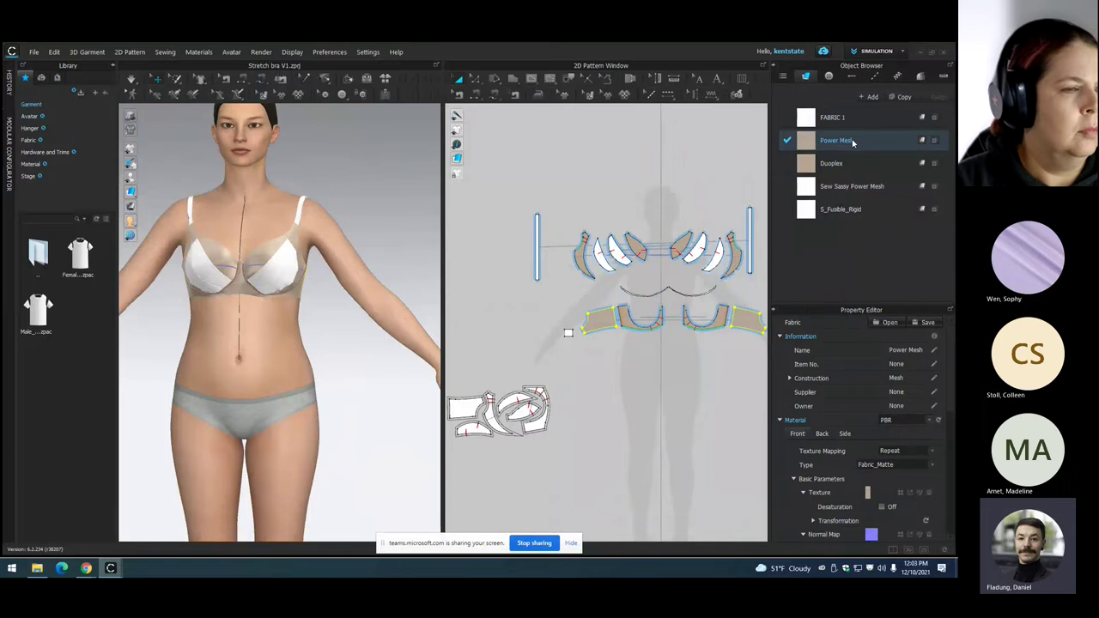
click(872, 96)
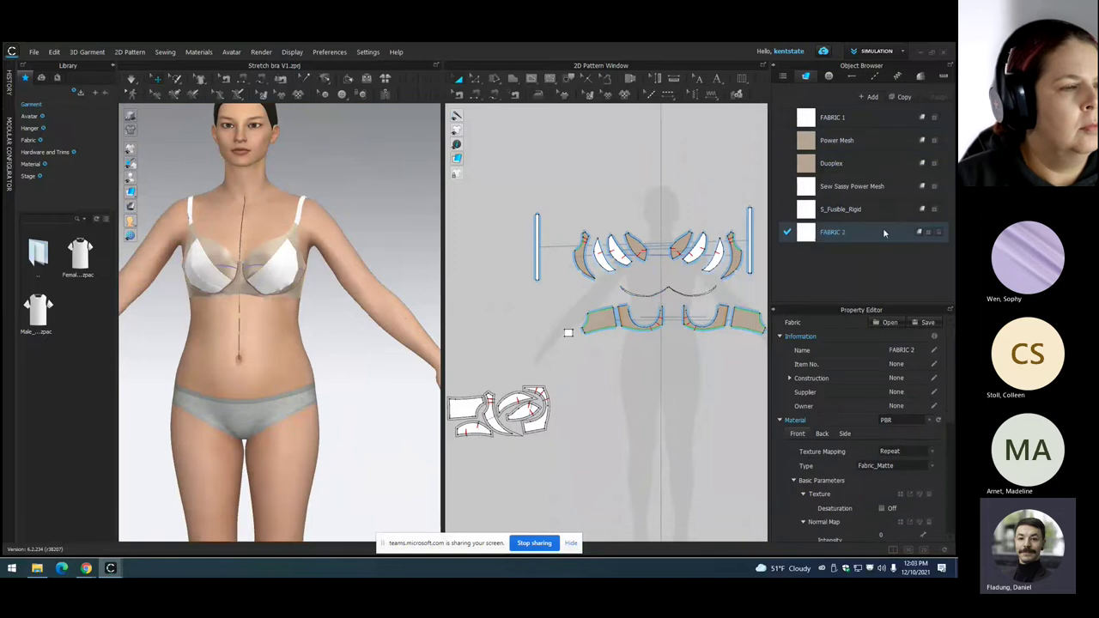
click(831, 142)
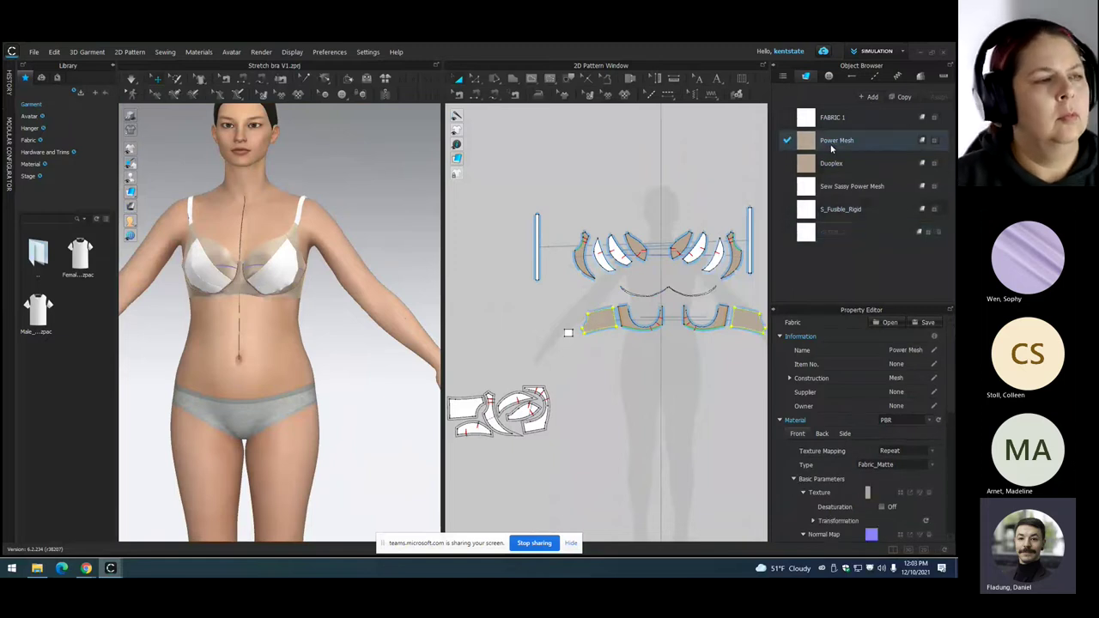
click(867, 492)
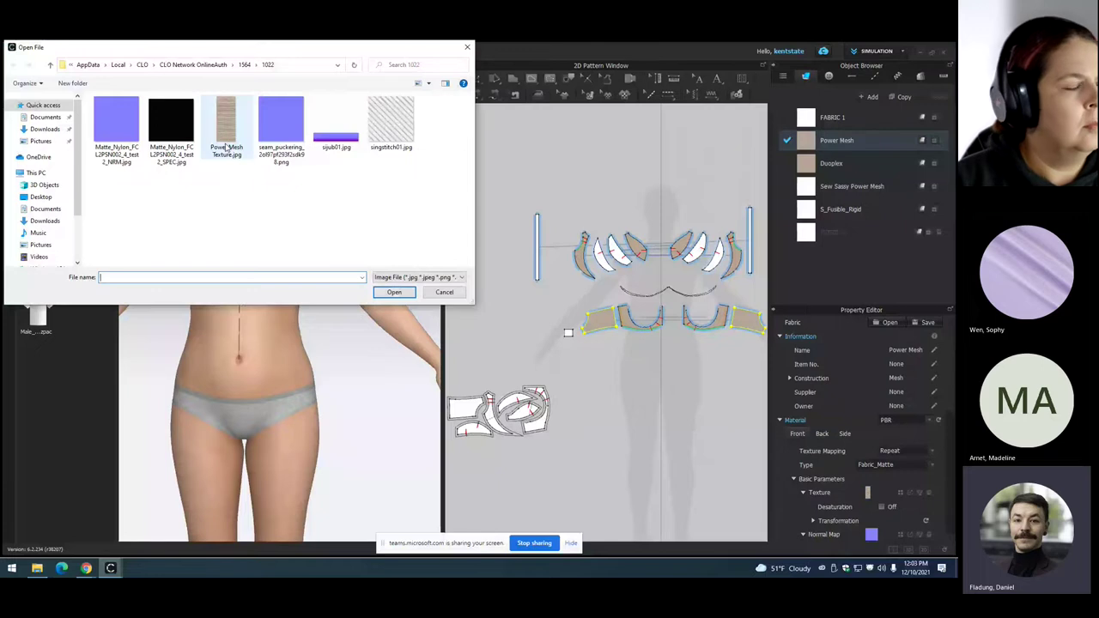
click(443, 292)
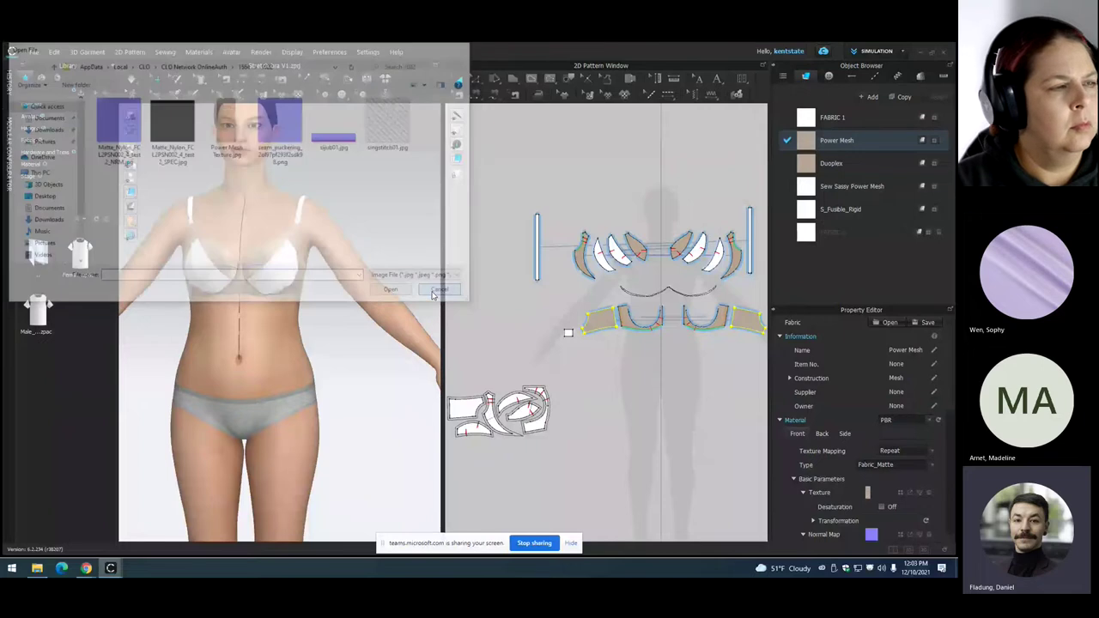
- Examine the Power Mesh fabric's reflection settings and its detailed physical properties, including stretch, shear, bending and buckling ratio
scroll(851, 446, down, 3)
scroll(851, 446, down, 5)
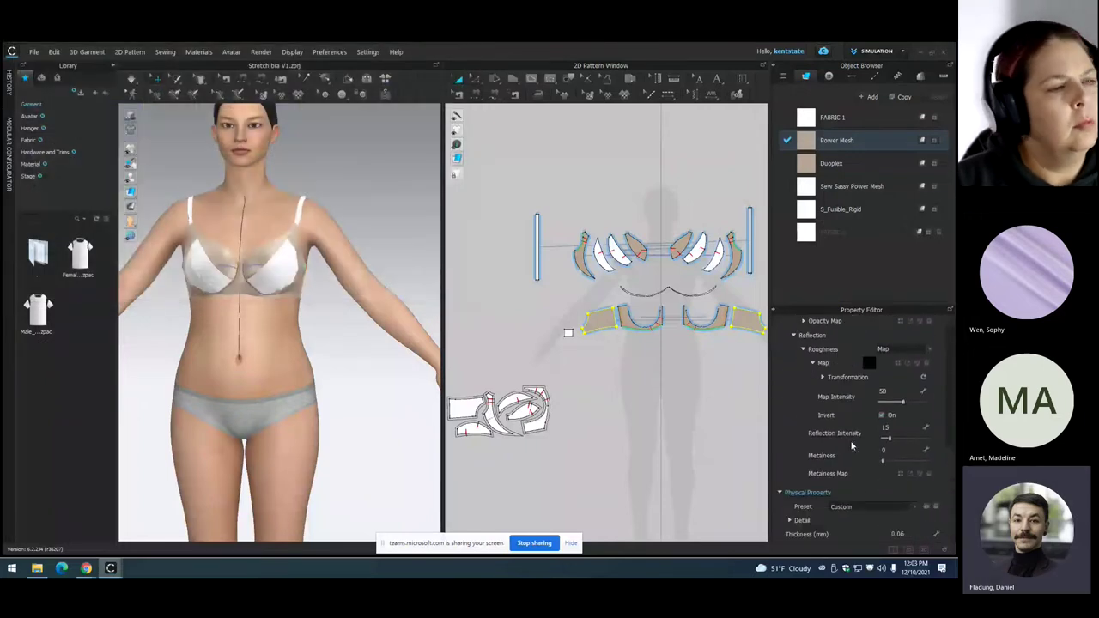
scroll(783, 496, up, 1)
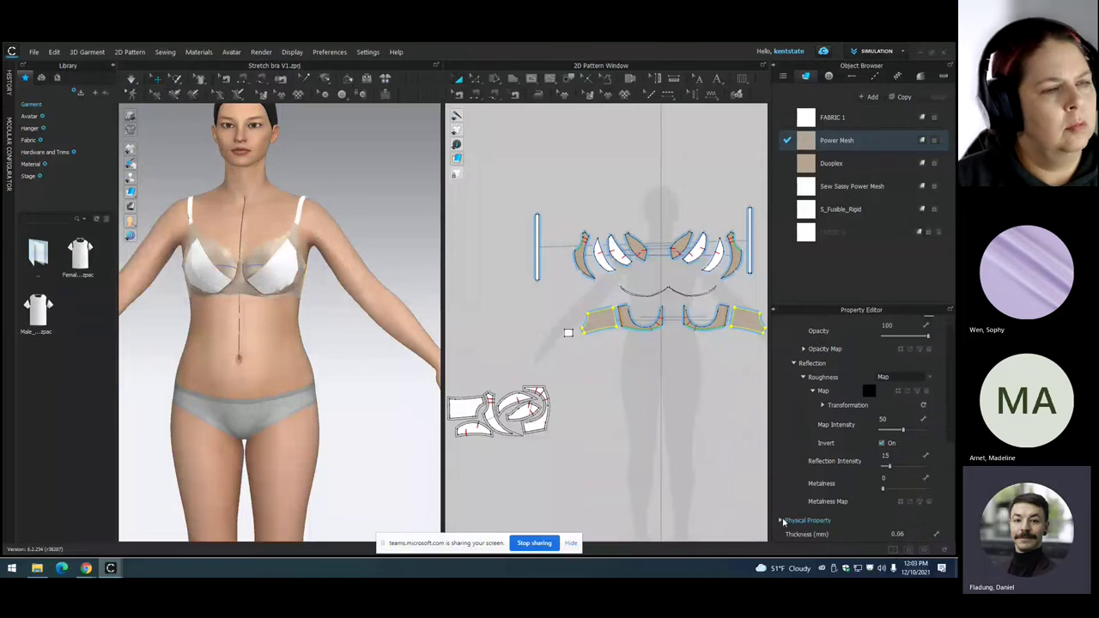
scroll(845, 491, down, 1)
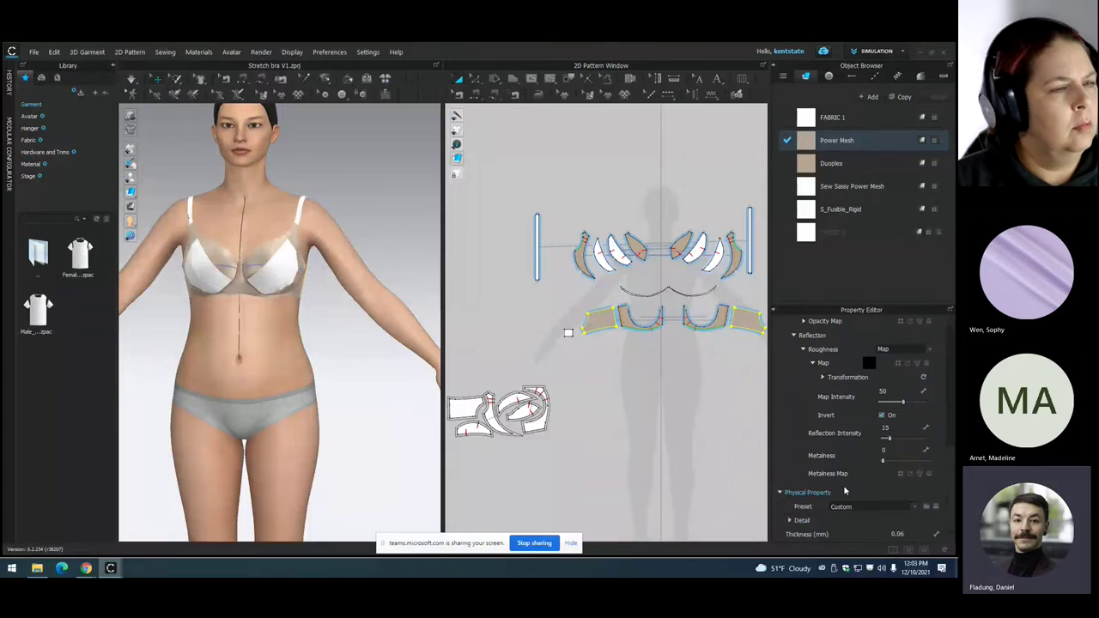
click(790, 521)
scroll(798, 521, down, 1)
scroll(802, 516, down, 4)
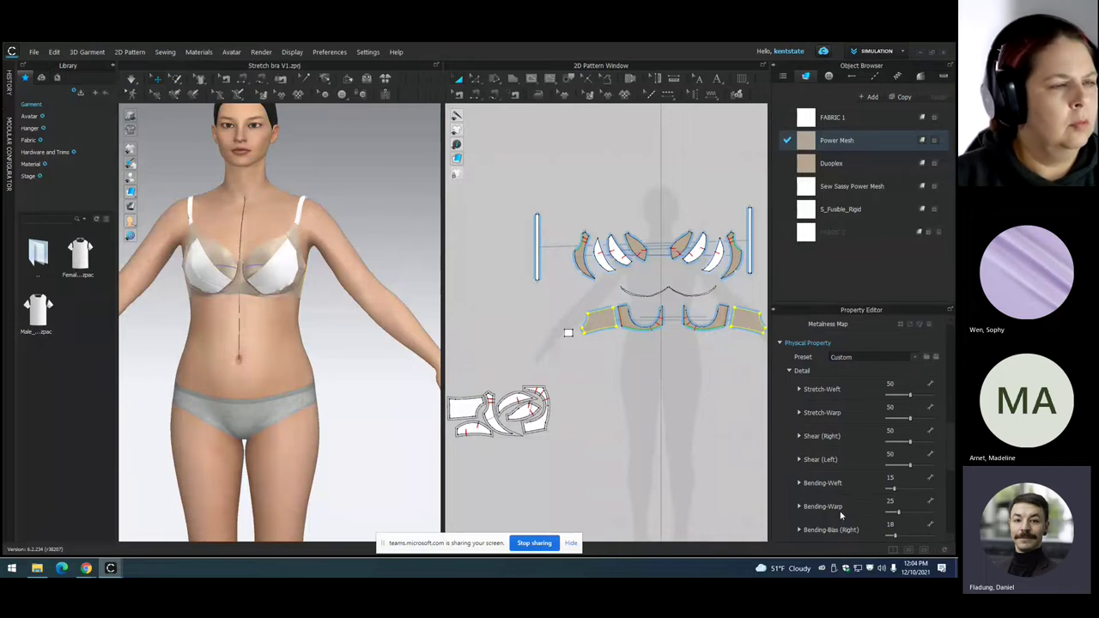
scroll(840, 513, down, 3)
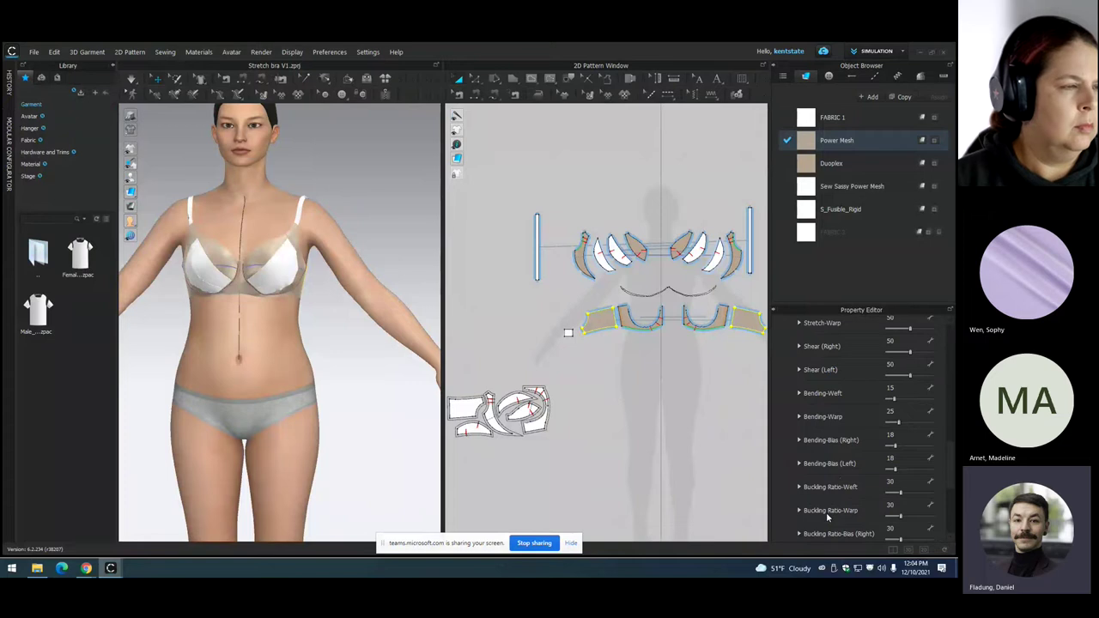
- Review the Power Mesh reflection and physical settings, and examine the Duoplex fabric's material, reflection and physical properties
scroll(855, 490, up, 4)
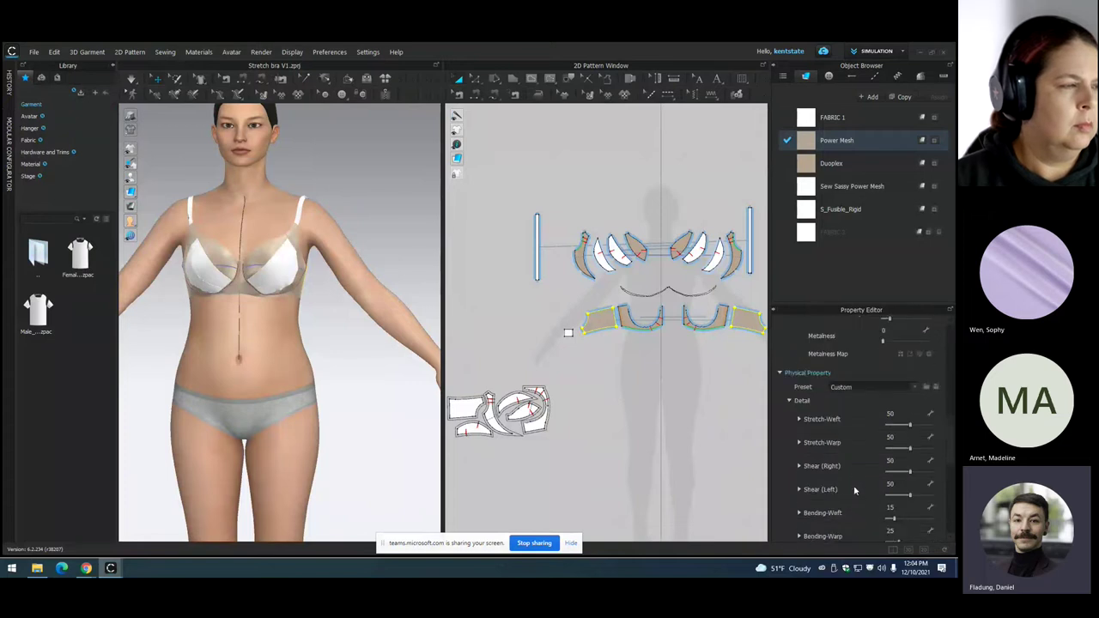
scroll(854, 487, up, 4)
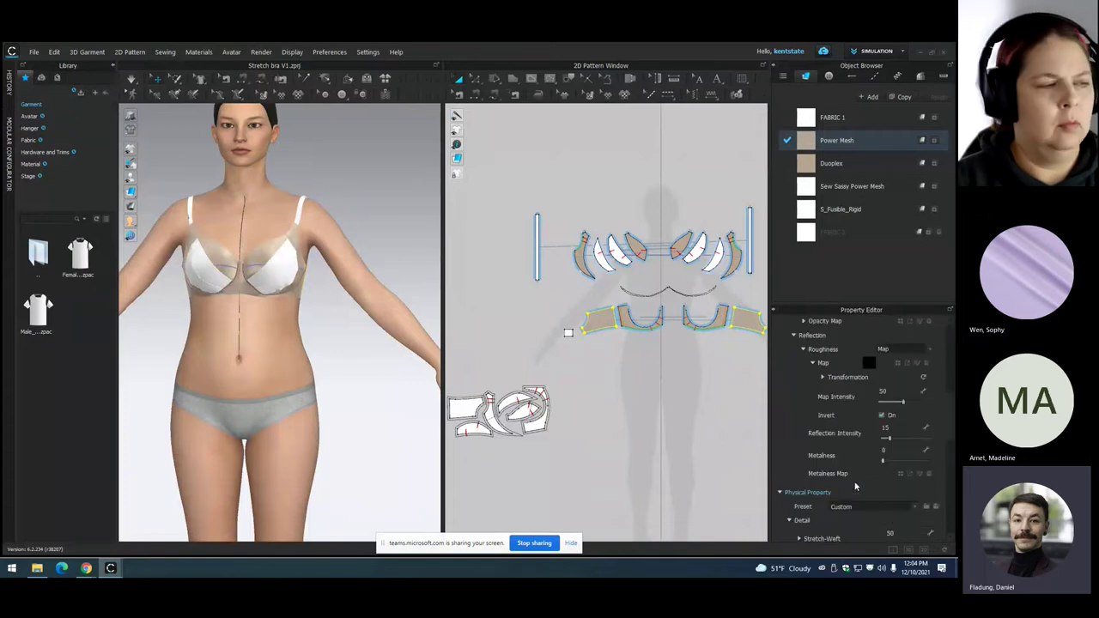
click(831, 164)
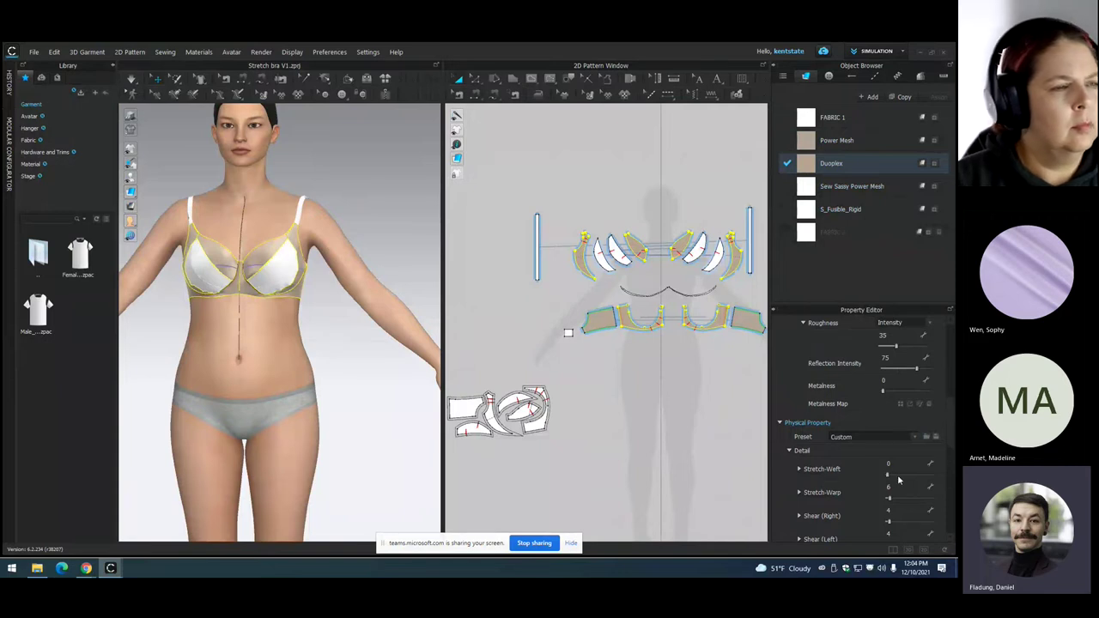
scroll(829, 386, up, 5)
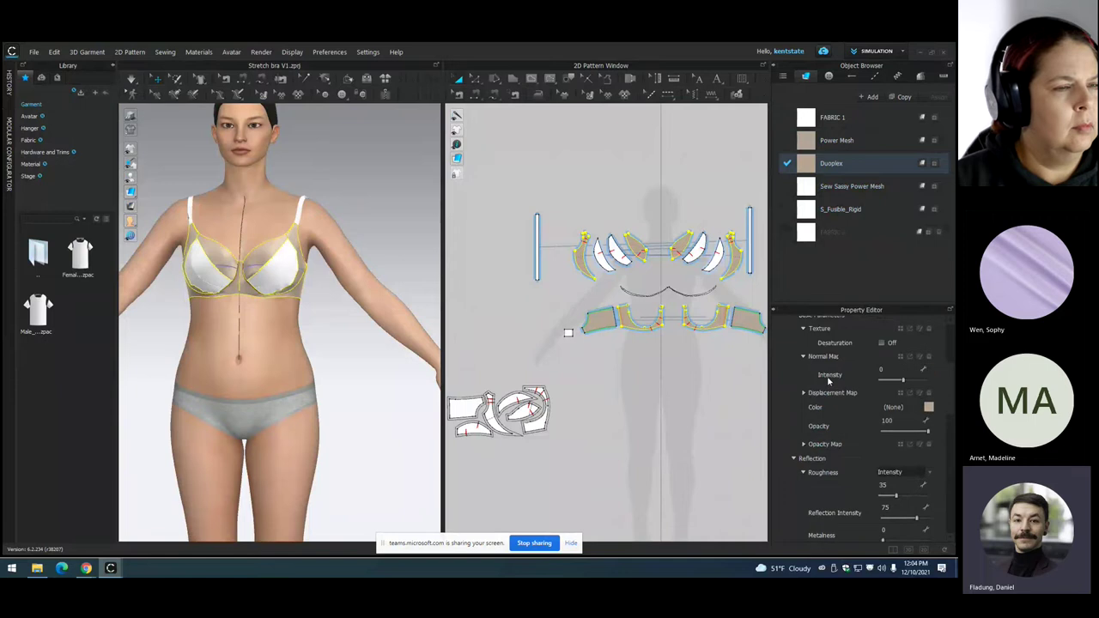
scroll(829, 382, up, 2)
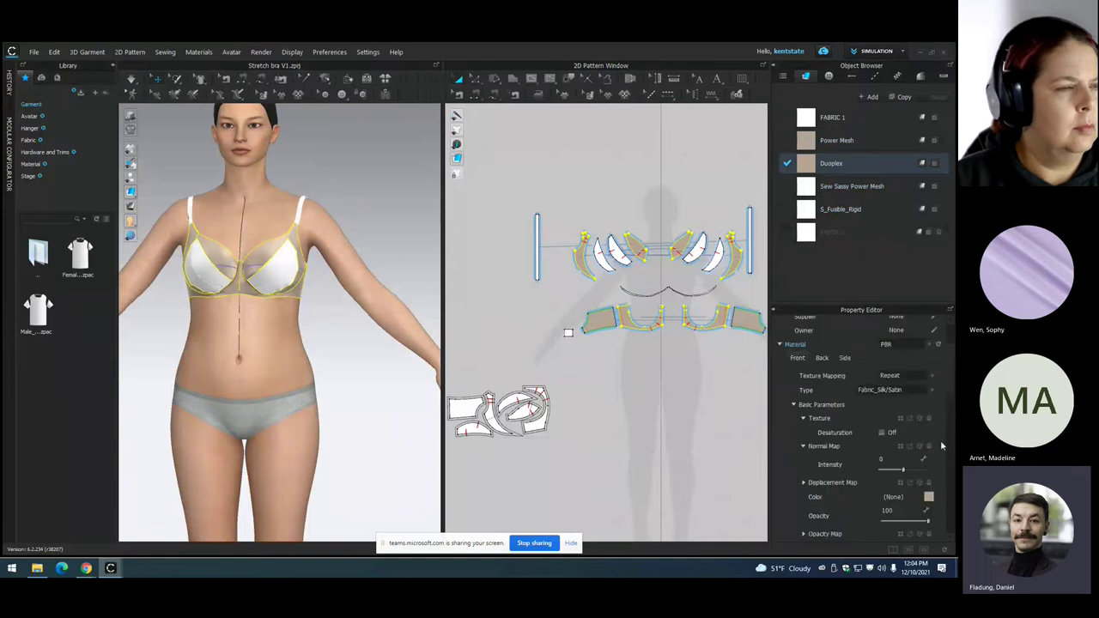
click(564, 327)
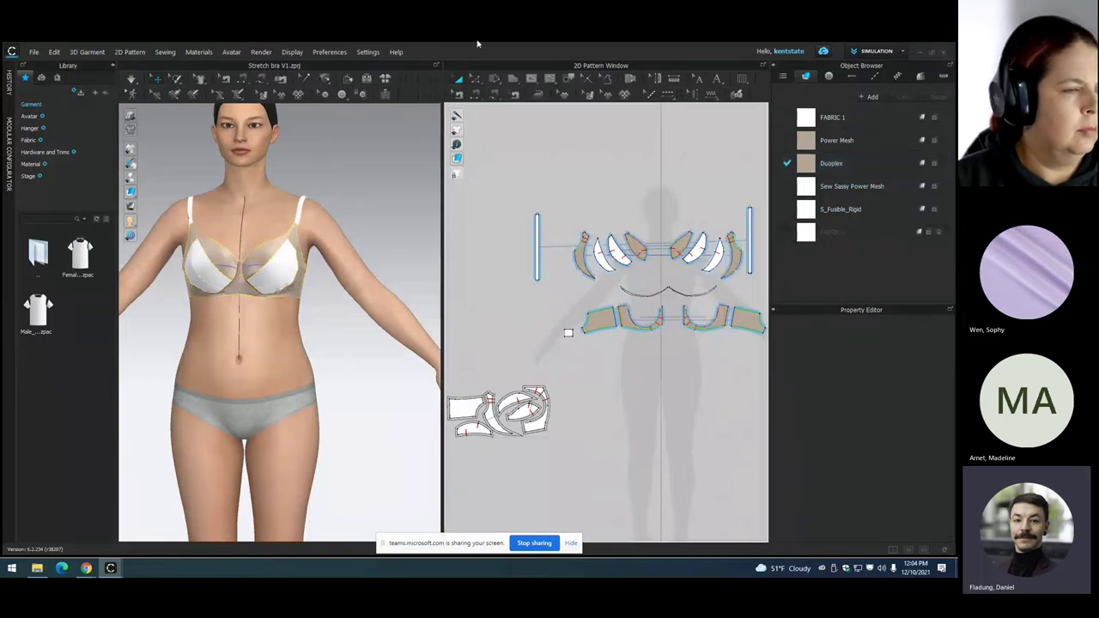
- Select the upper edge line of the bra's outer band piece, examine its elastic settings and deselect it
click(474, 79)
click(606, 317)
click(606, 317)
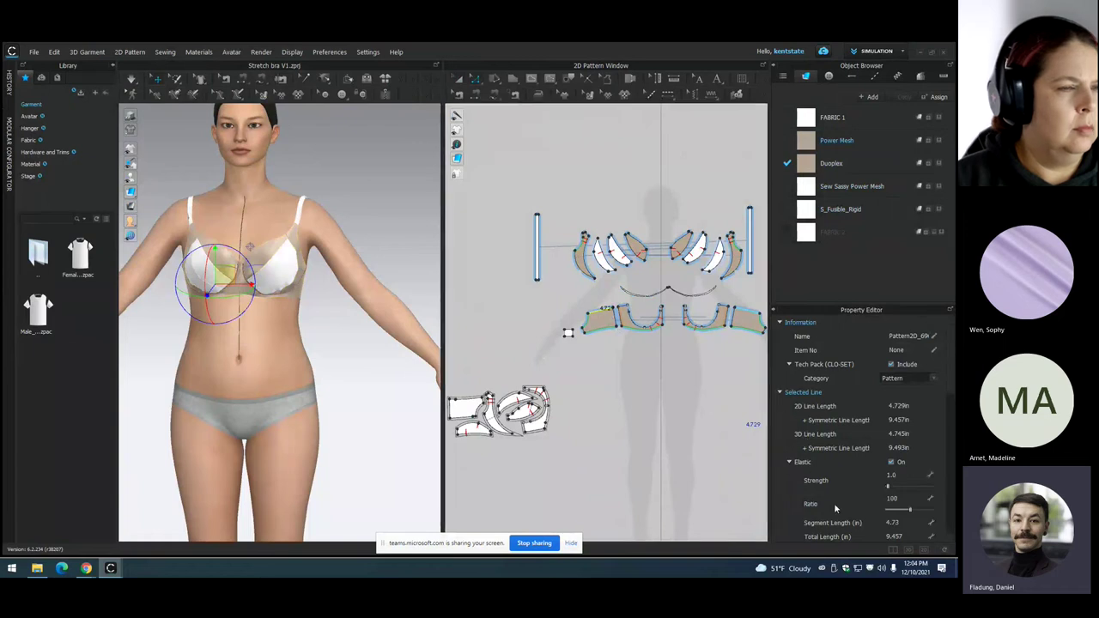
scroll(834, 508, down, 2)
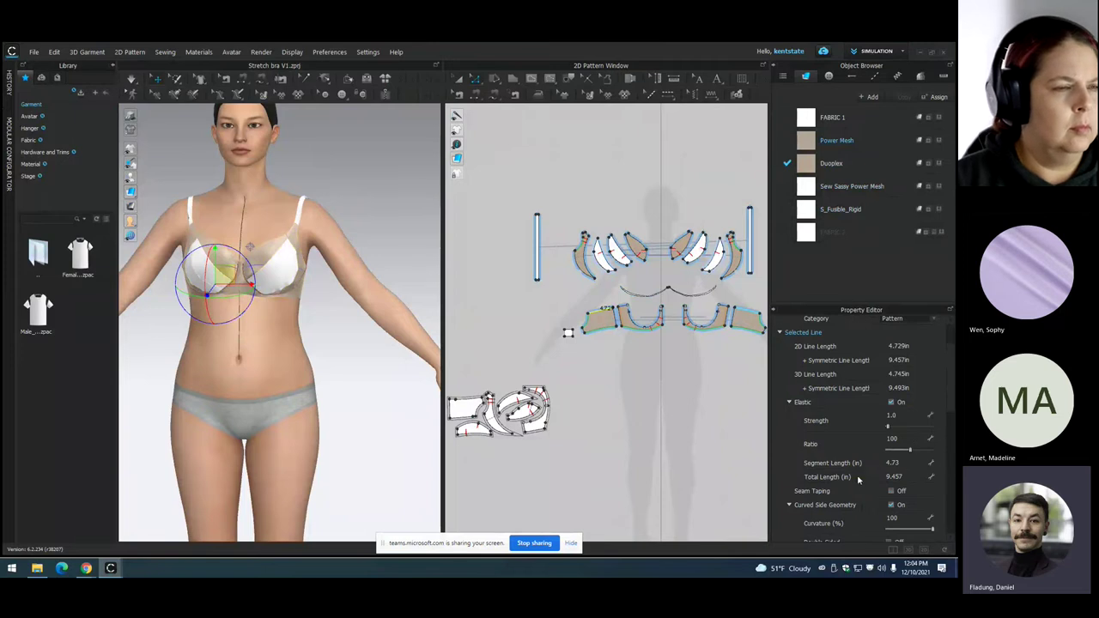
scroll(864, 440, up, 2)
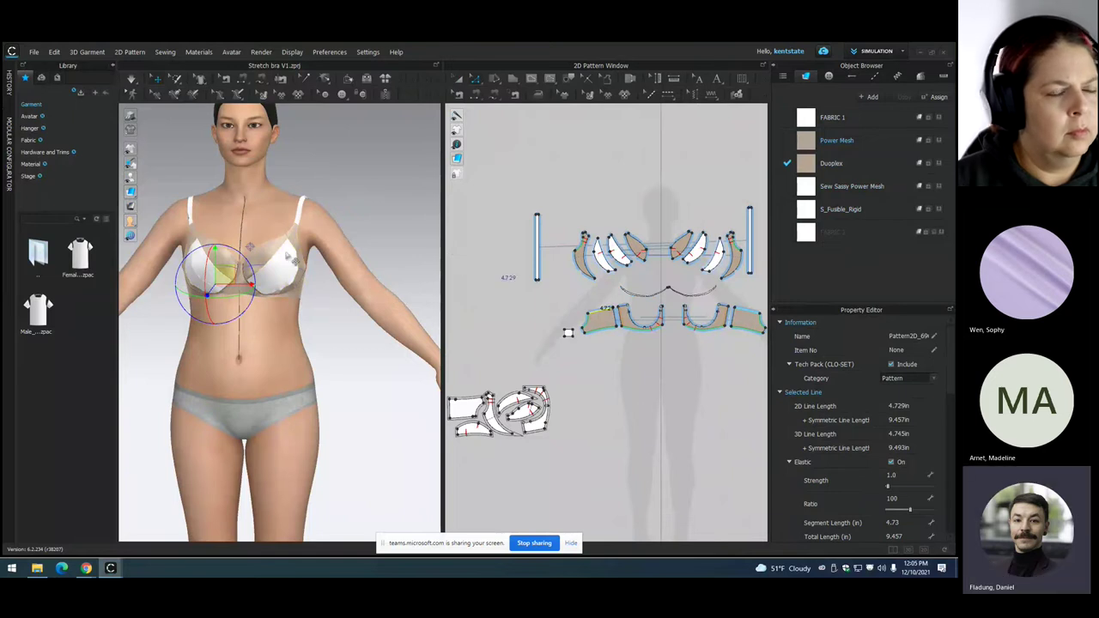
click(410, 231)
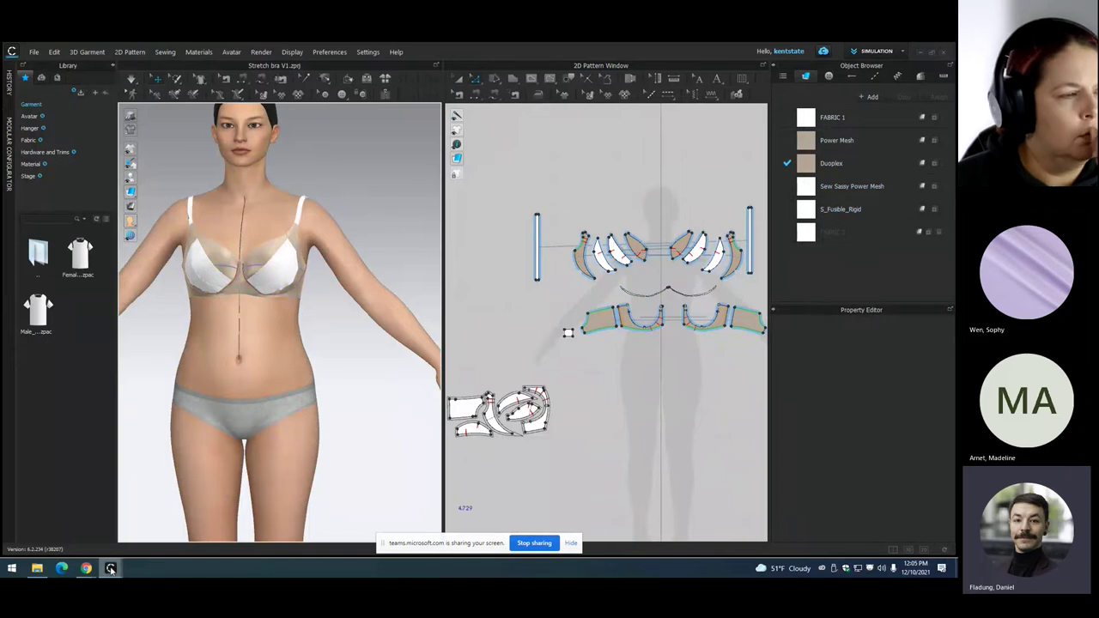
- Switch to the ClothesforME.zprj dress project and add the Silk_Charmeuse fabric from the library to the project's fabrics
mouse_move(110, 568)
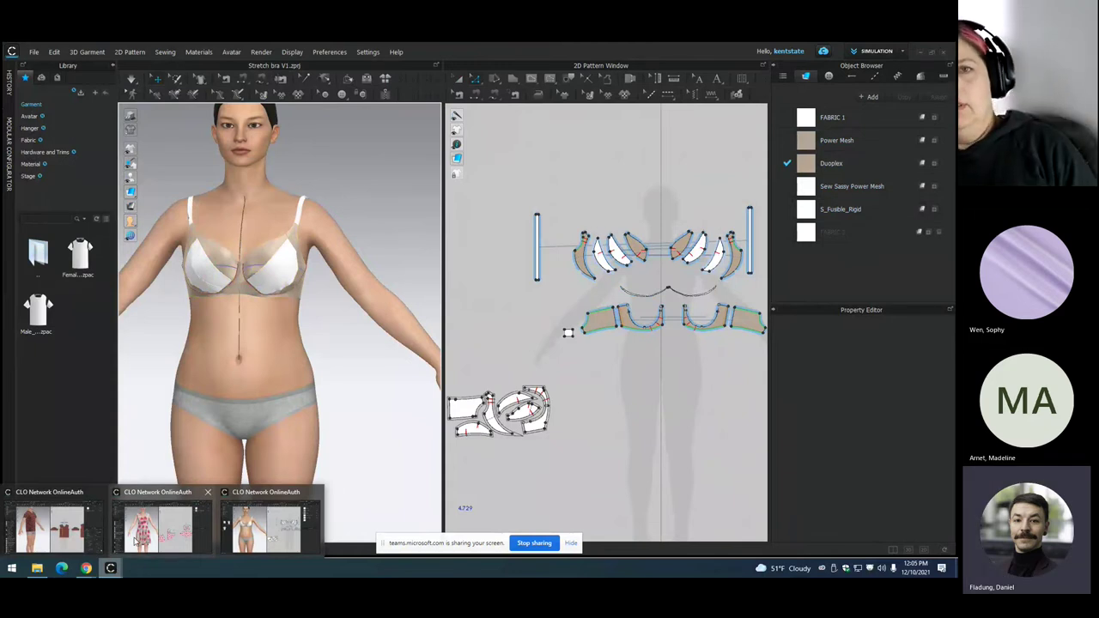
click(134, 539)
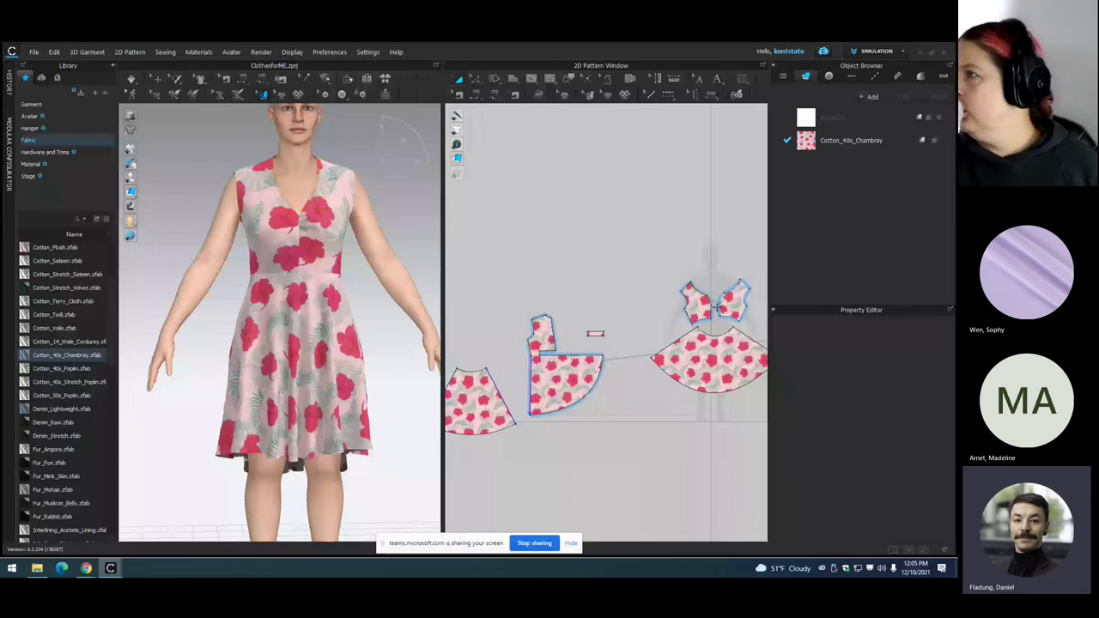
click(840, 145)
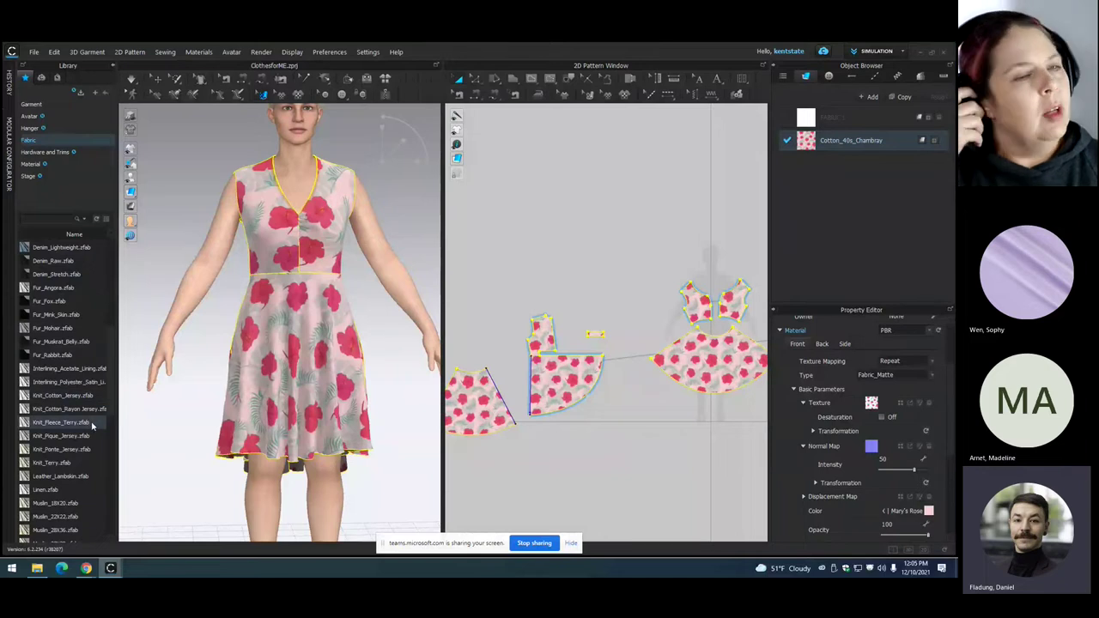
mouse_move(92, 424)
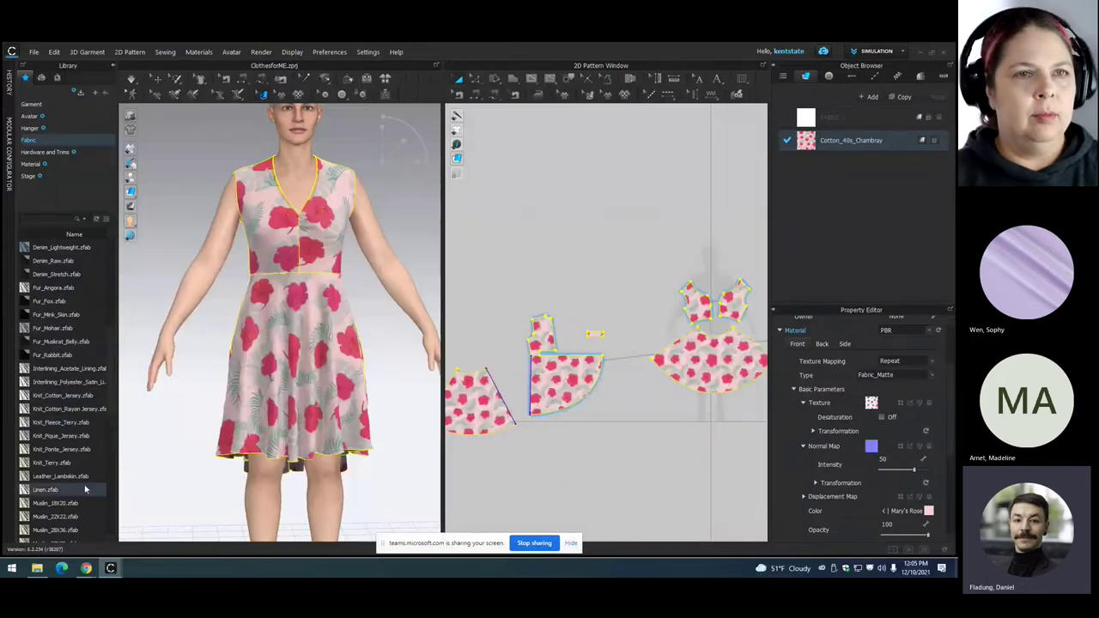
scroll(55, 483, down, 5)
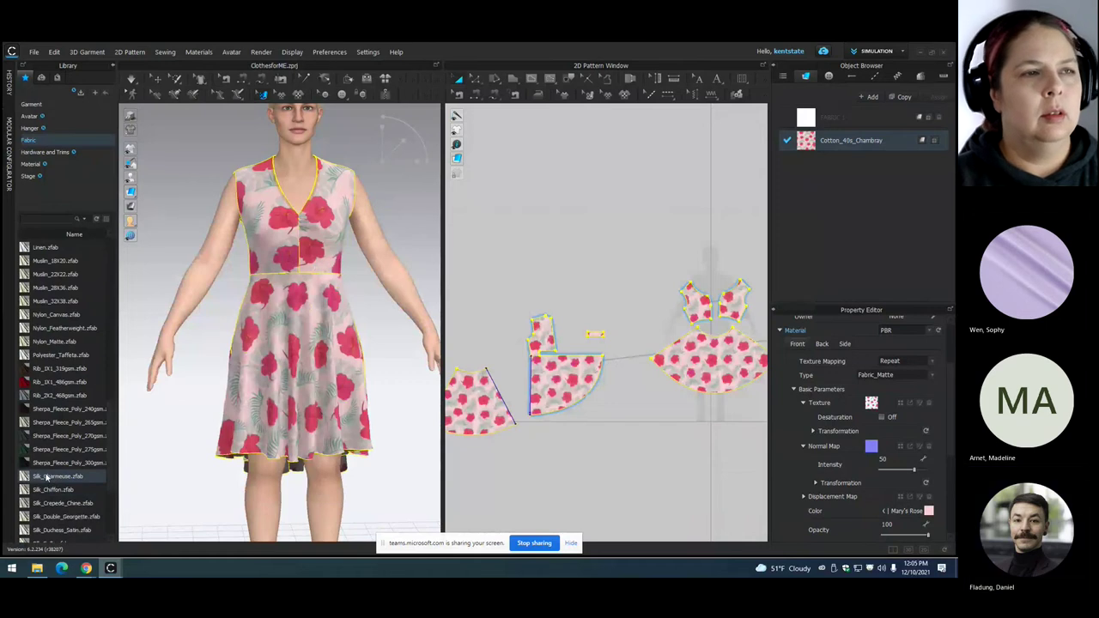
drag(47, 477, 802, 176)
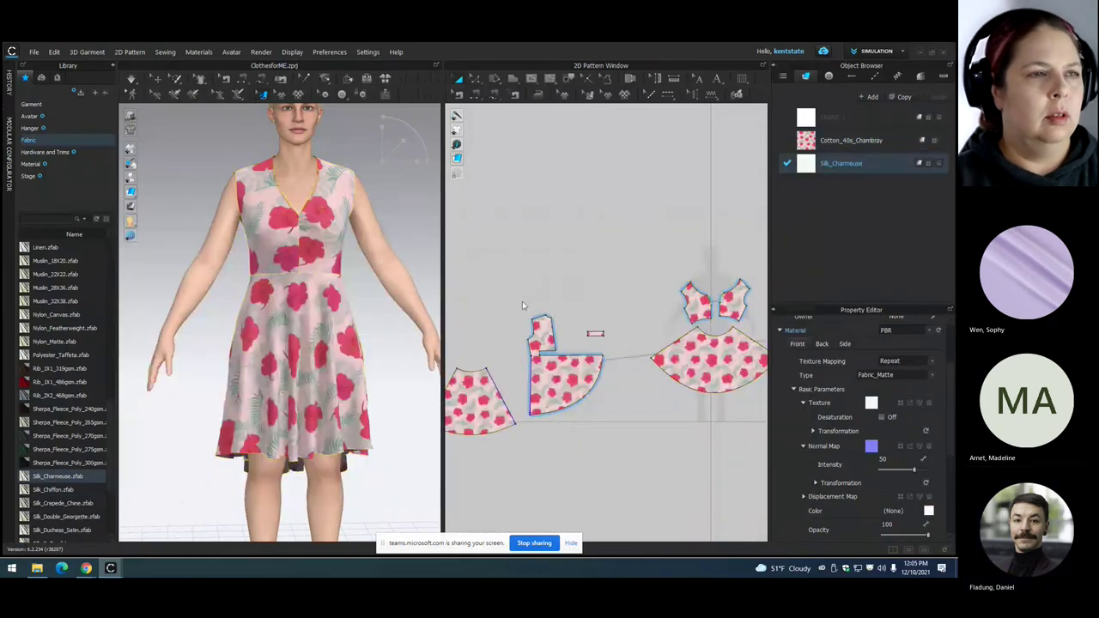
double_click(838, 169)
click(810, 169)
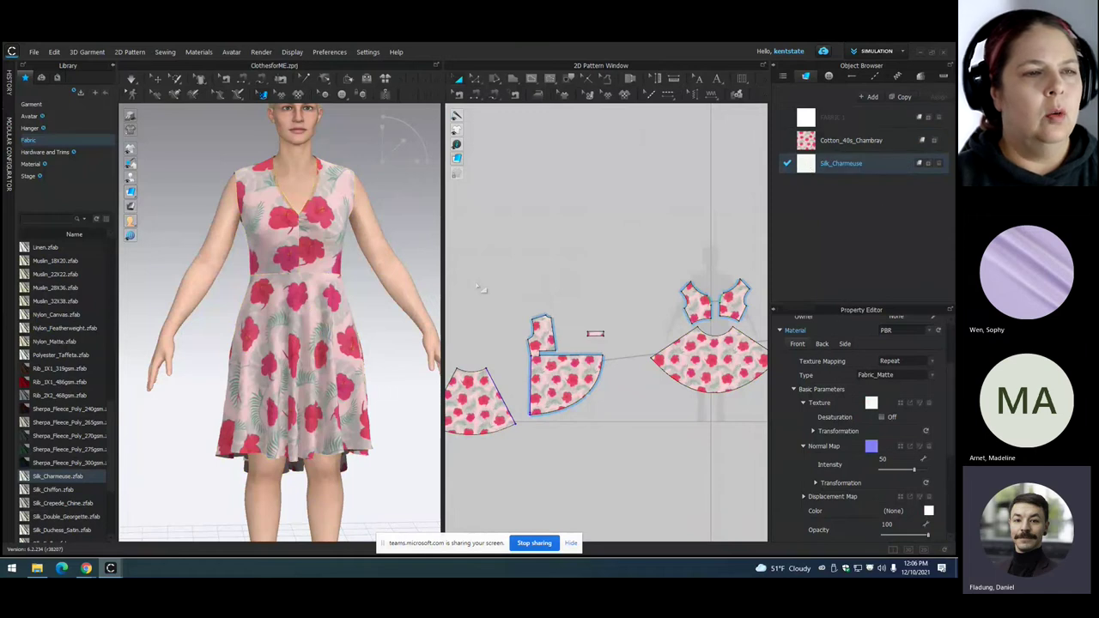
- Apply Silk_Charmeuse to all of the dress pattern pieces and simulate the garment to see the new drape
scroll(529, 429, up, 2)
scroll(529, 427, down, 4)
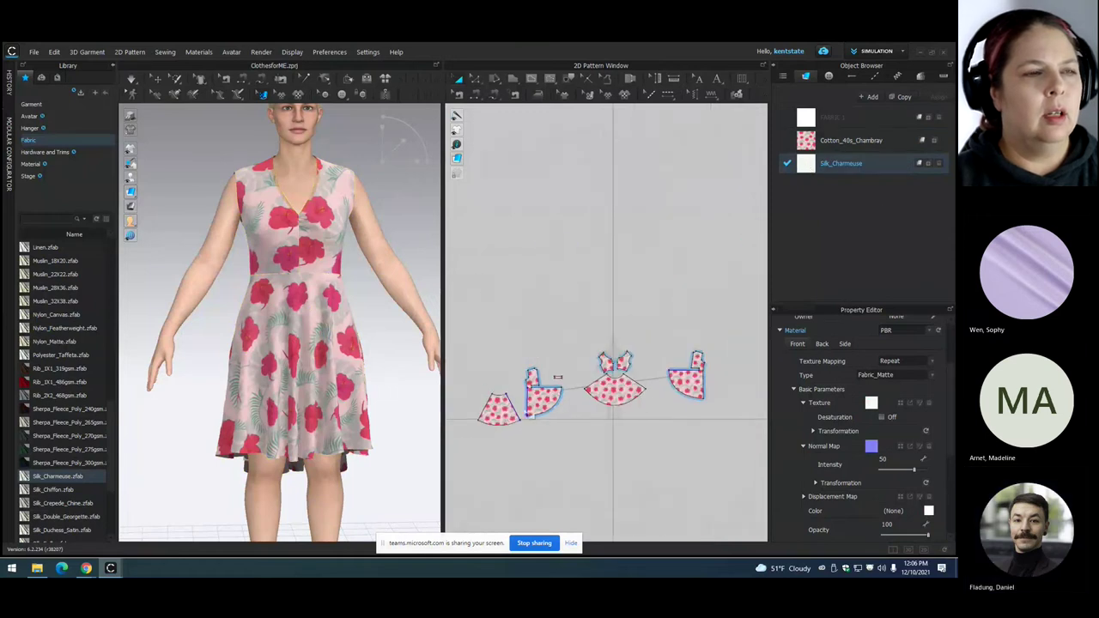
drag(466, 299, 743, 441)
drag(847, 162, 635, 397)
click(685, 225)
key(space)
mouse_move(157, 392)
right_down()
mouse_move(387, 368)
mouse_move(385, 386)
mouse_move(317, 399)
mouse_move(152, 400)
right_up()
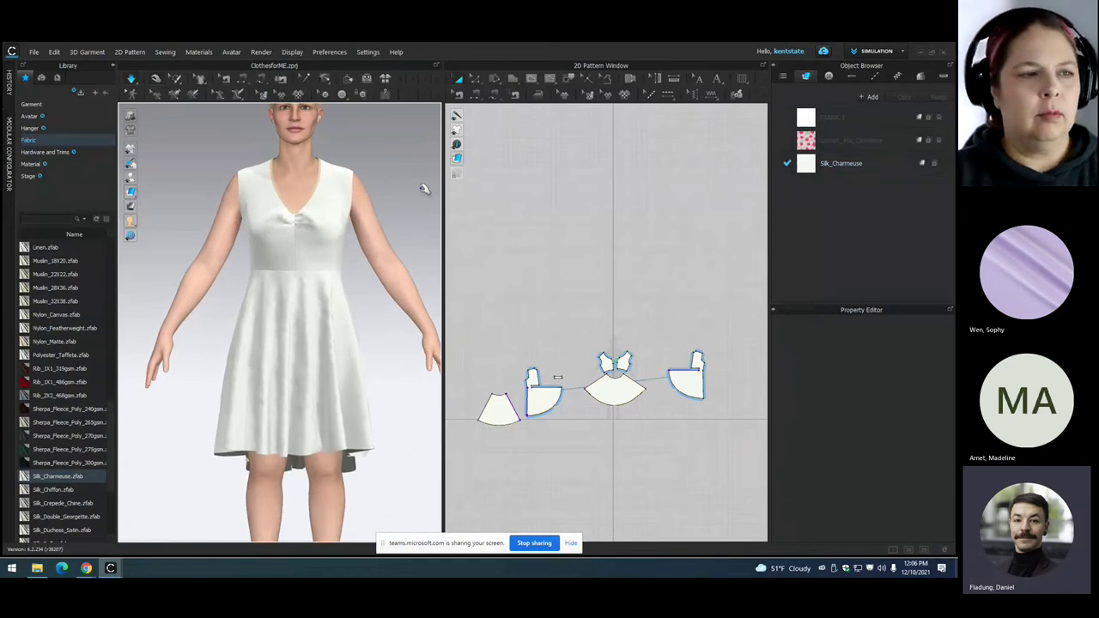
- Add the Silk_Chiffon fabric from the library to the project's fabrics
click(842, 163)
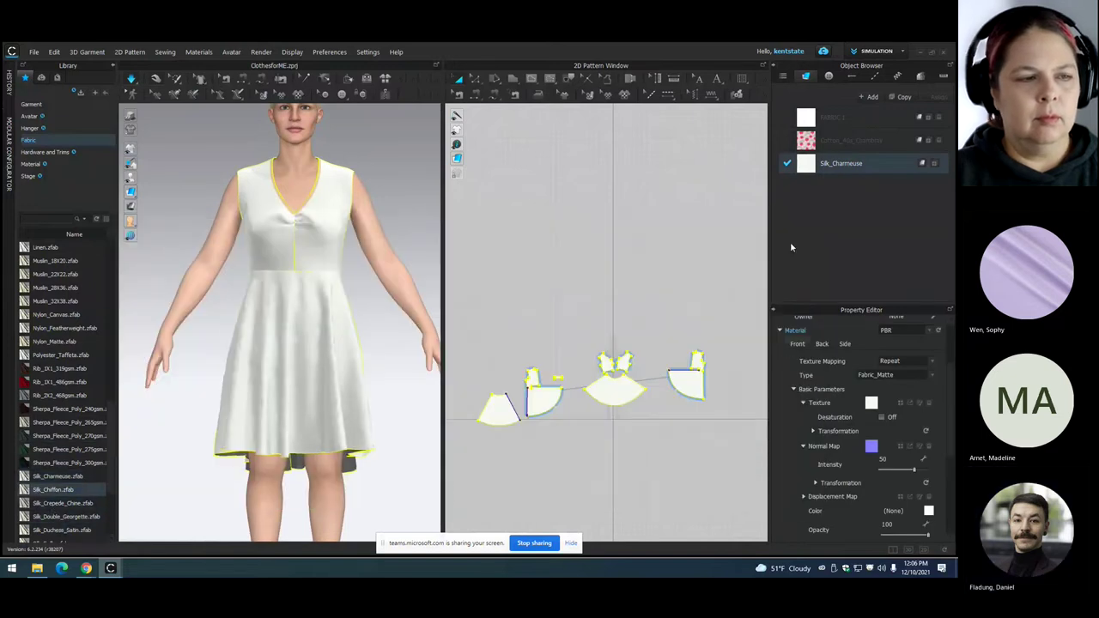
drag(791, 247, 785, 236)
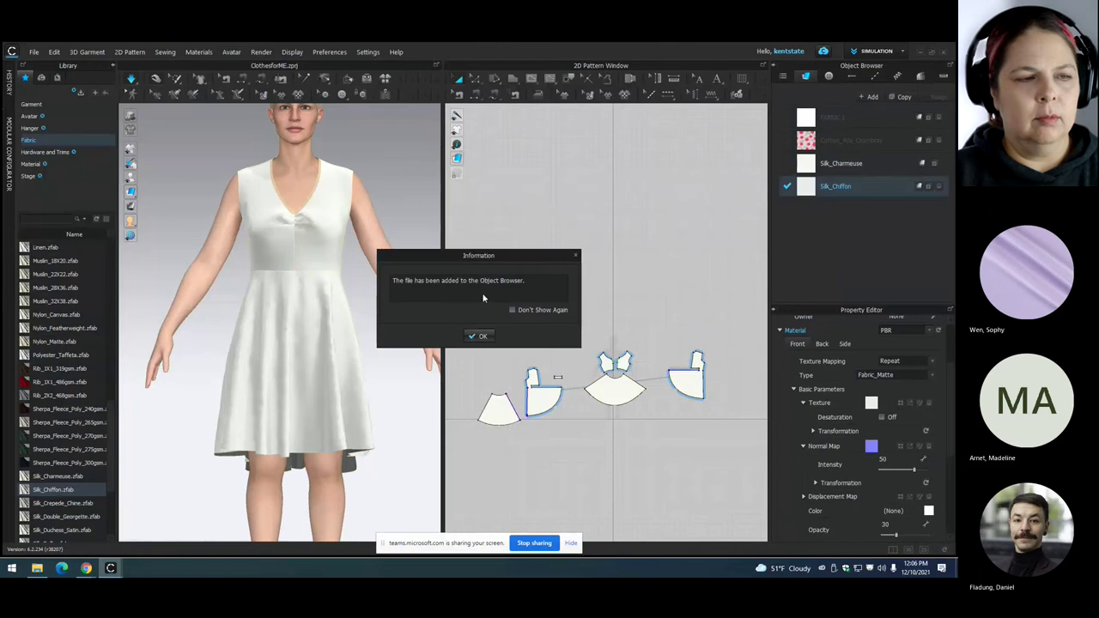
click(478, 336)
- Apply Silk_Chiffon to all of the dress pattern pieces and check how the simulated garment drapes
drag(472, 297, 721, 449)
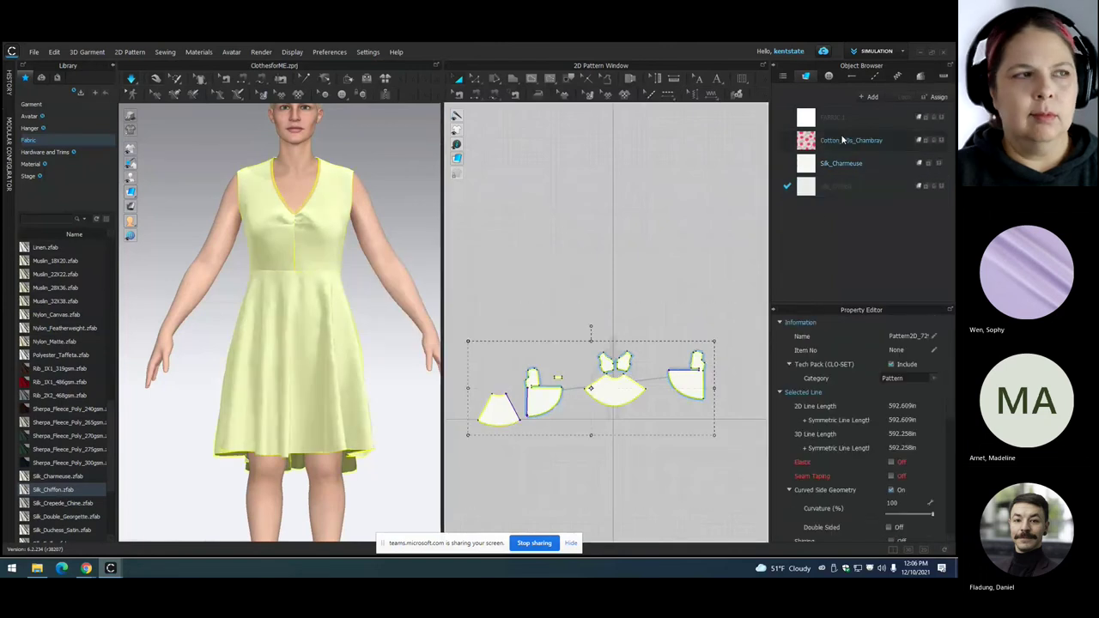
drag(591, 388, 591, 388)
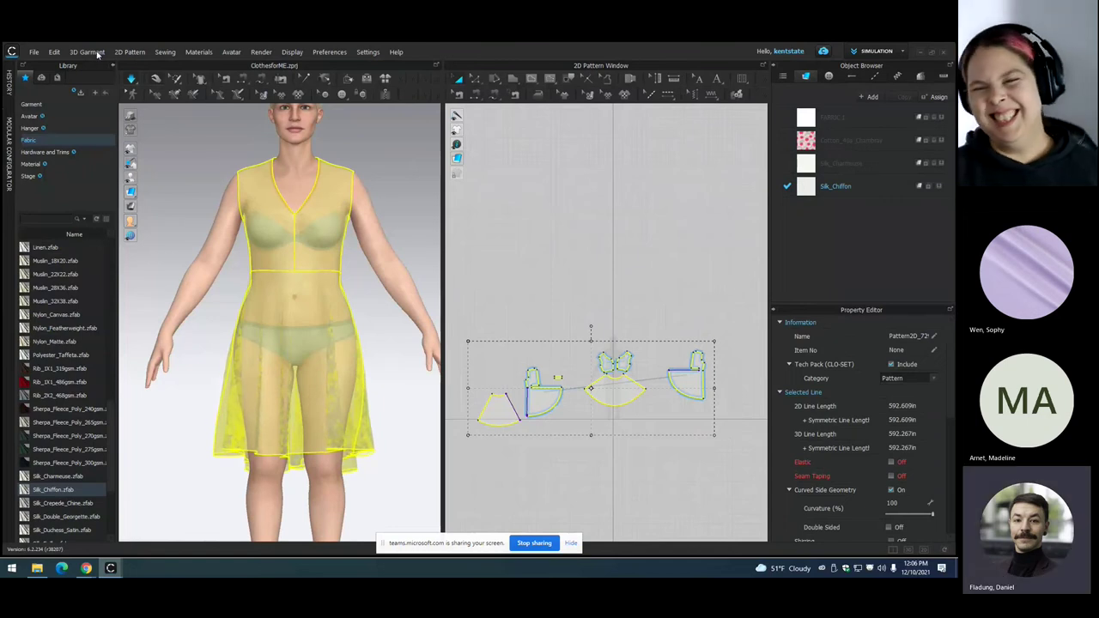
click(130, 78)
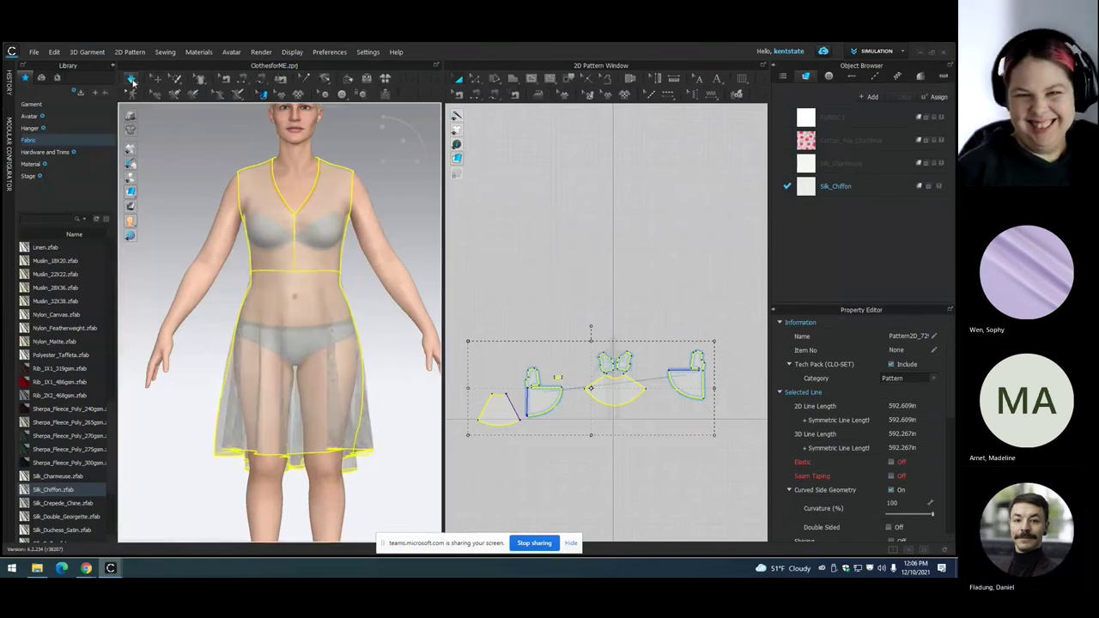
click(183, 403)
mouse_move(210, 420)
right_down()
mouse_move(407, 437)
mouse_move(363, 404)
mouse_move(278, 400)
mouse_move(194, 432)
mouse_move(189, 424)
right_up()
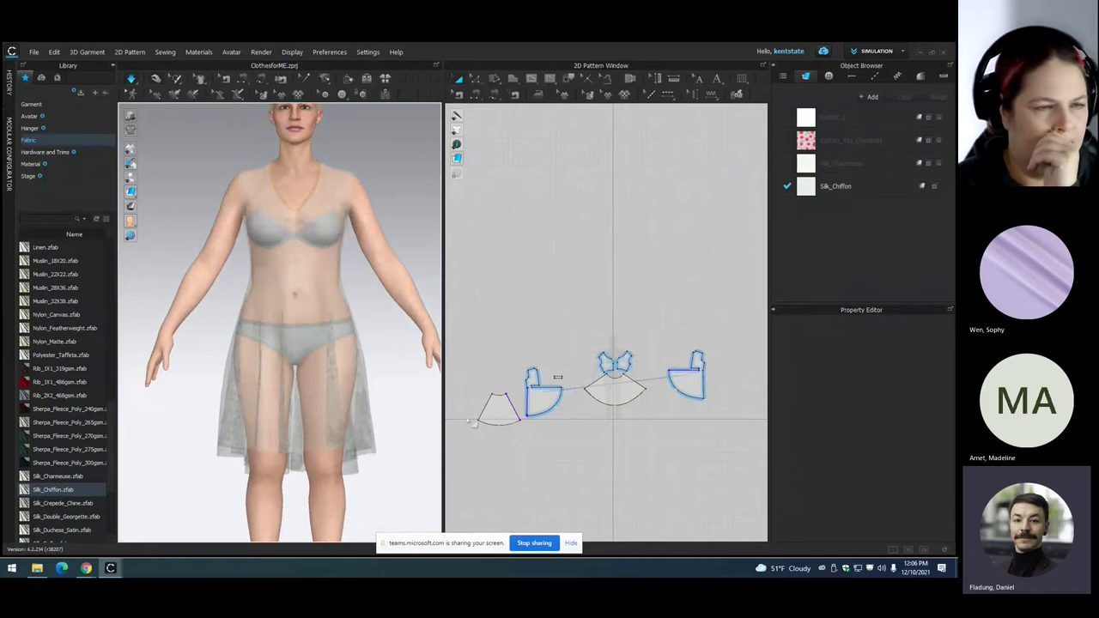
- Apply the floral Cotton_40s_Chambray fabric to all of the dress pattern pieces and deselect them
click(811, 141)
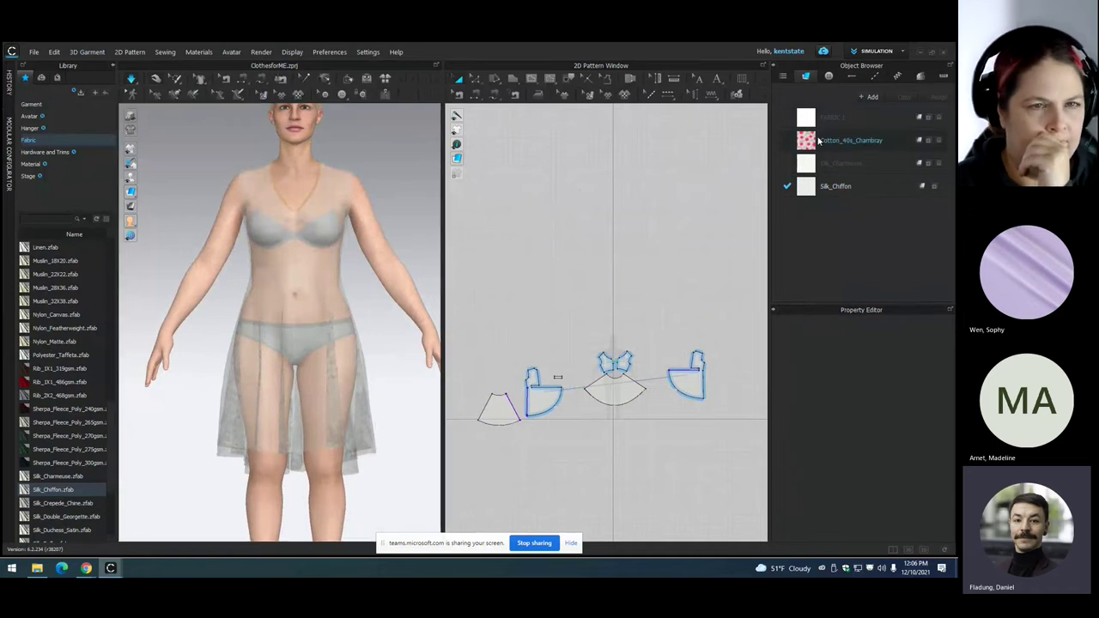
drag(467, 309, 752, 520)
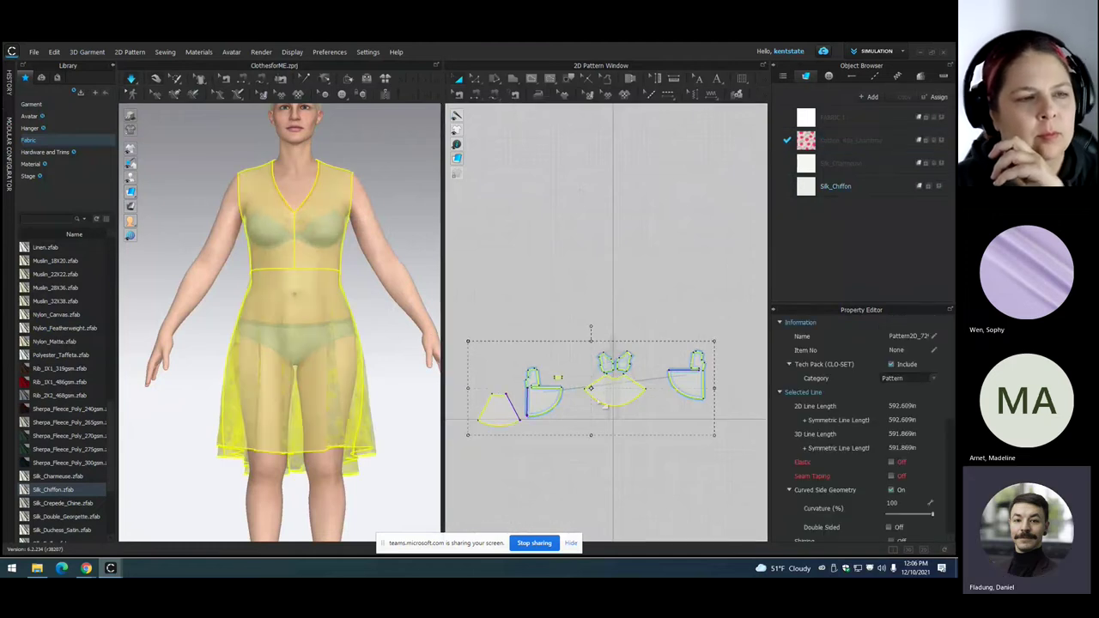
click(576, 306)
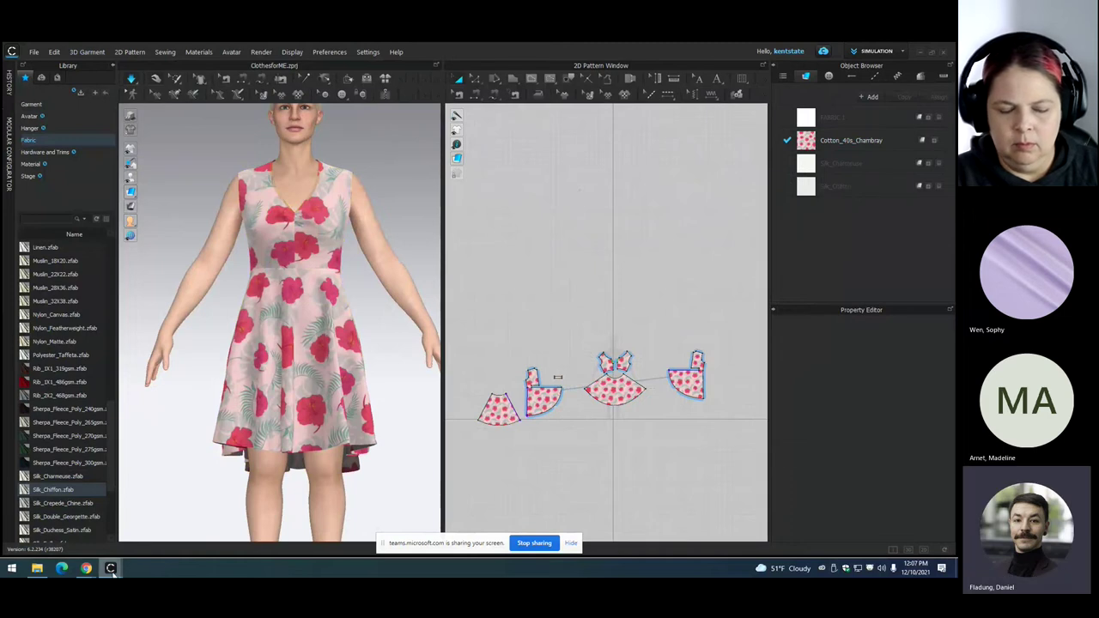
- Look at the striped T-shirt project and return to the dress project
mouse_move(112, 571)
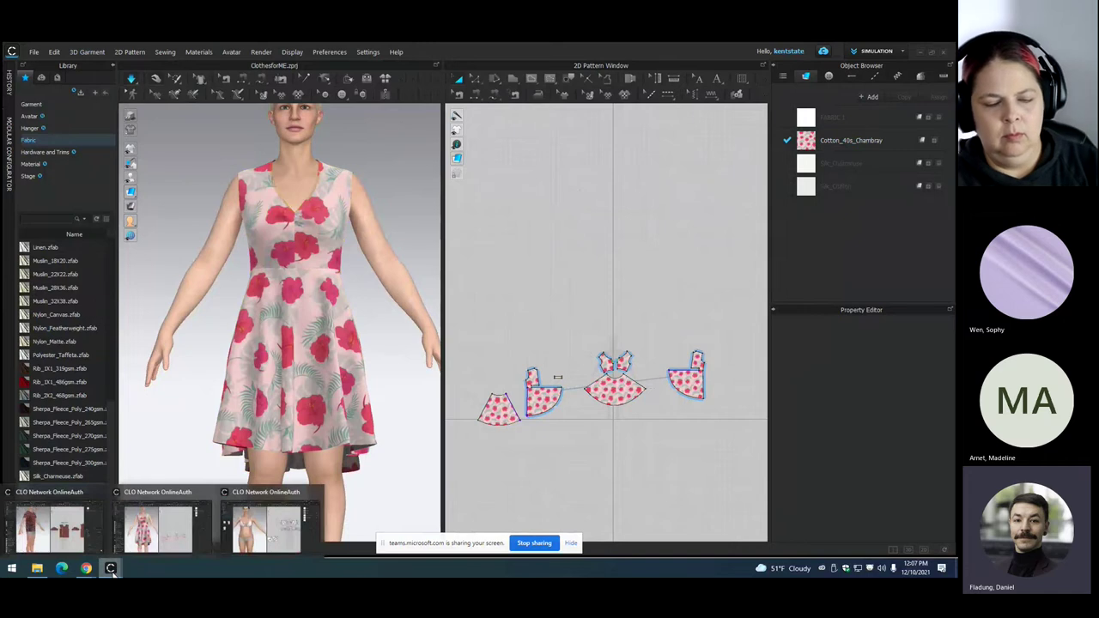
click(38, 519)
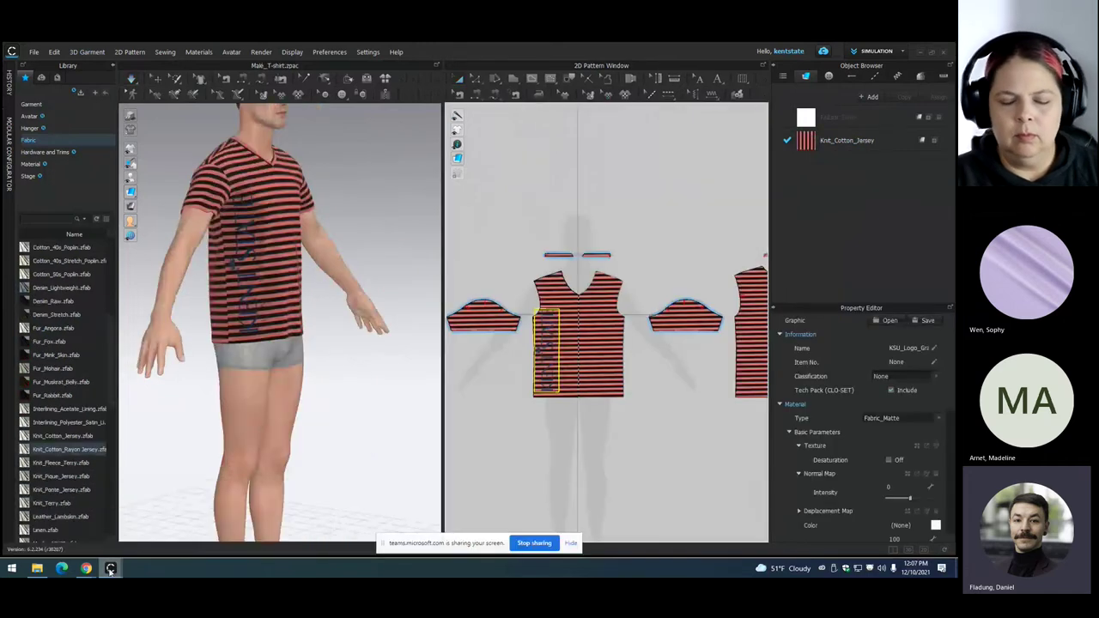
mouse_move(110, 570)
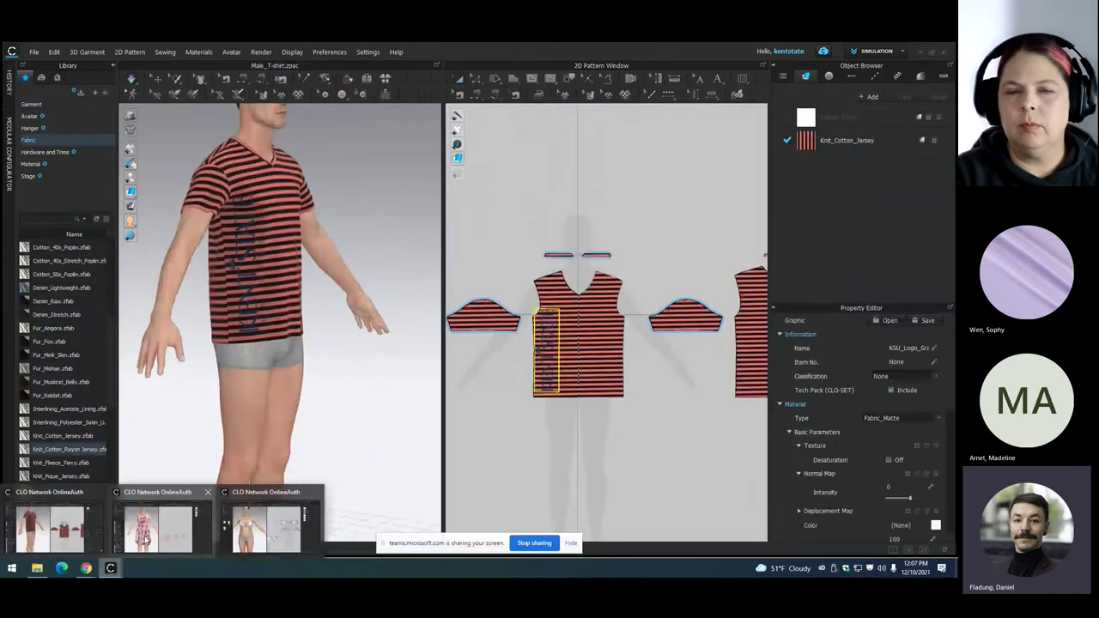
click(147, 536)
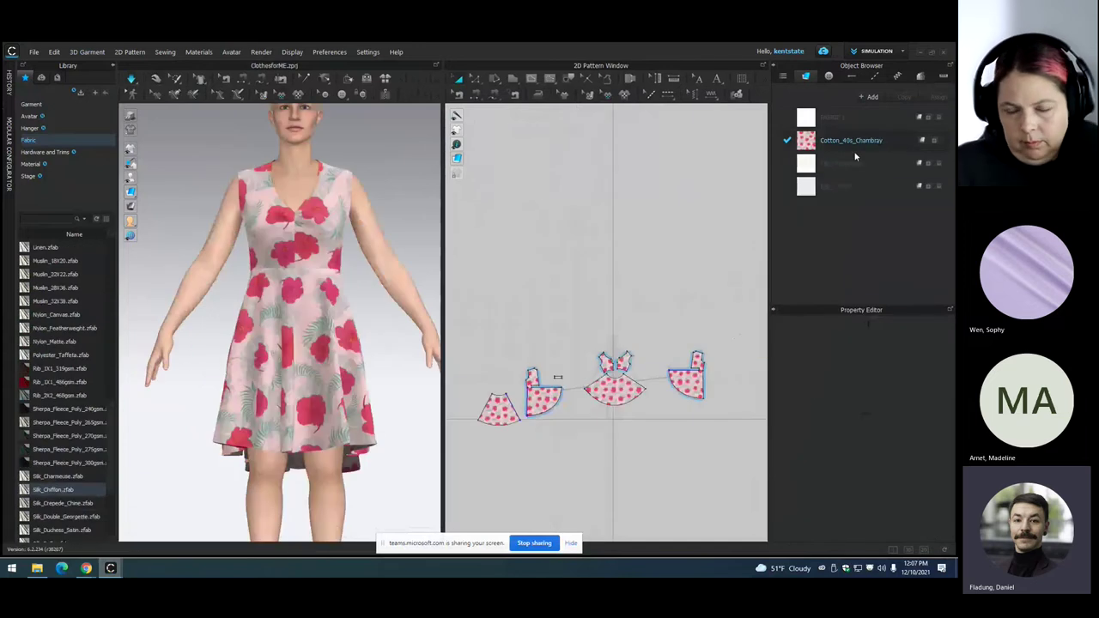
- Move Silk_Charmeuse above Cotton_40s_Chambray in the fabric list and select the floral cotton fabric
click(846, 164)
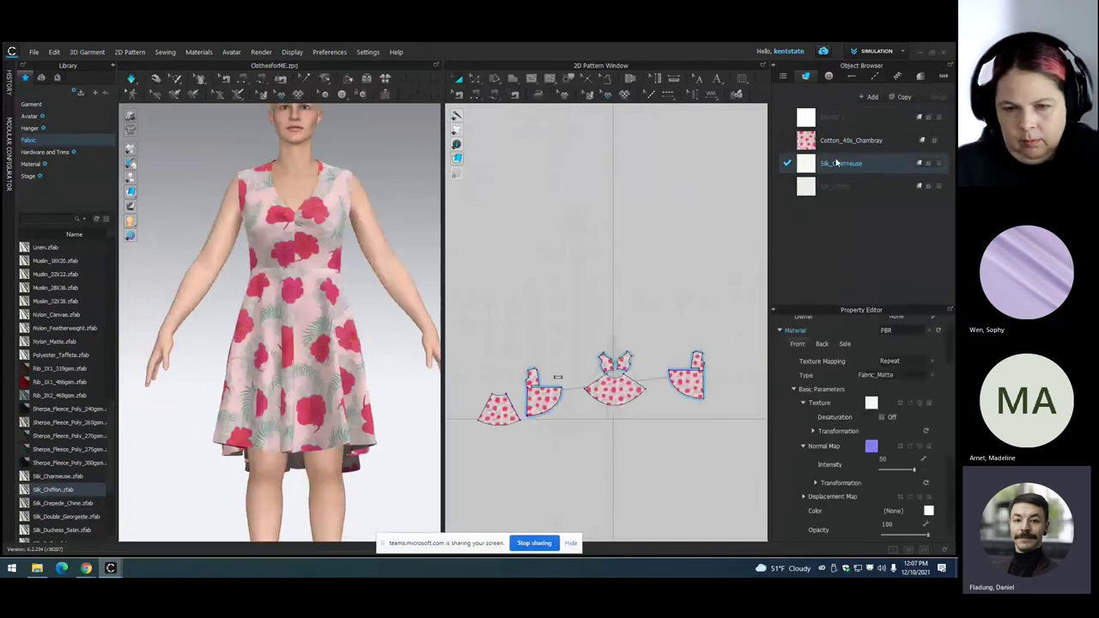
drag(842, 164, 841, 140)
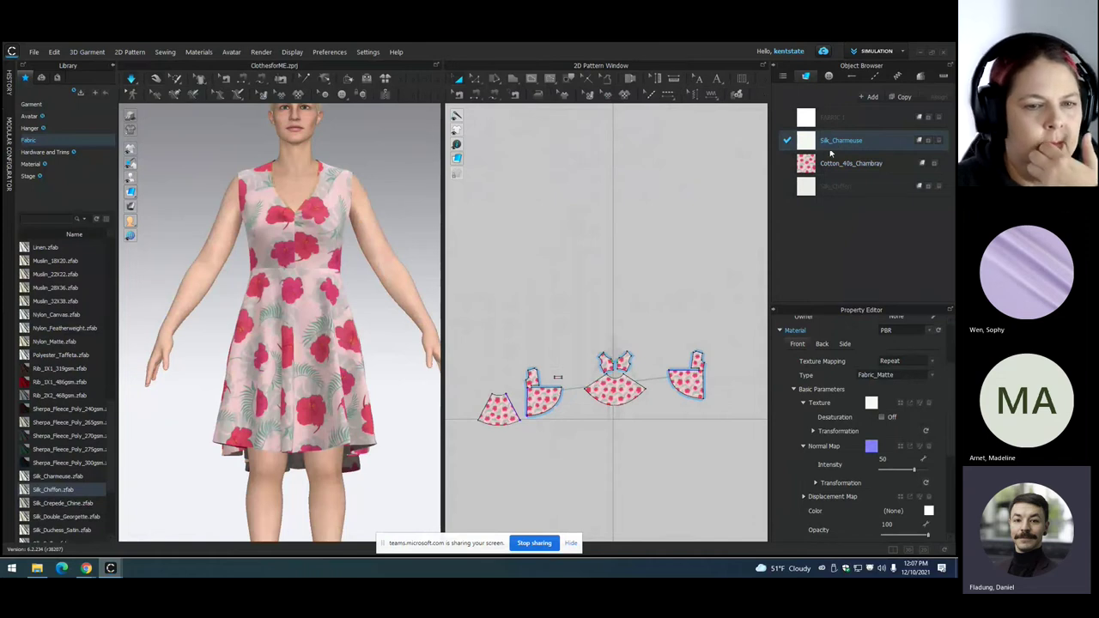
click(935, 166)
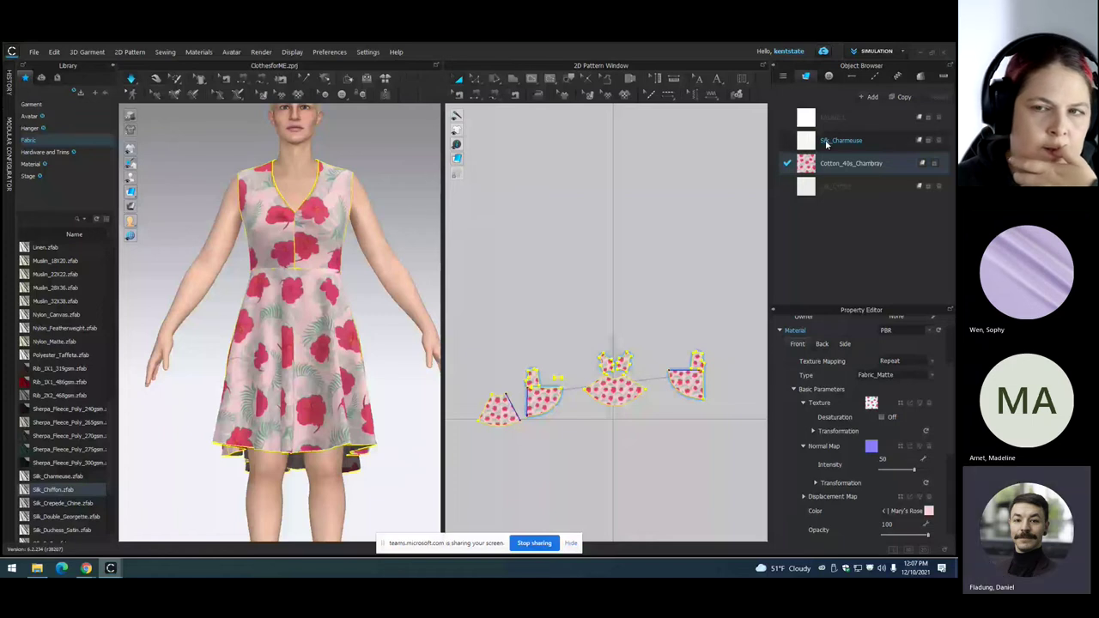
- Select the Silk_Chiffon fabric and load the floral print image as its texture
drag(827, 144, 827, 169)
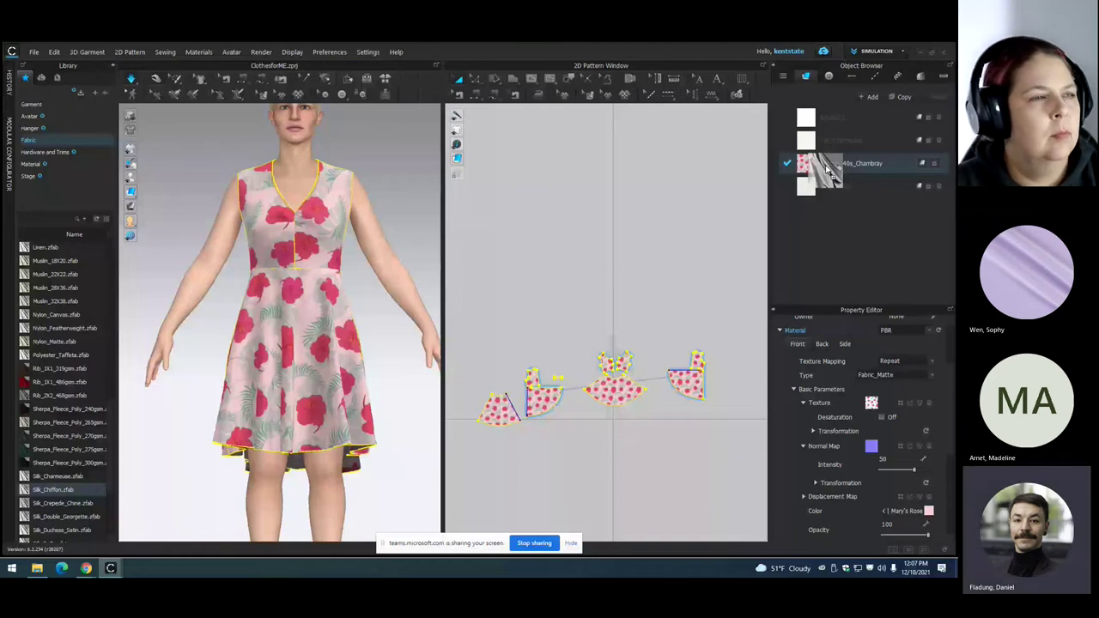
drag(828, 169, 829, 176)
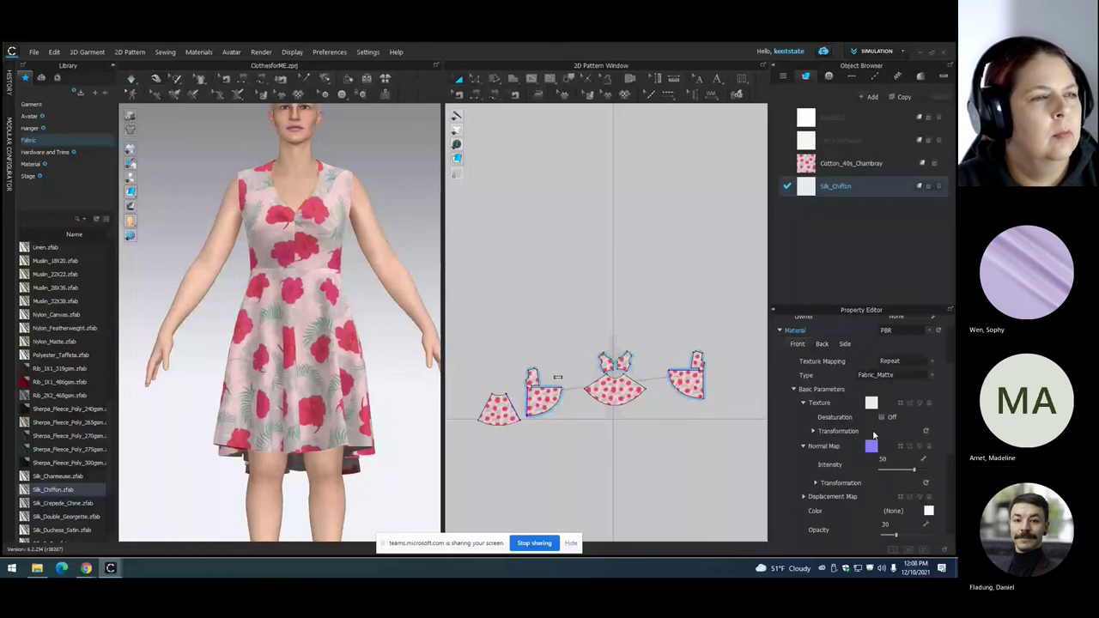
click(872, 403)
double_click(336, 118)
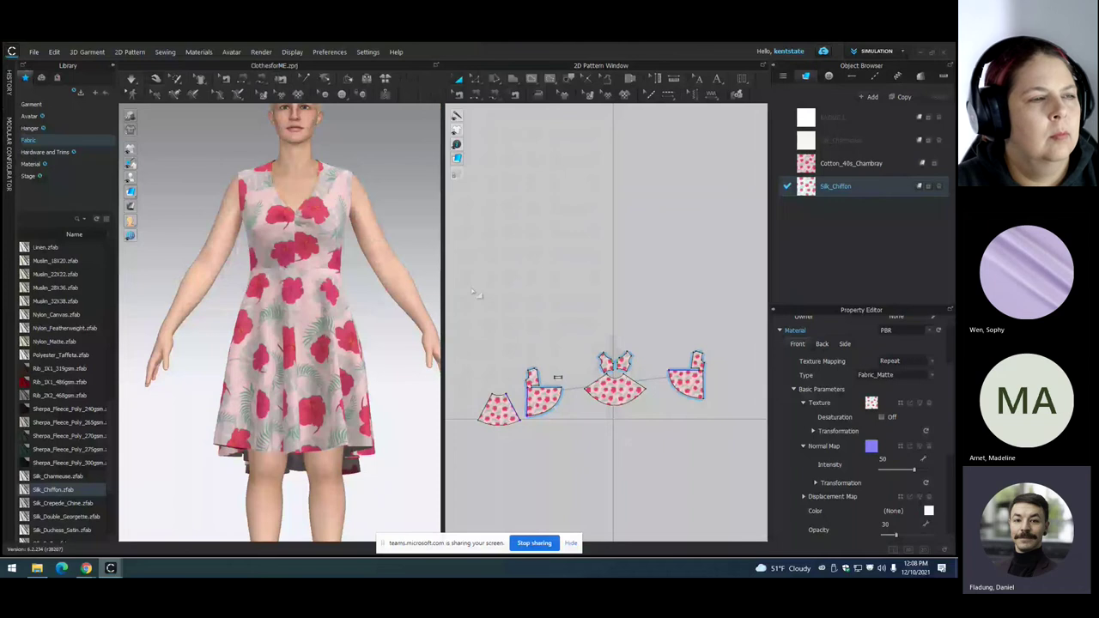
- Apply the floral Silk_Chiffon to all of the dress pattern pieces and view the sheer dress on the avatar
drag(474, 293, 731, 429)
drag(806, 187, 631, 399)
click(406, 340)
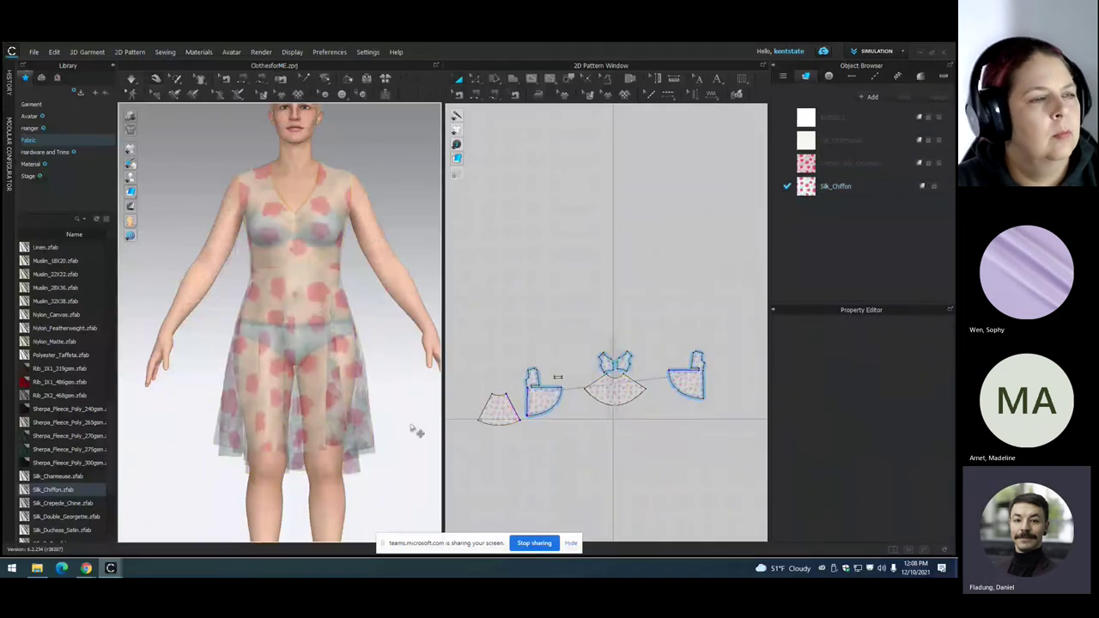
mouse_move(176, 397)
right_down()
mouse_move(197, 411)
mouse_move(240, 489)
mouse_move(429, 398)
mouse_move(192, 418)
mouse_move(166, 405)
right_up()
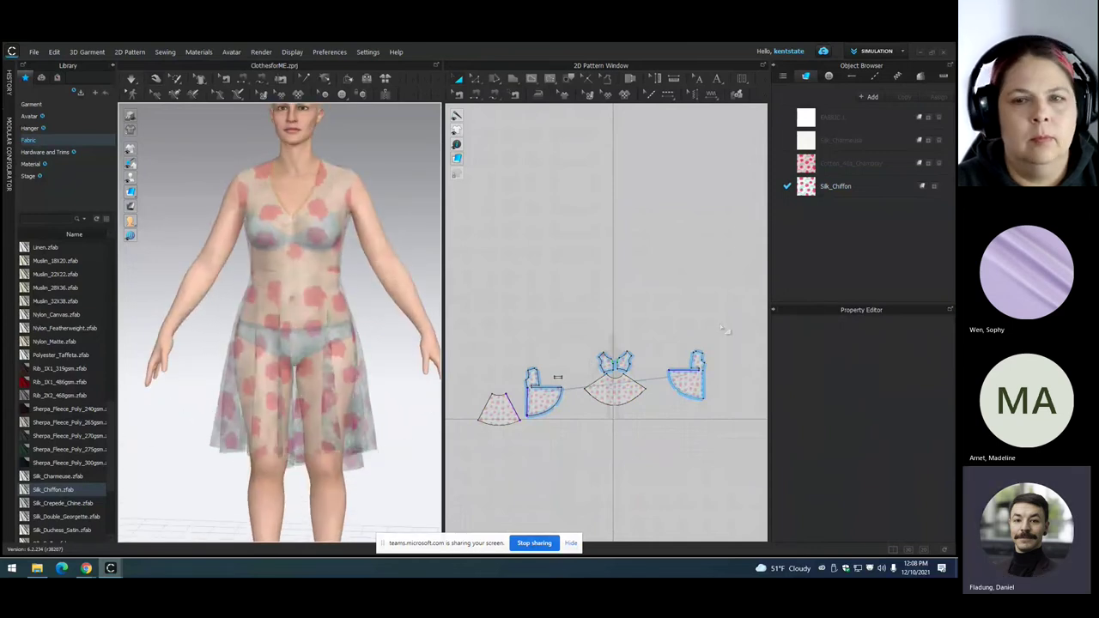
- Select Silk_Charmeuse in the fabric list, then reapply the floral Cotton_40s_Chambray to all of the dress pattern pieces and deselect them
click(838, 140)
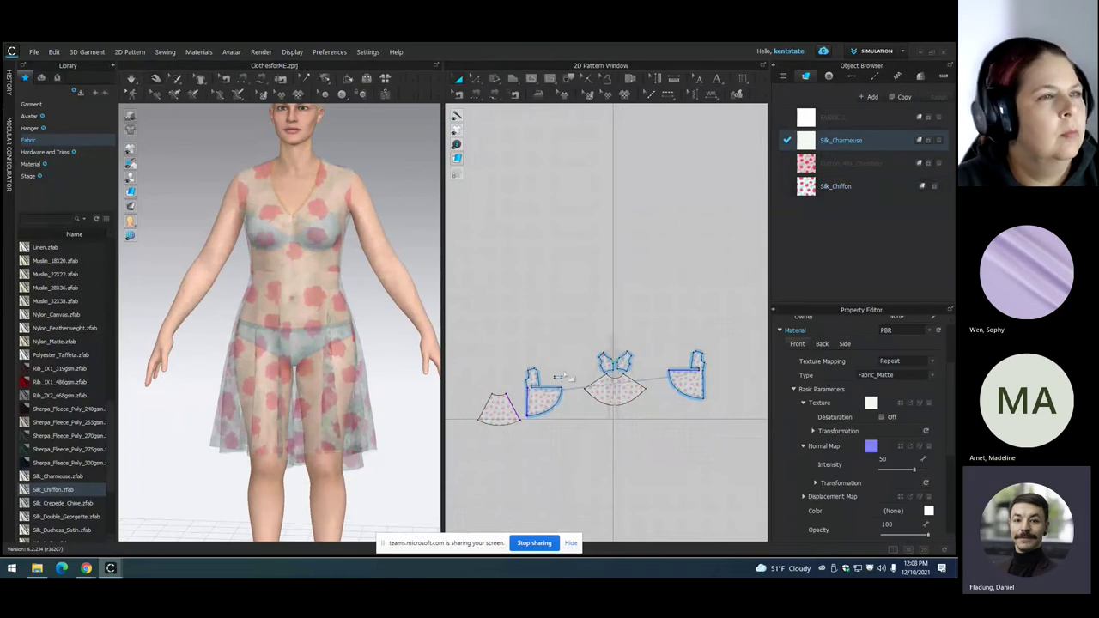
click(837, 249)
drag(811, 486, 731, 441)
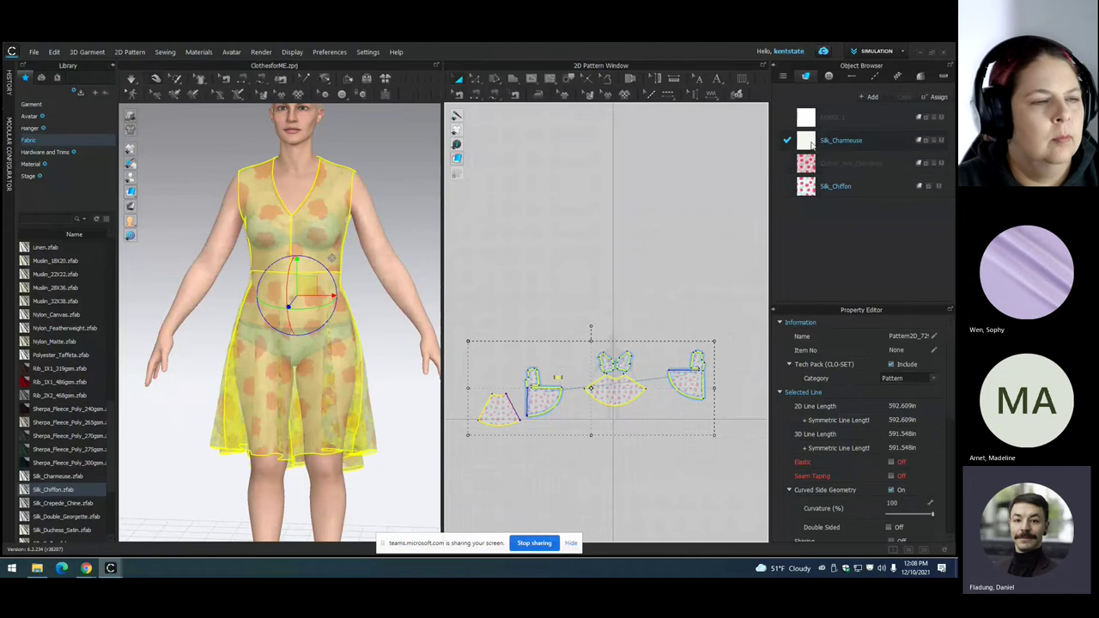
drag(811, 164, 640, 400)
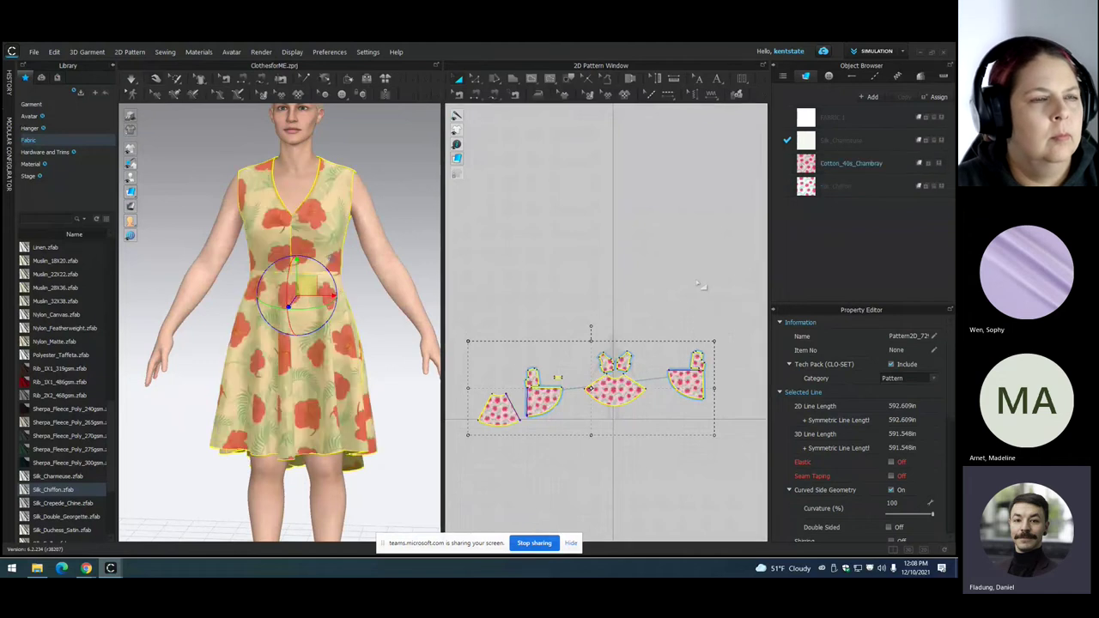
click(702, 289)
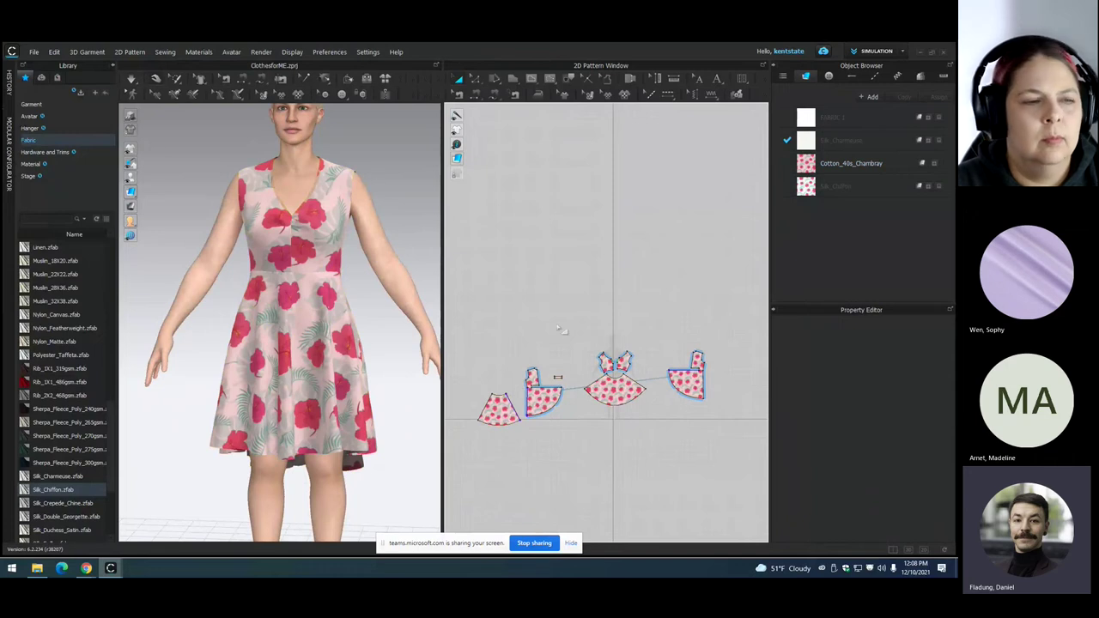
- Examine the floral print on the 2D pattern pieces up close and across the whole layout
scroll(567, 382, down, 3)
scroll(570, 380, up, 3)
scroll(570, 380, up, 5)
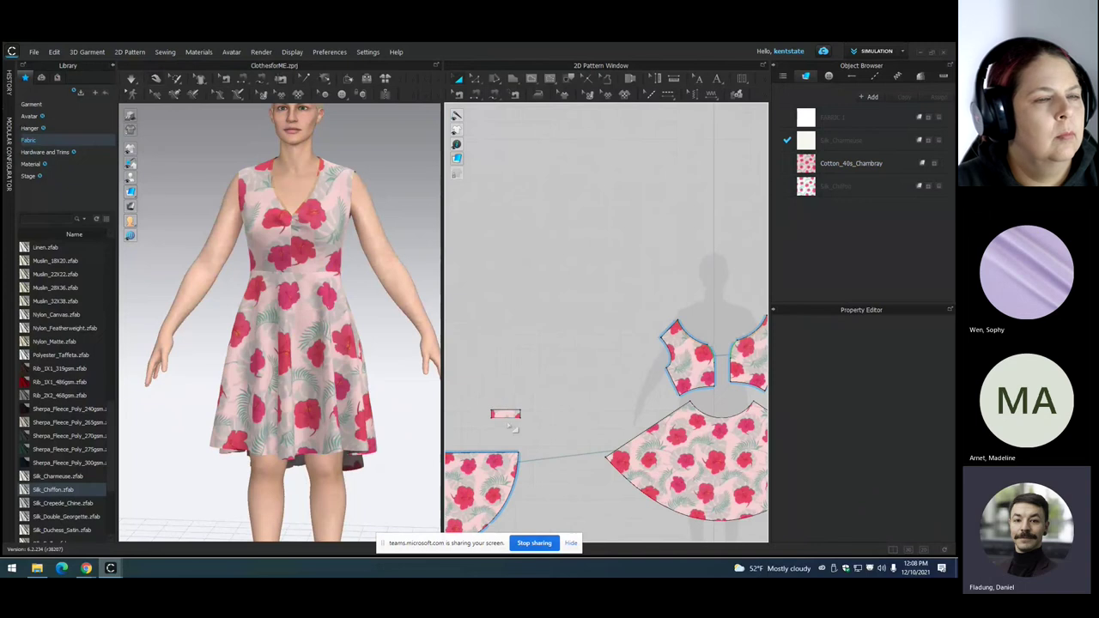
scroll(573, 481, down, 3)
scroll(573, 479, up, 2)
scroll(574, 477, down, 3)
middle_drag(582, 508, 583, 380)
scroll(573, 386, up, 1)
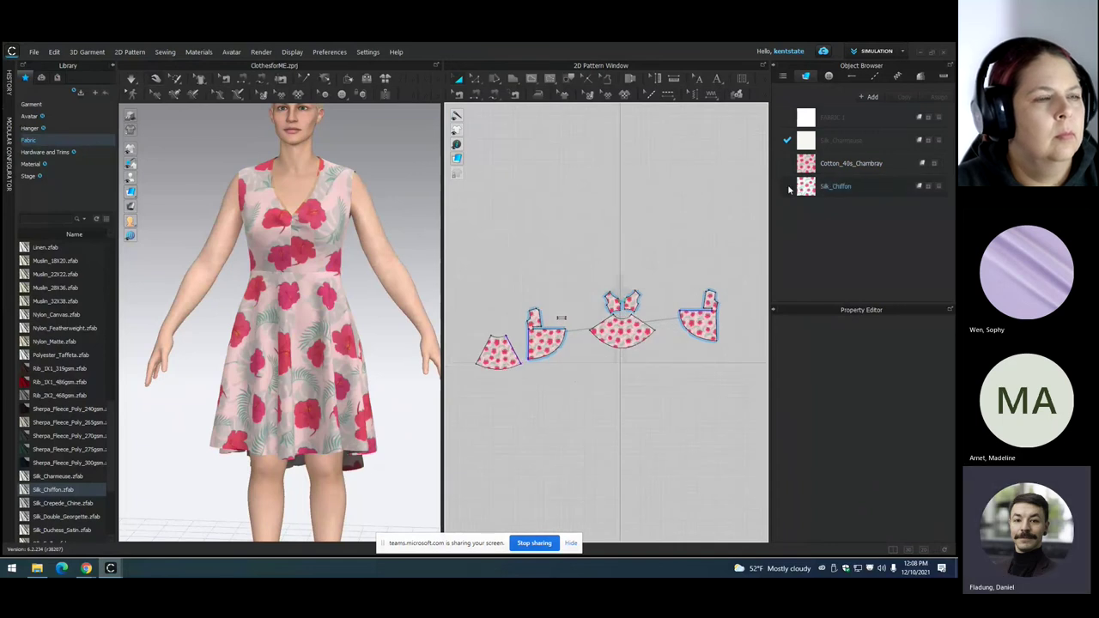
- Apply the floral Silk_Chiffon to only the front skirt piece and view the dress
click(625, 333)
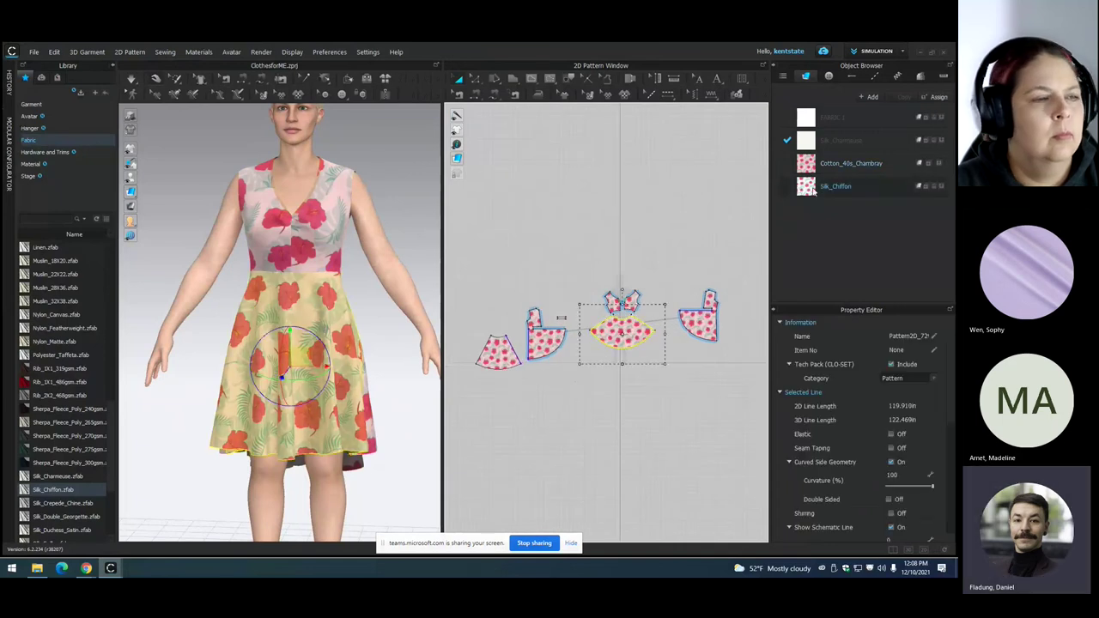
drag(813, 189, 620, 334)
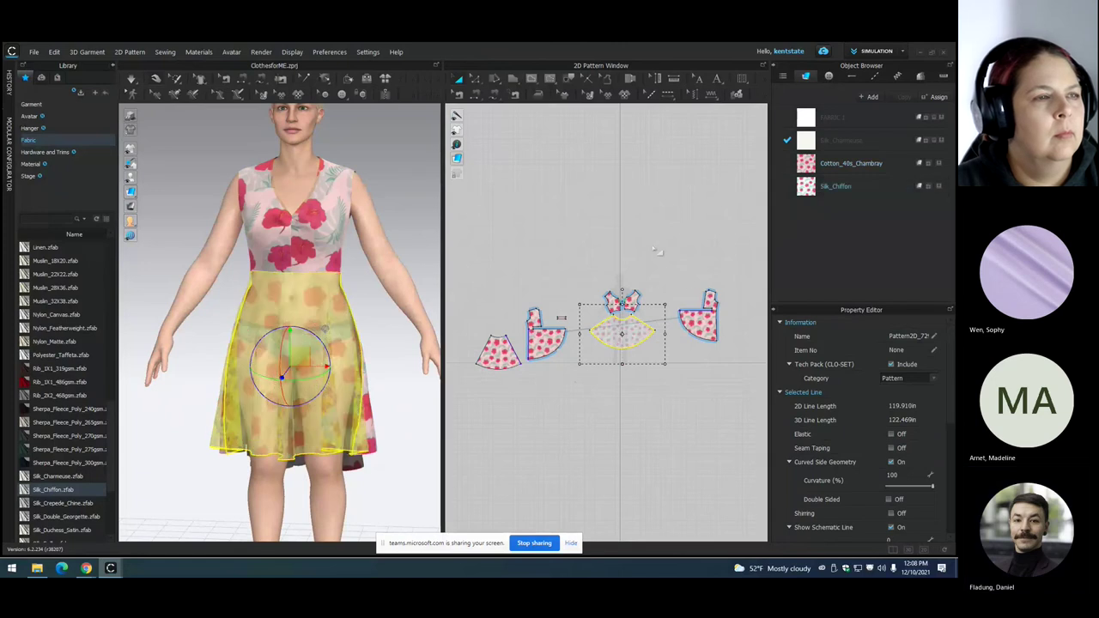
click(672, 314)
mouse_move(184, 395)
right_down()
mouse_move(409, 395)
mouse_move(186, 386)
right_up()
- Reapply the floral Cotton_40s_Chambray to the front skirt piece, deselect it and inspect the dress from back and front
drag(845, 164, 635, 340)
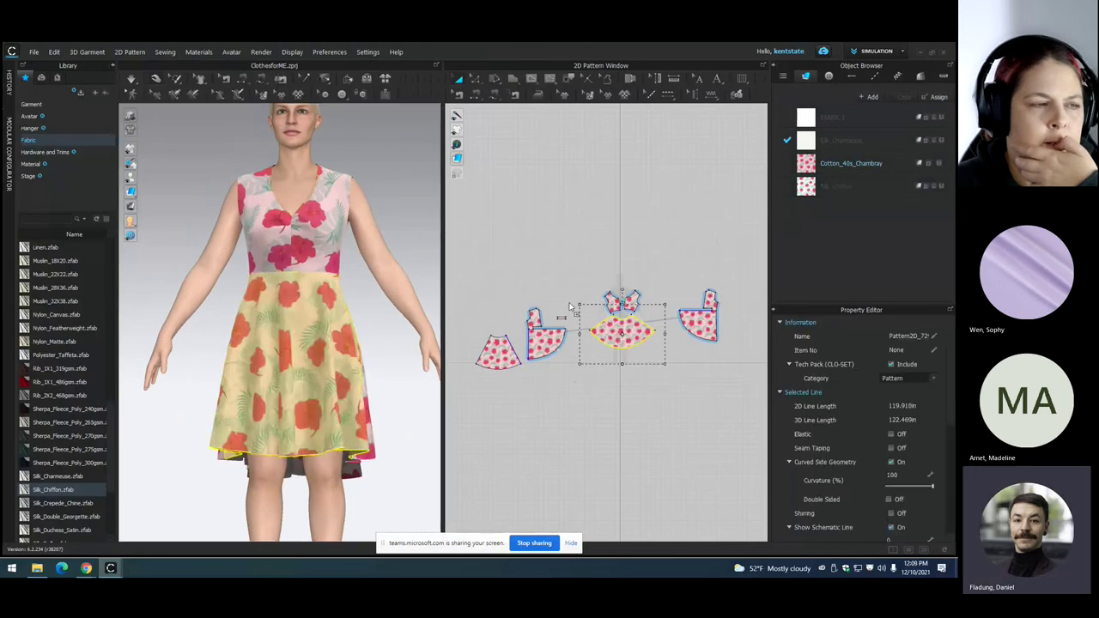
click(183, 403)
right_drag(183, 403, 245, 290)
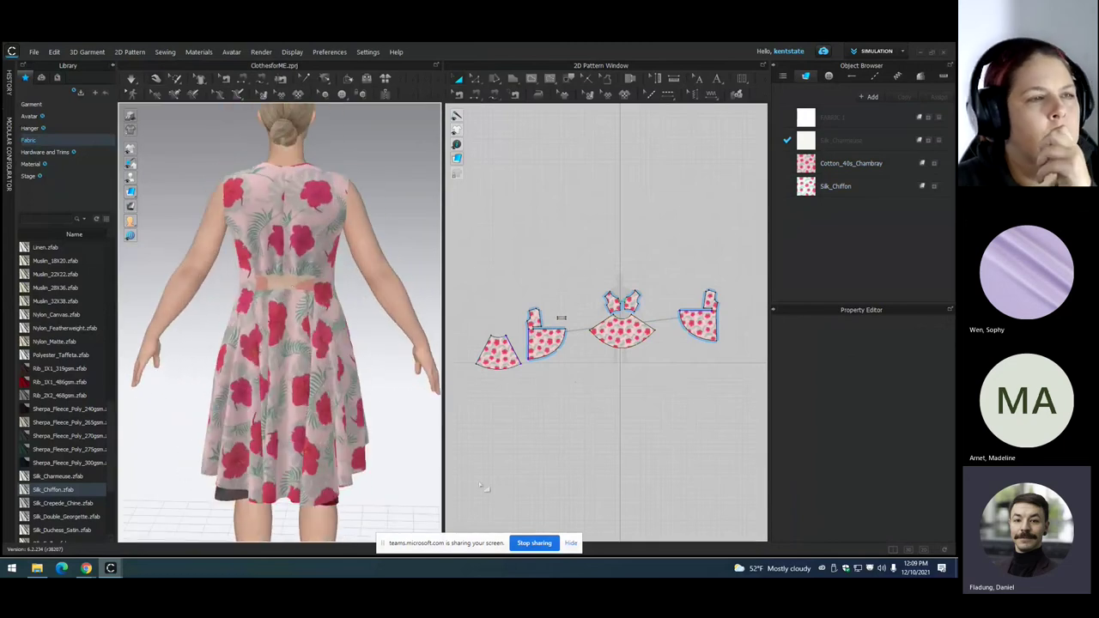
right_drag(197, 393, 430, 405)
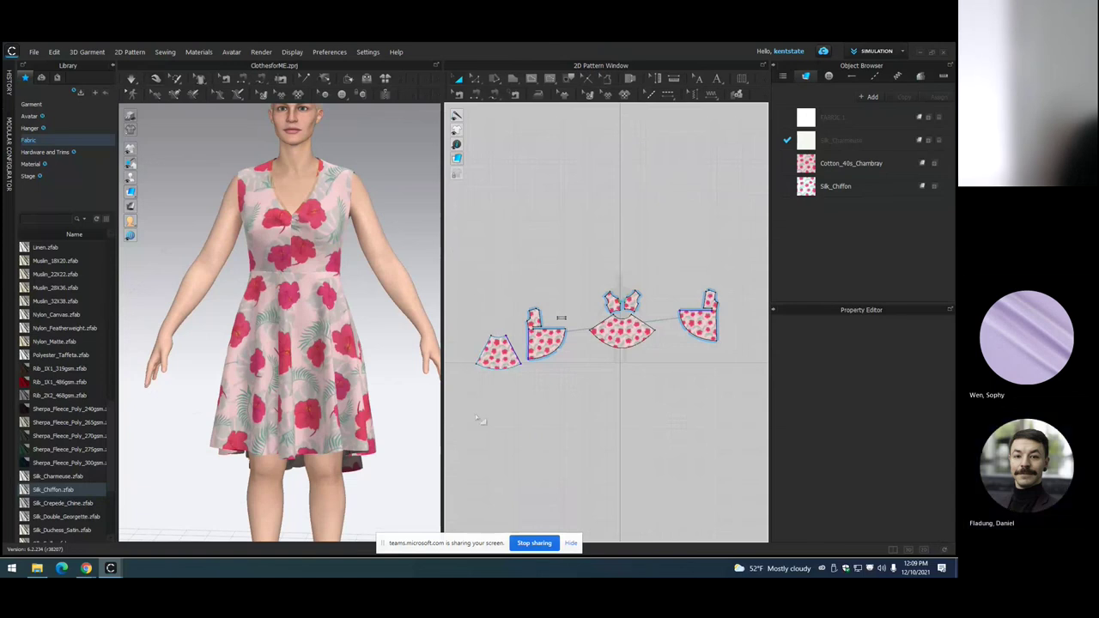
- Stop sharing the screen in the Teams meeting
click(555, 542)
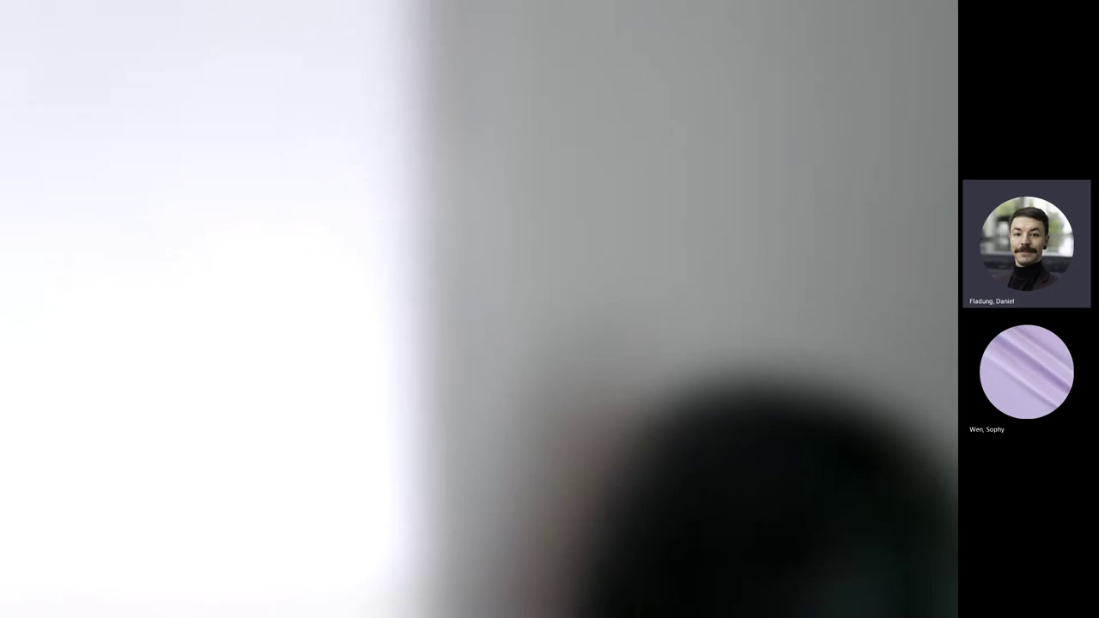